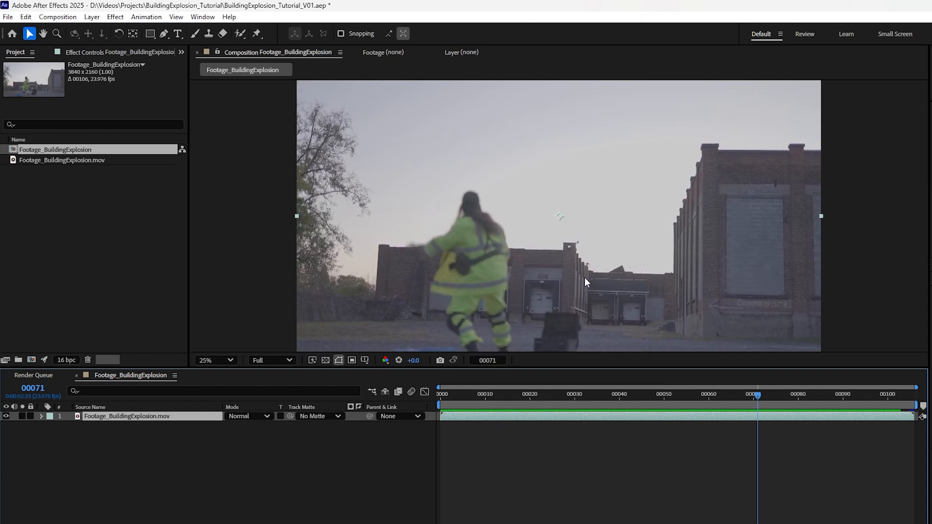
left_click_drag(733, 396, 722, 428)
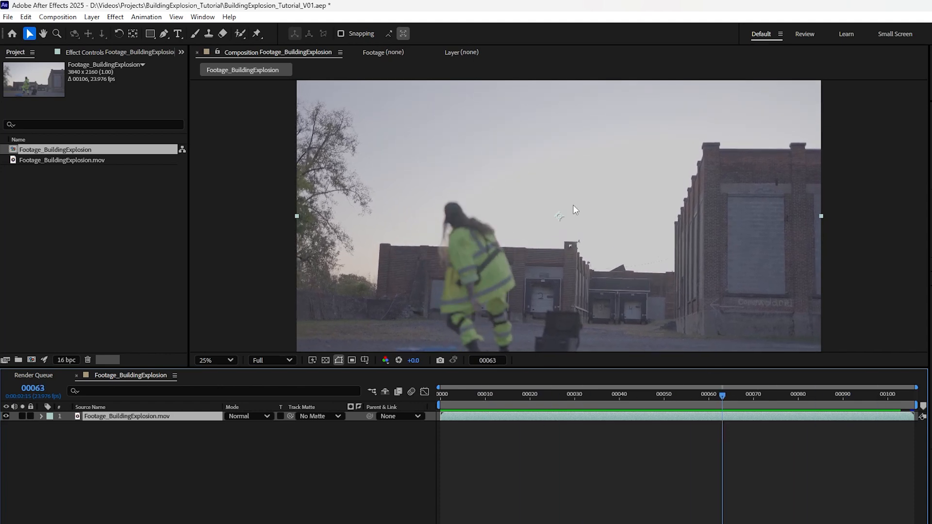
left_click(188, 427)
left_click(182, 414)
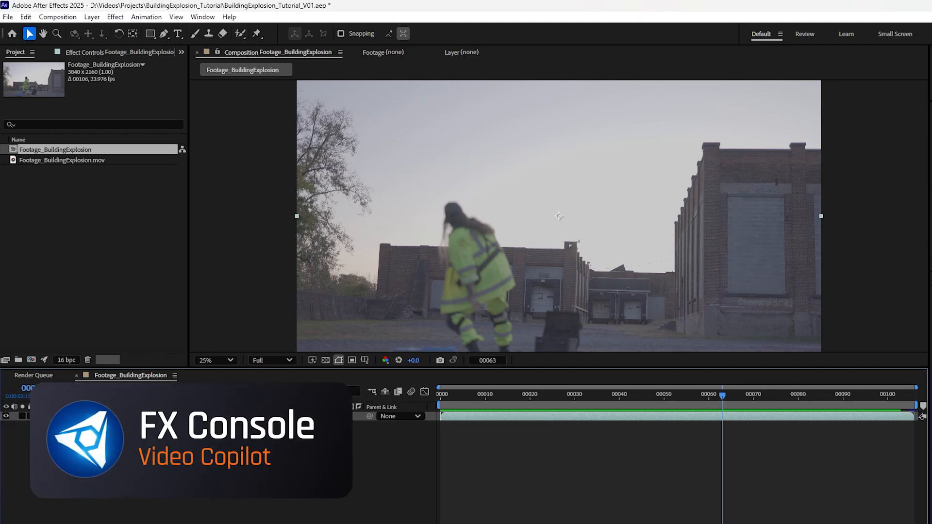
key("ctrl+space")
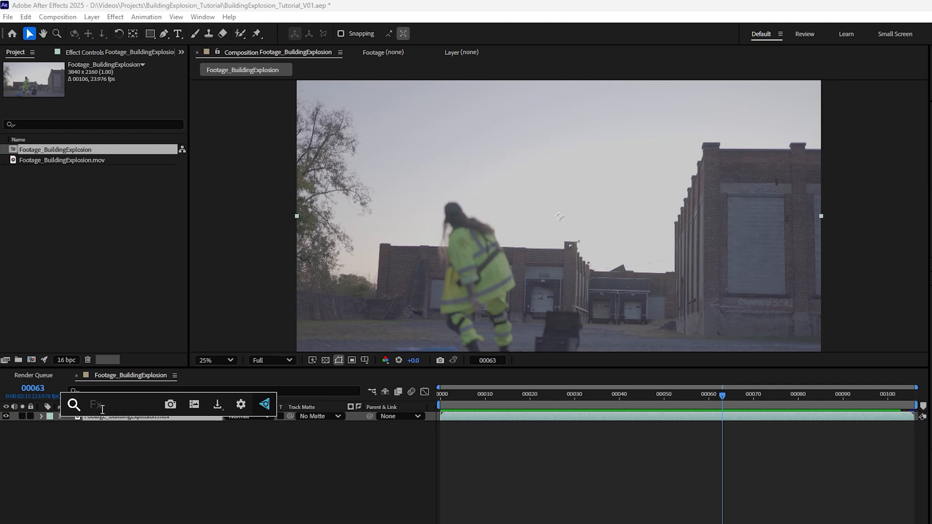
left_click(152, 440)
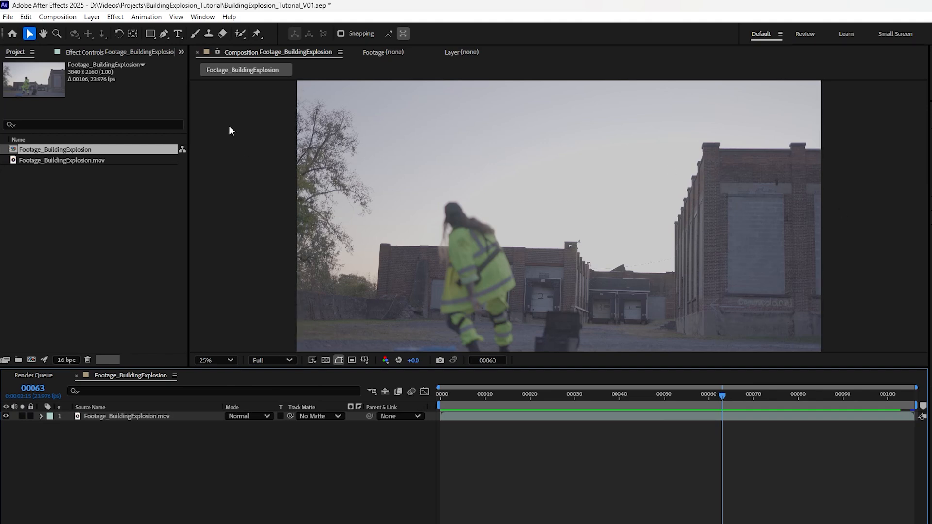
left_click(121, 18)
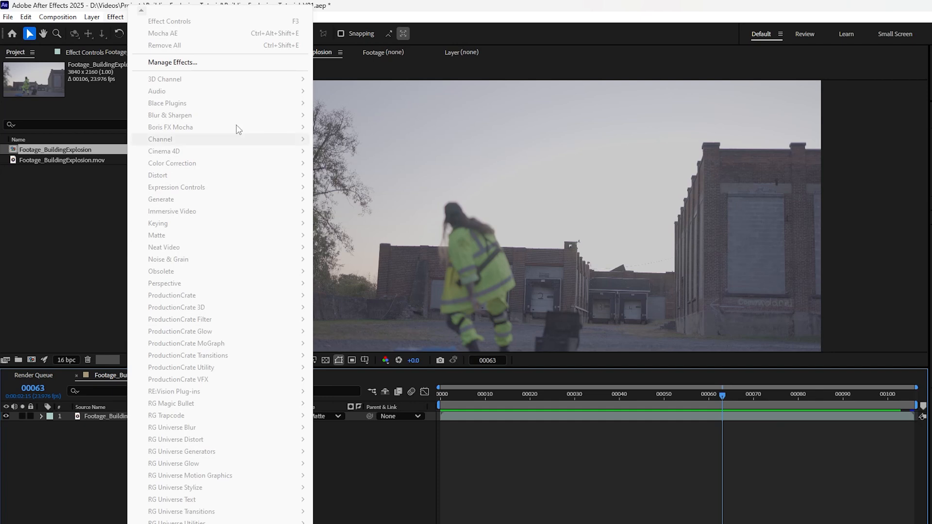
left_click(97, 439)
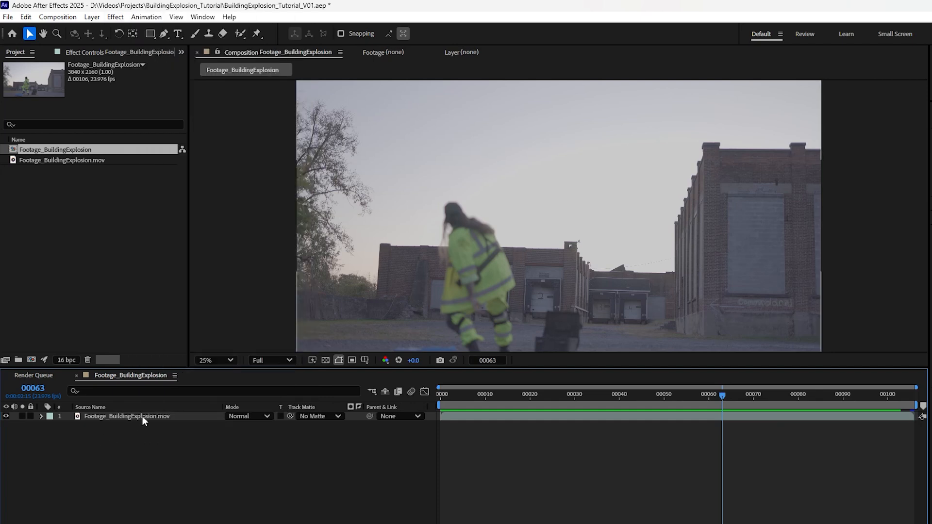
Apply the Mocha AE effect to the Footage_BuildingExplosion.mov layer.
left_click(141, 420)
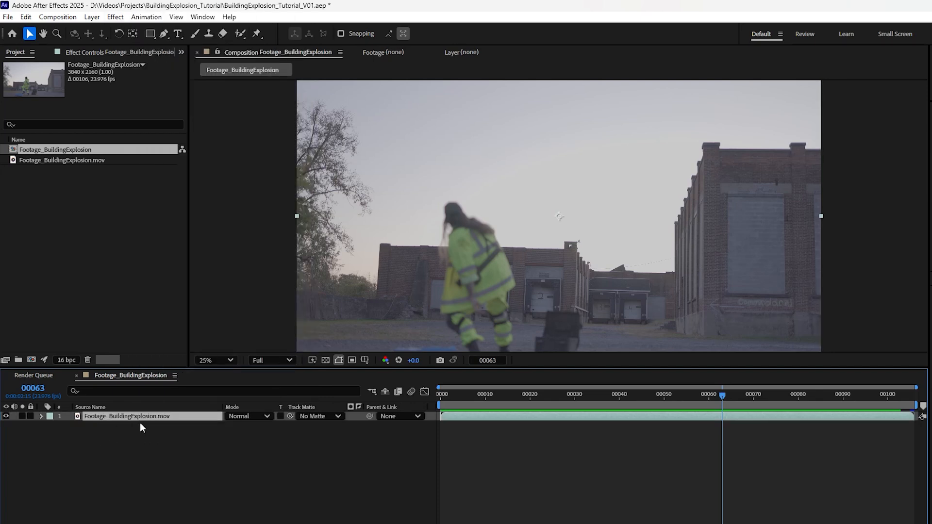
key("ctrl+space")
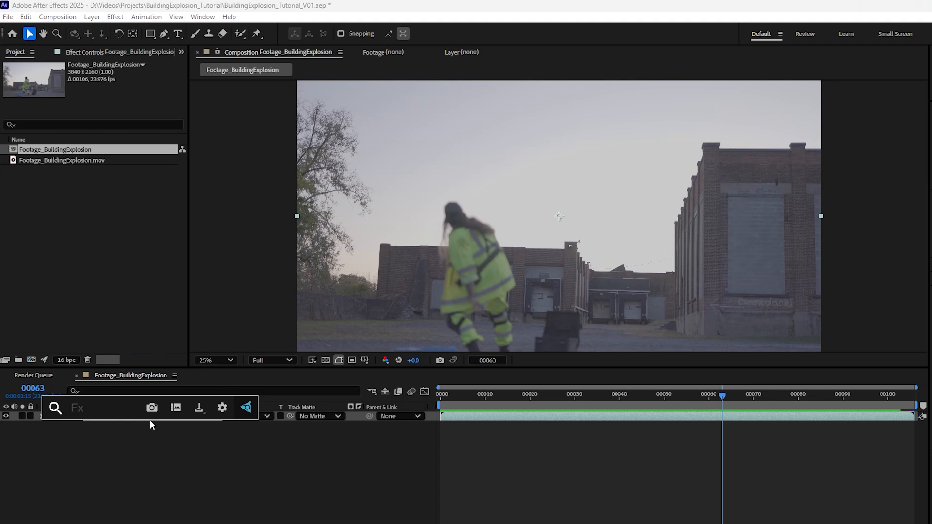
type("mocha")
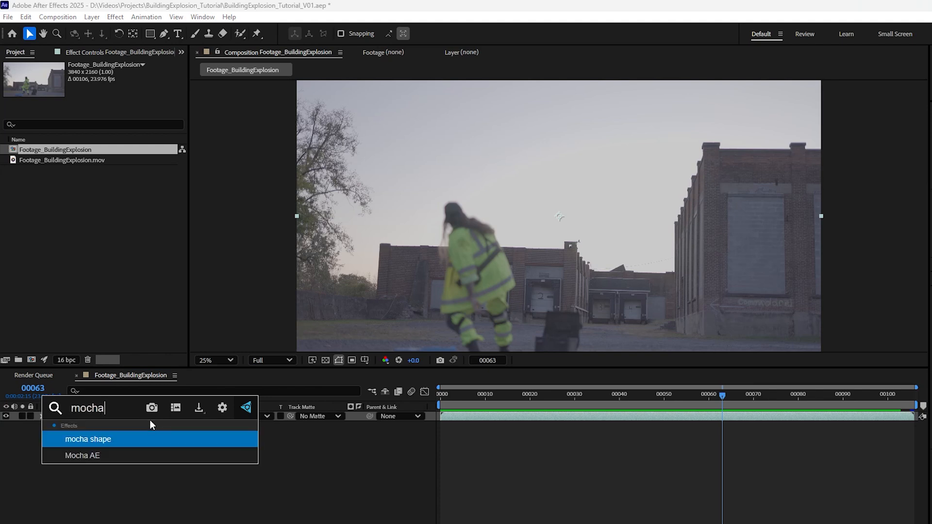
left_click(126, 459)
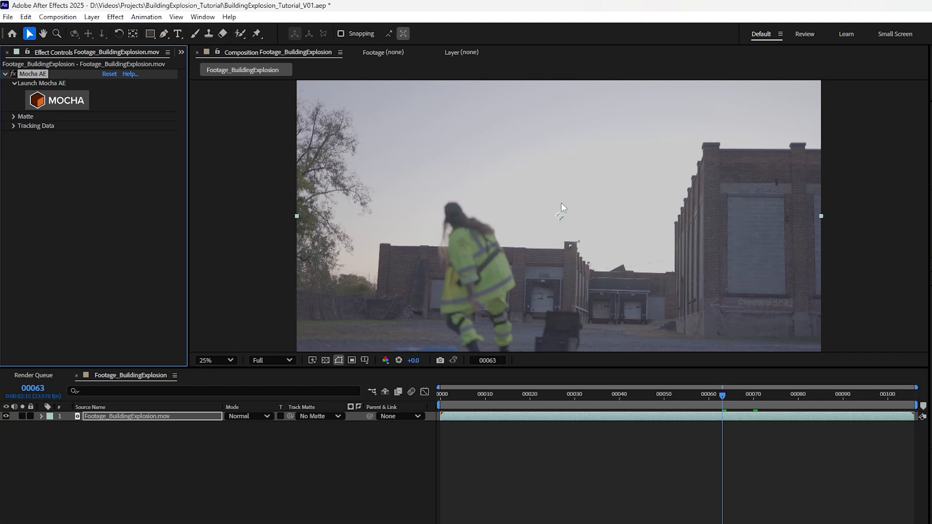
Launch Mocha AE for the footage layer and dismiss its introductory messages.
left_click(60, 102)
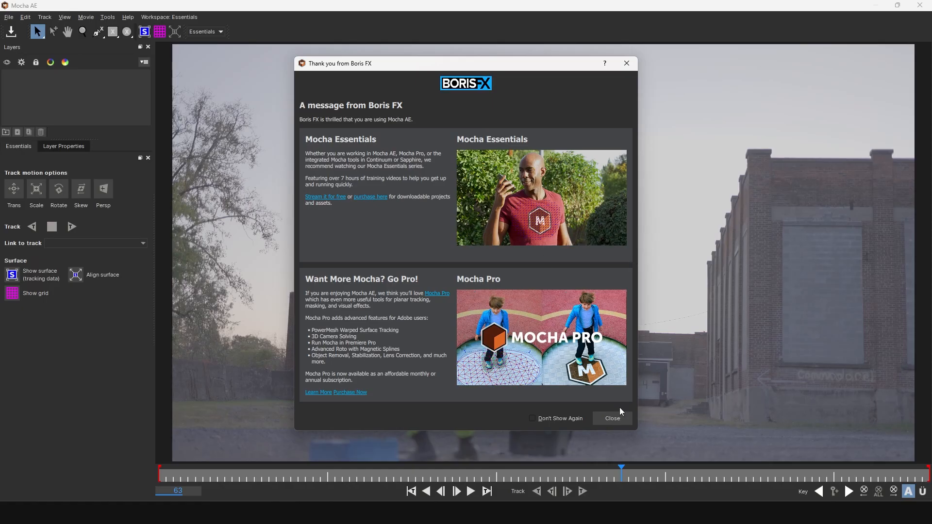
left_click(616, 422)
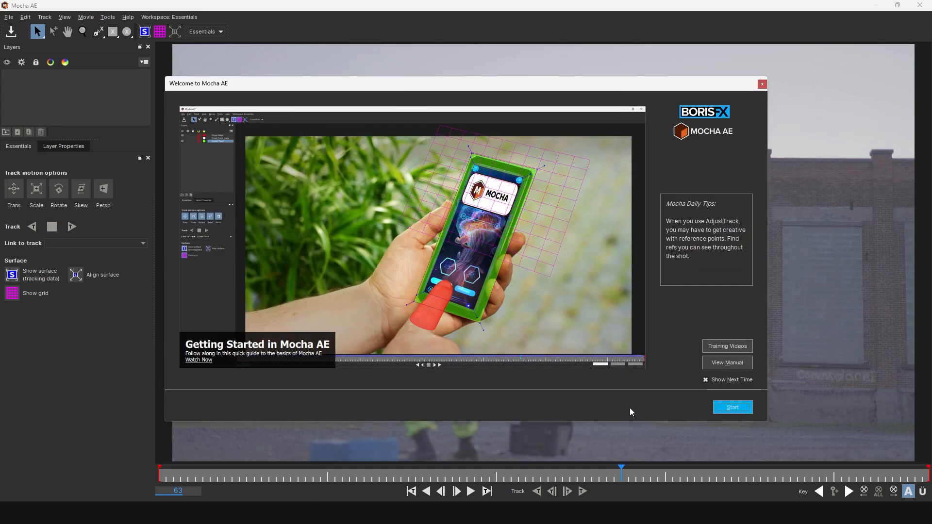
left_click(745, 412)
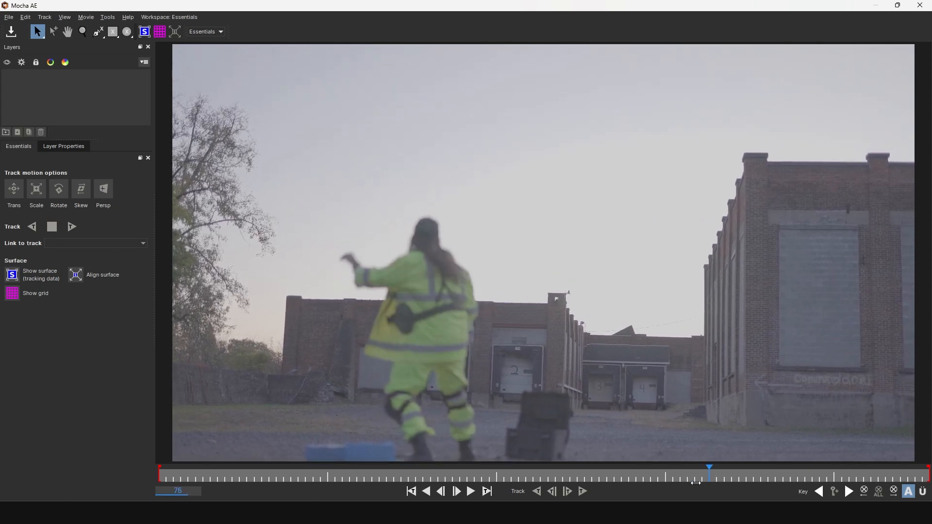
At frame 0, draw a closed four-point spline around the small rooftop chimney on the middle building.
left_click_drag(604, 481, 138, 483)
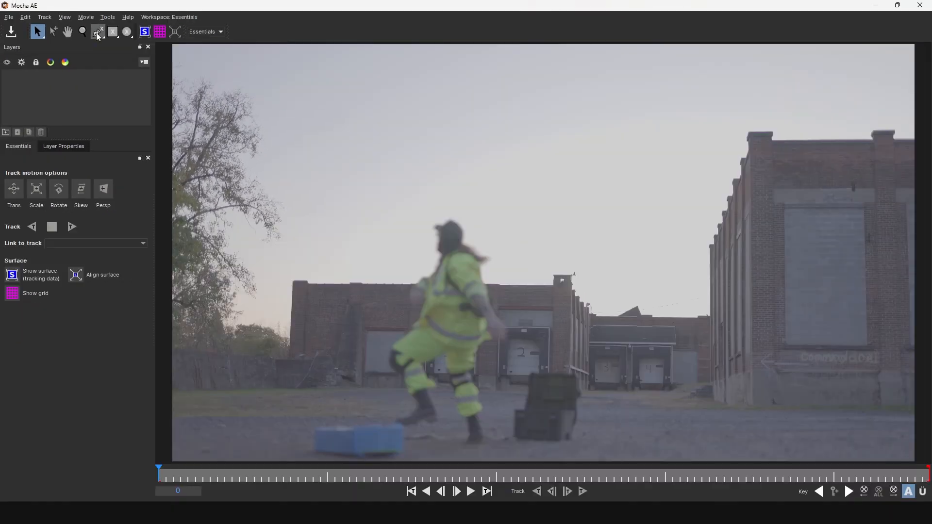
left_click(140, 43)
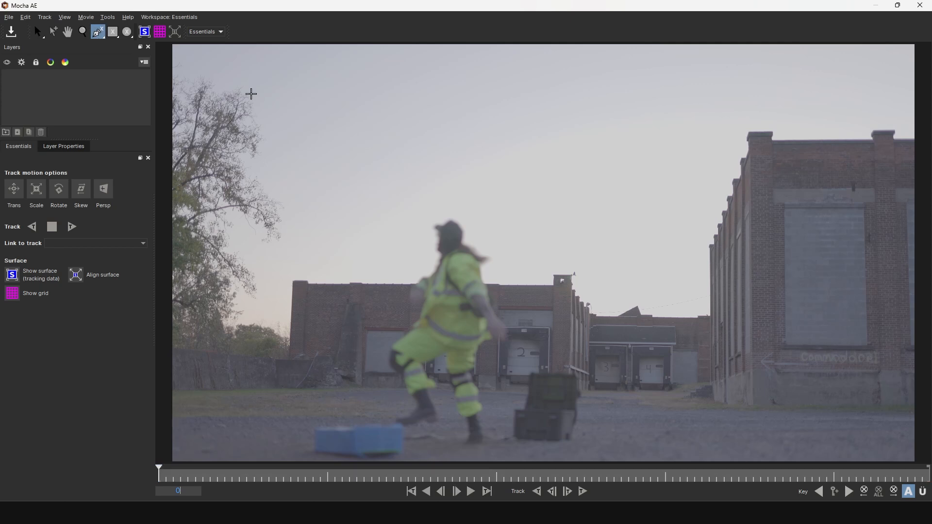
left_click(549, 269)
left_click(549, 291)
left_click(582, 292)
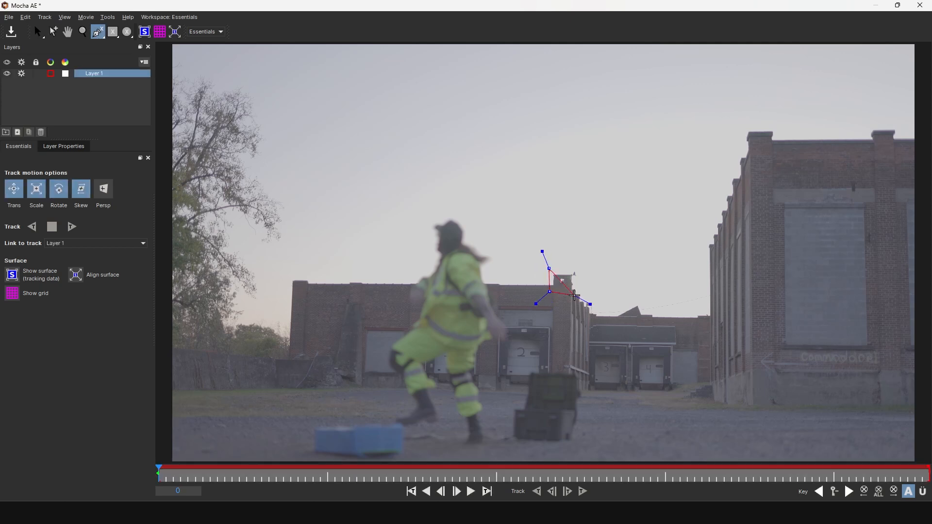
left_click(581, 267)
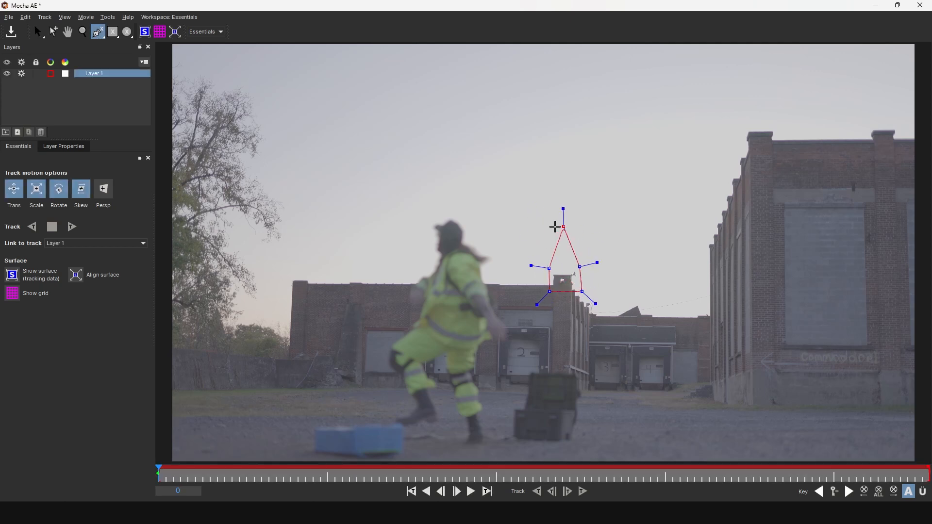
right_click(559, 240)
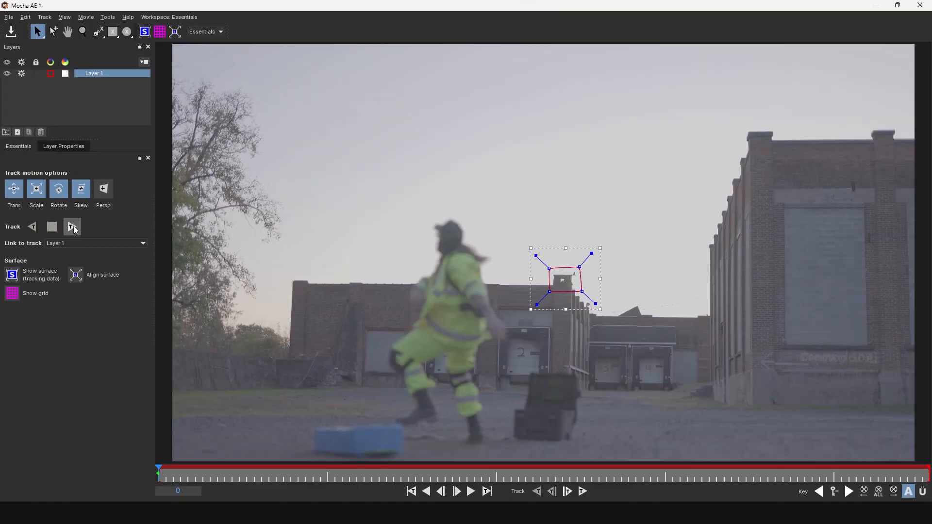
Track the chimney shape forward through the whole clip, then close Mocha AE and save the project changes.
left_click(103, 209)
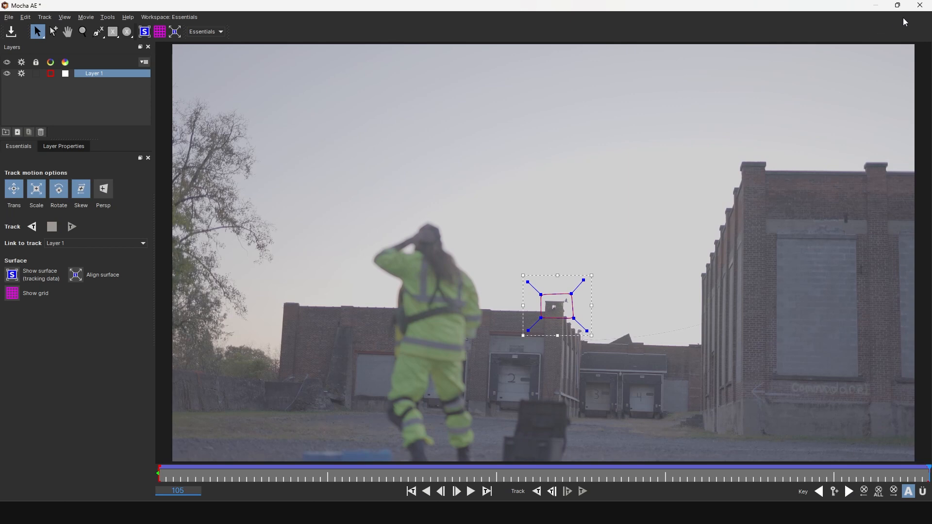
left_click(920, 6)
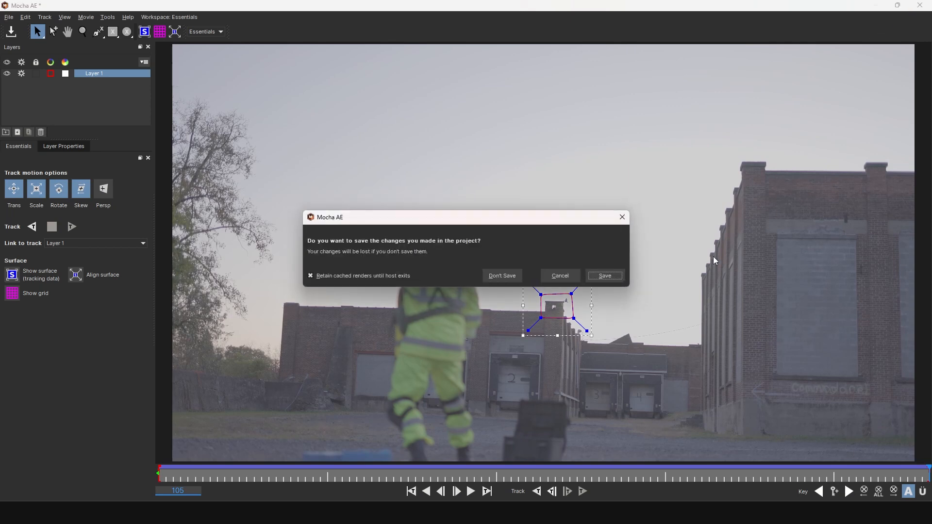
left_click(602, 276)
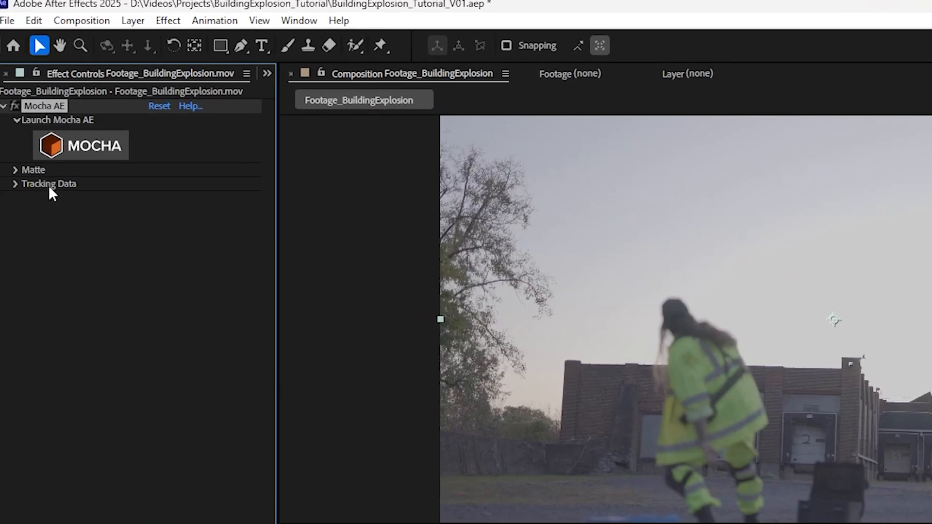
Create track data from the Mocha track and set the export option to Transform.
left_click(16, 185)
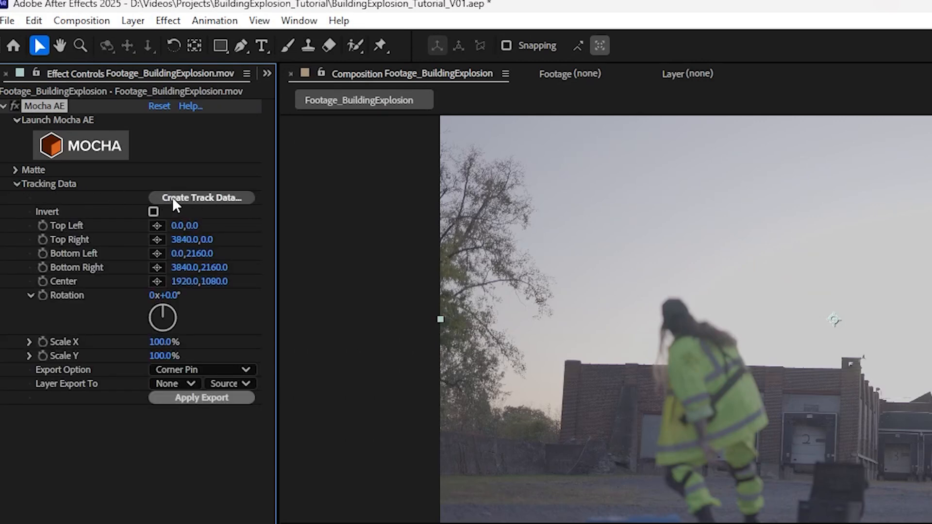
left_click(200, 198)
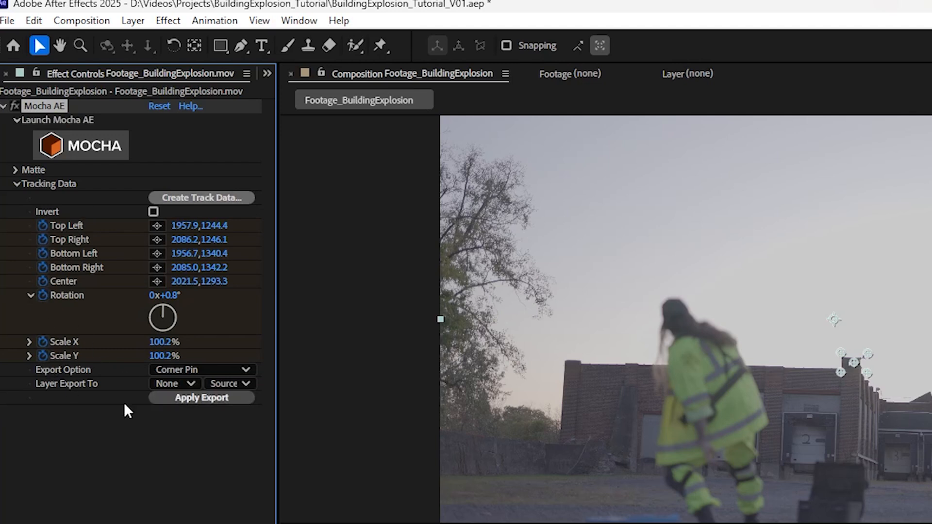
left_click(219, 370)
left_click(231, 427)
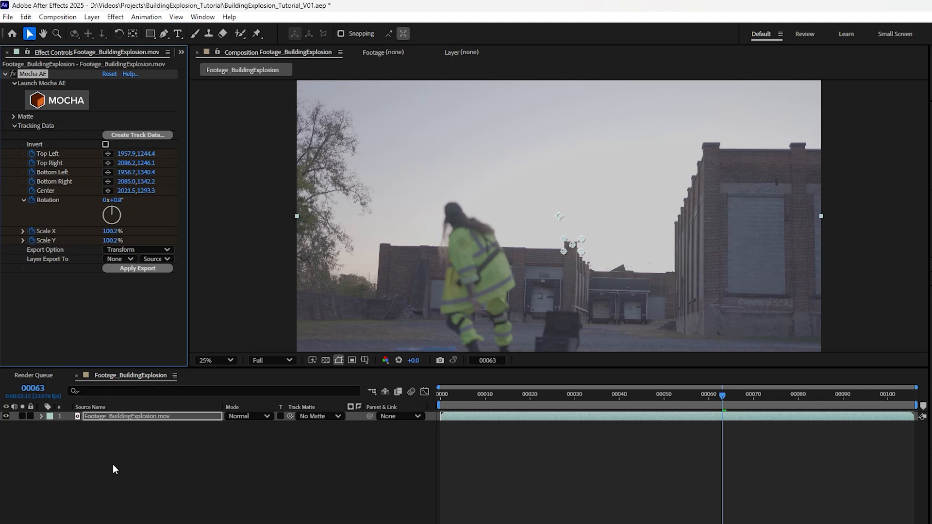
Add a new null object to the Footage_BuildingExplosion composition.
left_click(141, 431)
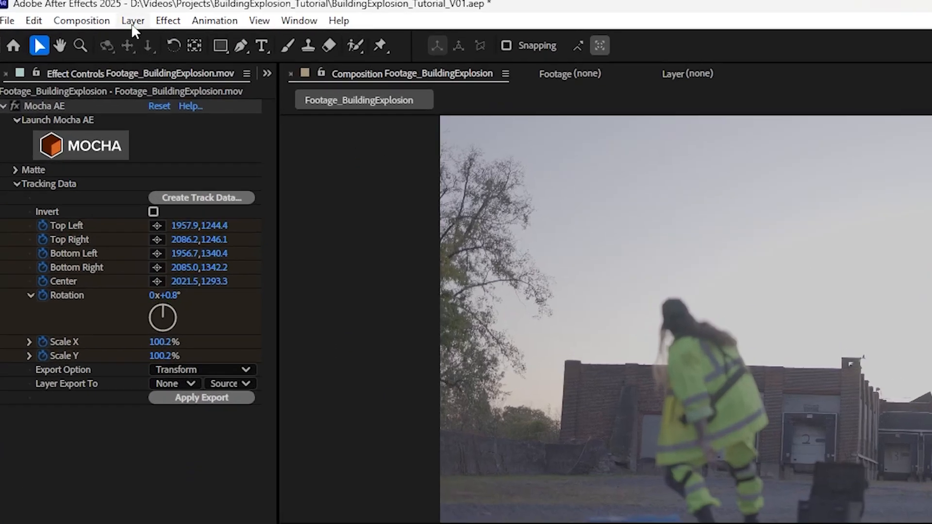
left_click(92, 19)
mouse_move(156, 39)
left_click(478, 114)
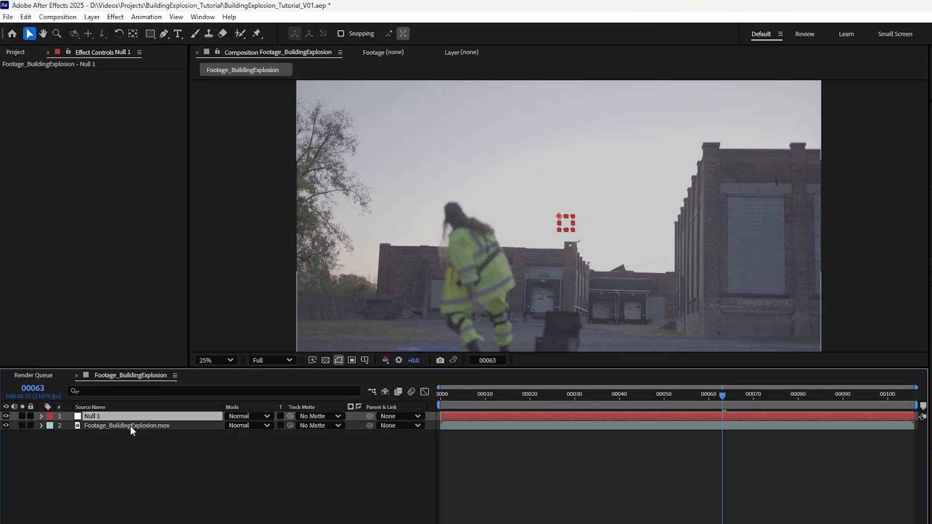
Export the footage layer's Mocha tracking data to the Null 1 layer and apply it.
left_click(130, 426)
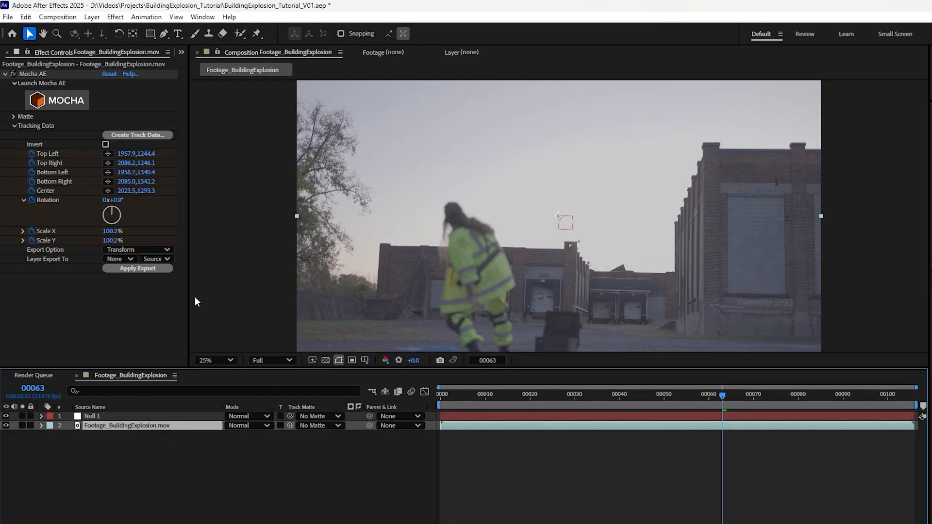
left_click(170, 384)
left_click(223, 427)
left_click(203, 398)
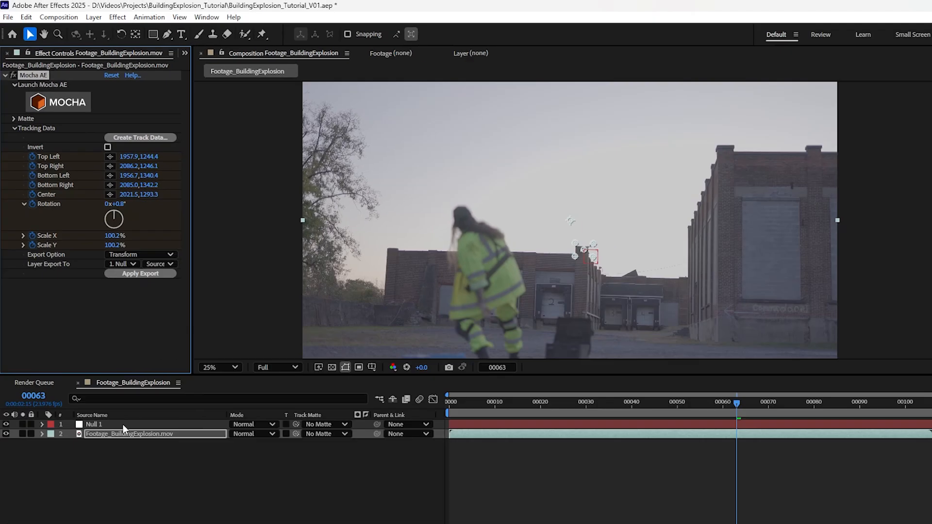
Check up close, across several frames, how well Null 1 follows the rooftop chimney.
left_click(124, 424)
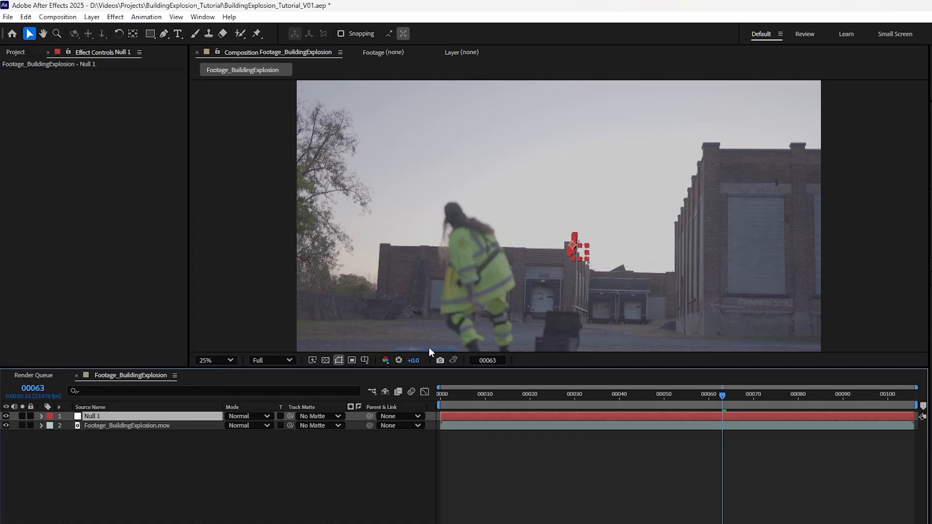
scroll(615, 254, "up", 2)
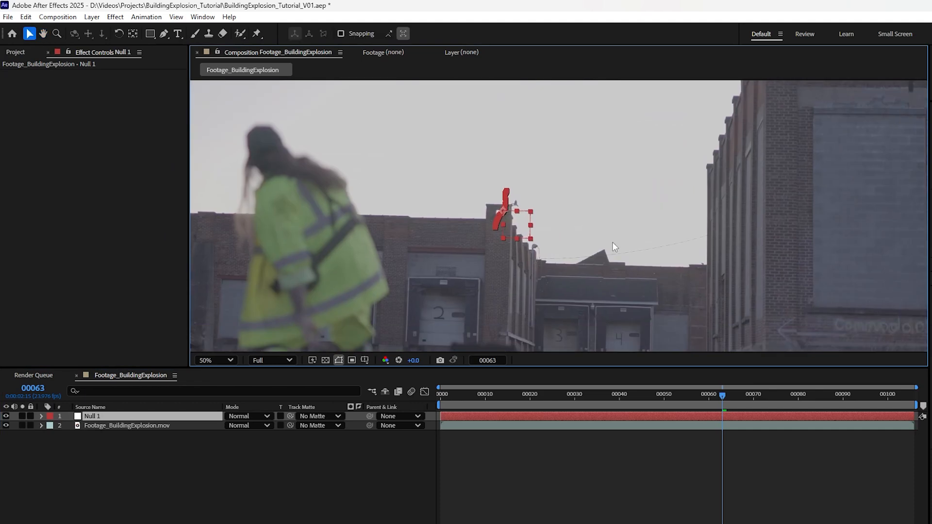
left_click_drag(729, 398, 700, 405)
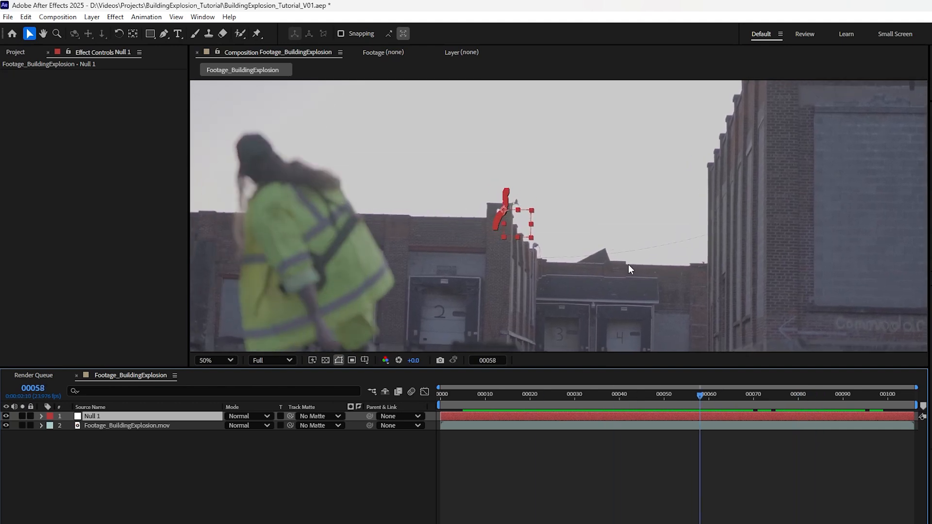
scroll(629, 264, "down", 2)
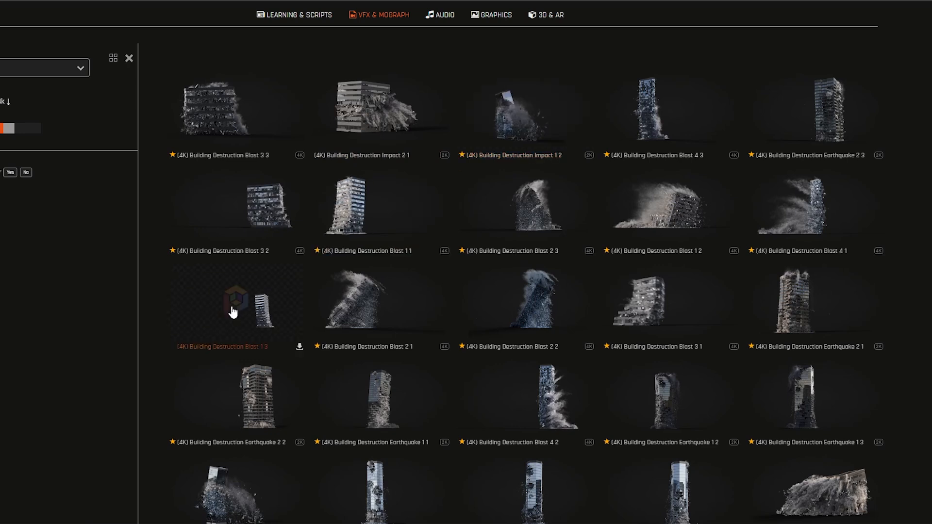
Browse the Building Destruction clips in the online VFX library.
scroll(241, 312, "down", 1)
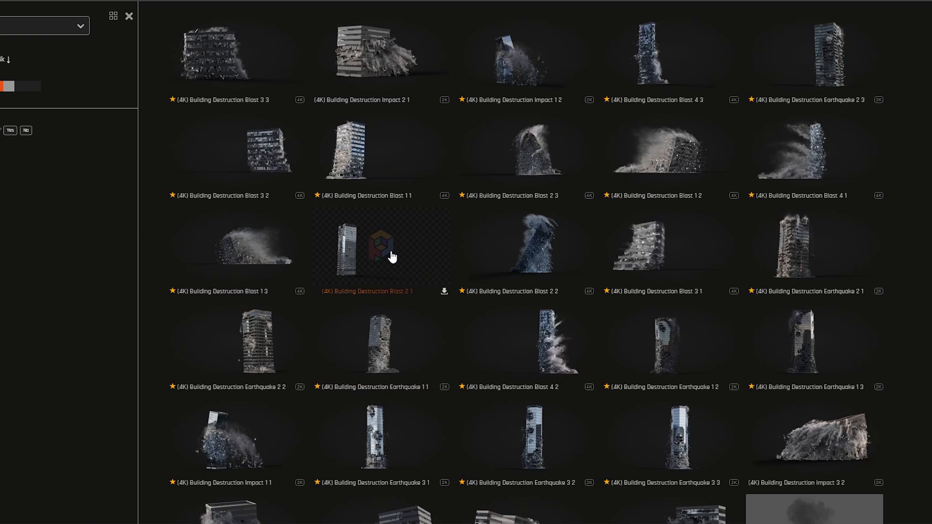
scroll(389, 256, "up", 1)
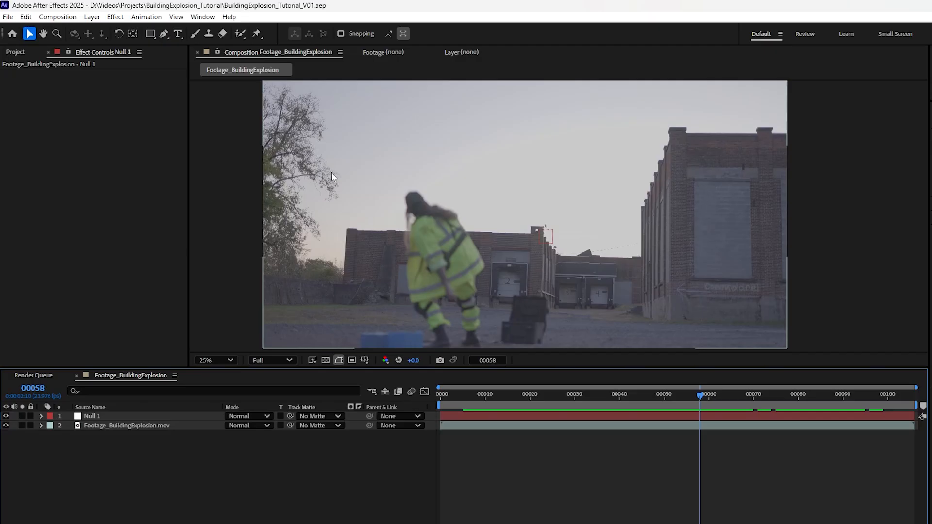
Import the three FootageCrate building destruction clips and the London city skyline PNG from the Buildings assets folder.
left_click(16, 52)
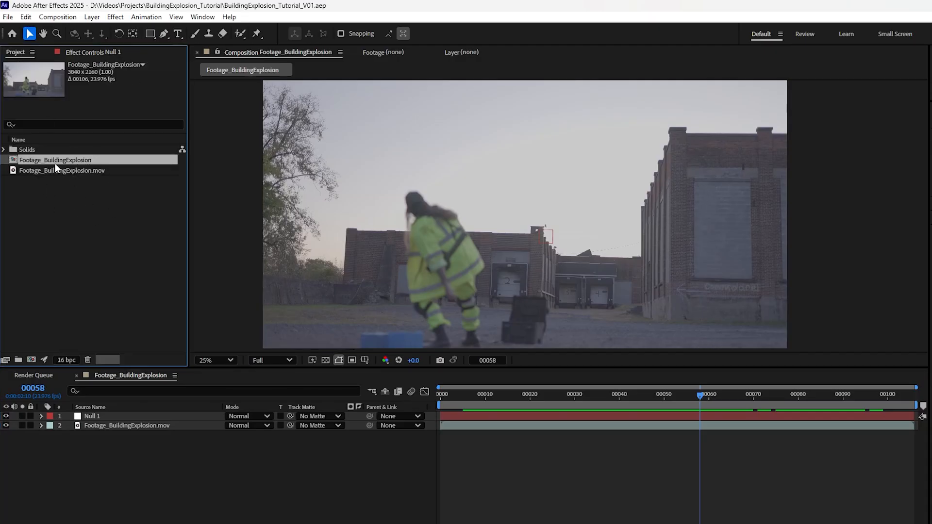
left_click(8, 18)
mouse_move(30, 170)
left_click(257, 174)
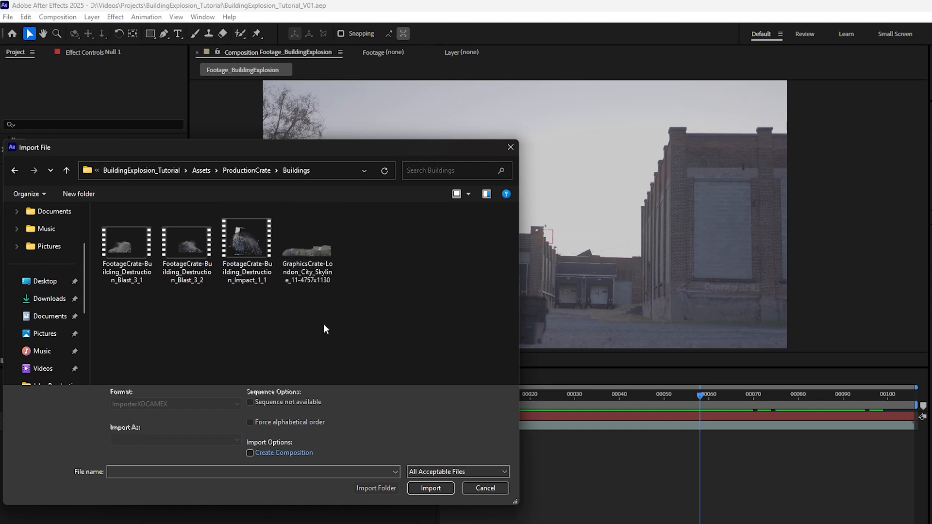
left_click_drag(352, 343, 132, 238)
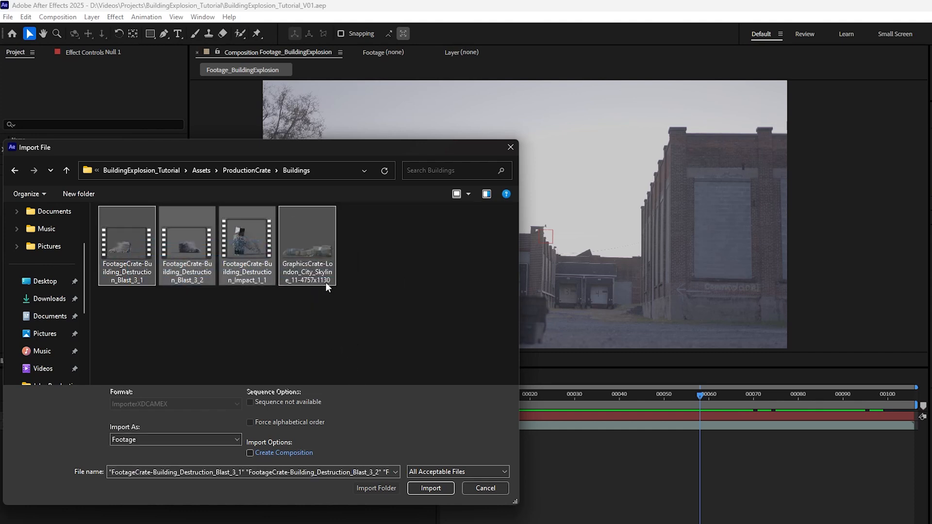
left_click(438, 487)
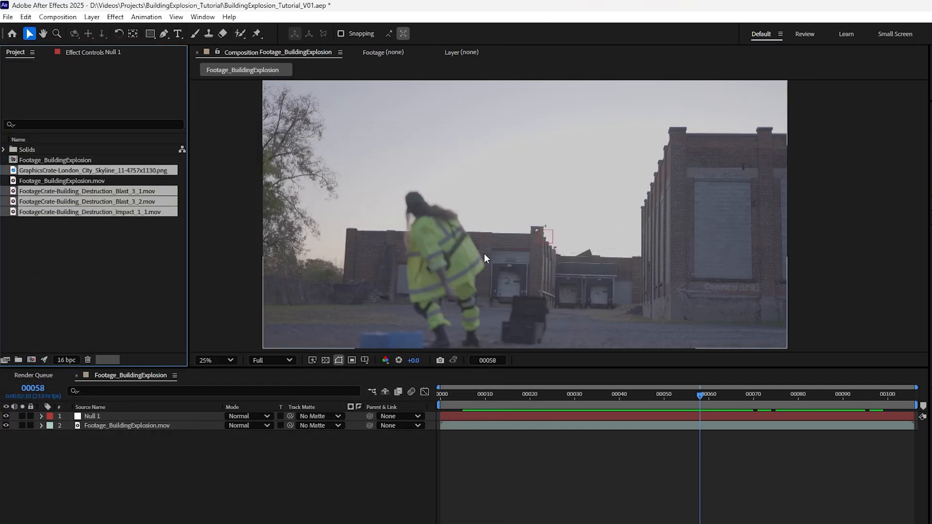
Group the four imported files in a new project folder named Assets.
left_click_drag(39, 170, 23, 360)
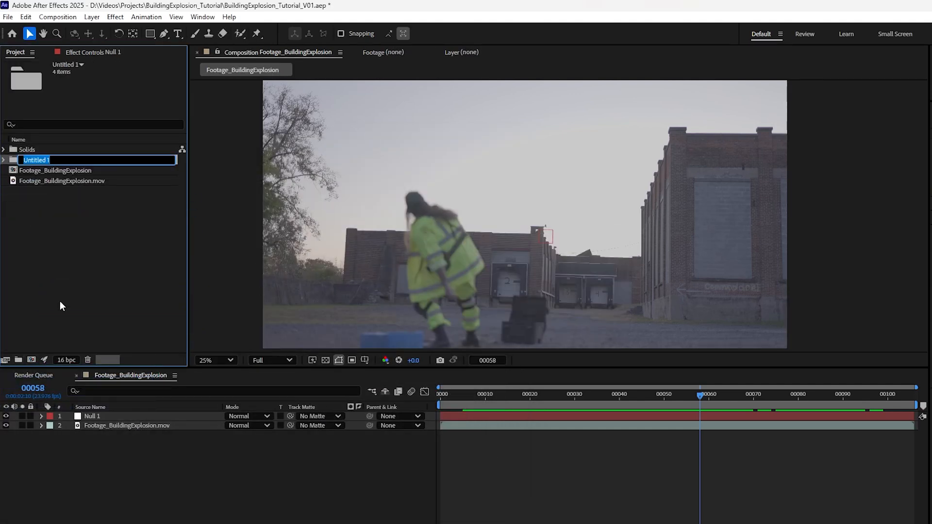
type("Assc")
key("BackSpace")
type("ets")
key("Return")
Place the Building_Destruction_Impact_1_1 clip below Null 1, move it up and right, enlarge it slightly, and scrub through its motion.
left_click(119, 191)
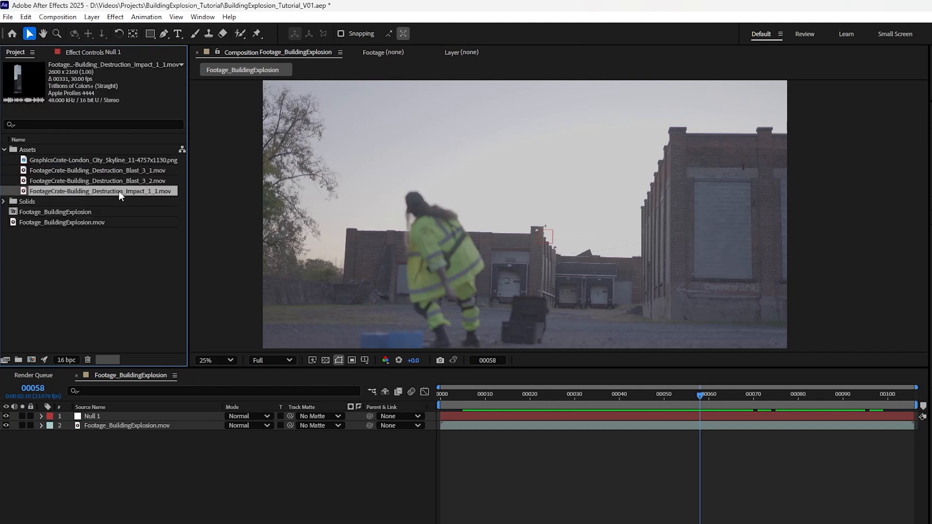
left_click_drag(74, 191, 146, 422)
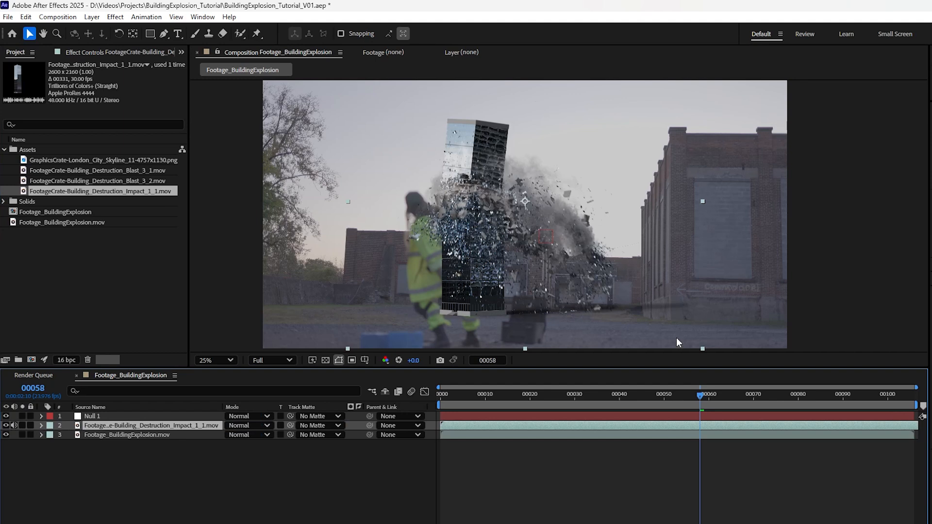
left_click_drag(600, 305, 629, 275)
left_click_drag(731, 320, 740, 325)
left_click_drag(700, 395, 678, 397)
left_click_drag(488, 394, 703, 410)
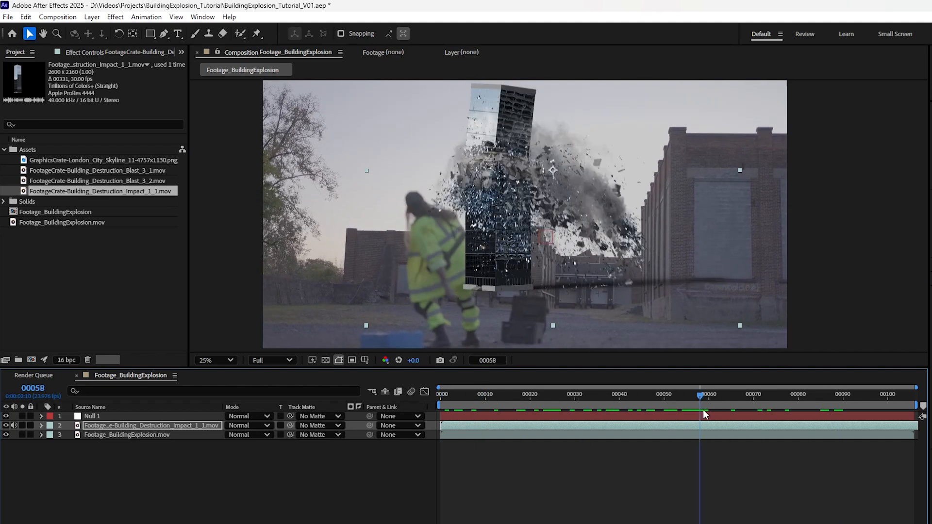
Parent the Building_Destruction_Impact_1_1 layer to Null 1 and check how it sits against the footage around frame 65.
left_click_drag(369, 426, 179, 413)
left_click_drag(685, 399, 730, 409)
left_click_drag(490, 284, 514, 263)
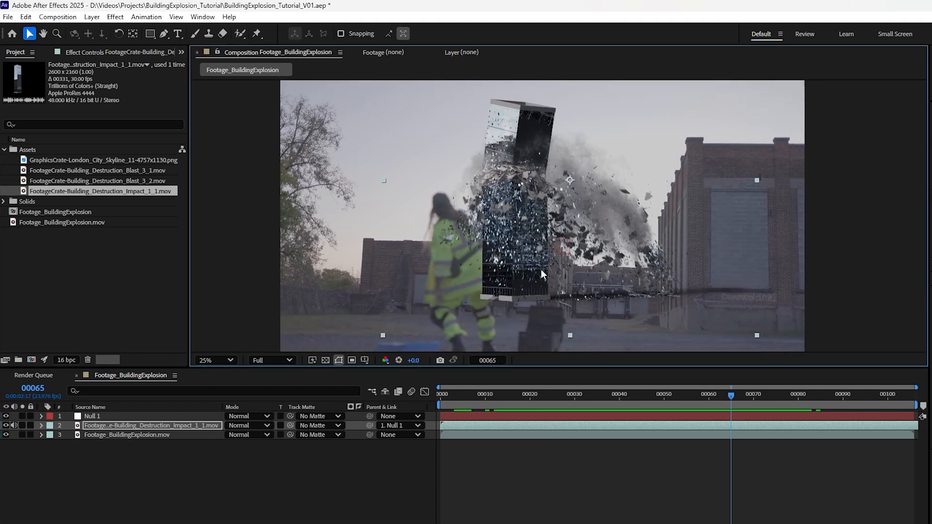
scroll(541, 269, "up", 2)
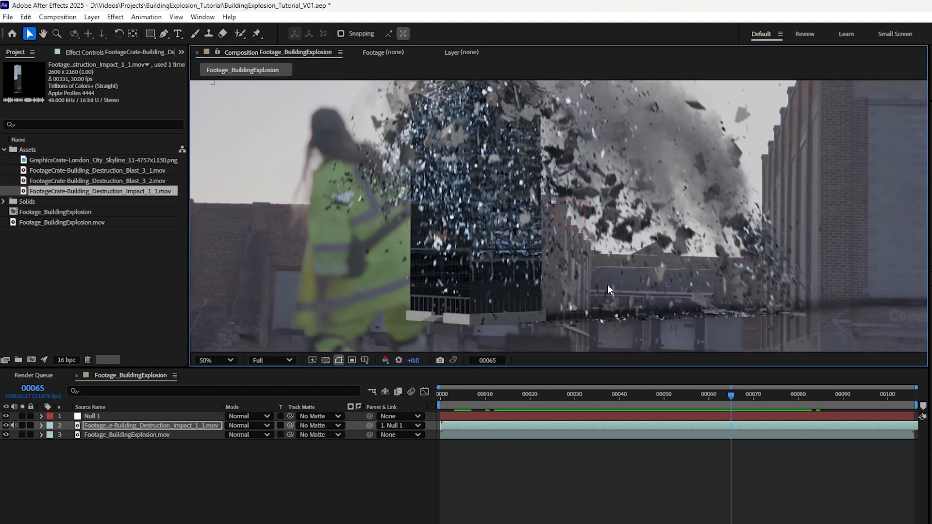
scroll(540, 204, "down", 2)
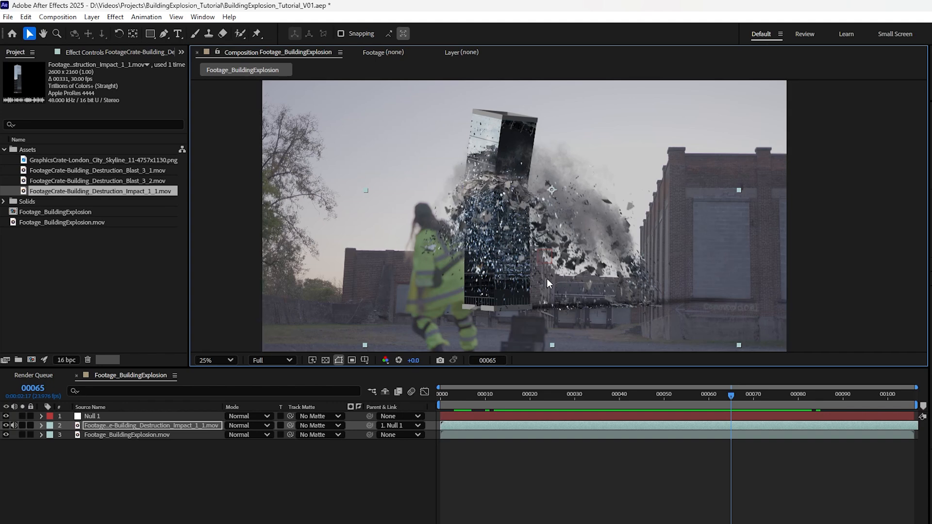
Hide the destruction impact layer, then duplicate the Footage_BuildingExplosion layer and solo the duplicate.
left_click_drag(6, 426, 14, 425)
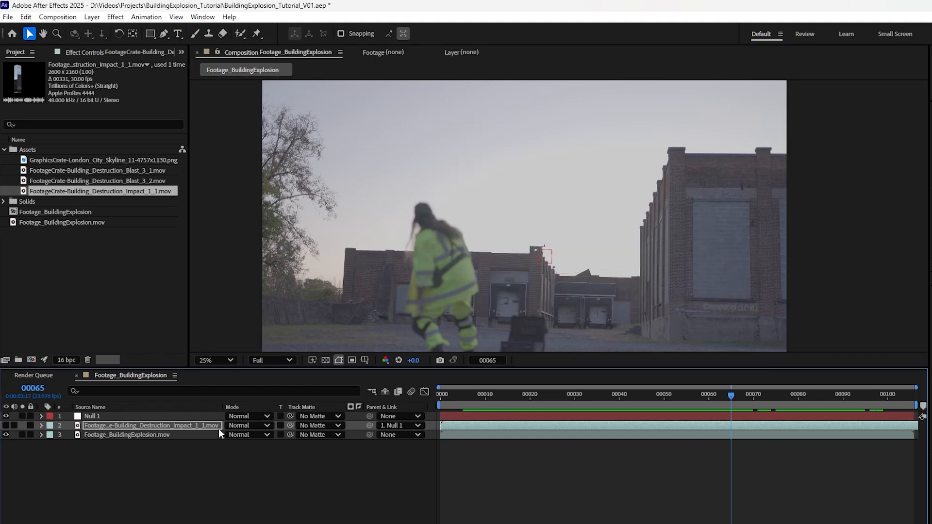
left_click(104, 434)
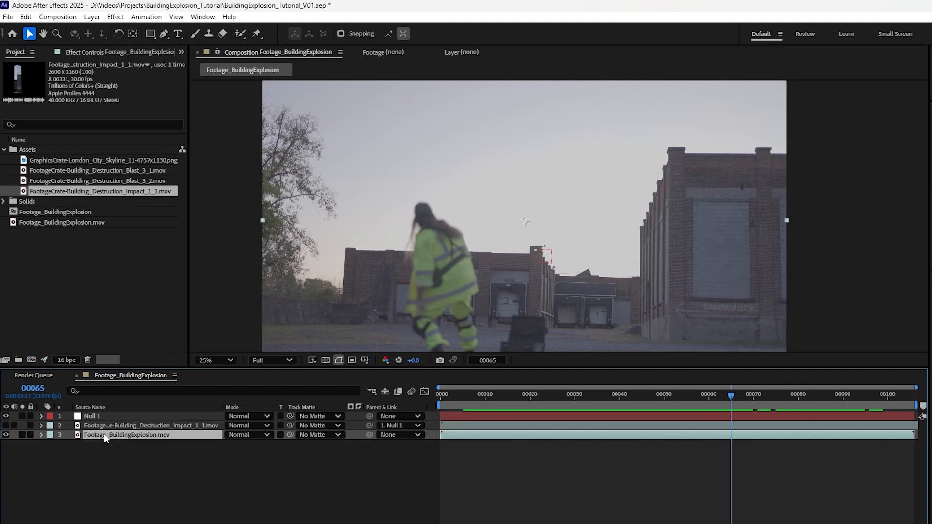
key("ctrl+d")
left_click(22, 435)
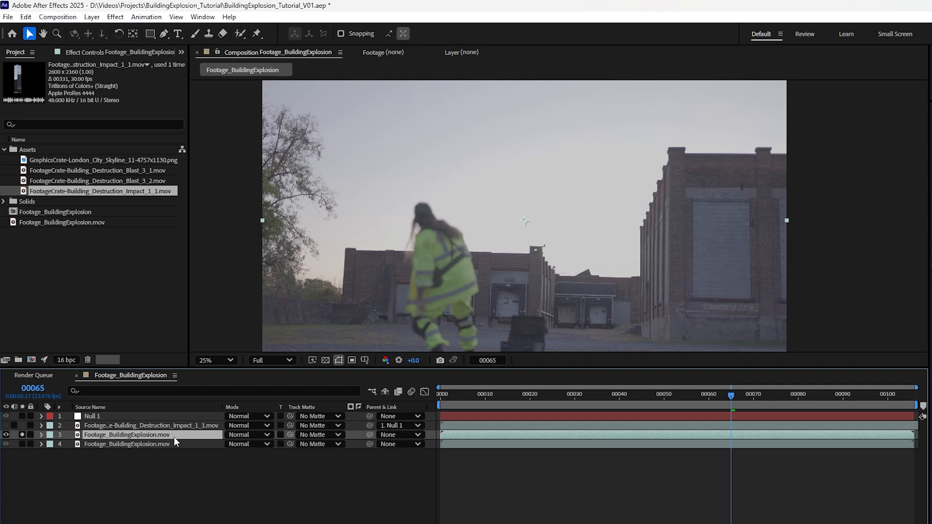
Apply the Colorama effect to the duplicated footage layer and delete its Mocha AE effect.
key("ctrl+space")
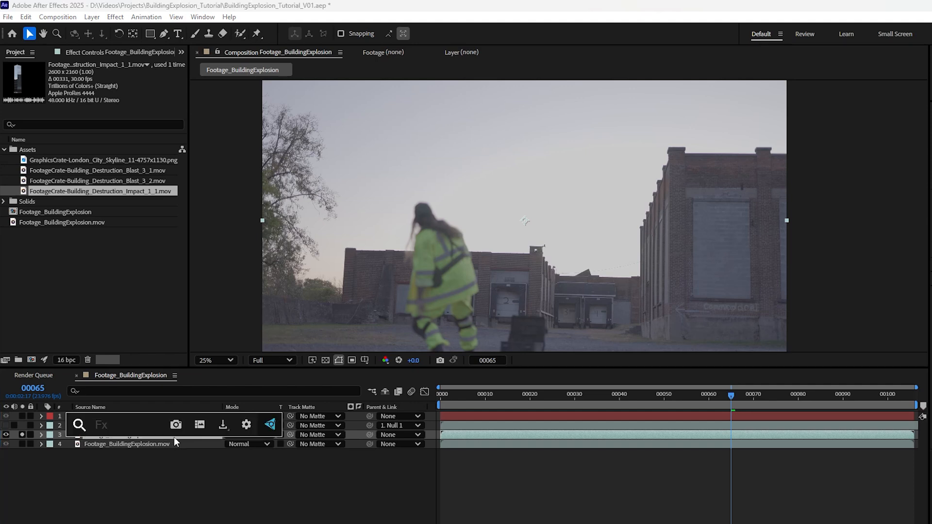
type("colorama")
key("Return")
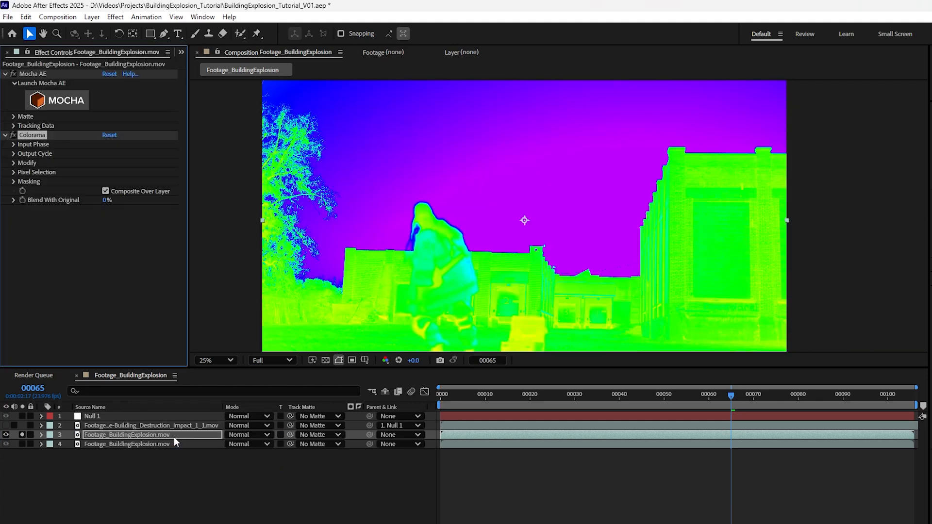
left_click(38, 75)
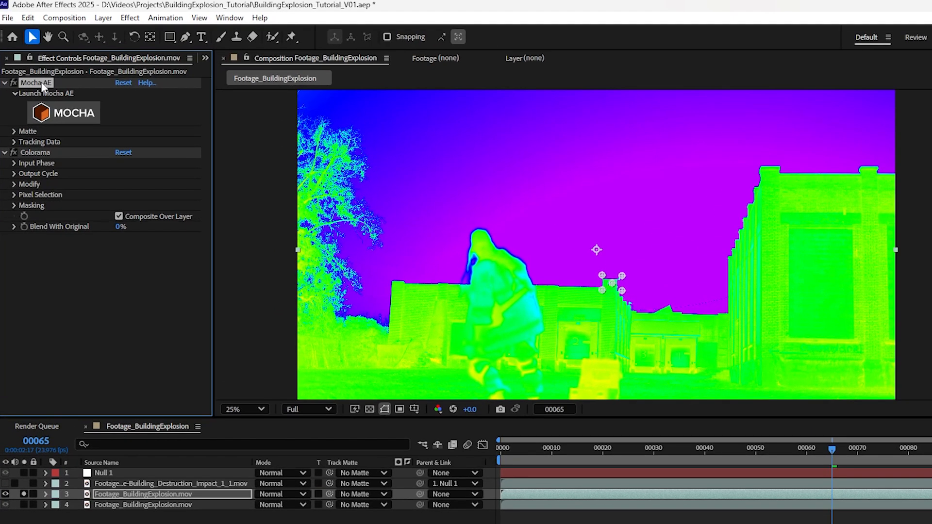
key("Delete")
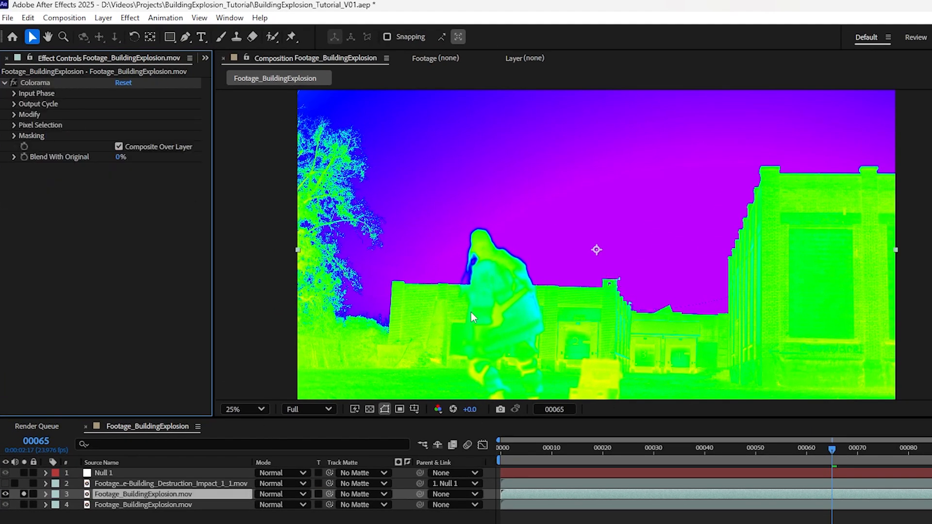
Set Colorama's Output Cycle to the Ramp Grey preset palette on the duplicated footage.
left_click(14, 104)
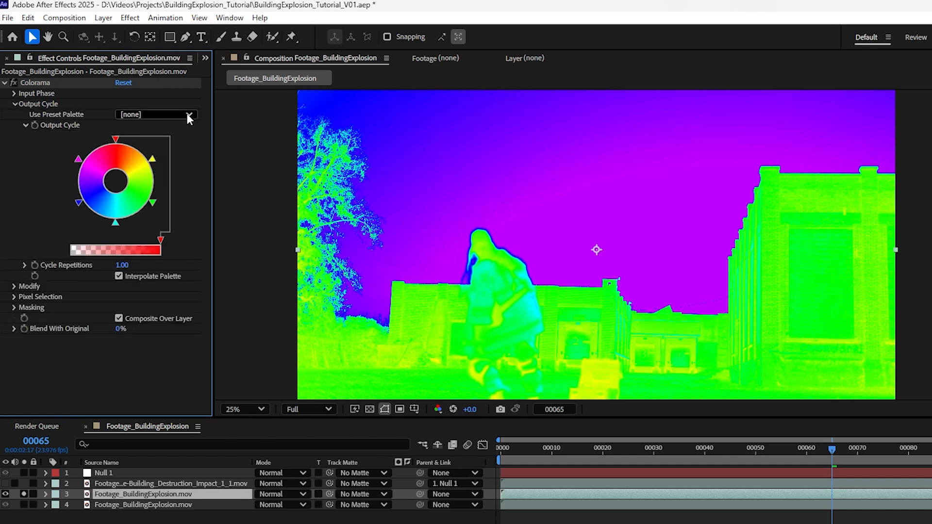
left_click(189, 115)
left_click(184, 224)
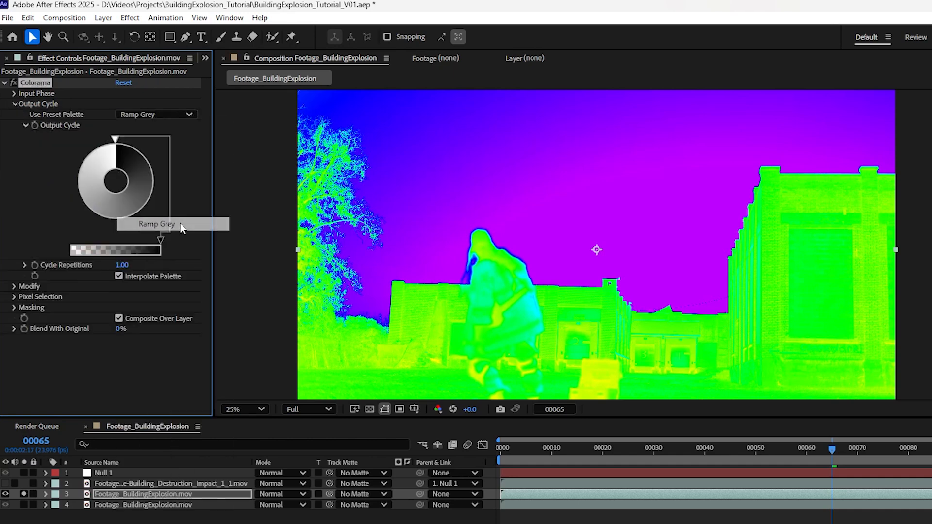
left_click_drag(115, 141, 112, 211)
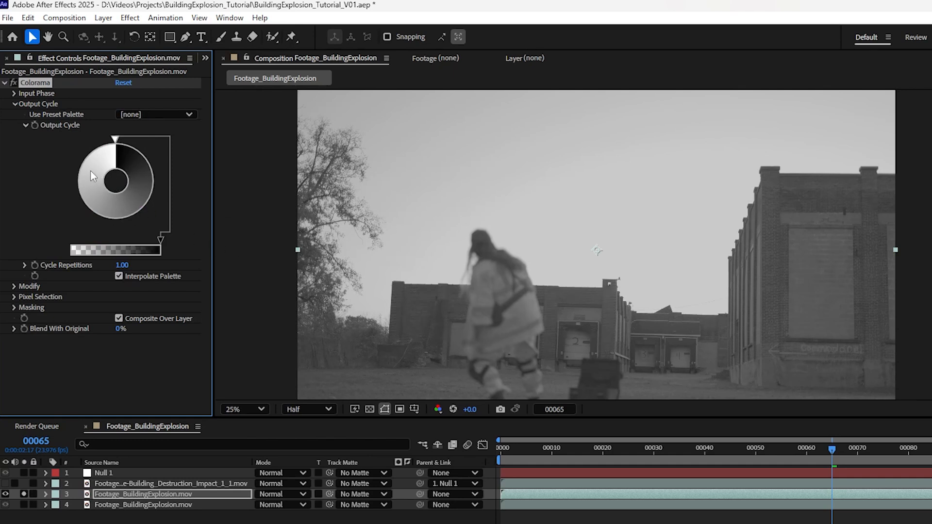
Add a white FFFFFF stop to the light part of Colorama's color wheel and a black 000000 stop to the darker part.
left_click(88, 190)
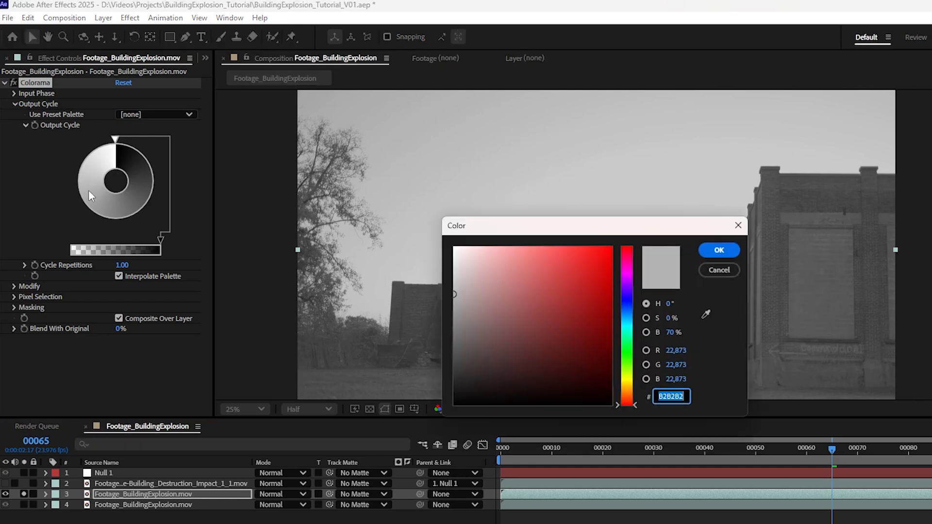
left_click_drag(459, 262, 432, 238)
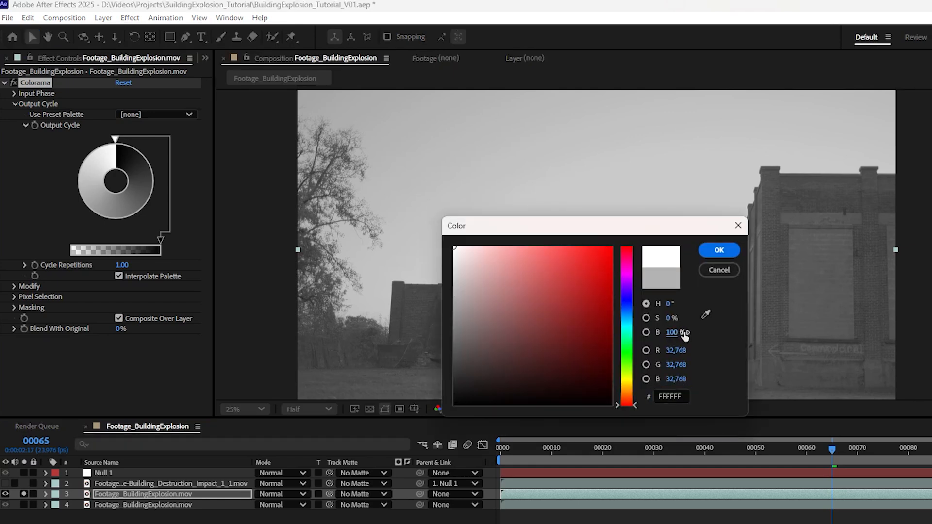
left_click(719, 250)
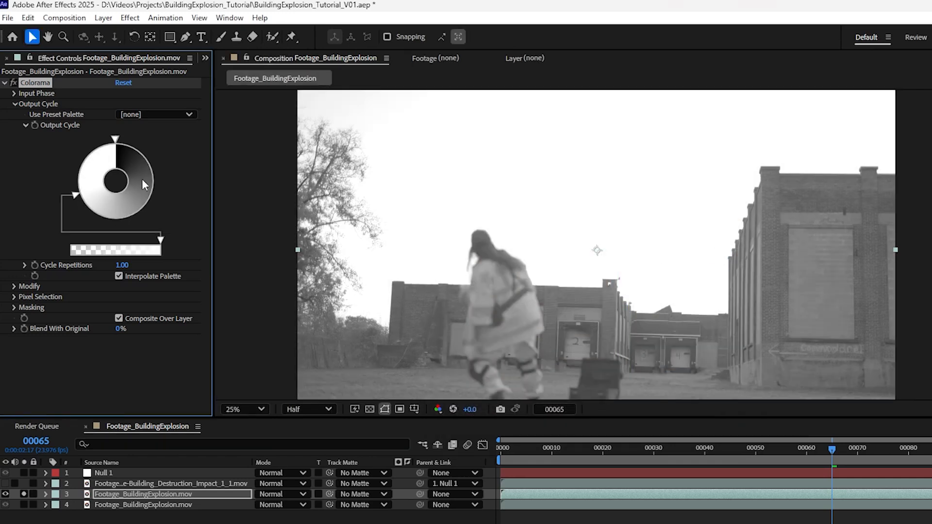
left_click(139, 210)
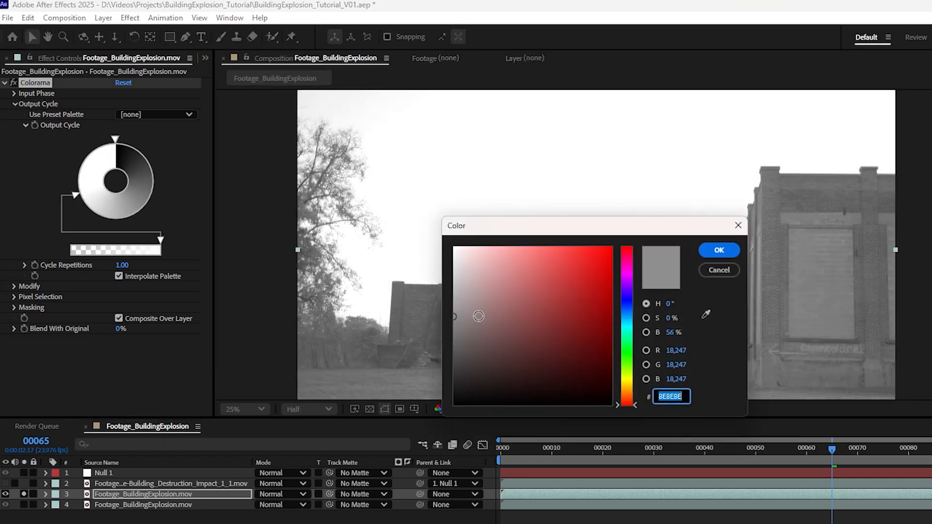
left_click(454, 404)
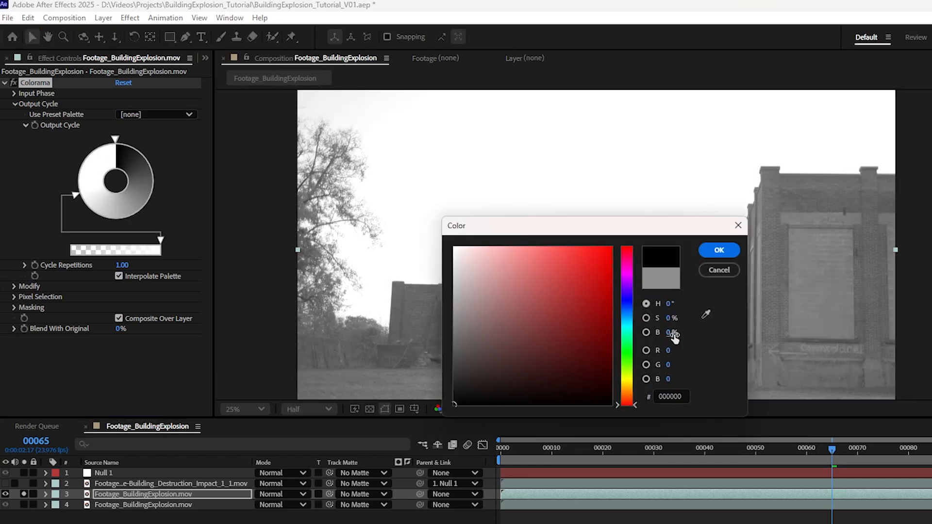
left_click(719, 250)
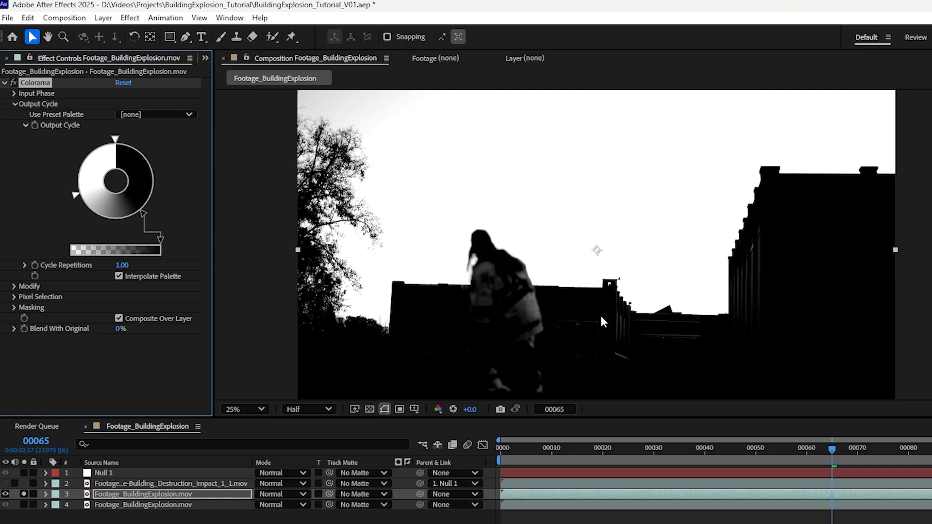
Examine the black-and-white matte up close around the woman, the rooftop edges and the brick building.
scroll(616, 355, "up", 2)
key("h")
left_click_drag(530, 331, 535, 251)
key("v")
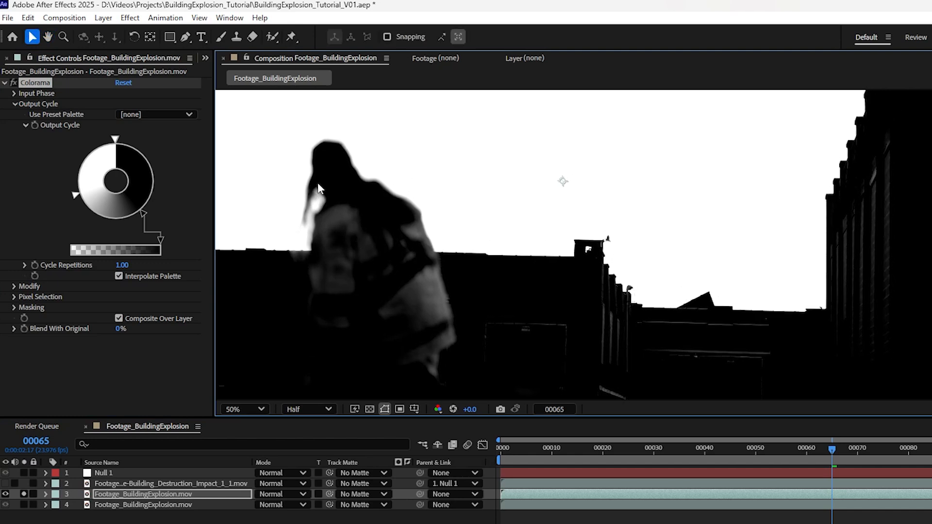
key("space")
left_click_drag(653, 285, 480, 273)
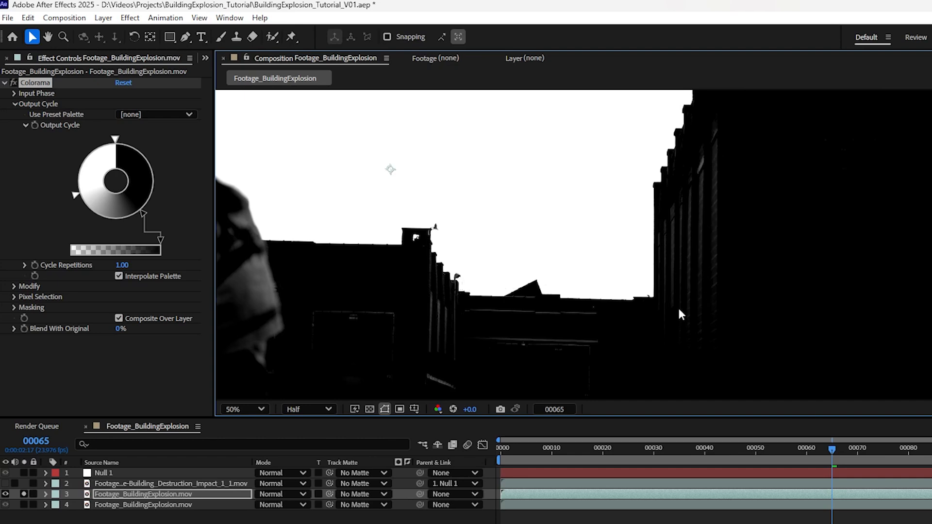
scroll(538, 325, "down", 2)
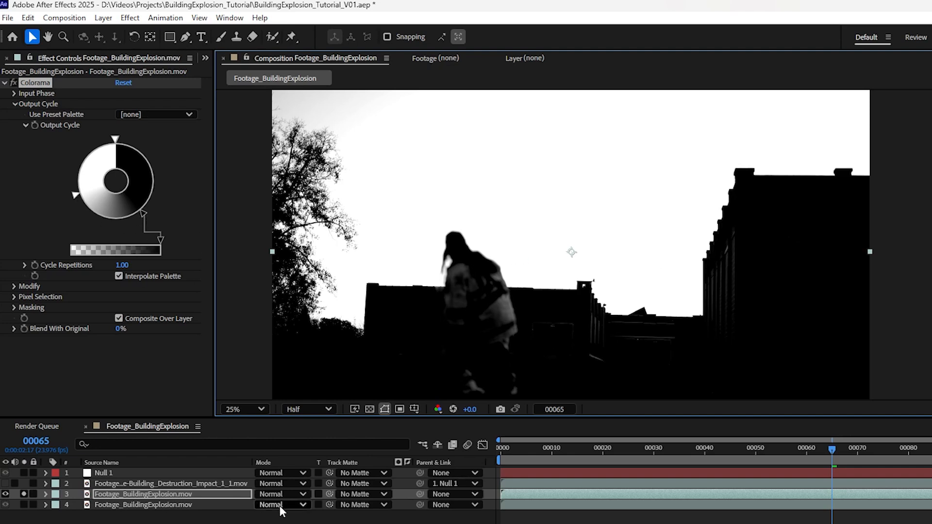
Use the Colorama footage duplicate as a luma track matte for the destruction impact layer and make that layer visible again.
left_click(184, 483)
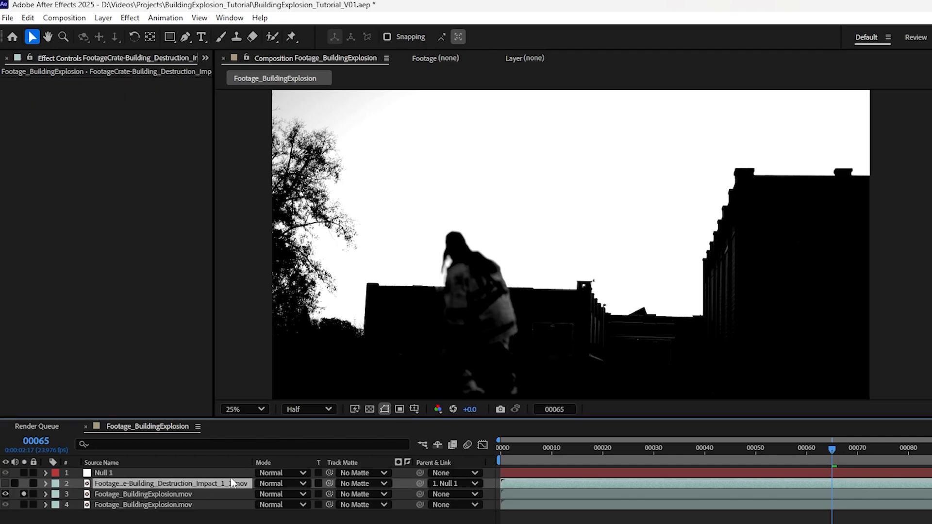
left_click_drag(331, 483, 117, 496)
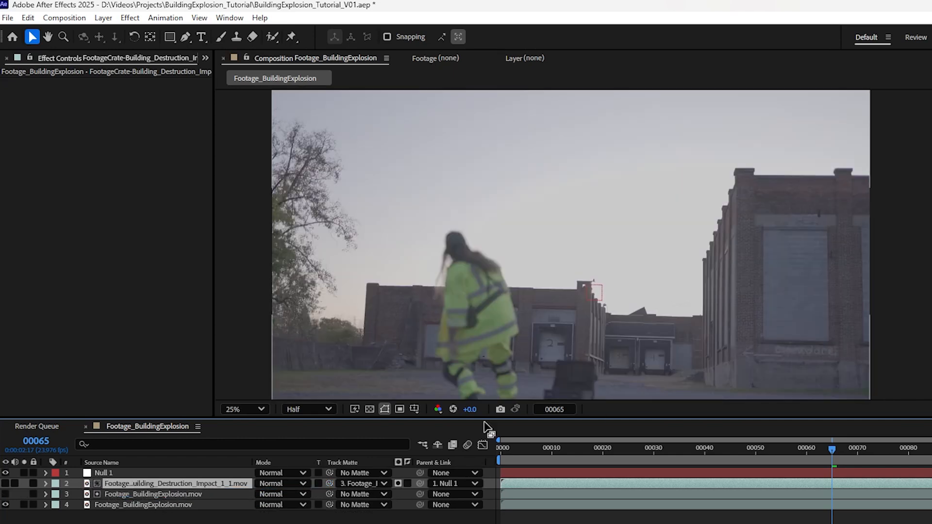
left_click(397, 483)
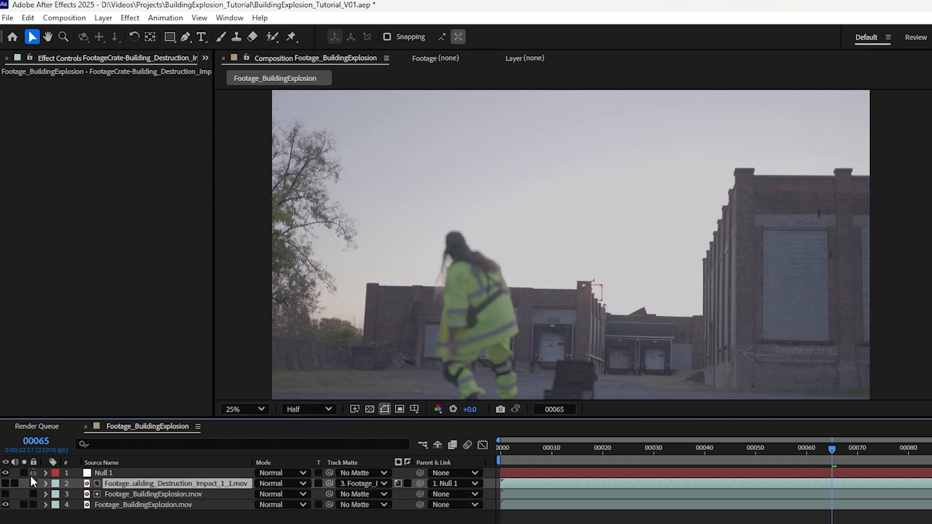
left_click(5, 483)
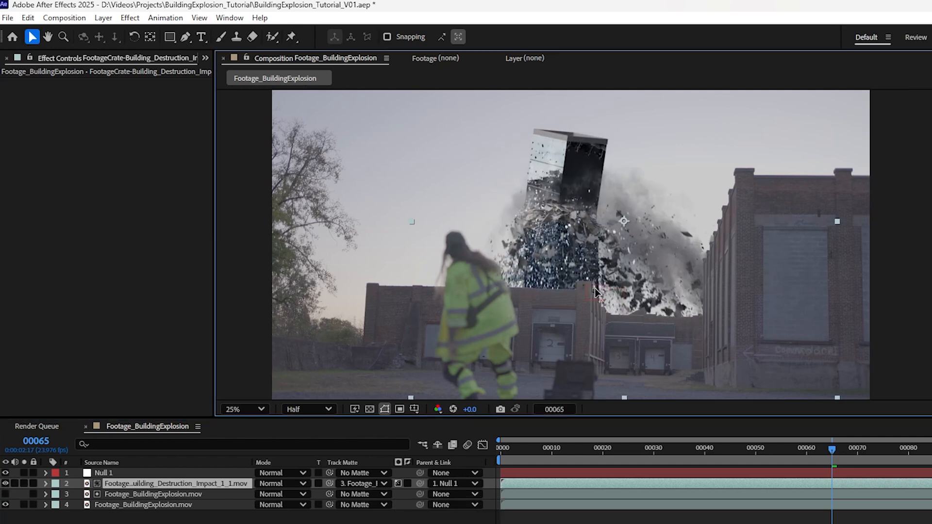
Move the destruction impact clip up and to the right behind the rooftops and view the matted edges up close.
left_click_drag(647, 292, 623, 256)
scroll(636, 350, "up", 2)
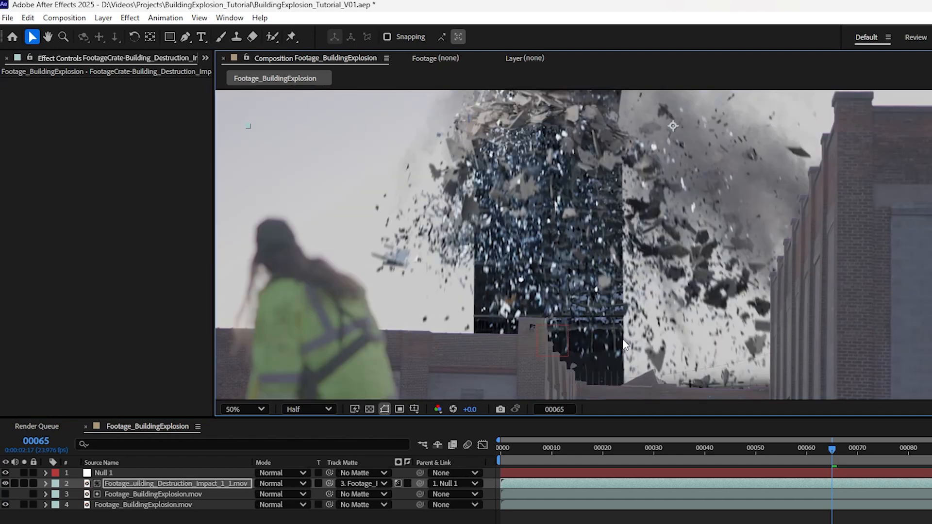
Pre-compose the Colorama footage layer as Sky Matte, moving all attributes into the new composition.
left_click_drag(607, 189, 640, 236)
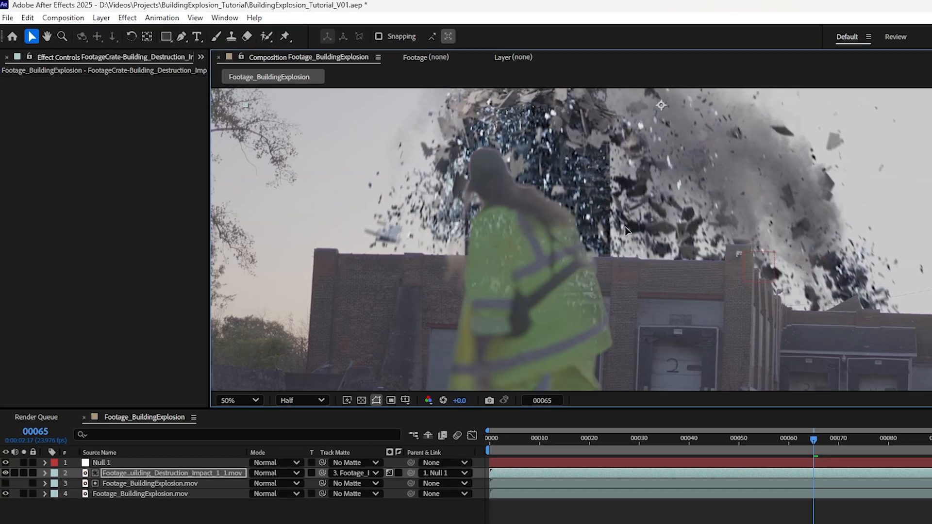
left_click(154, 482)
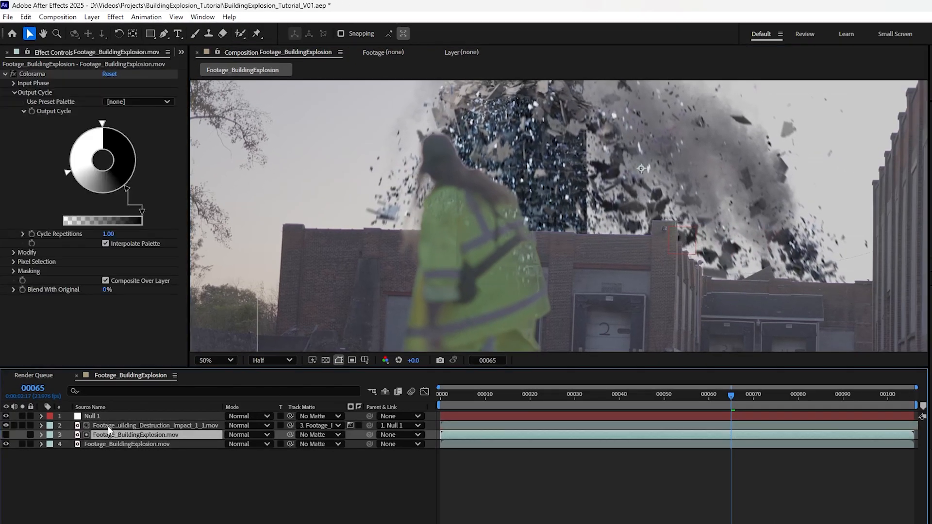
key("ctrl+shift+c")
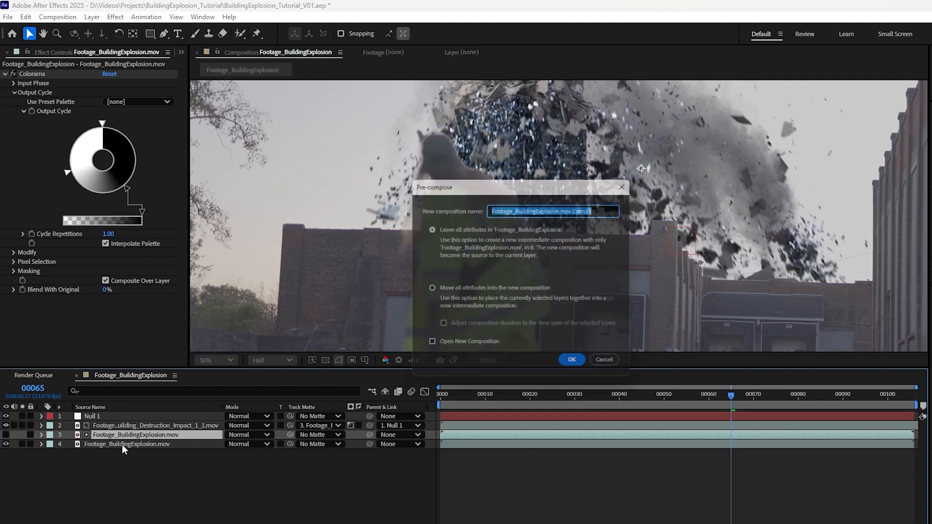
left_click(428, 289)
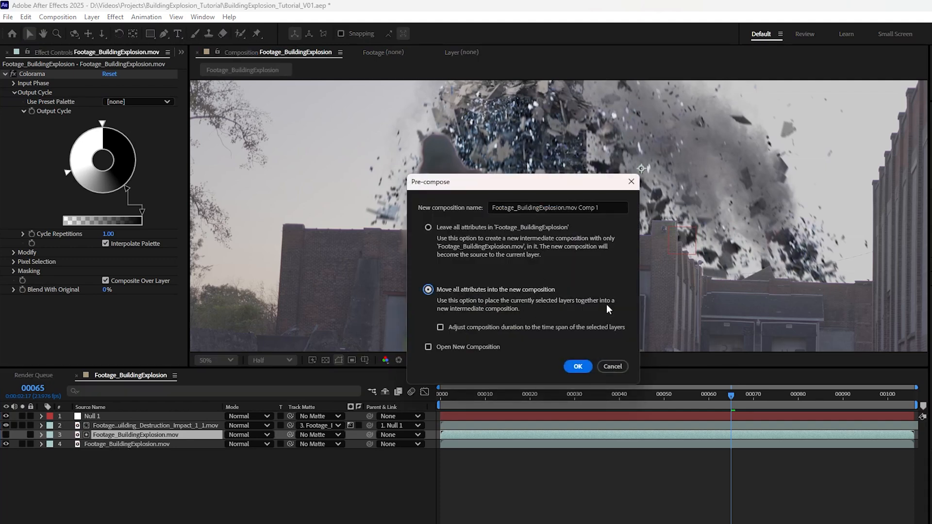
left_click(623, 208)
type("S")
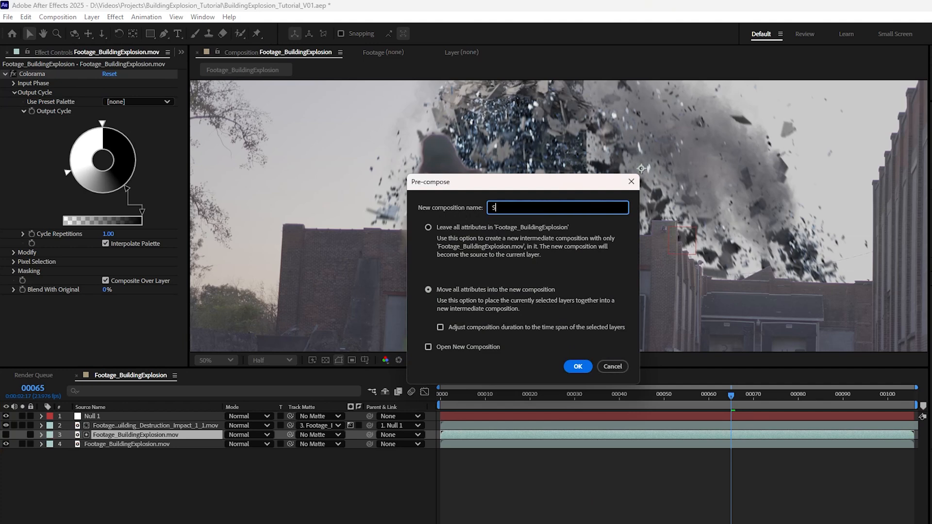
type("ky Matte")
key("Return")
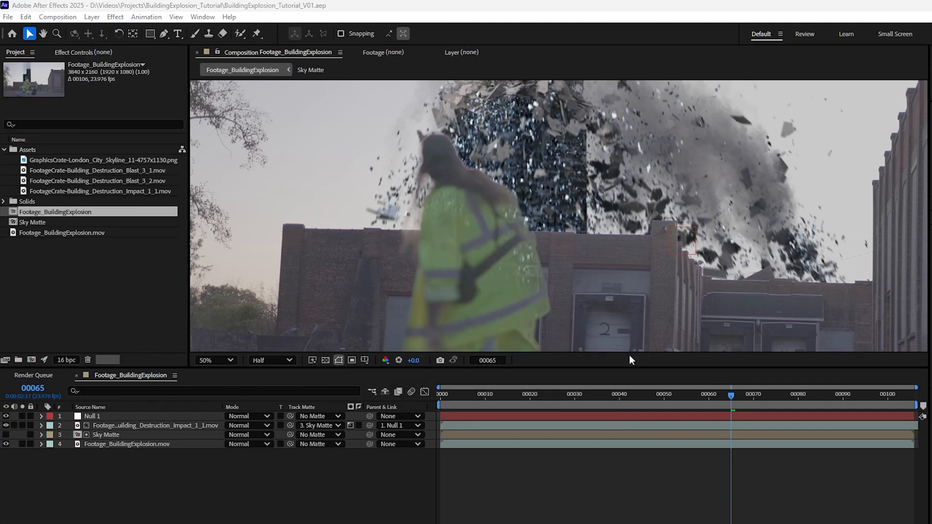
In the Sky Matte composition, duplicate the footage layer and delete Colorama from the upper copy.
double_click(108, 439)
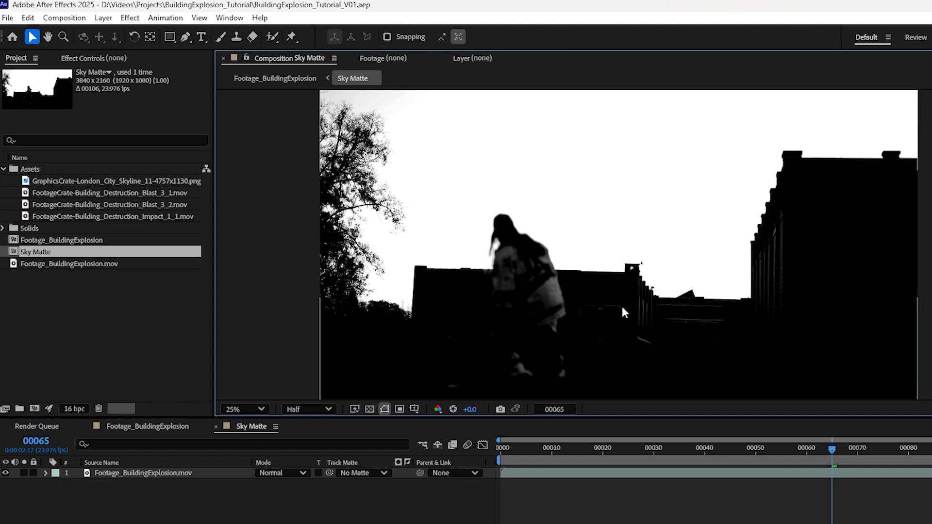
scroll(620, 305, "up", 1)
left_click_drag(516, 308, 613, 182)
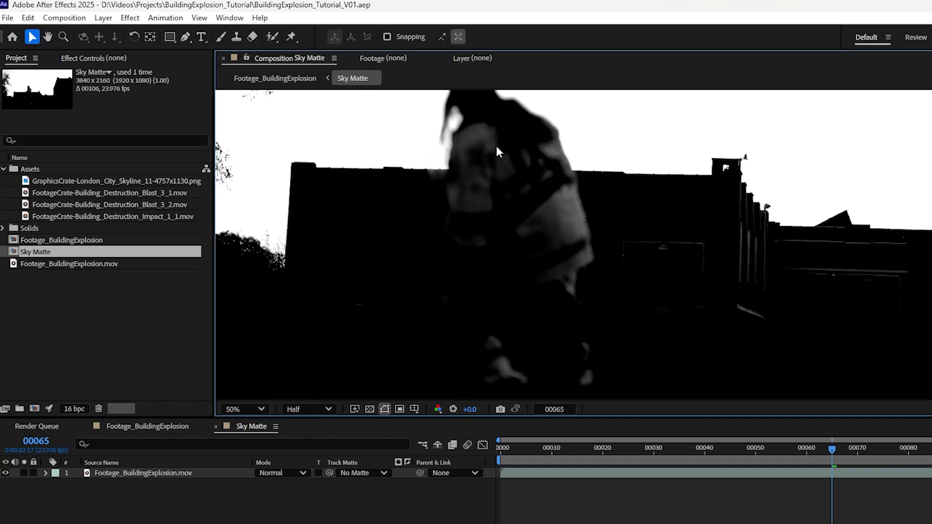
left_click_drag(497, 152, 464, 298)
left_click_drag(540, 304, 528, 334)
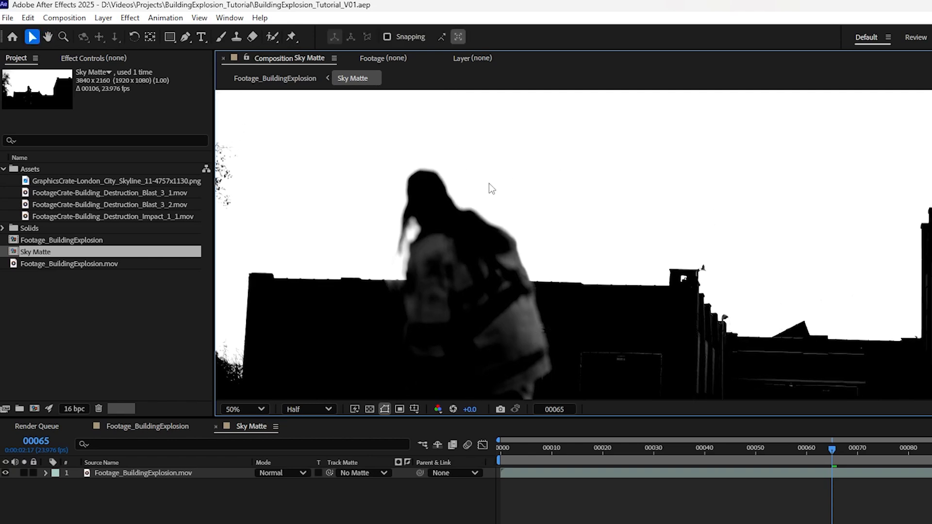
left_click(159, 472)
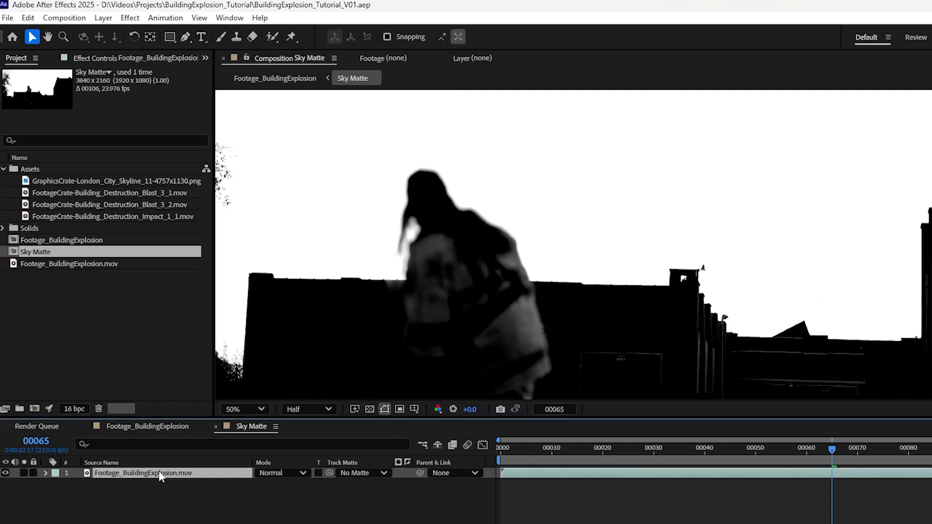
key("ctrl+d")
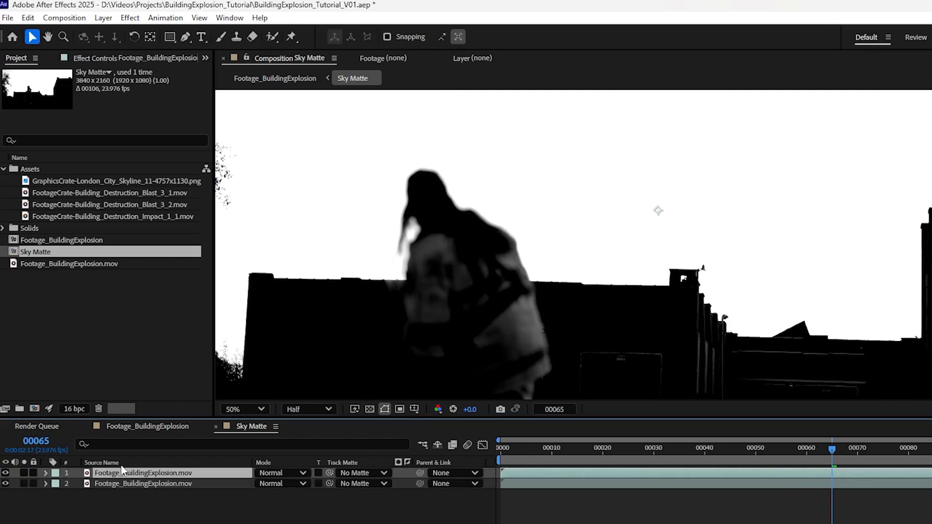
left_click(122, 58)
left_click(39, 83)
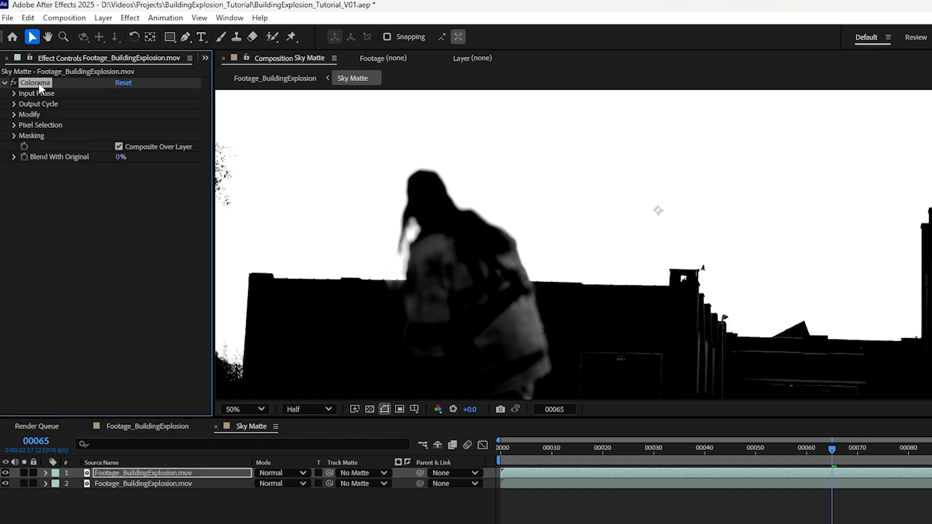
key("Delete")
Apply Keylight (1.2) to the upper footage copy and sample the woman's green-yellow safety jacket as the Screen Colour.
left_click_drag(515, 275, 591, 241)
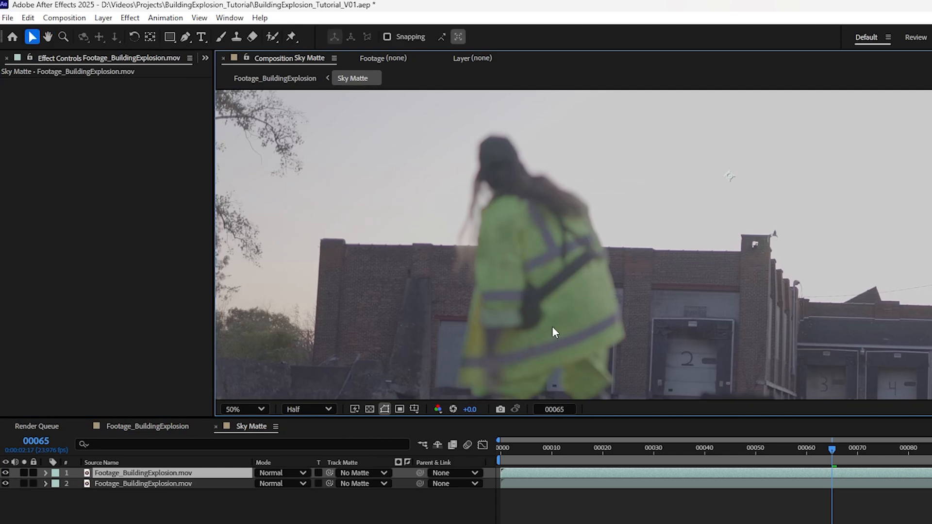
scroll(552, 328, "down", 1)
left_click_drag(624, 296, 572, 298)
scroll(512, 308, "up", 1)
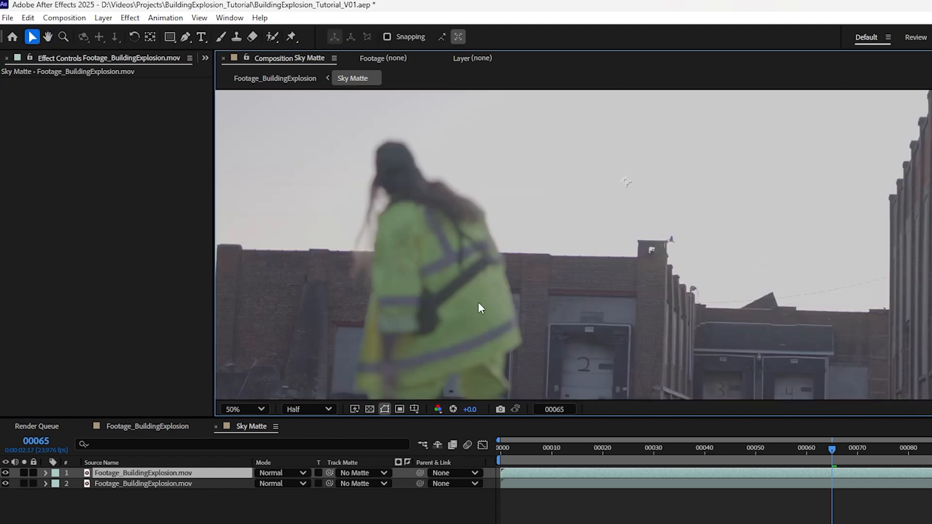
left_click_drag(487, 296, 506, 267)
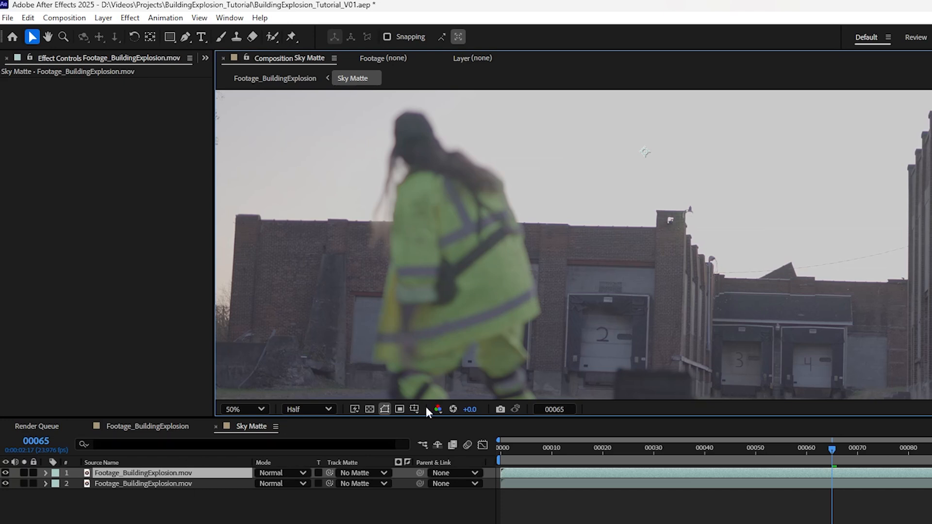
left_click(5, 473)
left_click(6, 473)
key("ctrl+space")
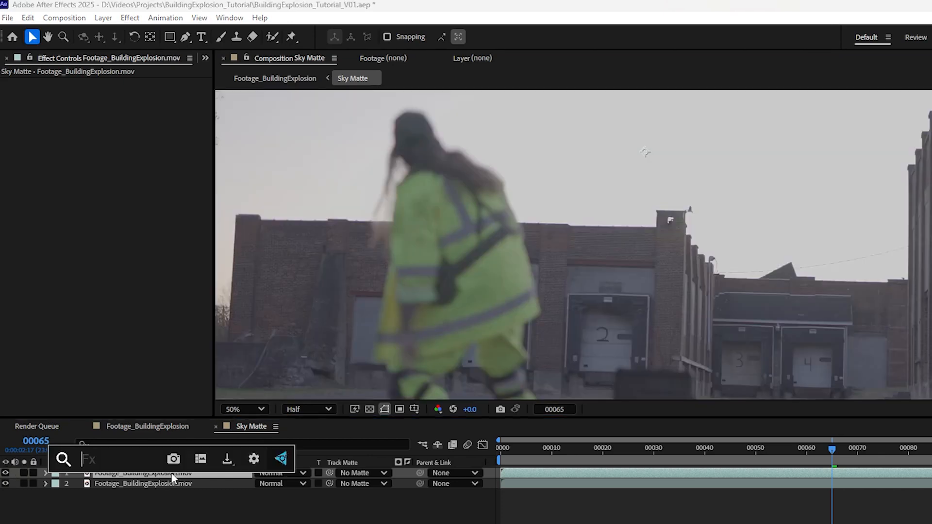
type("keyl")
key("Return")
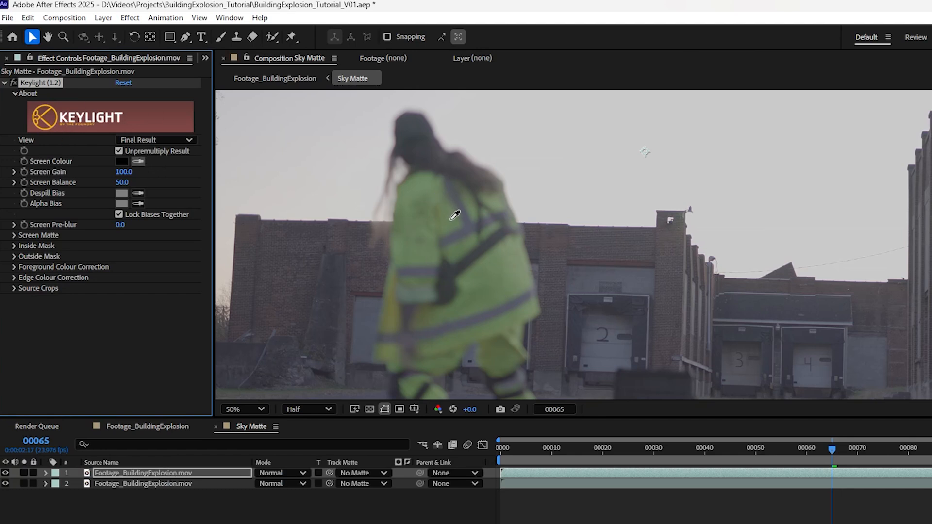
left_click(451, 219)
Set Keylight's view to Combined Matte and blend the keyed layer with Multiply over the Colorama matte.
left_click(149, 141)
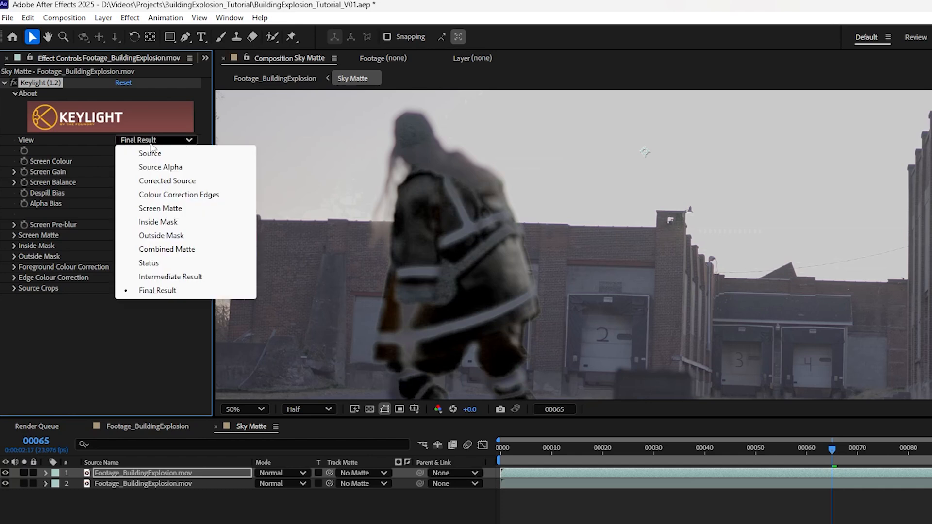
left_click(168, 249)
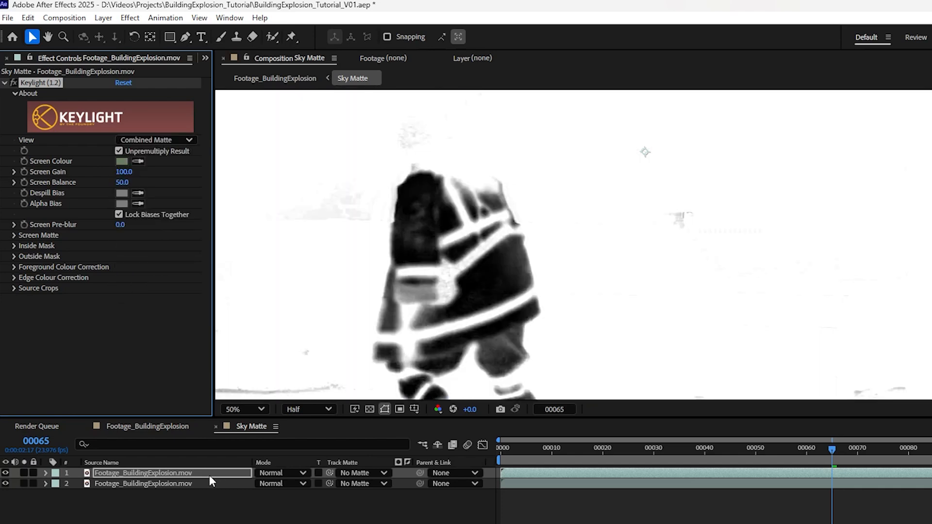
left_click(284, 473)
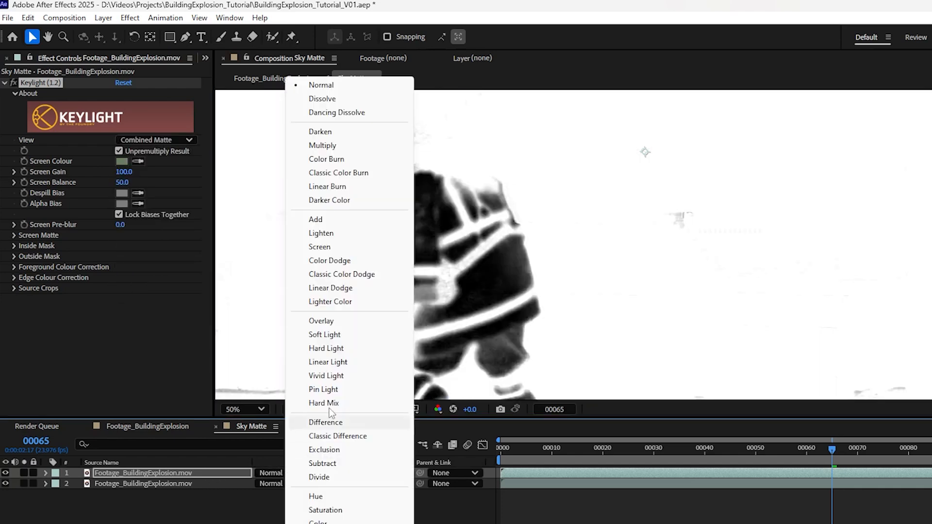
left_click(322, 145)
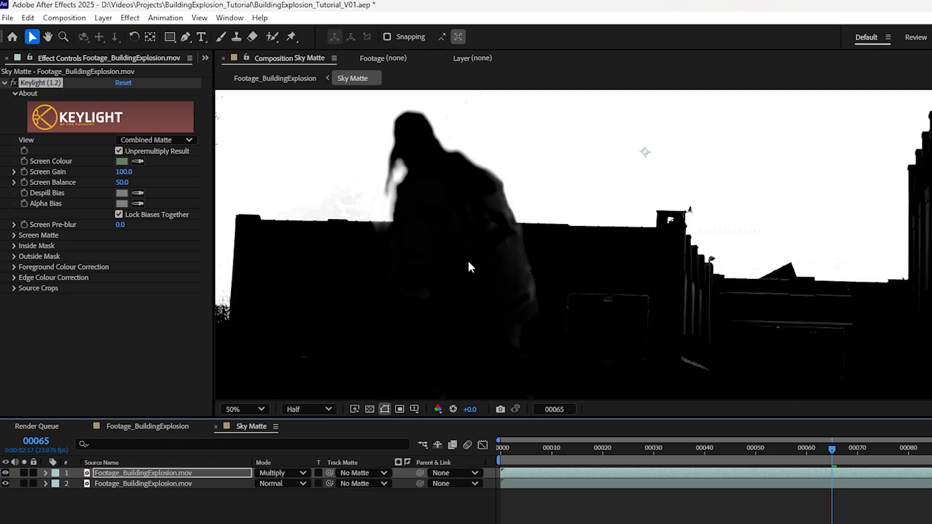
Compare the sky matte with the keyed layer hidden and shown, looking at the woman's jacket area.
left_click(5, 474)
left_click(5, 473)
left_click(5, 474)
left_click(5, 474)
left_click(5, 474)
left_click(5, 473)
Set Keylight's Screen Gain to 125 and Screen Balance to 73, and check the matte around the woman and buildings.
mouse_move(119, 173)
left_mouse_down()
mouse_move(141, 174)
mouse_move(124, 183)
mouse_move(134, 183)
left_mouse_up()
scroll(657, 282, "down", 2)
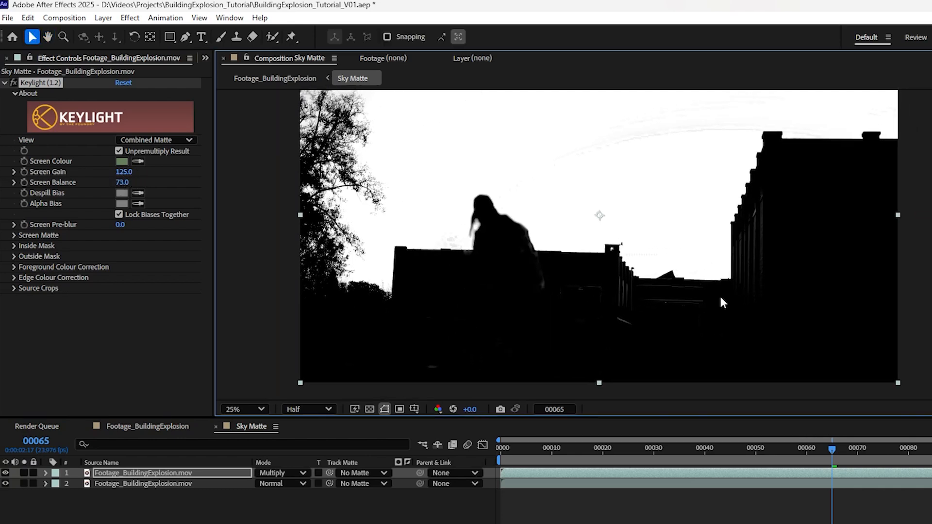
left_click_drag(658, 201, 647, 216)
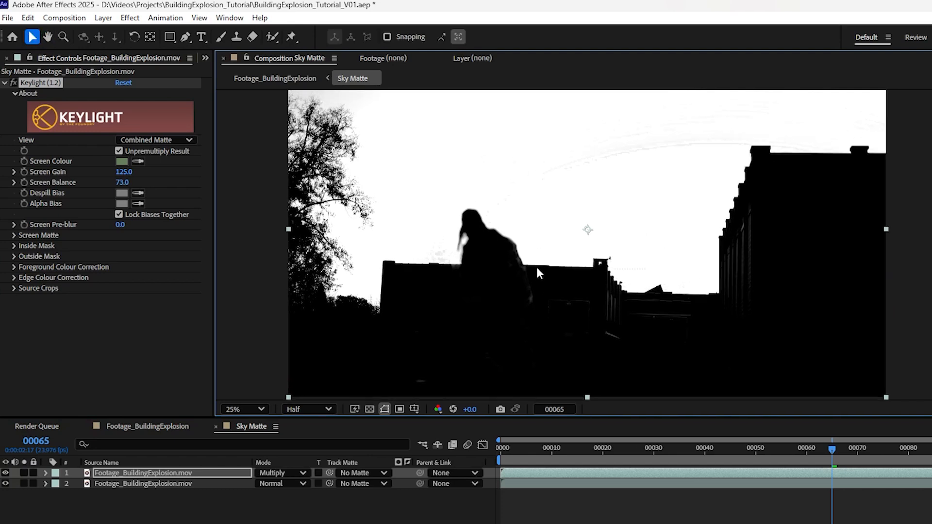
scroll(743, 286, "up", 2)
left_click_drag(751, 285, 638, 183)
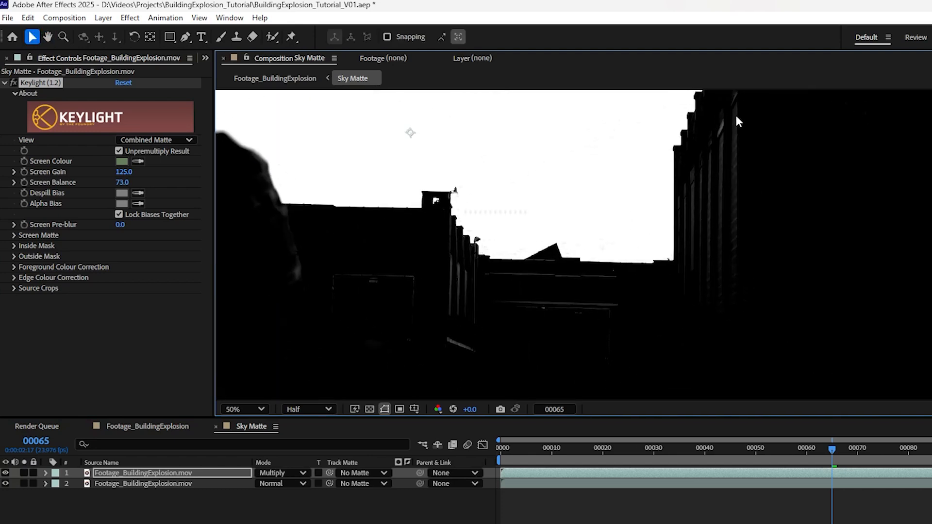
scroll(479, 149, "down", 2)
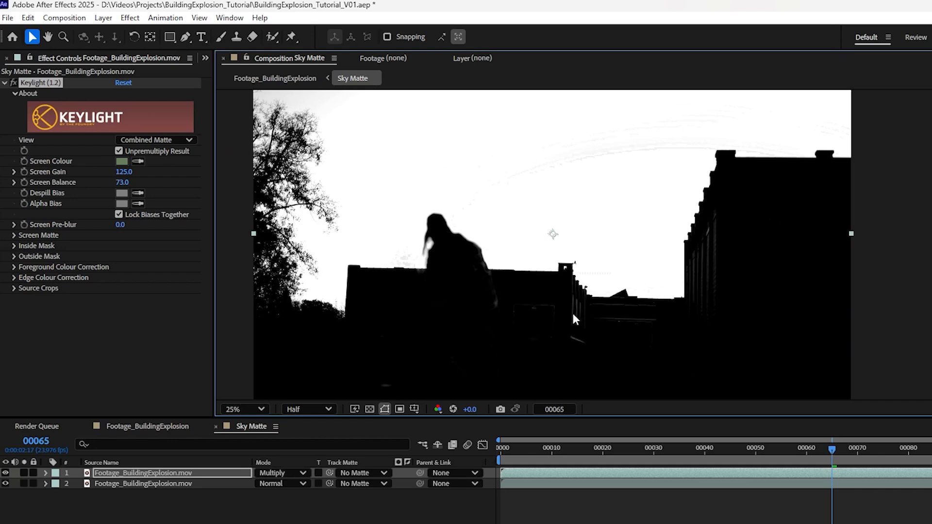
Copy Null 1 from the Footage_BuildingExplosion composition into the Sky Matte composition.
left_click(125, 427)
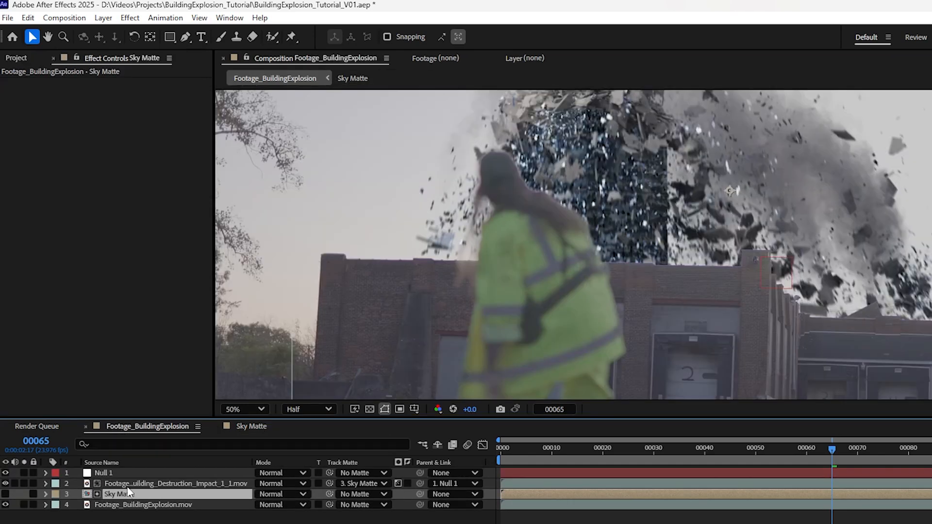
left_click(104, 474)
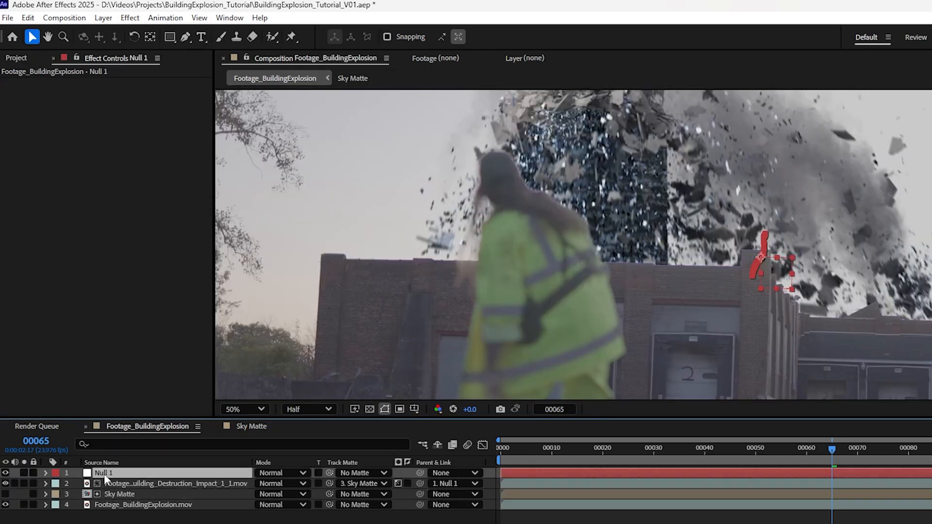
left_click(256, 425)
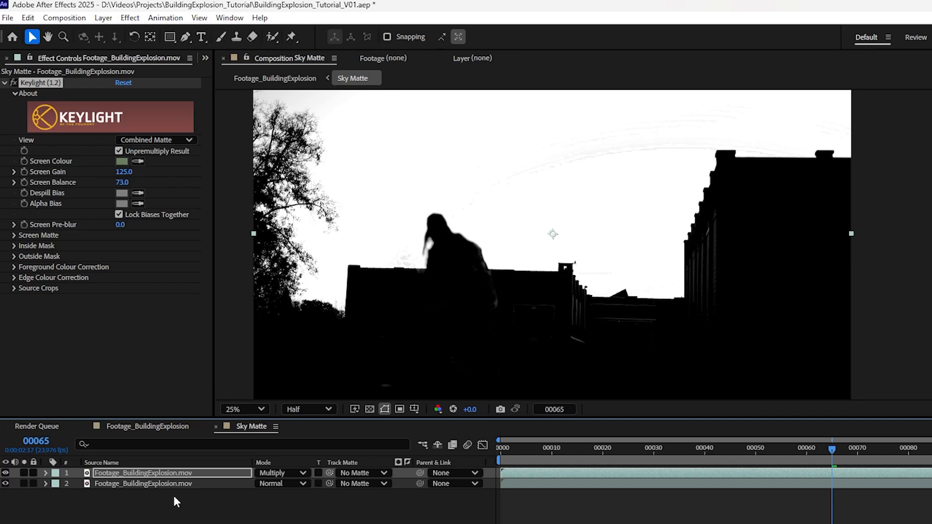
key("ctrl+v")
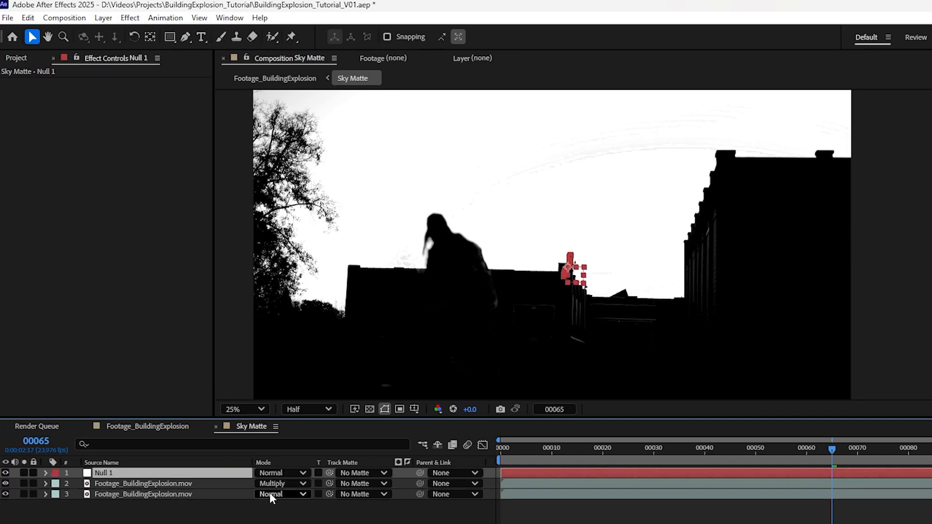
Create a black 000000 solid at 3840 x 2160 px in the Sky Matte composition.
left_click(102, 18)
mouse_move(121, 32)
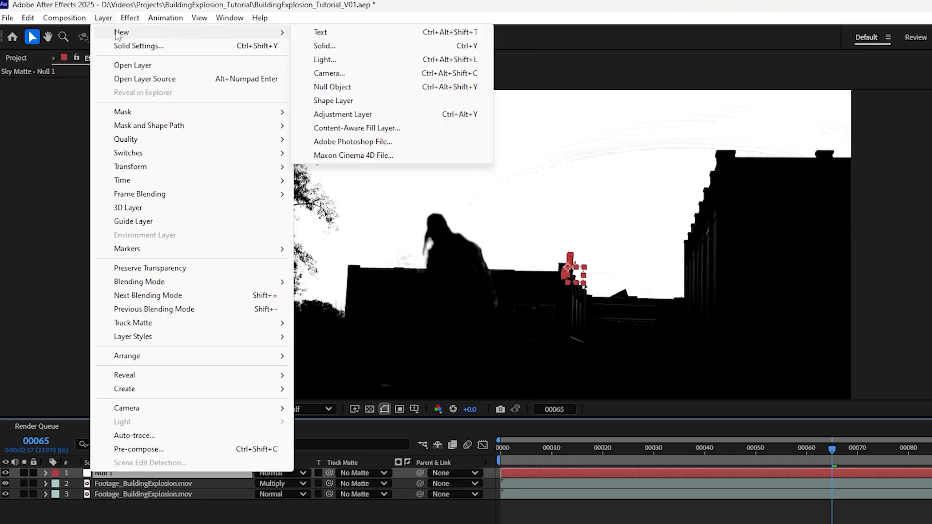
left_click(365, 44)
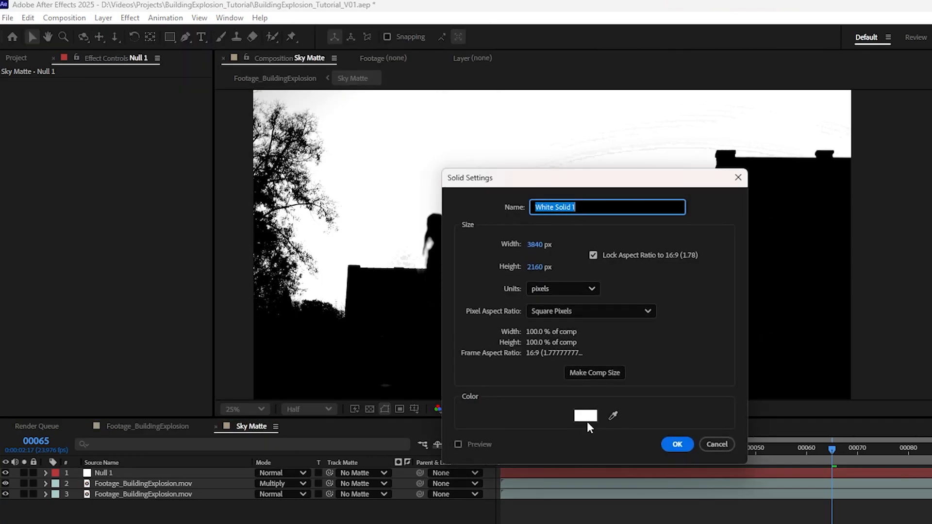
left_click(586, 416)
type("000000")
left_click(718, 248)
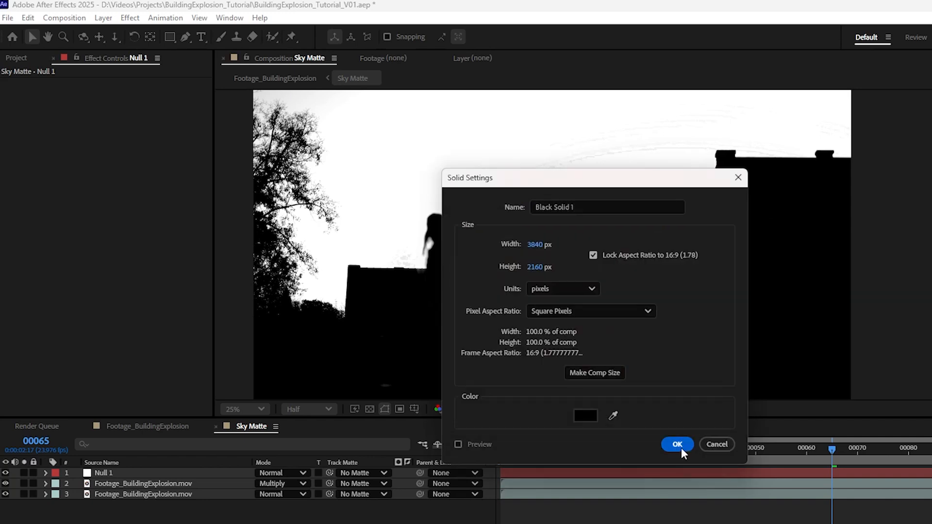
left_click(677, 444)
Scale the black solid slightly beyond the frame edges on all sides and parent it to Null 1.
scroll(646, 278, "down", 1)
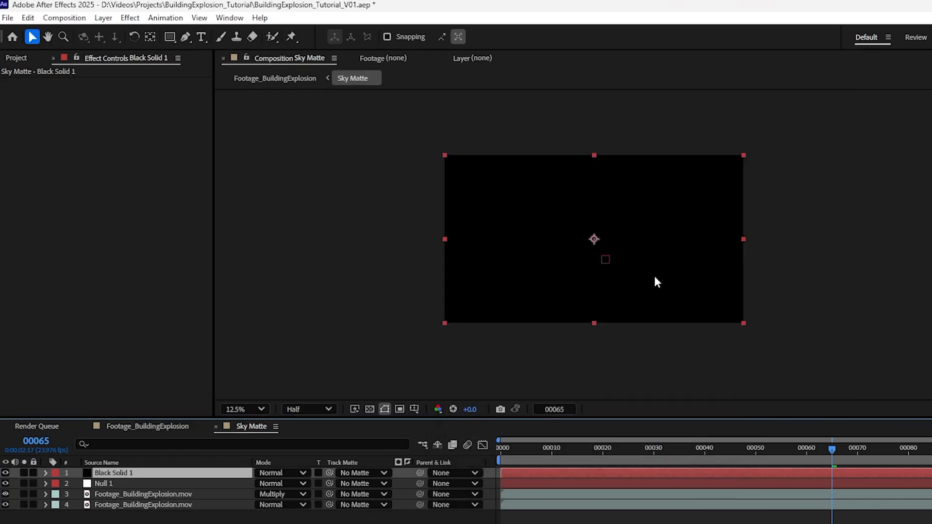
left_click_drag(742, 323, 762, 340)
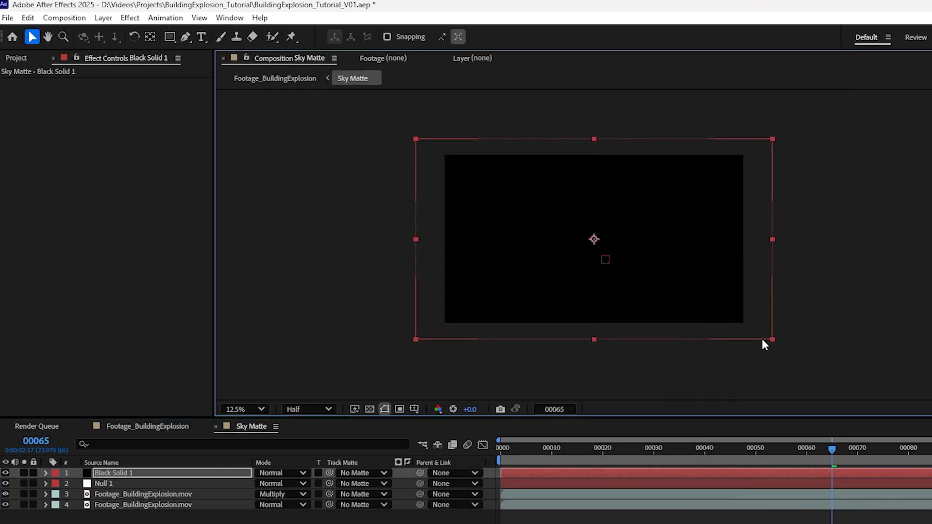
left_click_drag(419, 474, 180, 484)
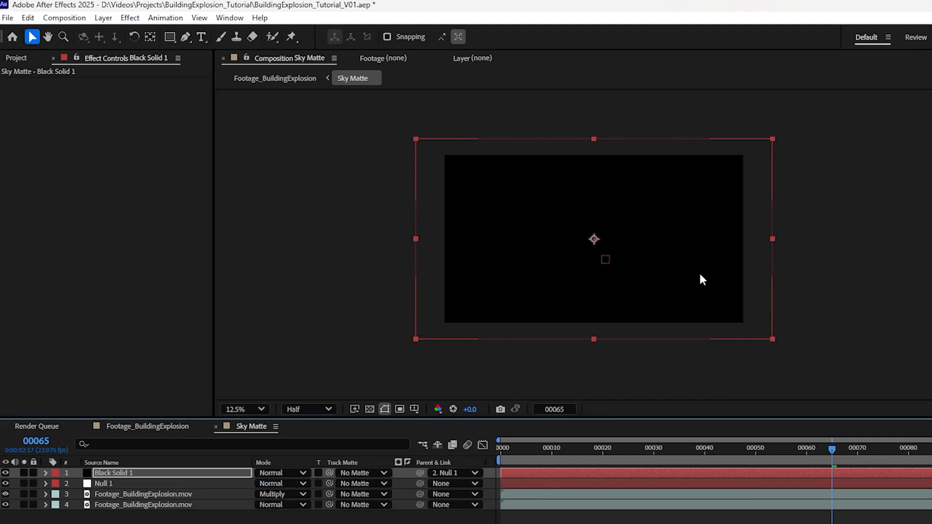
Hide the black solid and begin its pen mask just below the low buildings' roofline, from beside the woman to the large building's wall.
left_click(6, 473)
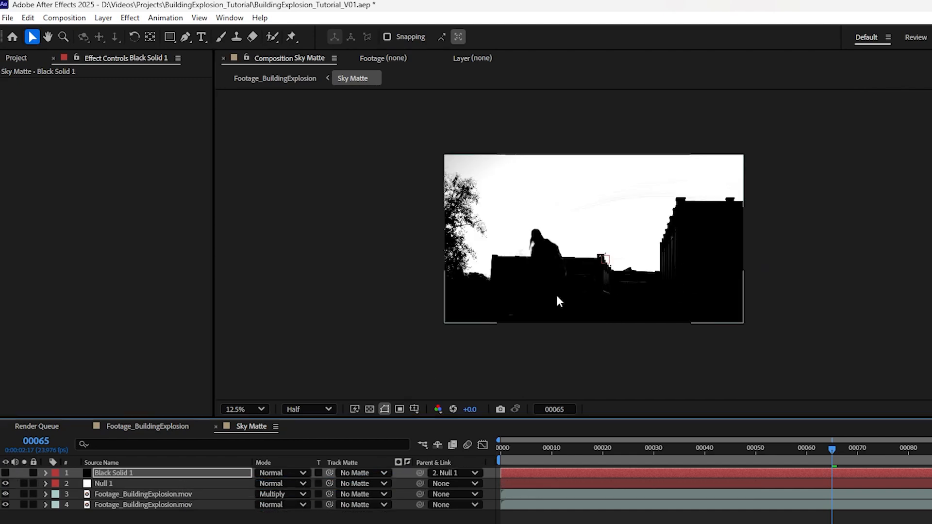
left_click(188, 37)
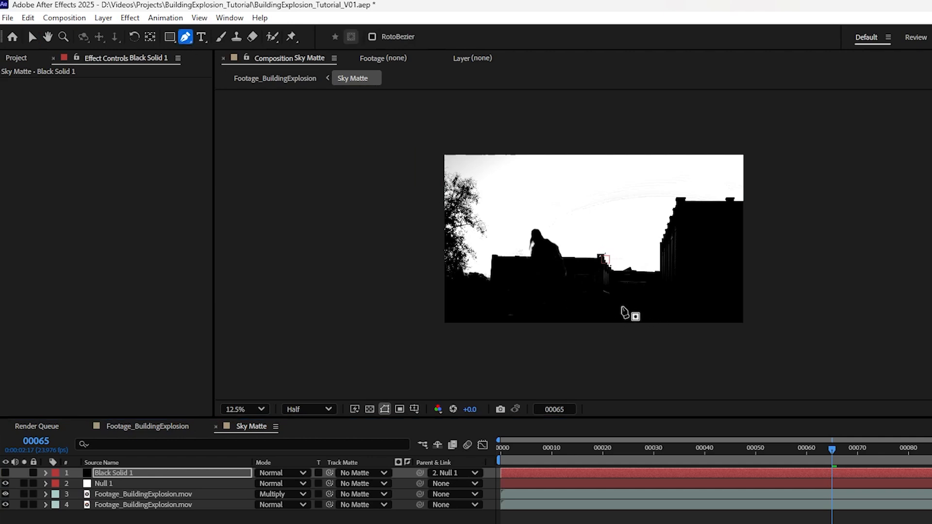
scroll(627, 314, "up", 1)
scroll(387, 334, "up", 1)
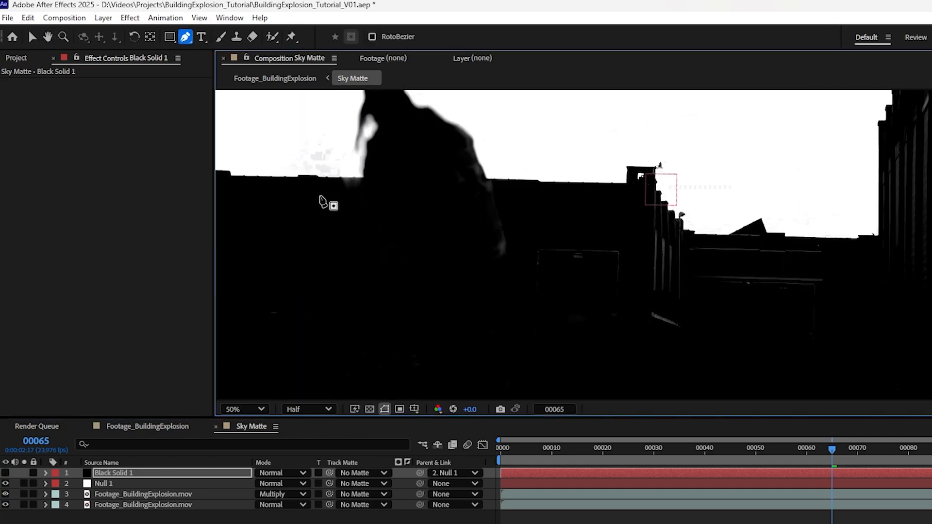
left_click(298, 188)
left_click(512, 186)
left_click(624, 198)
left_click(632, 177)
left_click(636, 169)
left_click(650, 202)
left_click(663, 209)
left_click(679, 225)
left_click(691, 234)
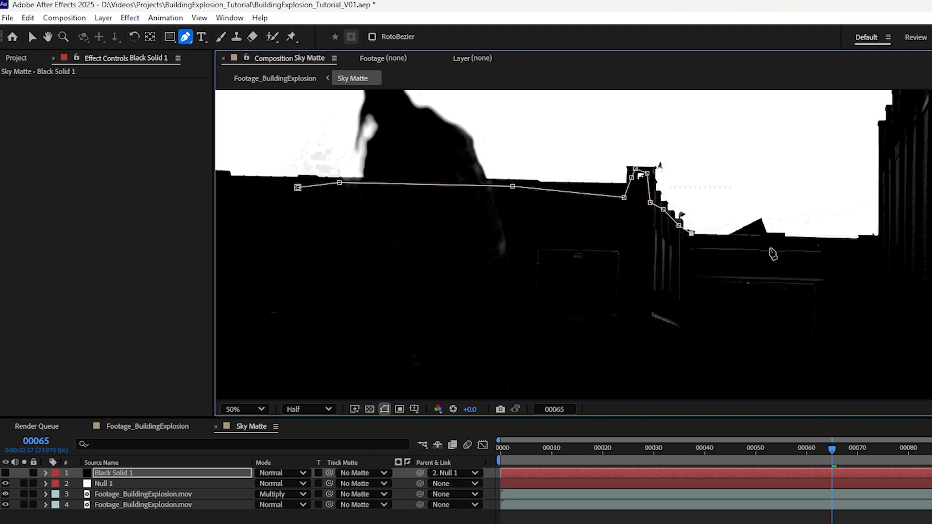
left_click(856, 241)
left_click(881, 236)
left_click(884, 132)
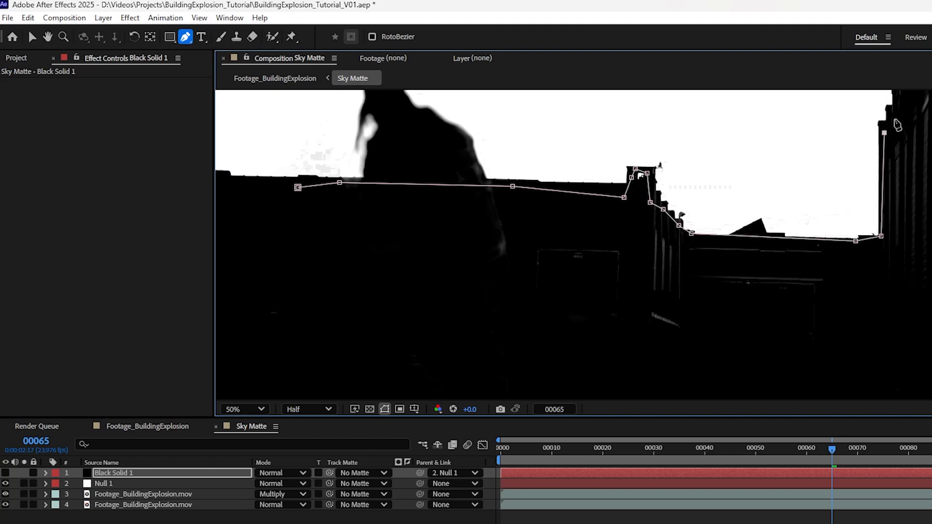
Continue the black solid's mask up the large building's stepped edge and close it around the dark buildings and ground below.
left_click_drag(895, 127, 789, 230)
left_click(841, 135)
left_click(893, 187)
scroll(837, 290, "down", 2)
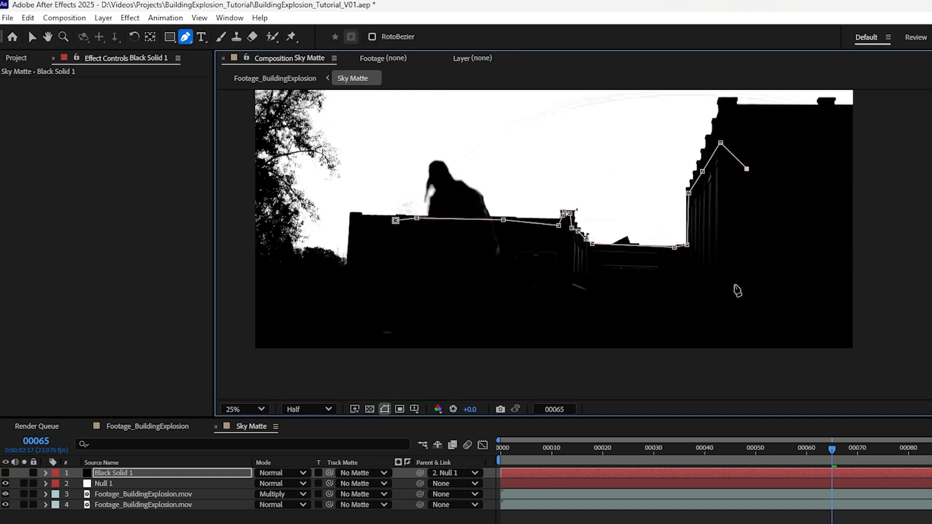
scroll(716, 165, "up", 2)
left_click_drag(617, 324, 834, 199)
left_click_drag(443, 302, 456, 252)
scroll(793, 312, "down", 2)
left_click(795, 320)
left_click(588, 333)
left_click(437, 284)
left_click(437, 225)
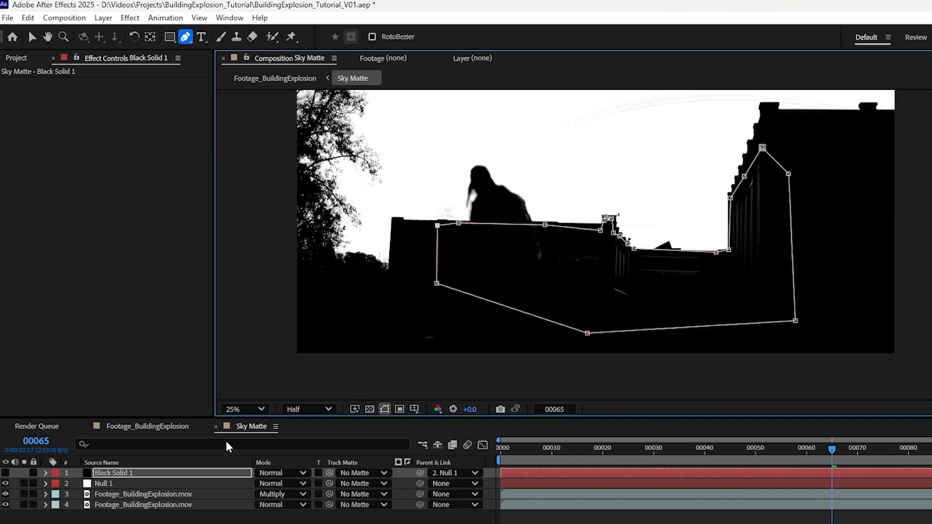
Show the masked black solid and inspect the matte's building edges and sky at frame 60.
scroll(634, 244, "up", 2)
key("v")
left_click_drag(774, 461, 806, 459)
scroll(461, 282, "down", 2)
key("space")
left_click_drag(516, 263, 482, 331)
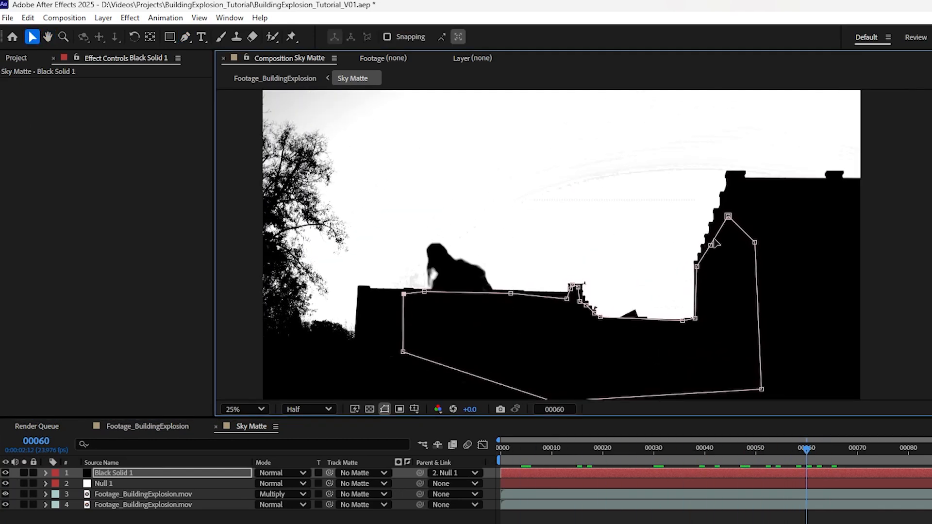
key("space")
left_click_drag(683, 258, 642, 295)
scroll(637, 331, "up", 2)
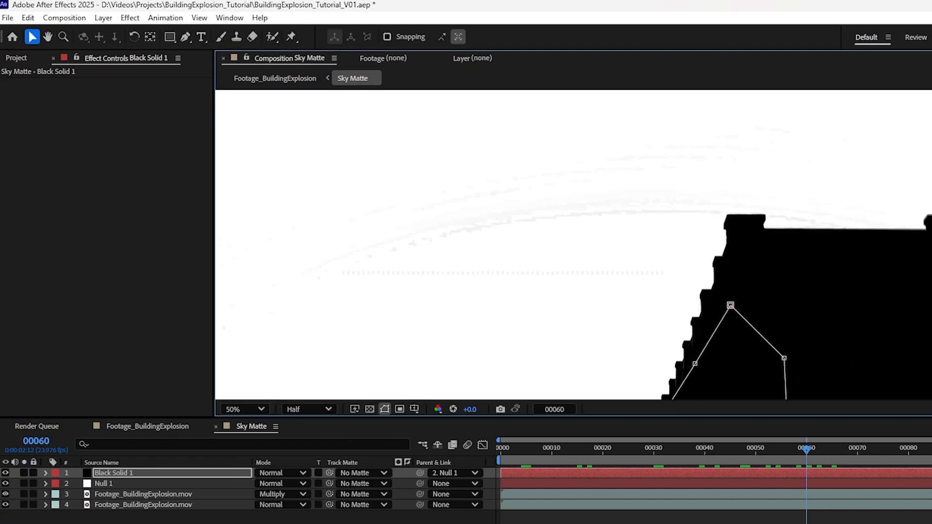
Create a white FFFFFF solid at 3840 x 2160 px in the Sky Matte composition and parent it to Null 1.
key("ctrl+shift+y")
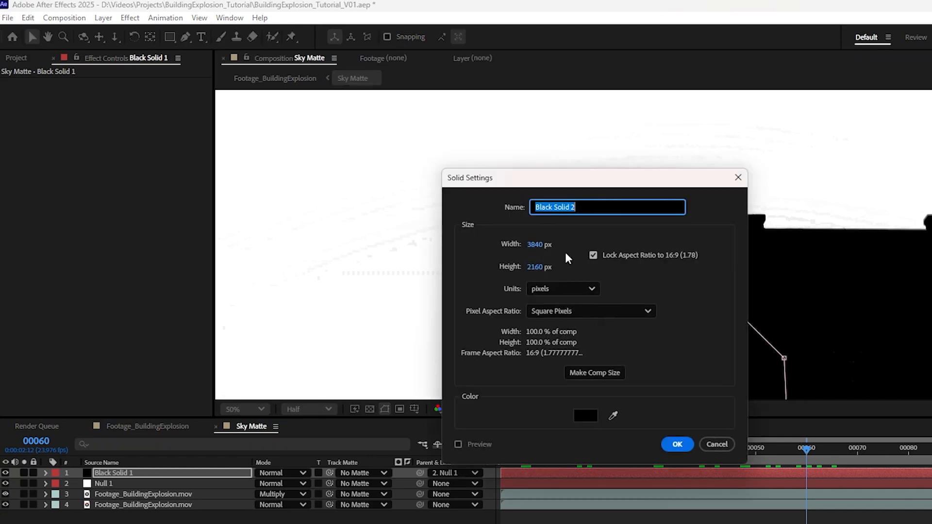
left_click(587, 418)
type("FFFFFF")
left_click(720, 251)
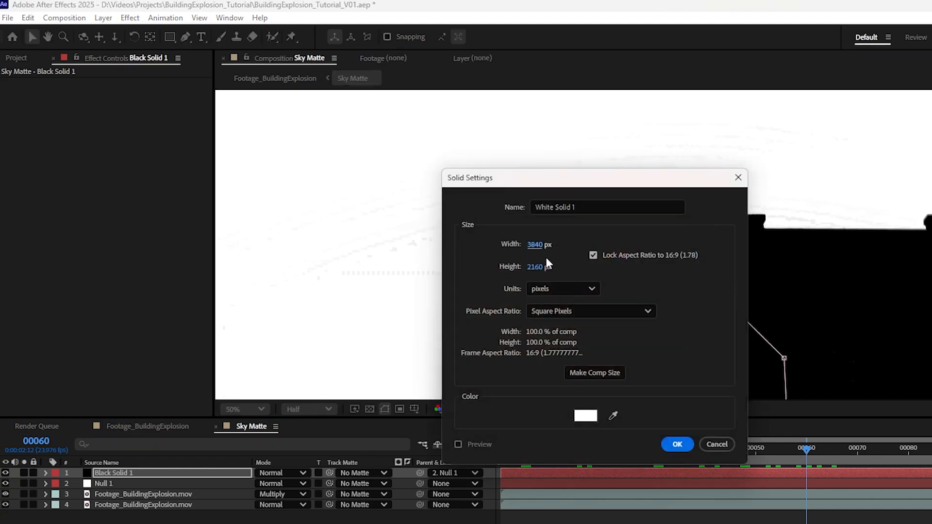
left_click(678, 444)
scroll(553, 298, "down", 1)
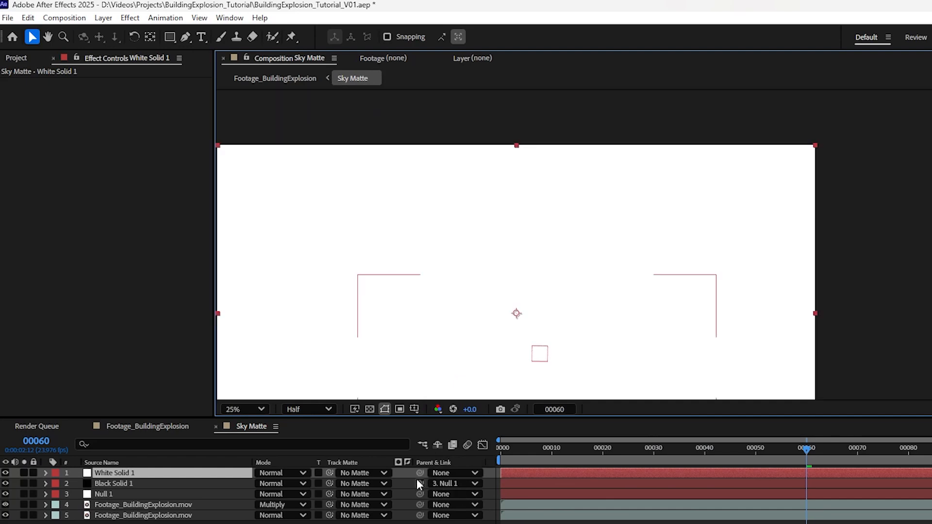
left_click_drag(419, 473, 152, 494)
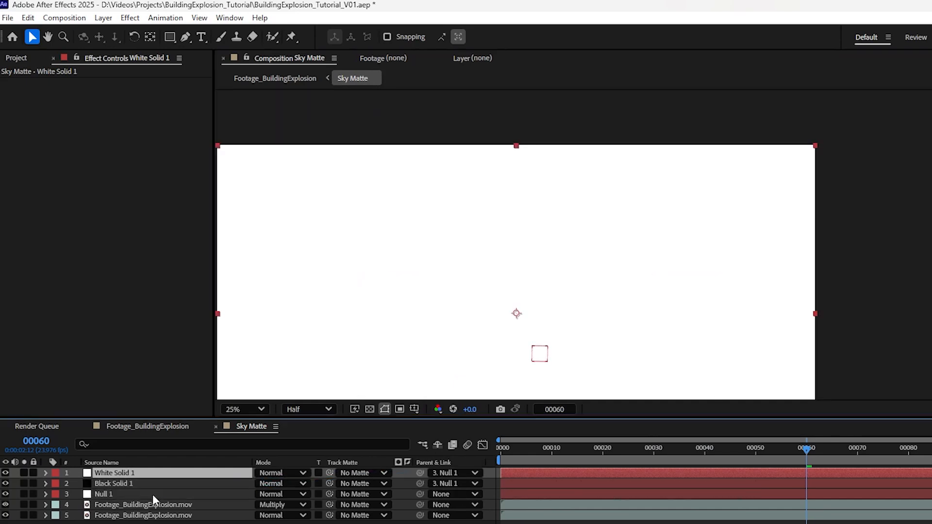
Hide the white solid and begin its pen mask in the sky, following just above the large building's stepped edge and roofline.
left_click(5, 473)
left_click(185, 36)
scroll(293, 312, "up", 1)
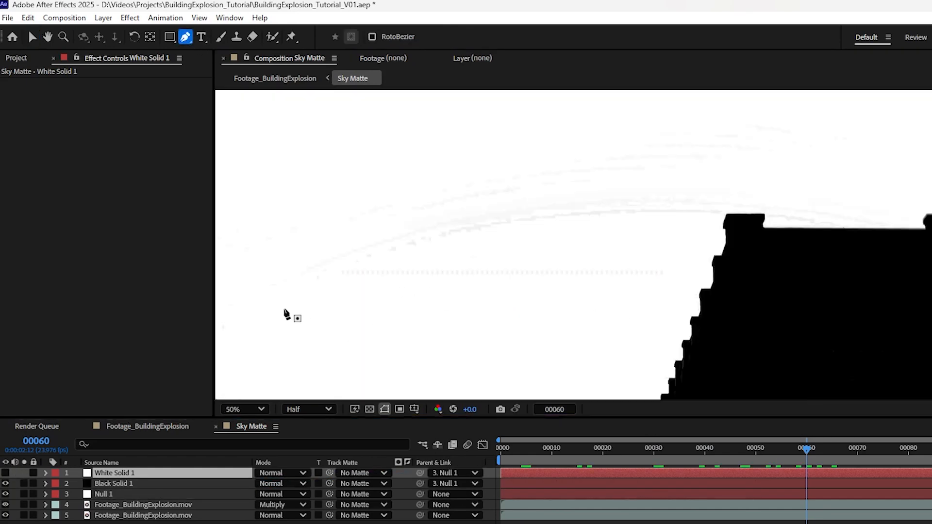
left_click(282, 308)
left_click(647, 315)
left_click(698, 260)
left_click(716, 216)
left_click(744, 208)
left_click(772, 216)
left_click(872, 224)
left_click(922, 204)
Close the white solid's mask around the grey streaks in the sky above the large building and show the solid.
left_click_drag(870, 169, 648, 177)
left_click(754, 215)
left_click(830, 185)
left_click_drag(708, 144, 804, 208)
left_click_drag(766, 156, 753, 156)
left_click_drag(446, 148, 426, 150)
left_click_drag(308, 233, 563, 170)
left_click(433, 185)
left_click(350, 314)
left_click(412, 316)
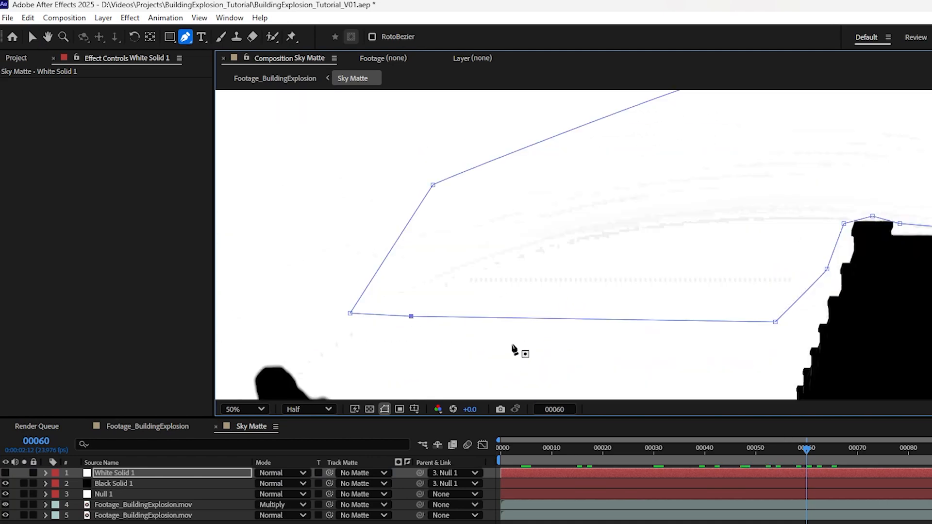
left_click(5, 473)
scroll(531, 298, "down", 1)
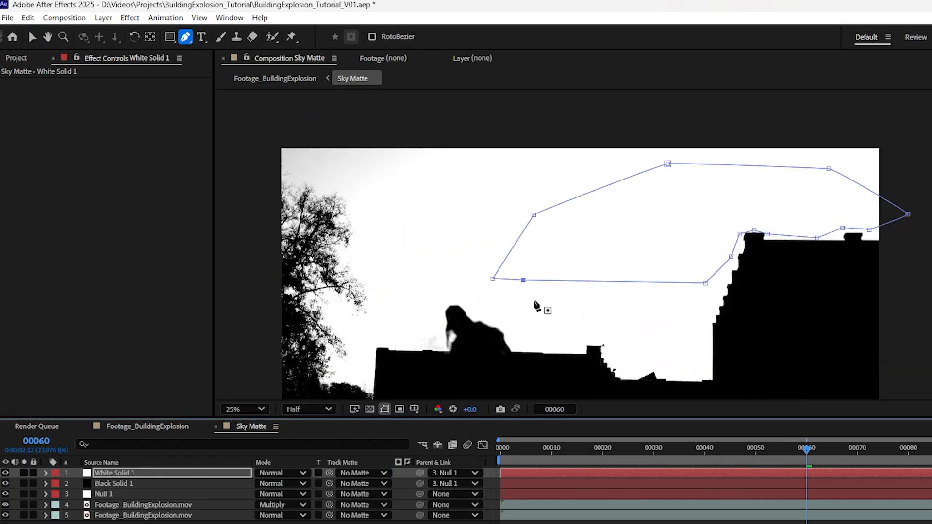
Examine the matte around the tree branches and the woman's outline at frame 60.
key("v")
scroll(617, 358, "up", 1)
left_click_drag(378, 311, 808, 214)
left_click_drag(525, 218, 538, 314)
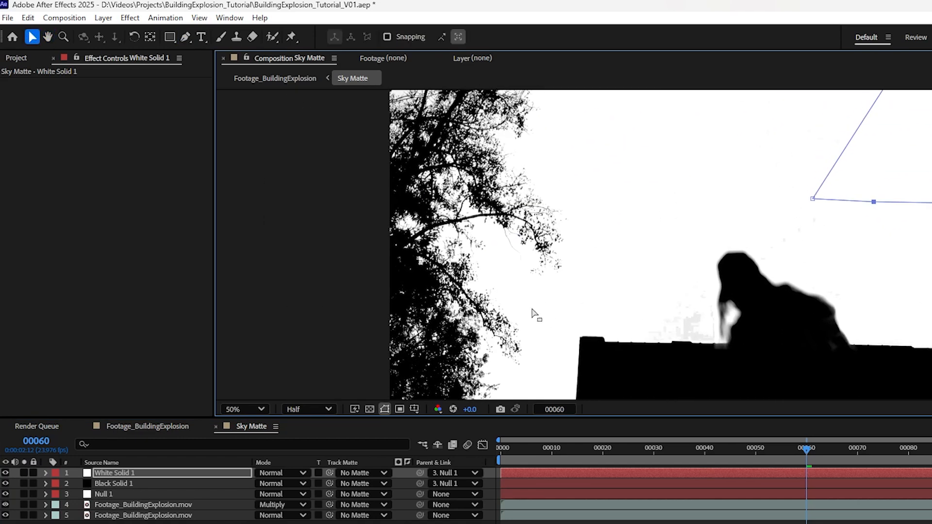
left_click_drag(507, 346, 463, 257)
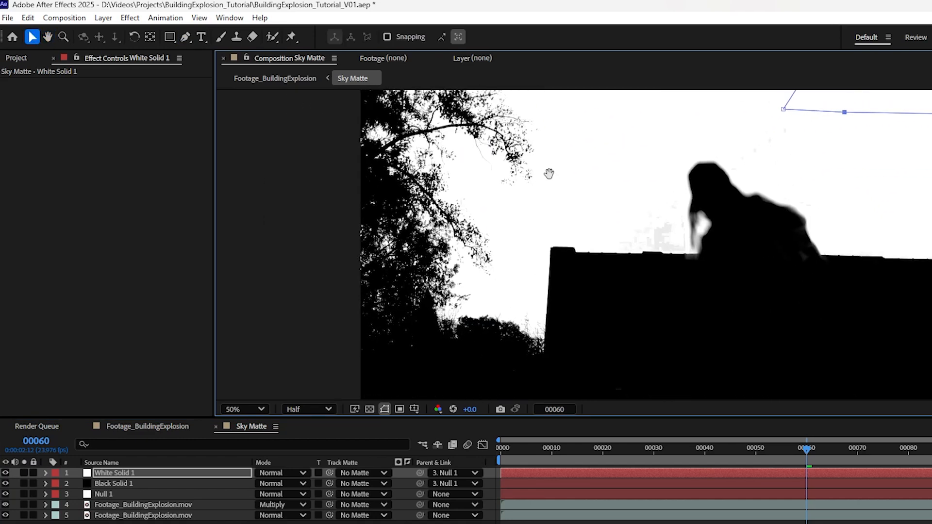
left_click_drag(549, 169, 537, 306)
left_click_drag(501, 209, 461, 228)
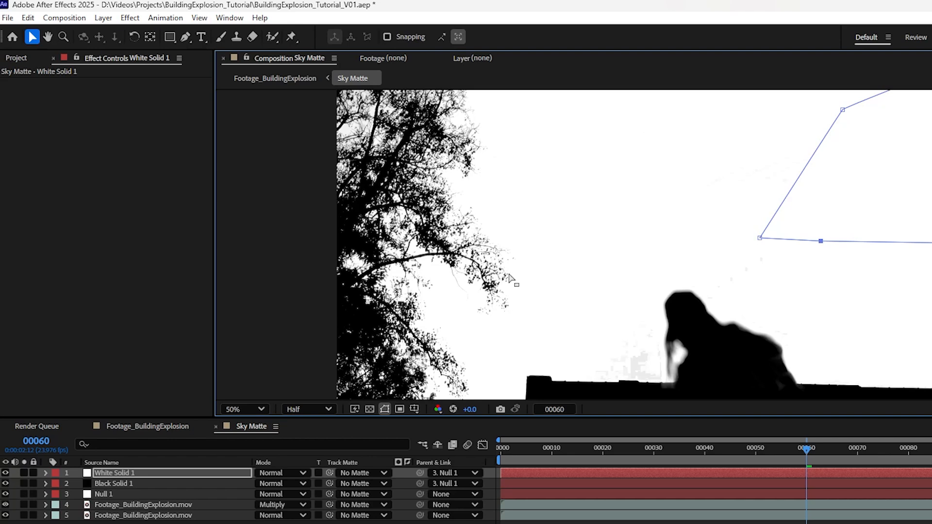
scroll(541, 204, "down", 2)
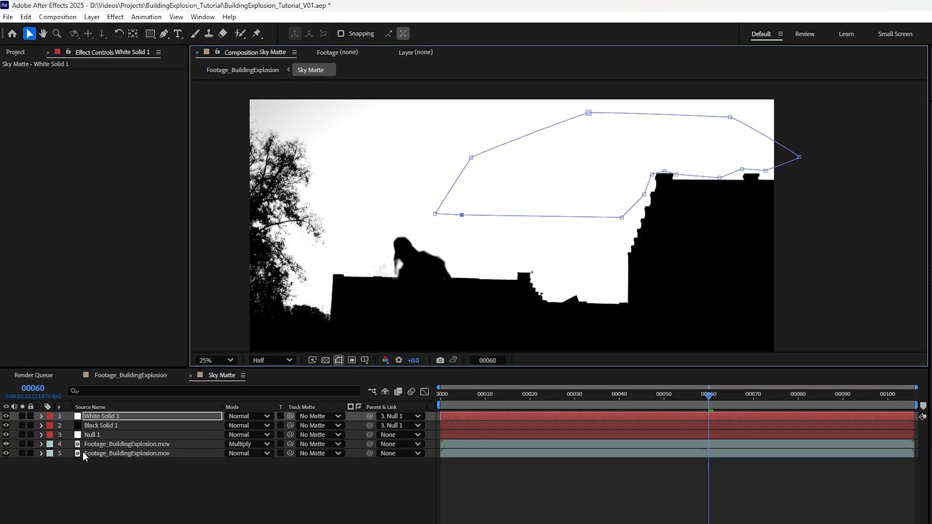
Duplicate the bottom Footage_BuildingExplosion.mov layer that carries Colorama and solo the duplicate.
left_click(90, 514)
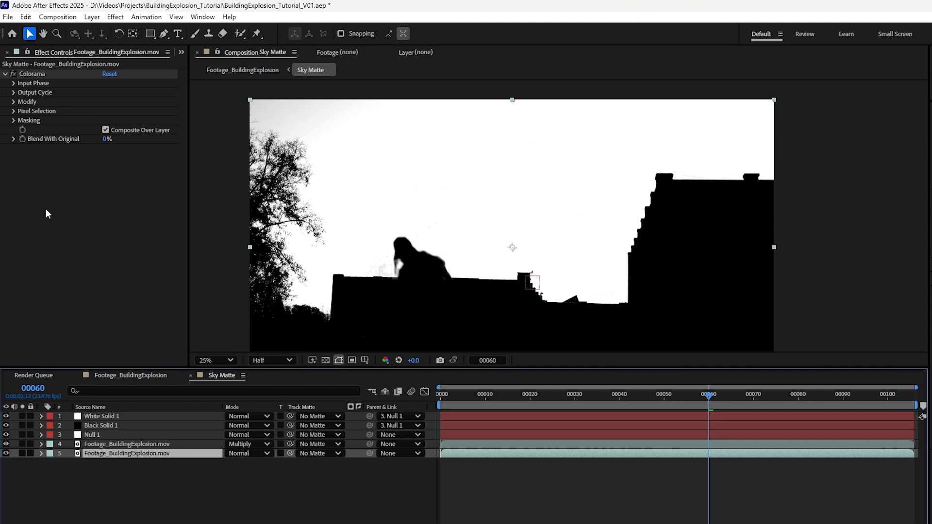
key("ctrl+d")
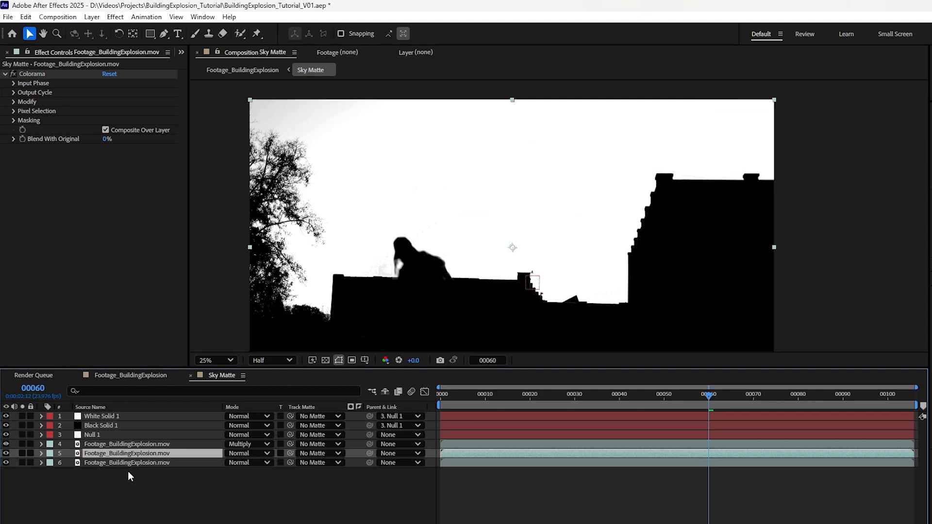
left_click(22, 454)
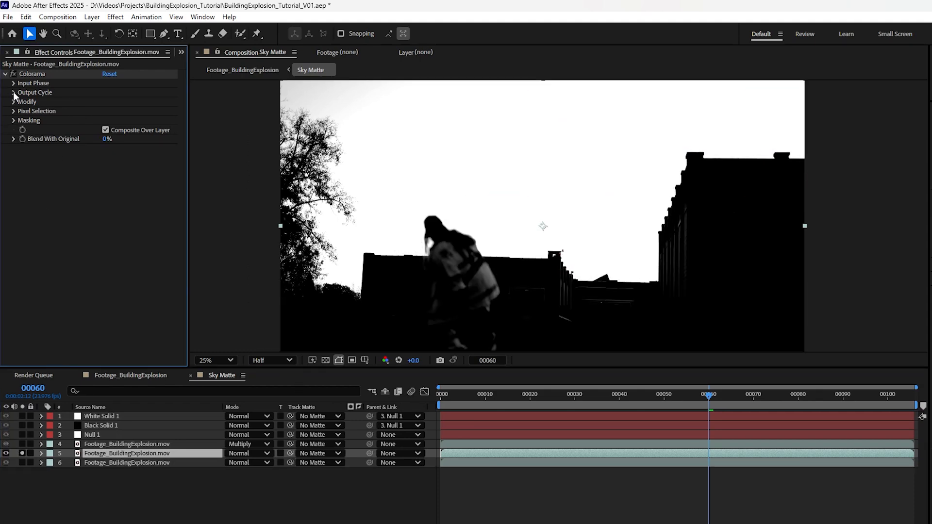
Shift the black and white stops of the duplicate's Colorama Output Cycle to soften the contrast and retain fine branch detail.
left_click(13, 92)
left_click_drag(126, 189, 144, 167)
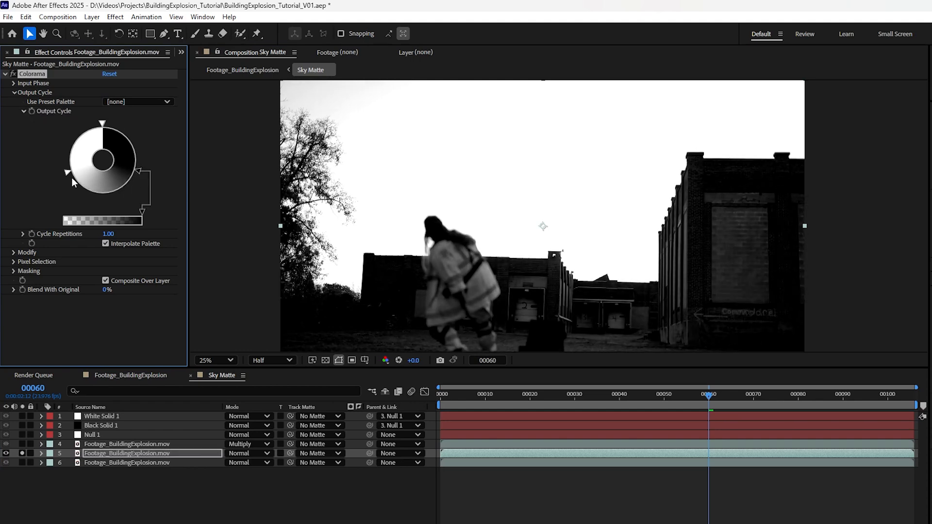
left_click_drag(68, 173, 67, 154)
scroll(231, 224, "up", 2)
left_click_drag(446, 175, 419, 211)
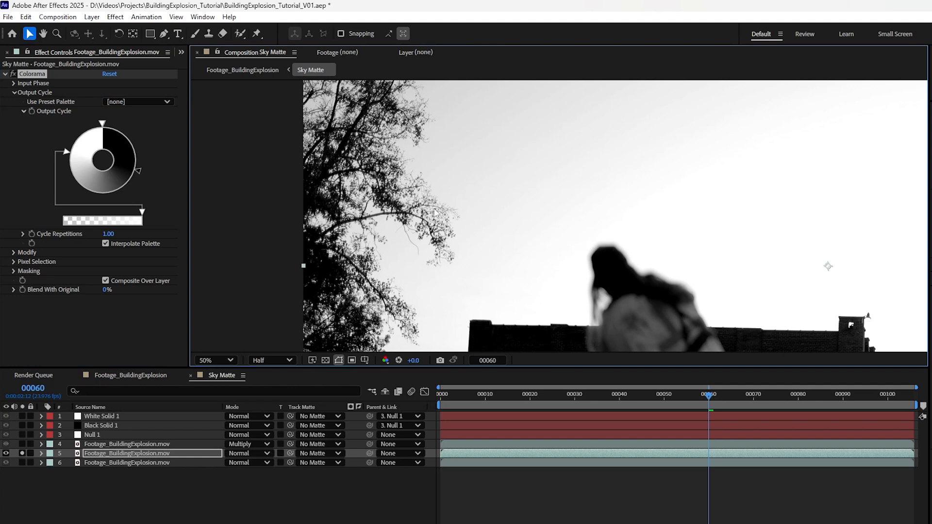
scroll(430, 200, "down", 2)
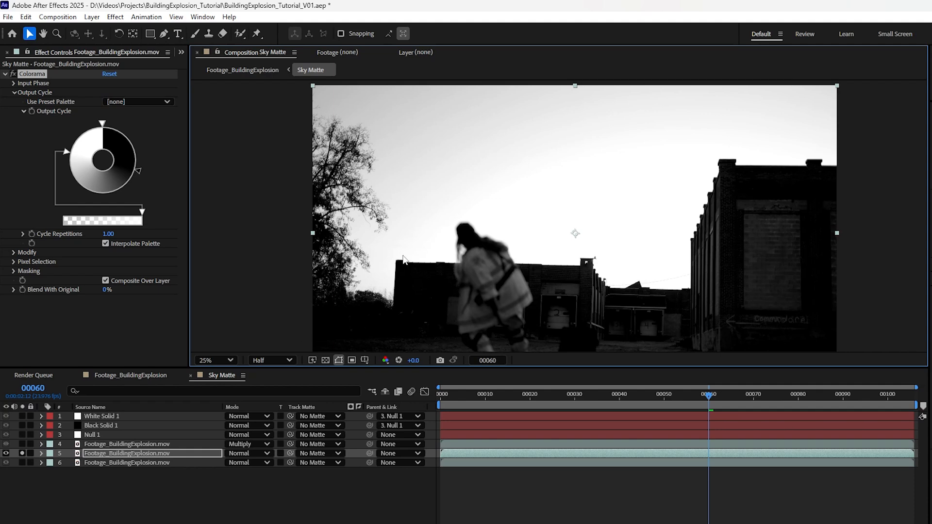
left_click(150, 35)
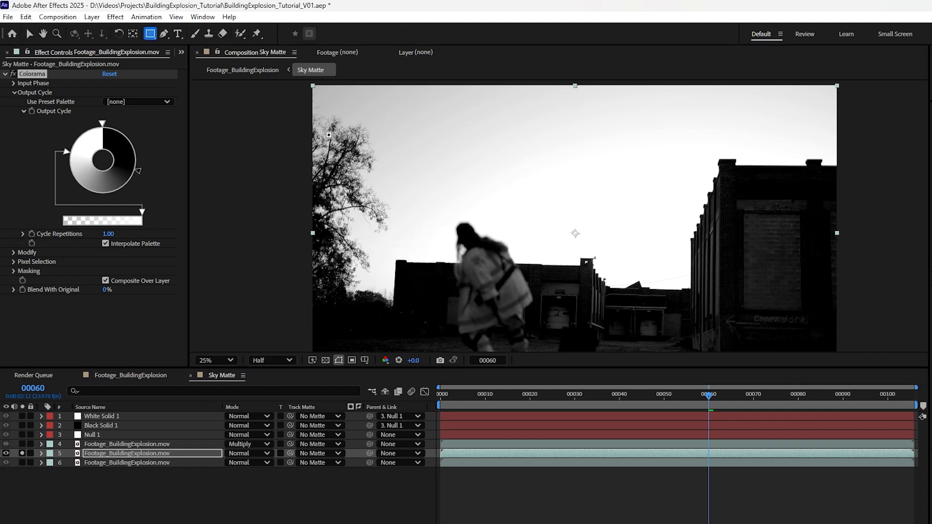
left_click_drag(261, 101, 406, 321)
key("f")
left_click_drag(252, 472, 325, 473)
key("ctrl+z")
key("ctrl+z")
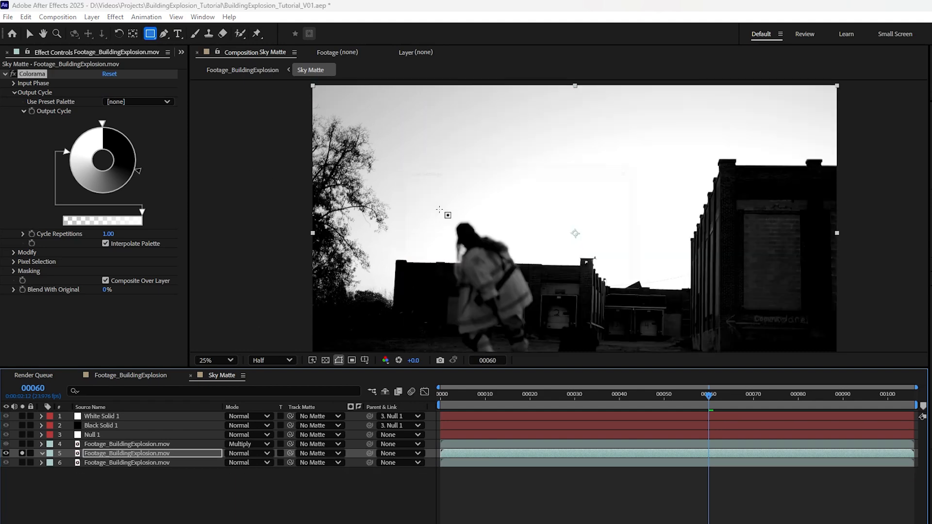
Create another solid in black, named Black Solid 2, above the soloed footage duplicate.
key("ctrl+y")
left_click(516, 368)
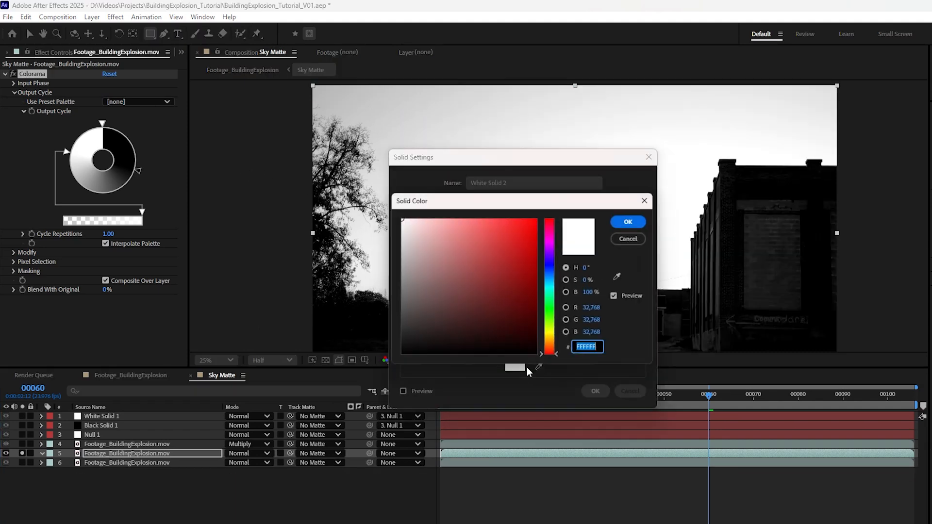
left_click(631, 222)
left_click(596, 391)
Scale Black Solid 2 slightly beyond the frame, parent it to Null 1 and turn off its solo.
key("comma")
left_click_drag(696, 304, 712, 310)
left_click_drag(371, 453, 135, 431)
left_click(22, 453)
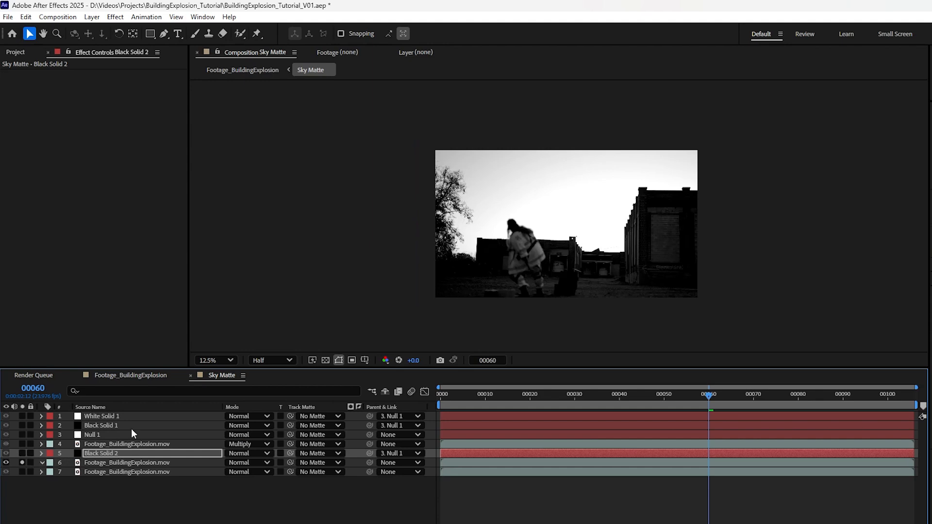
Draw a closed, curved pen mask on Black Solid 2 around the whole tree, extending past the frame's outer edge.
left_click(164, 33)
key("period")
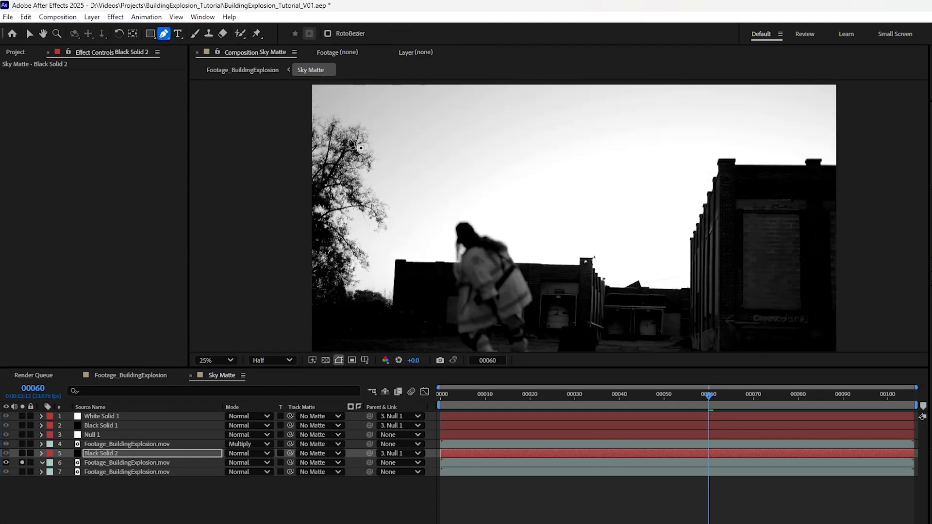
left_click_drag(282, 95, 341, 104)
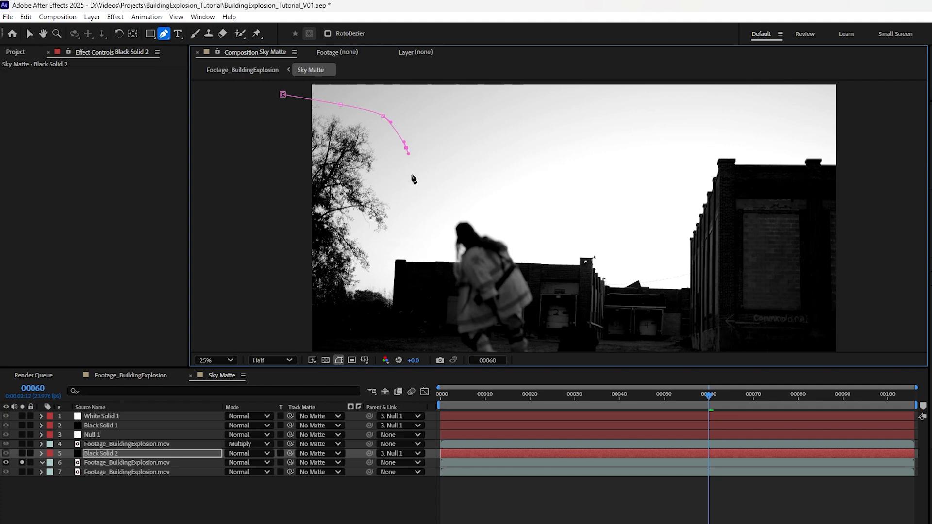
left_click_drag(394, 248, 389, 258)
left_click_drag(387, 280, 387, 287)
left_click(400, 306)
left_click_drag(402, 325, 399, 326)
left_click(266, 337)
left_click(282, 95)
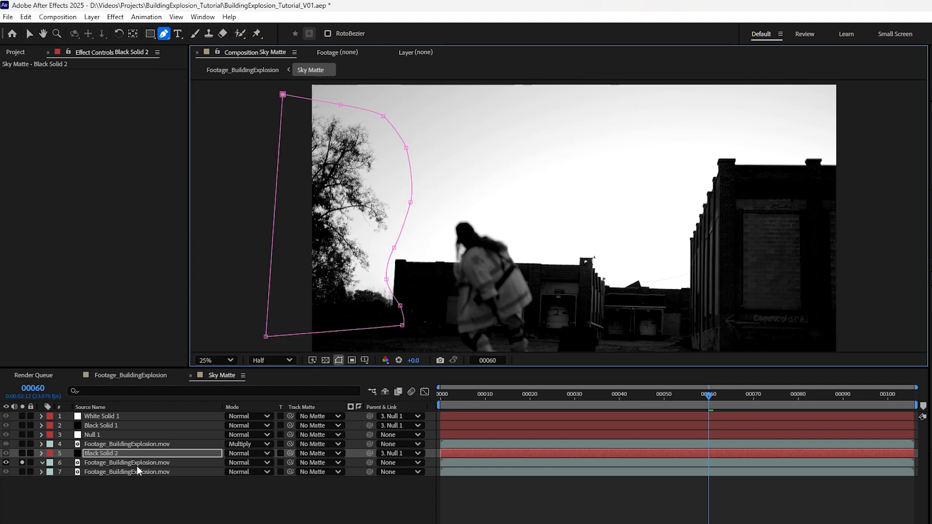
Set Black Solid 2 as the track matte of the soloed footage duplicate.
left_click(124, 464)
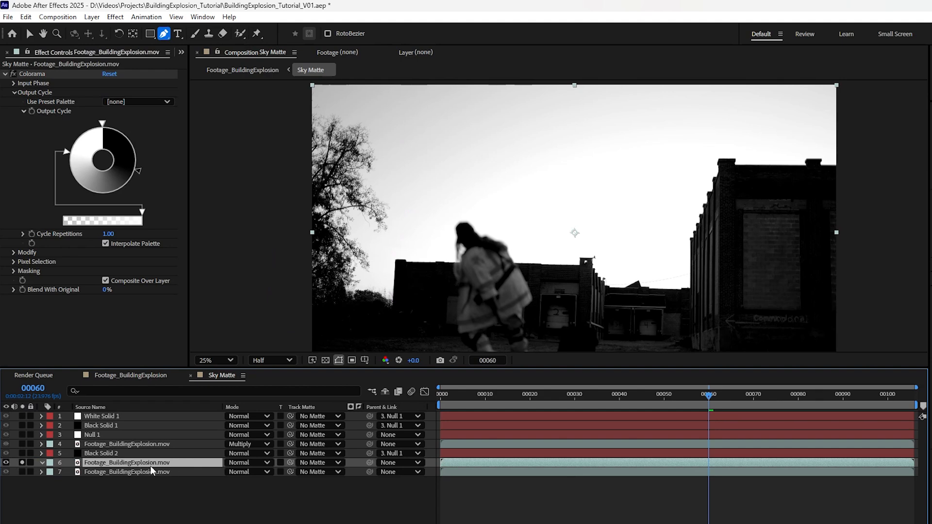
left_click_drag(291, 463, 112, 453)
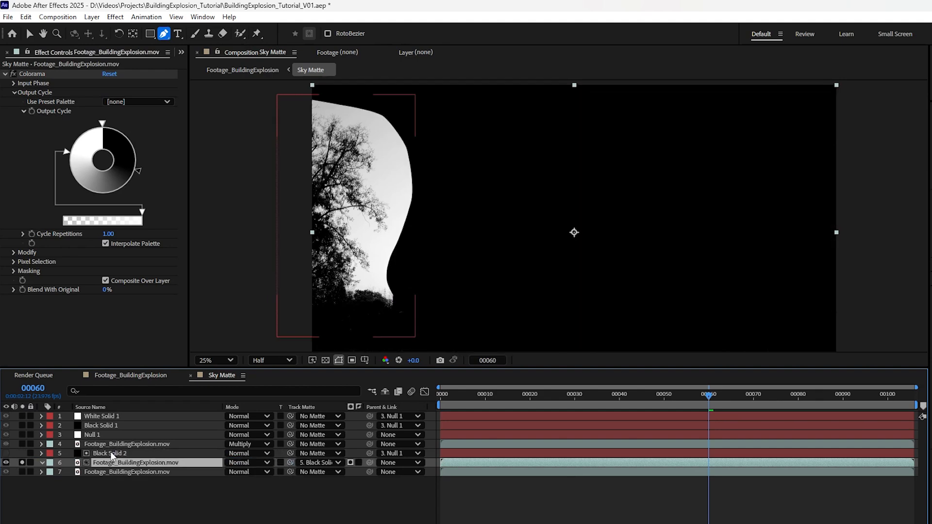
Feather the mask on Black Solid 2 by 336 pixels and turn off the footage duplicate's solo.
left_click(126, 453)
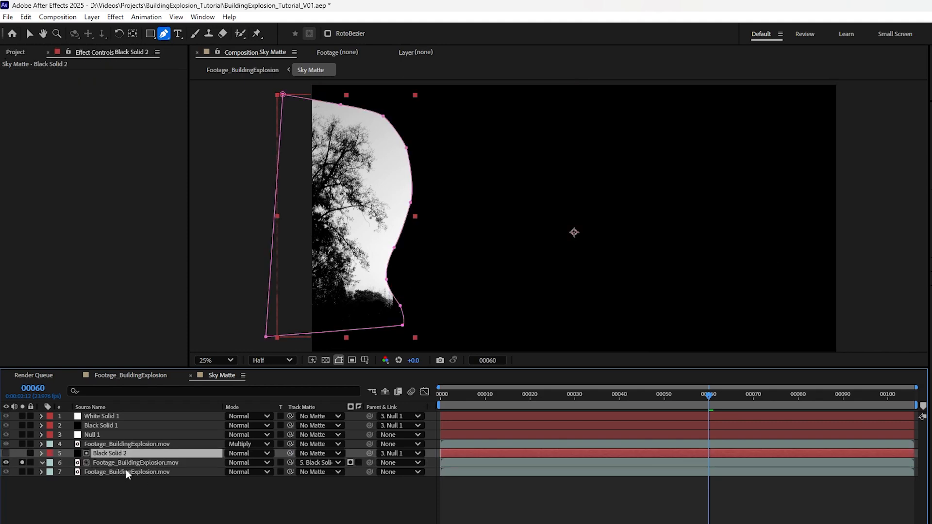
key("f")
left_click_drag(245, 472, 421, 460)
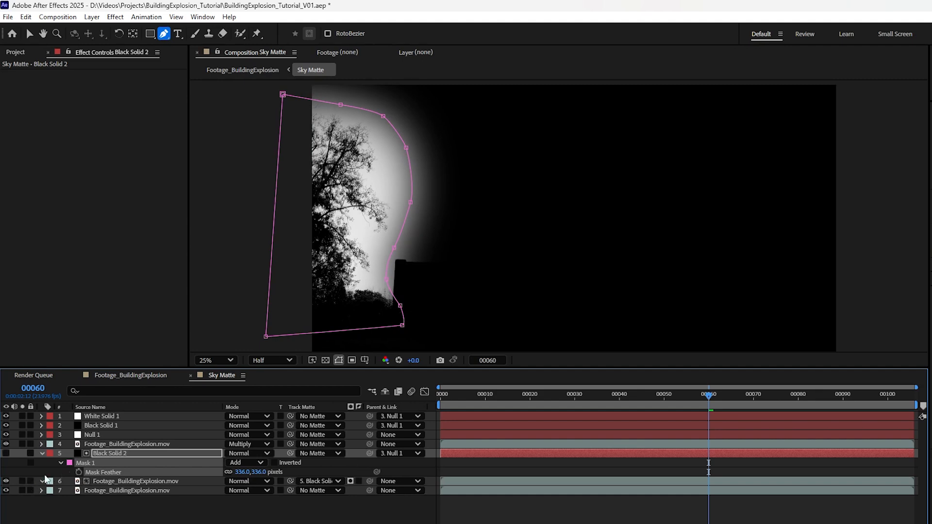
left_click(23, 482)
scroll(485, 257, "down", 1)
left_click_drag(563, 245, 541, 274)
scroll(500, 269, "up", 1)
key("v")
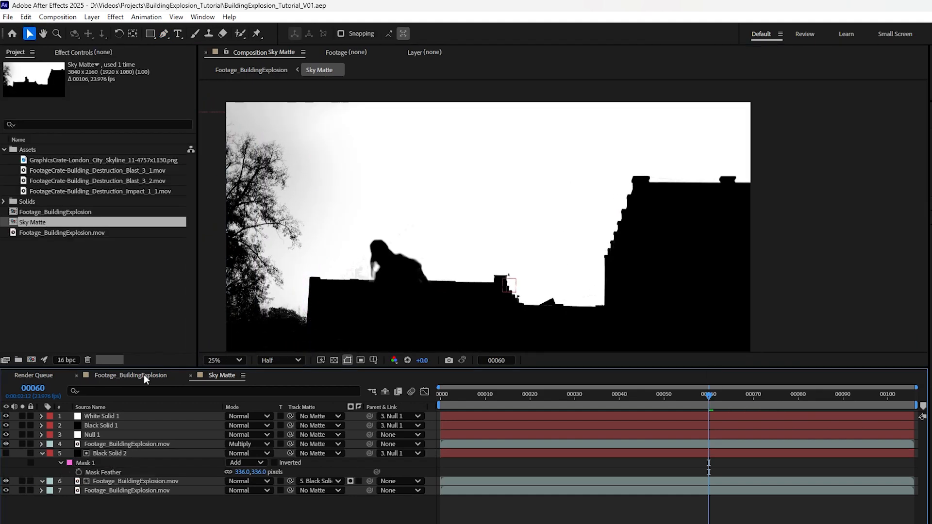
In the Footage_BuildingExplosion composition, slide the Building_Destruction_Impact_1_1.mov layer later so it starts at about frame 27.
left_click(156, 375)
scroll(554, 244, "down", 2)
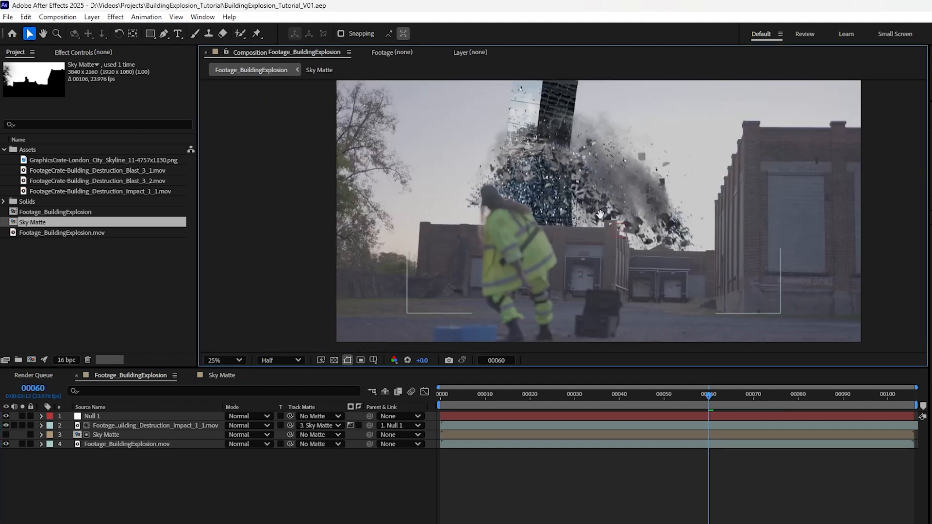
left_click(197, 425)
left_click_drag(552, 398, 632, 402)
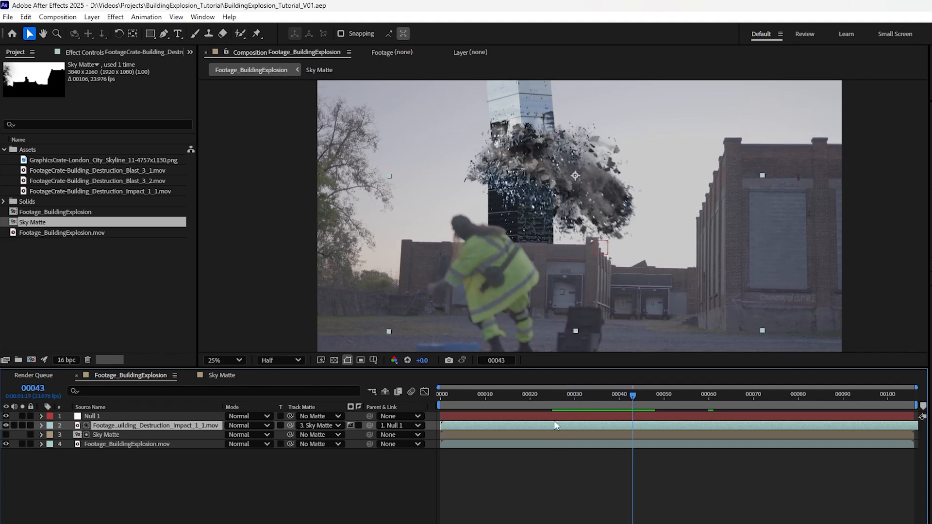
left_click_drag(485, 425, 607, 430)
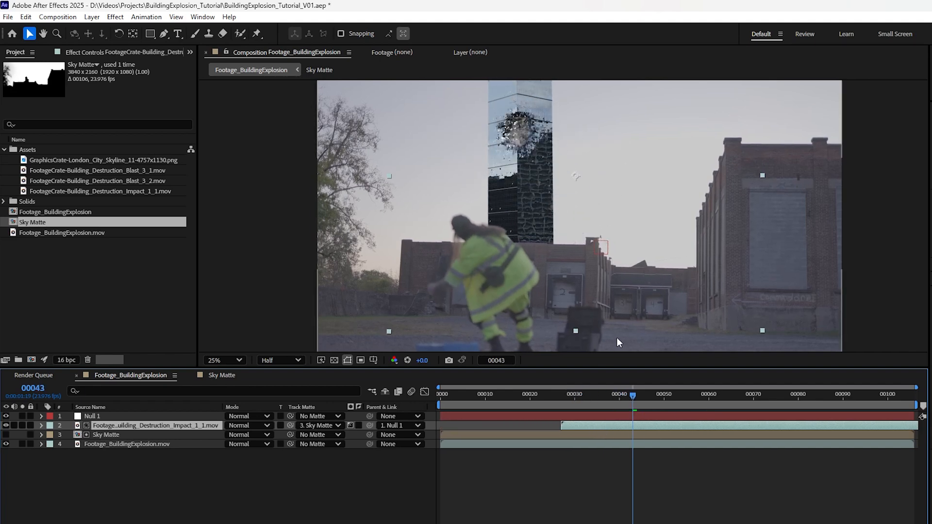
Shift the impact clip slightly right and down behind the warehouse, scale it down a little and go to frame 39.
left_click_drag(558, 208, 596, 219)
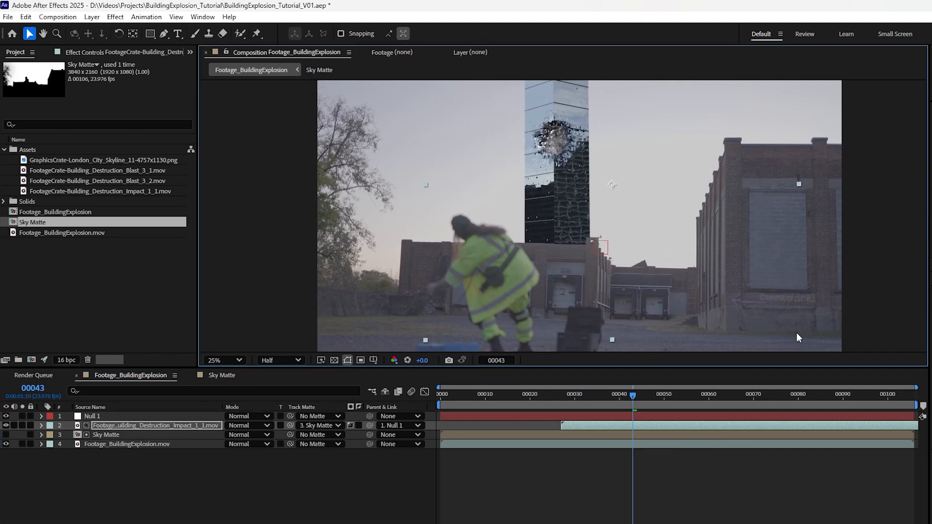
left_click_drag(797, 334, 774, 316)
left_click_drag(658, 197, 656, 204)
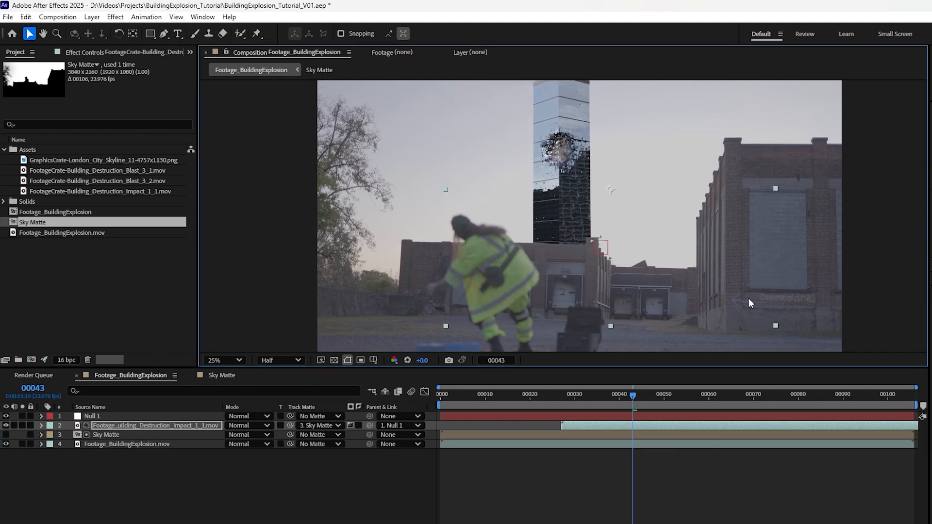
mouse_move(627, 398)
left_mouse_down()
mouse_move(487, 402)
mouse_move(615, 411)
left_mouse_up()
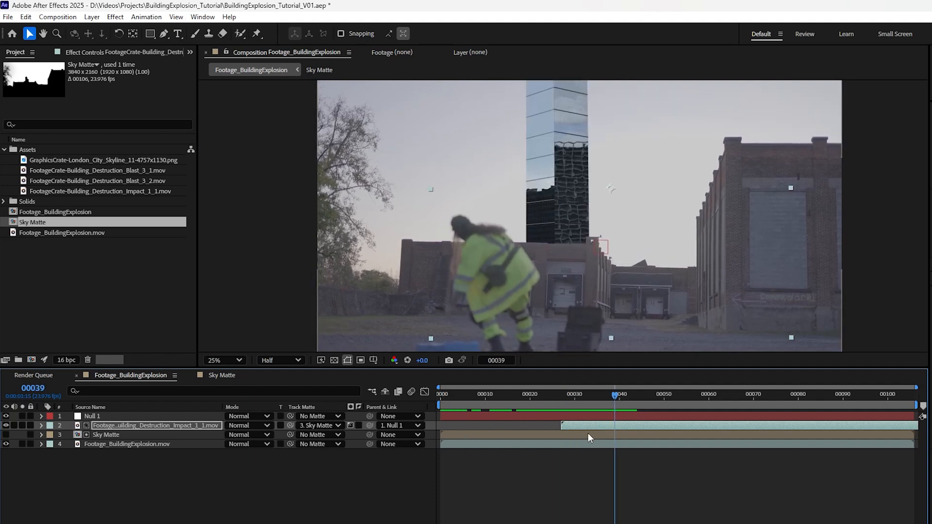
Enable time remapping on the impact clip and extend its start back to frame 0.
right_click(575, 428)
mouse_move(649, 163)
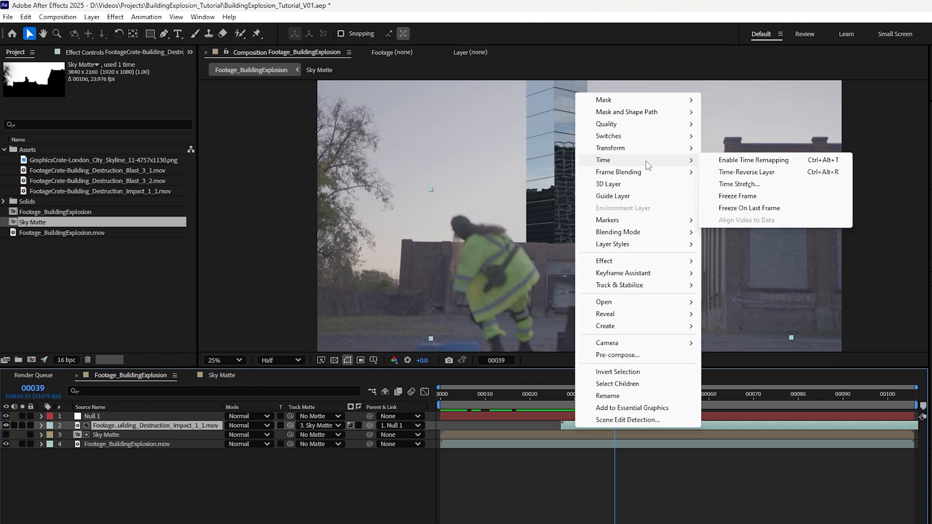
left_click(753, 160)
left_click_drag(560, 426, 444, 430)
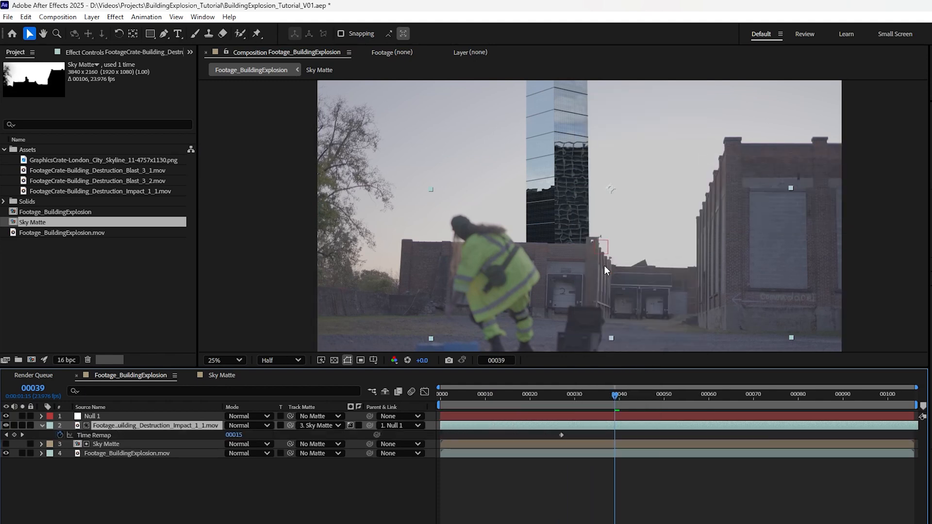
Rotate the impact clip slightly clockwise to level the tower.
key("w")
left_click_drag(562, 123, 565, 121)
key("v")
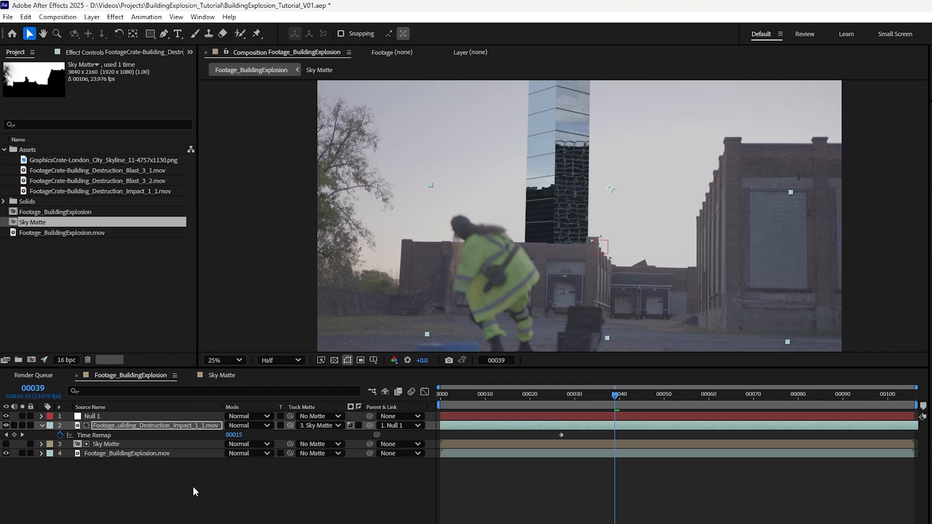
Add a Levels effect to the impact clip.
key("ctrl+space")
type("leve")
key("Return")
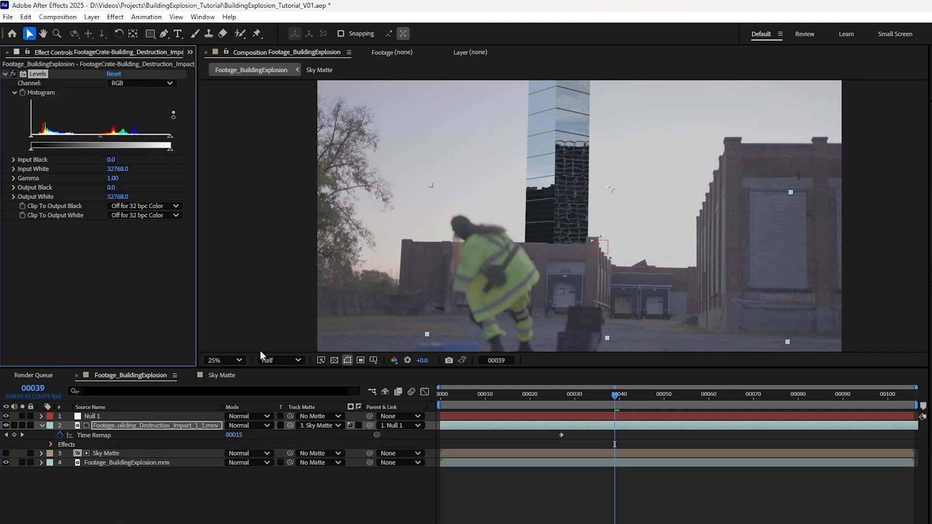
View only the red channel and set the impact clip's Red Output Black in Levels to 7967.1.
left_click(397, 362)
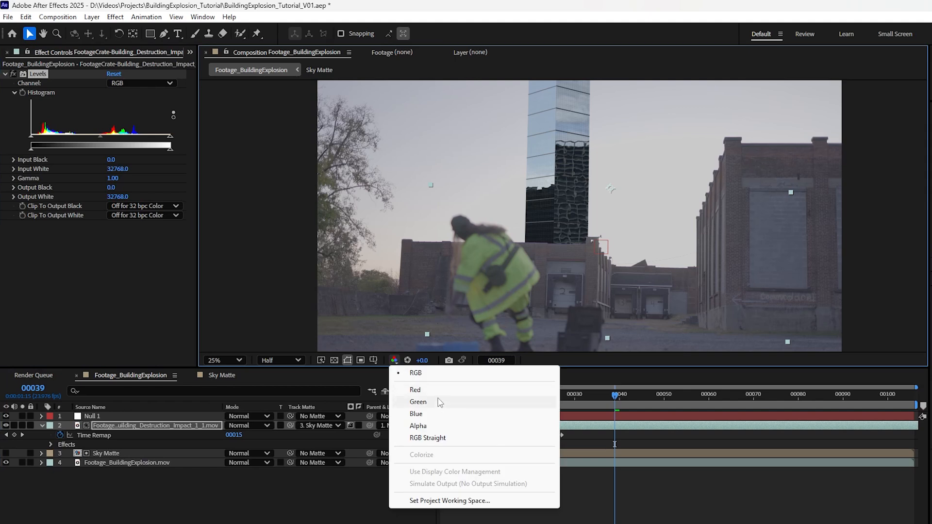
left_click(136, 85)
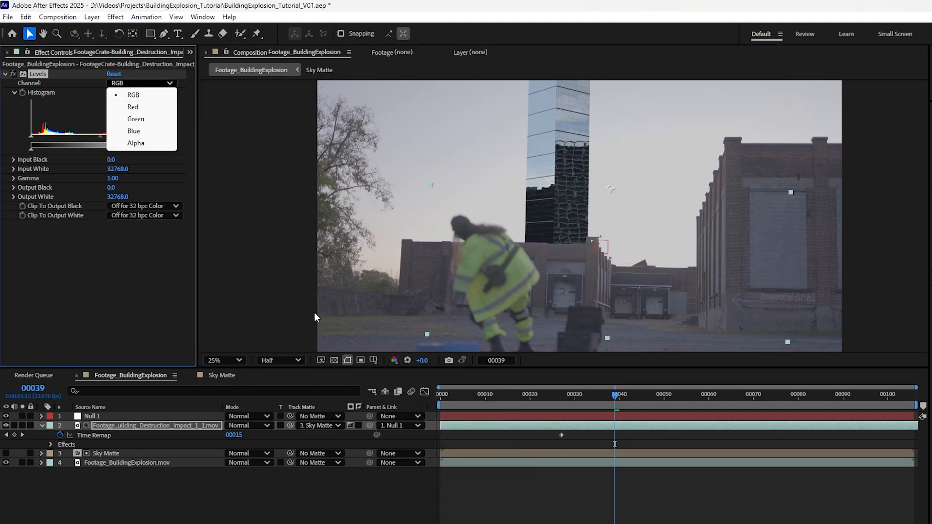
left_click(395, 360)
left_click(395, 361)
left_click(446, 391)
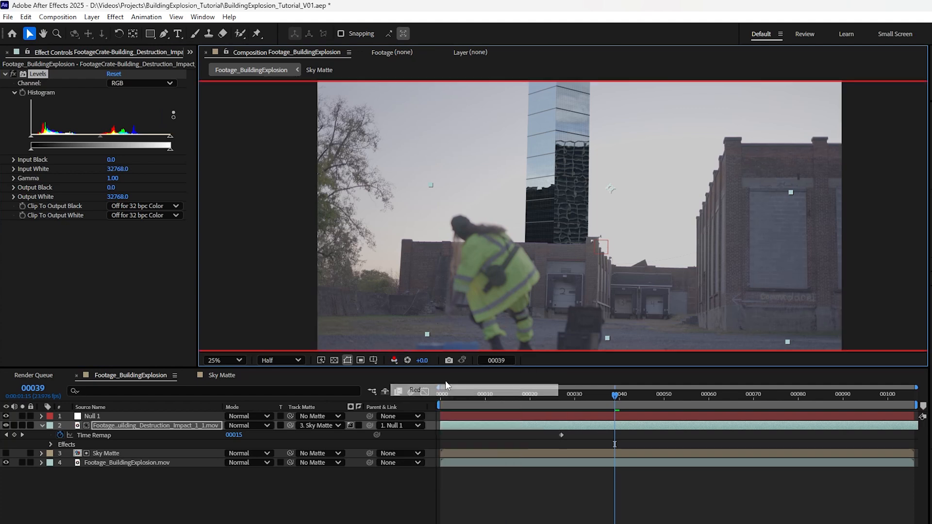
left_click(140, 83)
left_click(138, 105)
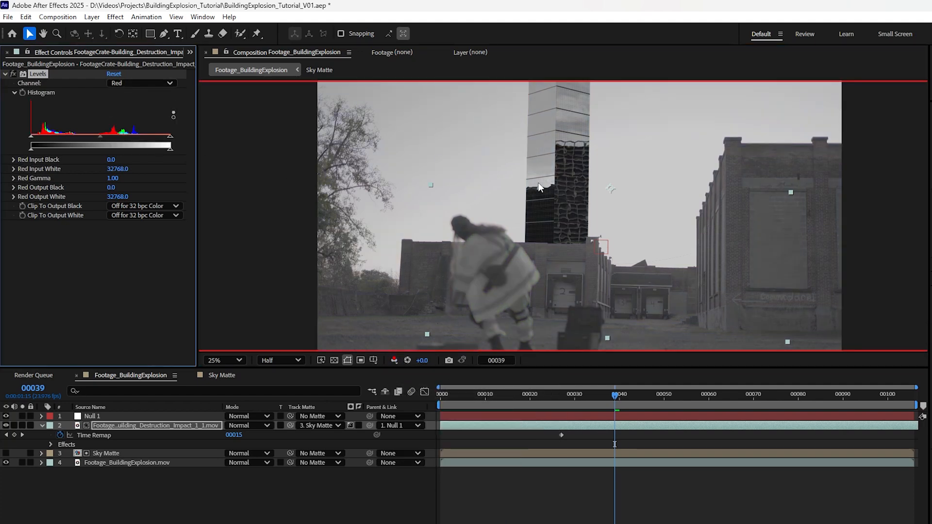
left_click_drag(35, 150, 66, 152)
View only the green channel and set the impact clip's Green Output Black in Levels to 7324.6.
left_click(394, 361)
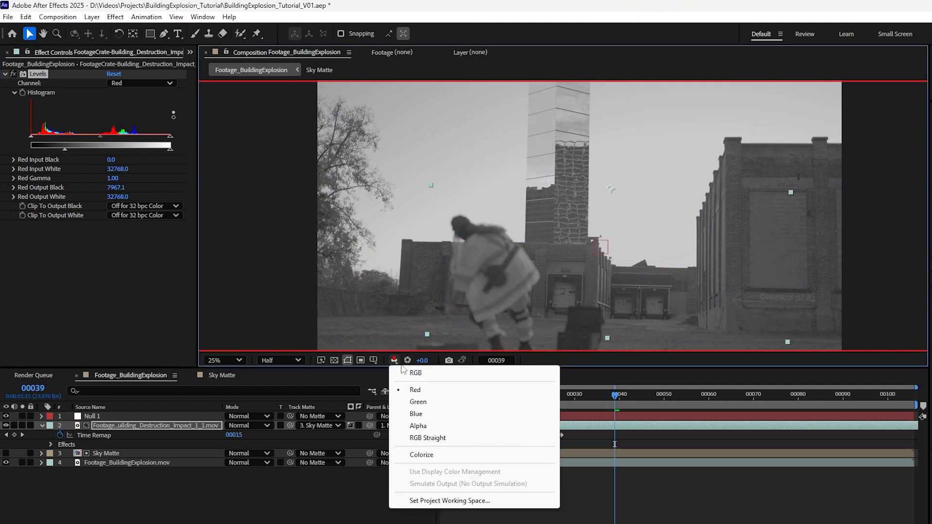
left_click(410, 402)
left_click(135, 84)
left_click(128, 118)
left_click(394, 360)
left_click_drag(31, 149, 64, 152)
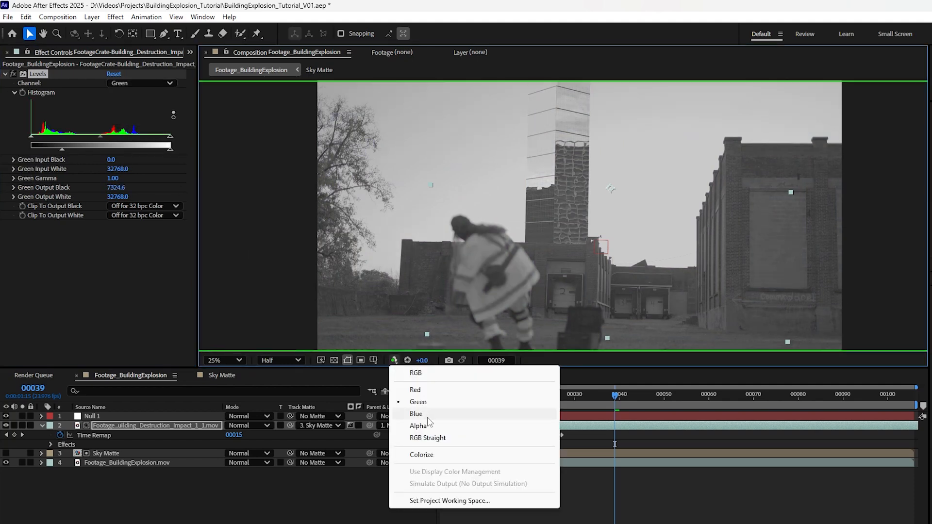
View only the blue channel, set the impact clip's Blue Output Black to 7838.6 and return to the RGB view.
left_click(422, 415)
left_click(135, 84)
left_click(127, 131)
left_click(394, 360)
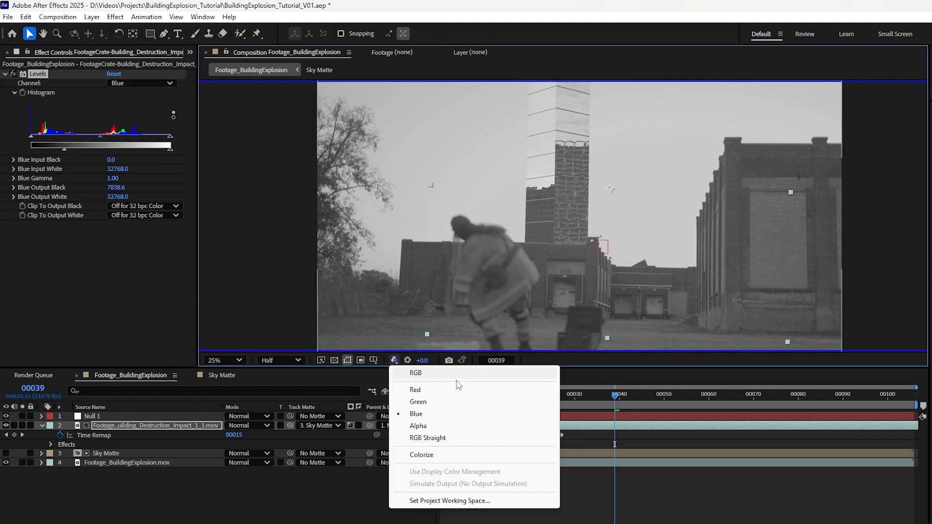
left_click(455, 374)
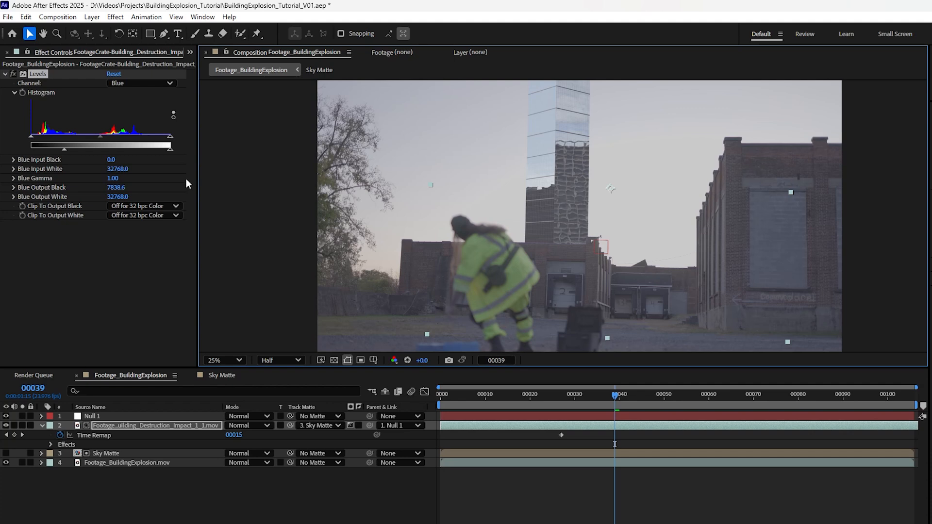
Try raising the impact clip's Green Output Black to 10665.7.
left_click(157, 84)
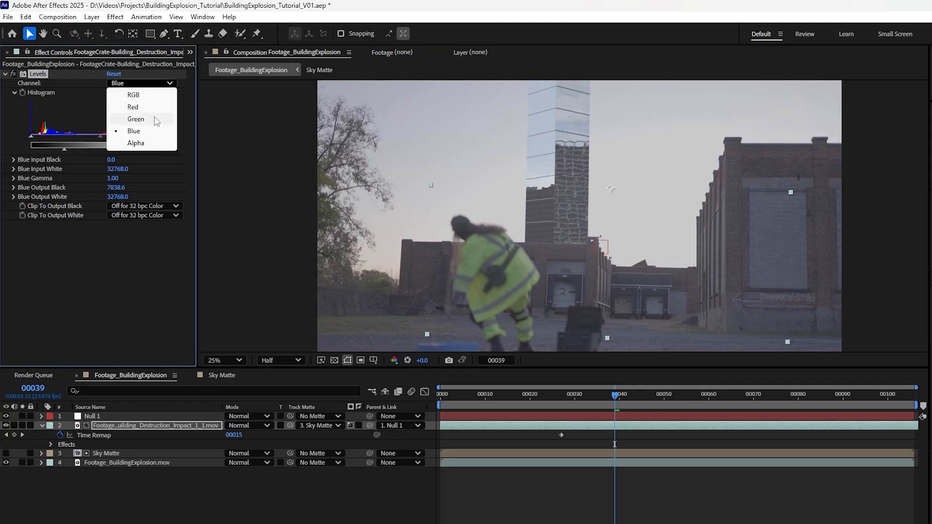
left_click(136, 119)
left_click_drag(62, 151, 76, 150)
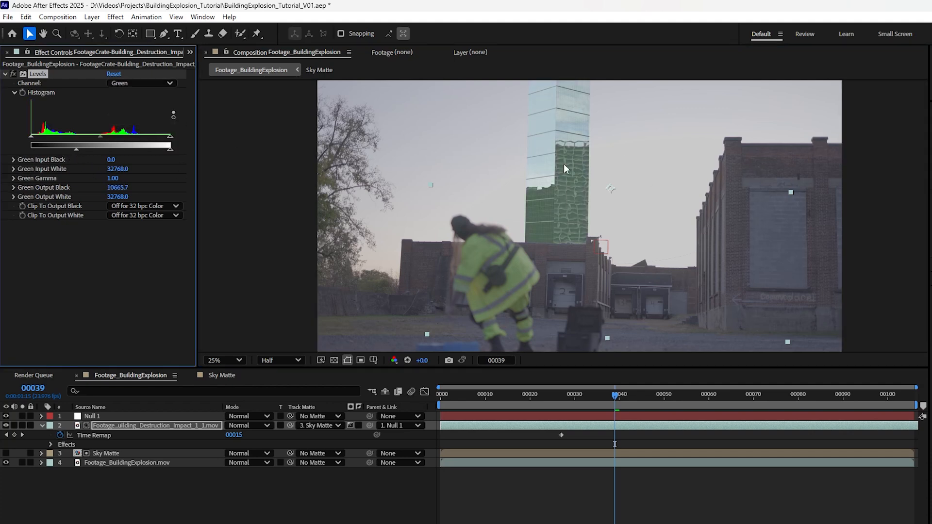
Set the Green Output Black in the impact clip's Levels to 7453.1.
left_click(129, 84)
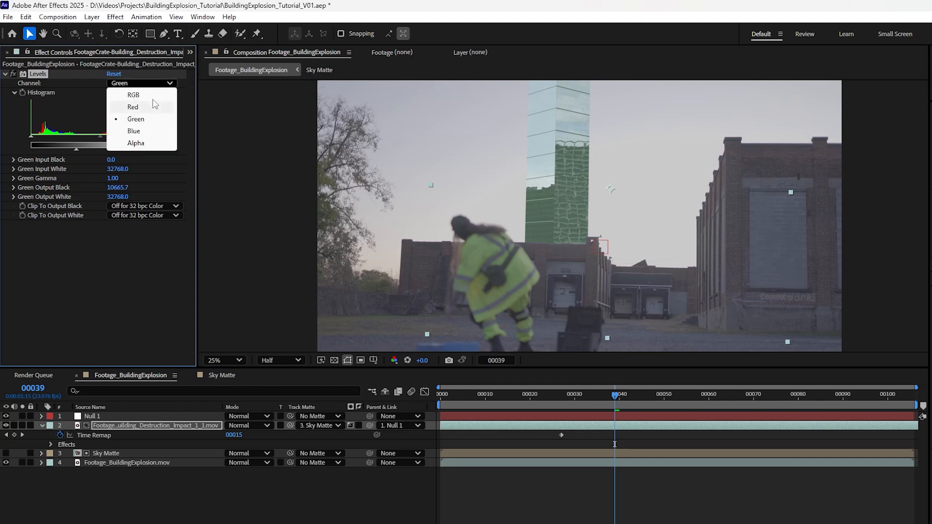
left_click(142, 124)
left_click_drag(75, 151, 63, 150)
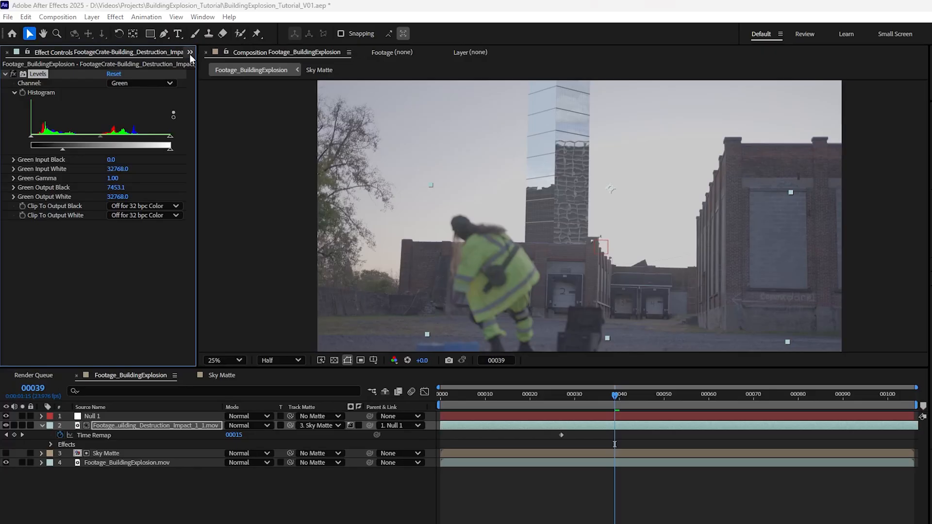
Place the London_City_Skyline_11 image directly above Sky Matte and use Sky Matte as its luma track matte.
left_click(15, 52)
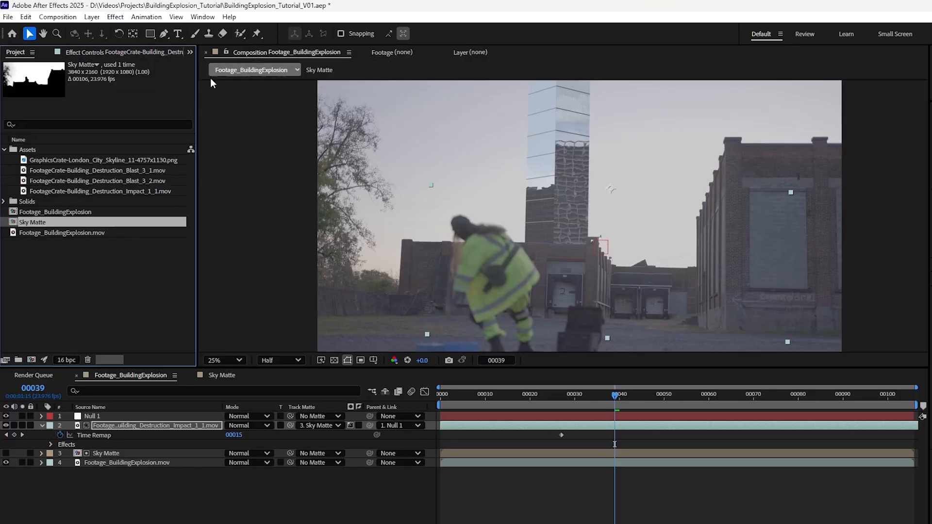
left_click(82, 162)
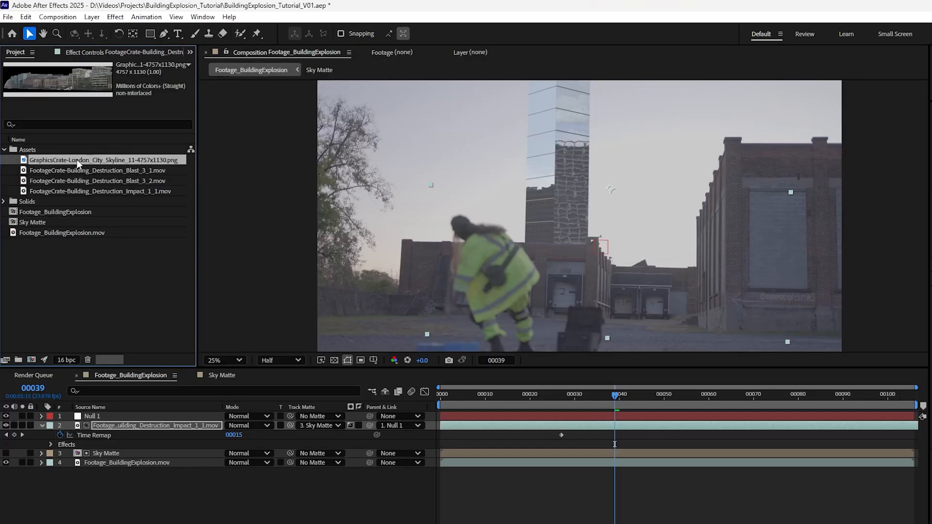
left_click_drag(72, 161, 149, 449)
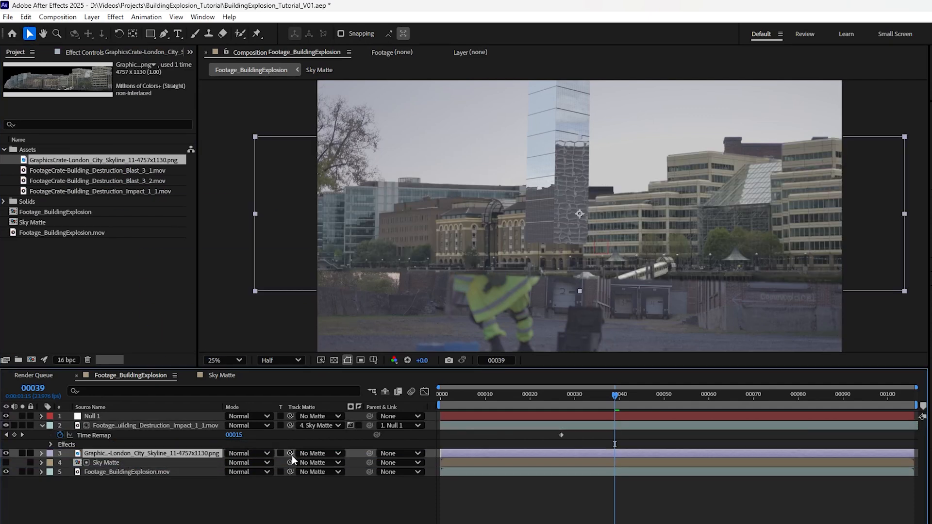
left_click_drag(290, 453, 163, 461)
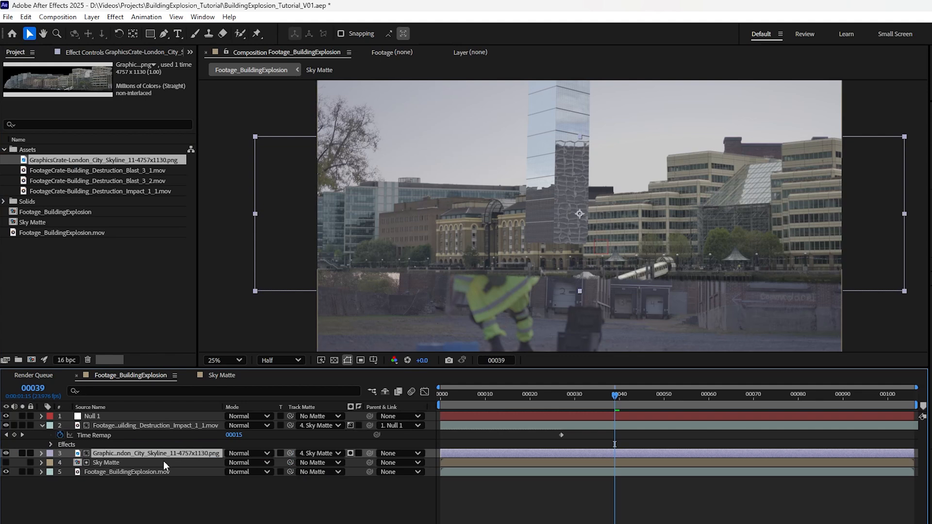
left_click(351, 454)
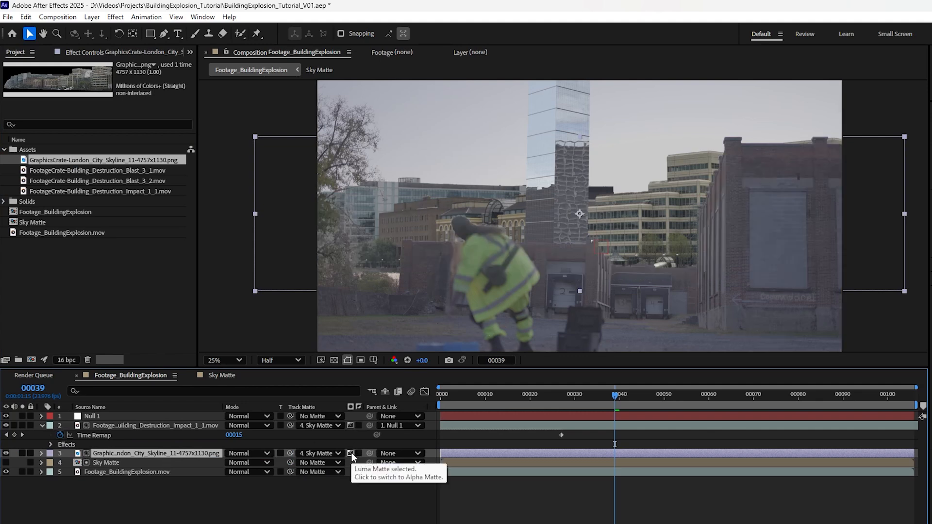
Parent the skyline image to Null 1 and fit it behind the warehouses by shrinking, lowering and slightly rotating it clockwise.
left_click_drag(369, 454, 165, 413)
left_click_drag(900, 137, 812, 164)
left_click_drag(704, 227, 639, 269)
left_click(119, 33)
left_click_drag(361, 261, 356, 255)
key("v")
Add Levels to the skyline image with Output Black 9637.6, Output White 25186.4 and Blue Output Black 1670.5.
left_click(197, 451)
key("ctrl+space")
type("leve")
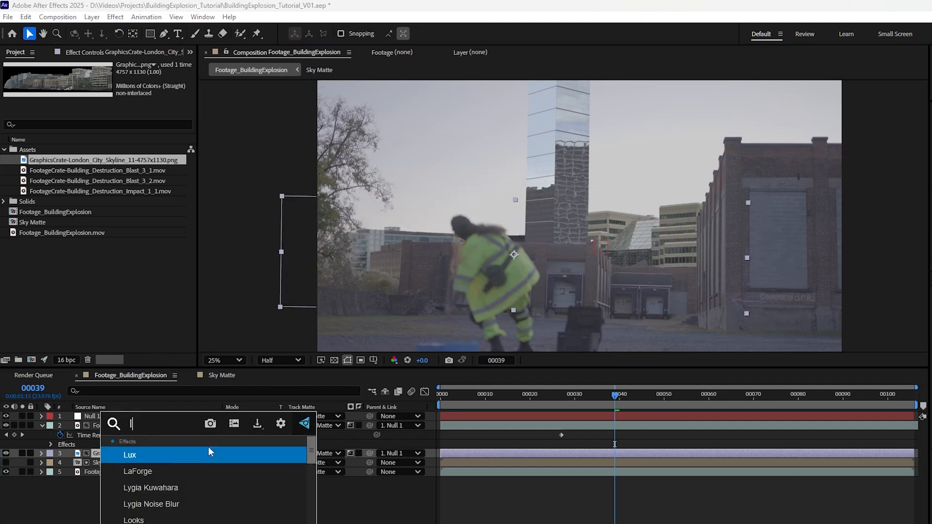
key("Return")
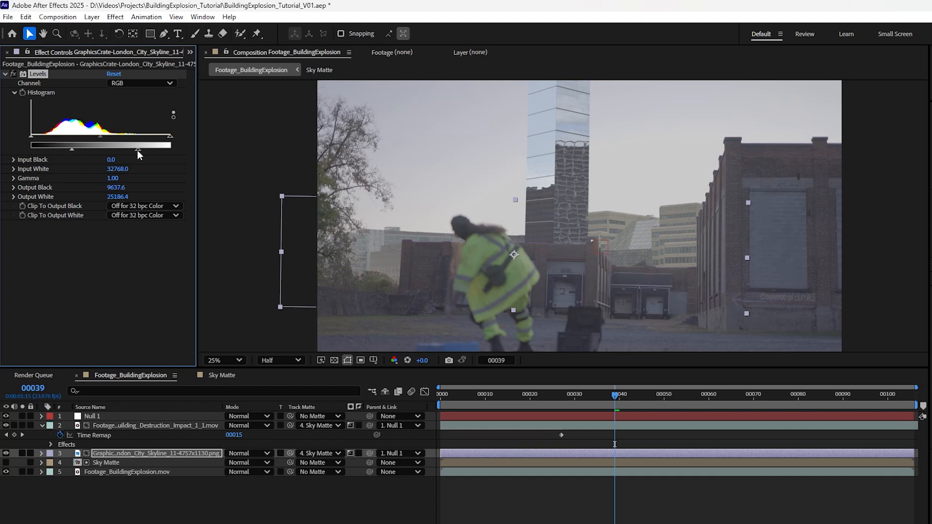
left_click(141, 83)
left_click(133, 129)
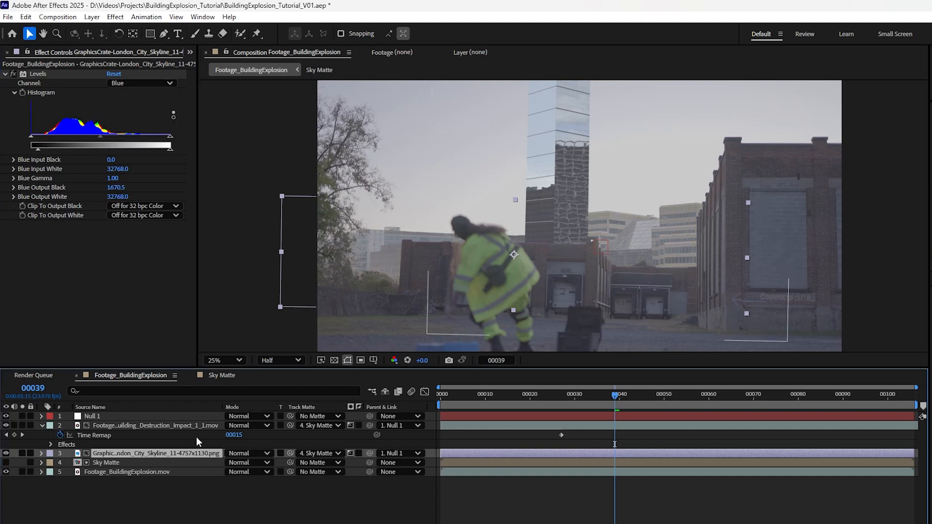
Add a Fast Box Blur effect to the skyline image.
key("ctrl+space")
type("box")
key("Return")
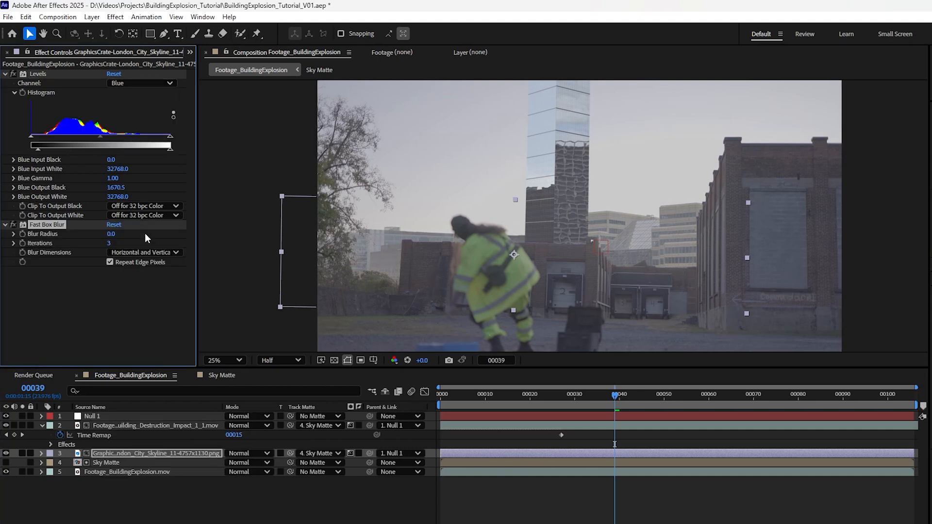
key("Return")
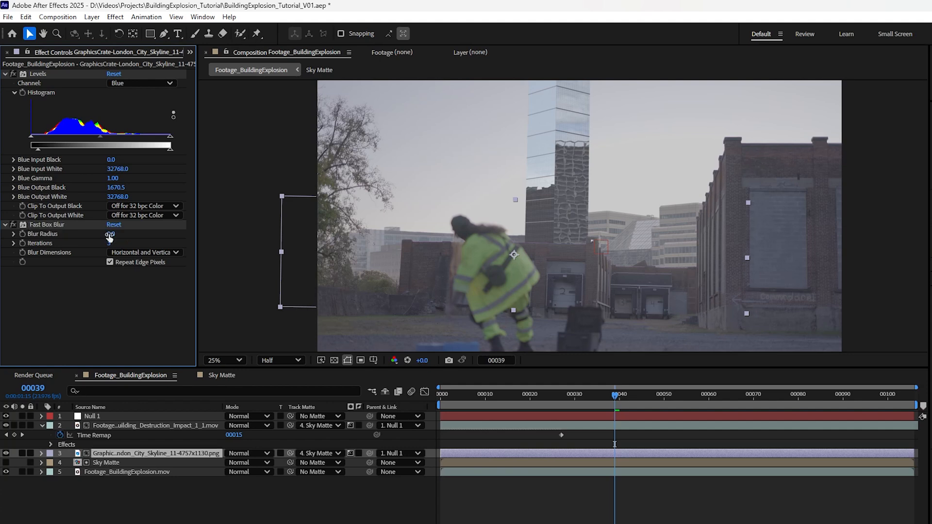
Set the Fast Box Blur radius on the skyline image to 2.
type("2")
key("Return")
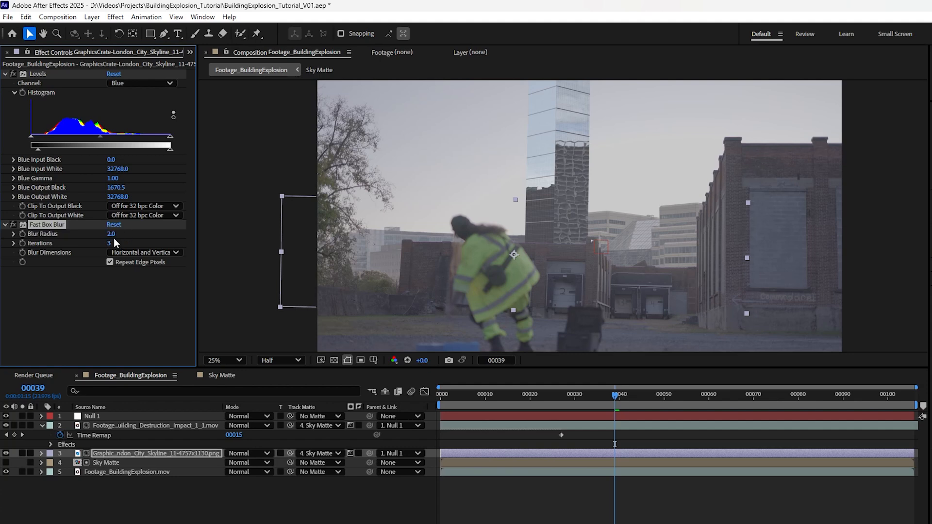
Preview the Building_Destruction_Blast_3_1 and Building_Destruction_Blast_3_2 clips from the project assets by scrubbing through their footage.
left_click(190, 52)
left_click(209, 68)
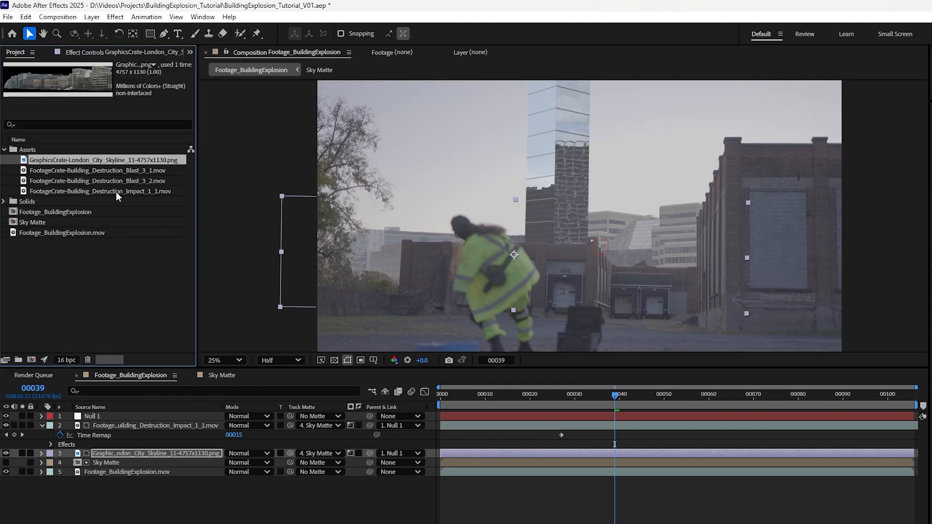
left_click(115, 173)
double_click(108, 170)
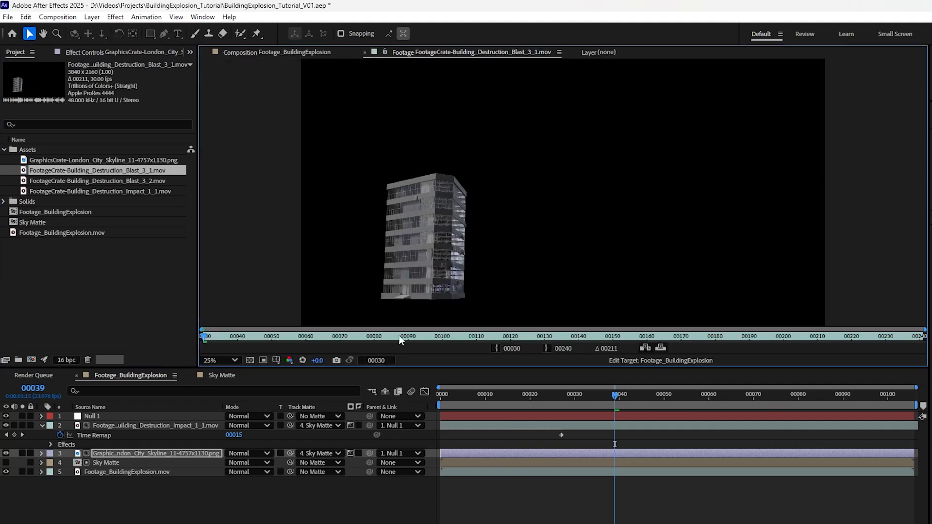
left_click_drag(360, 337, 436, 336)
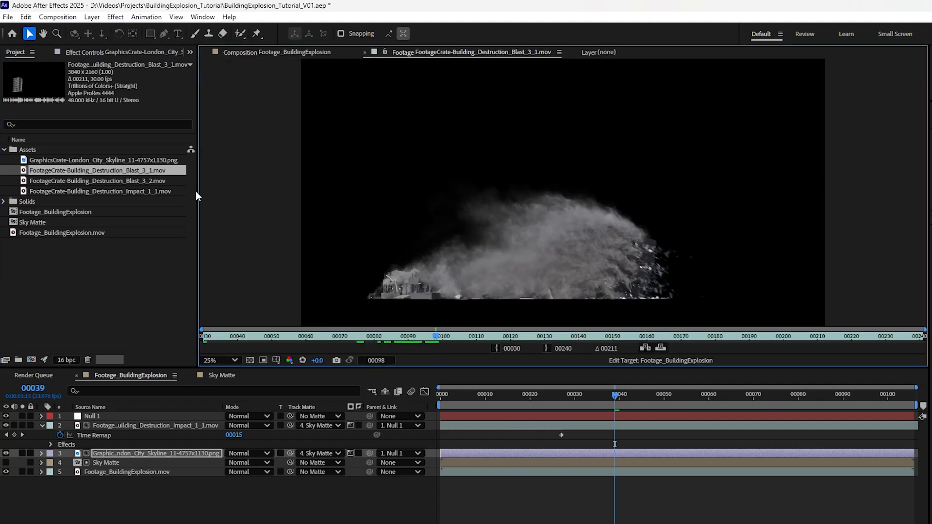
double_click(142, 181)
left_click_drag(305, 339, 437, 348)
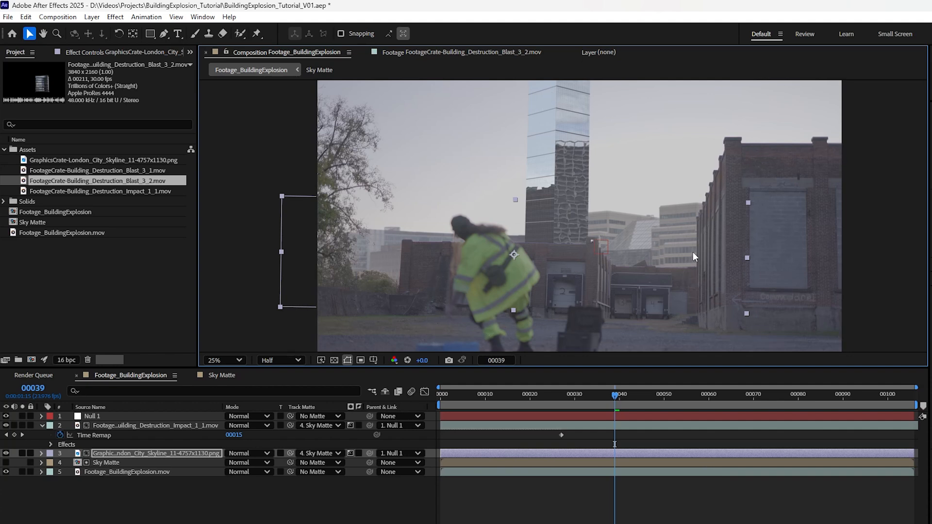
Add Building_Destruction_Blast_3_2 directly above the skyline image, with Sky Matte as its luma track matte and Null 1 as its parent.
left_click_drag(105, 180, 168, 436)
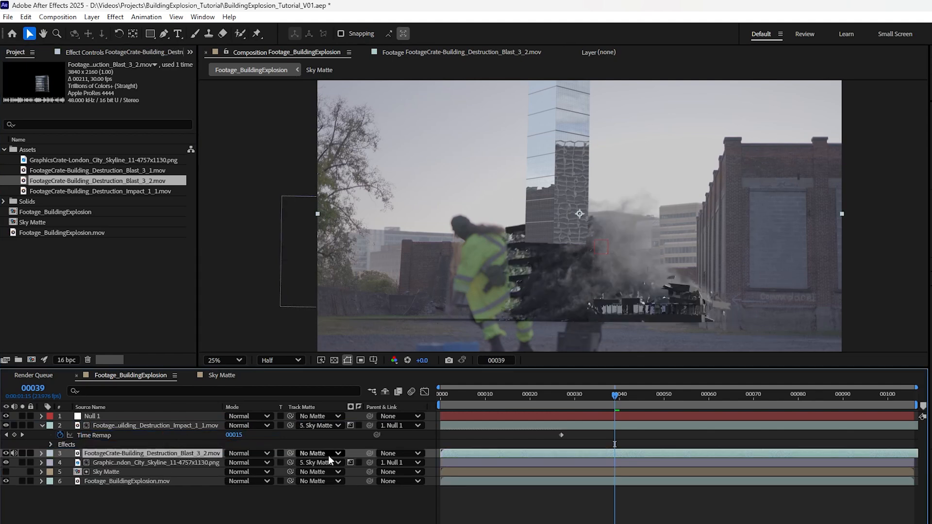
left_click_drag(289, 455, 169, 469)
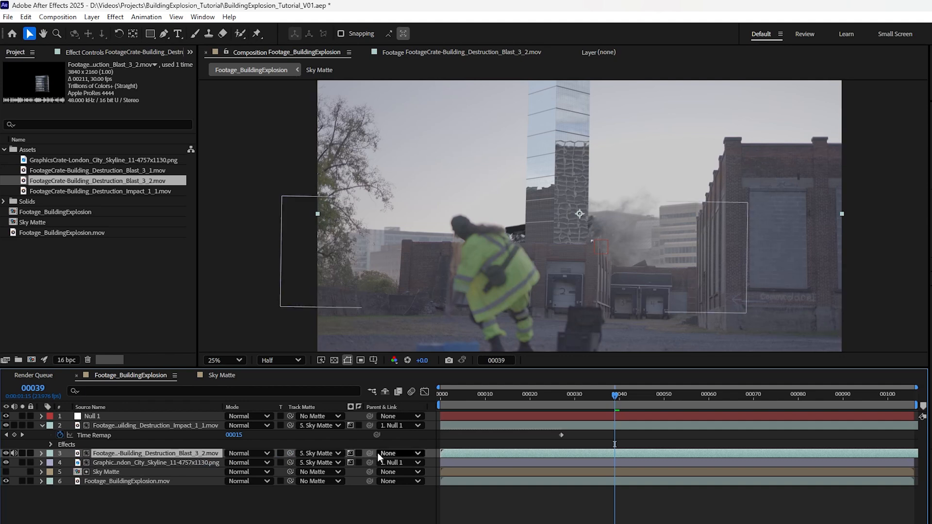
left_click_drag(368, 453, 179, 417)
Position the Blast_3_2 building behind the warehouse left of the tower and delay its layer to start at about frame 29.
left_click(567, 252)
left_click_drag(565, 252, 431, 218)
left_click_drag(555, 455, 626, 457)
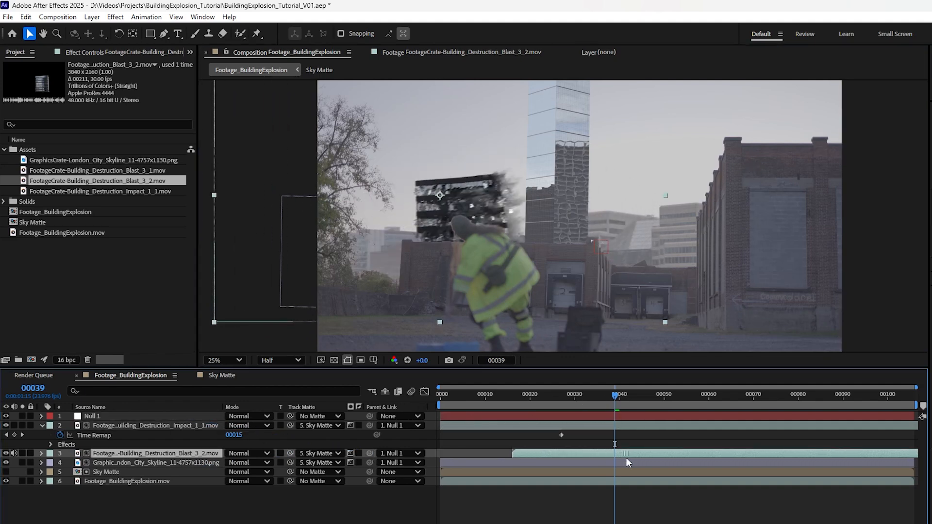
left_click_drag(615, 396, 638, 404)
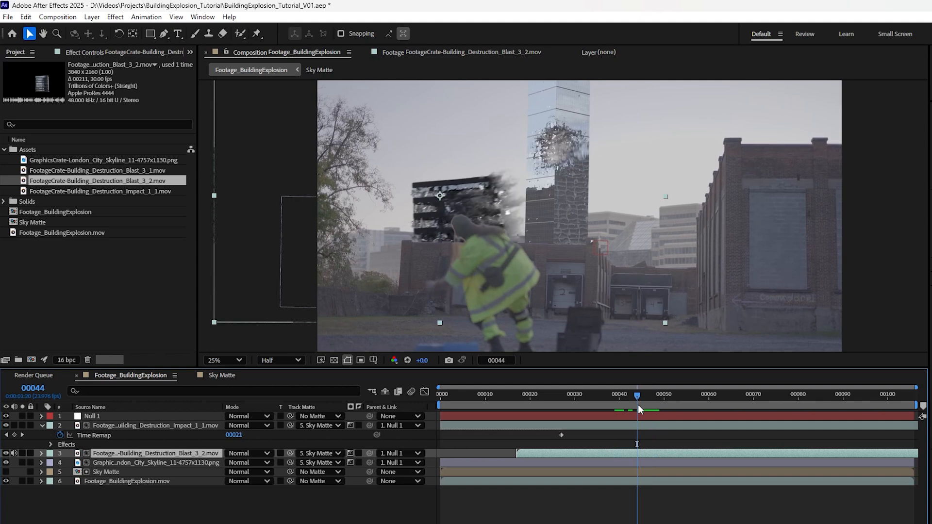
left_click_drag(609, 454, 658, 453)
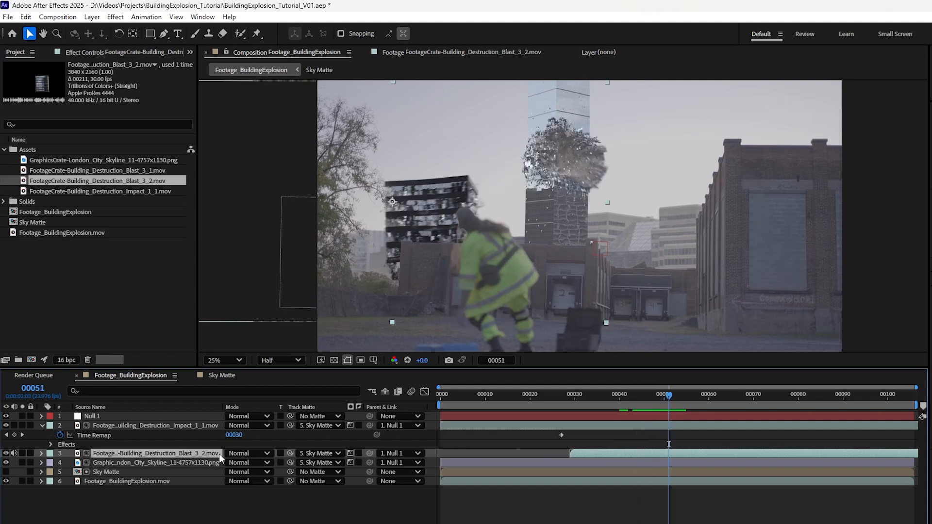
Add Levels to the Blast_3_2 layer with Output Black 5011.6 and Red Output Black 5525.6.
key("ctrl+space")
type("leve")
key("Return")
left_click(394, 360)
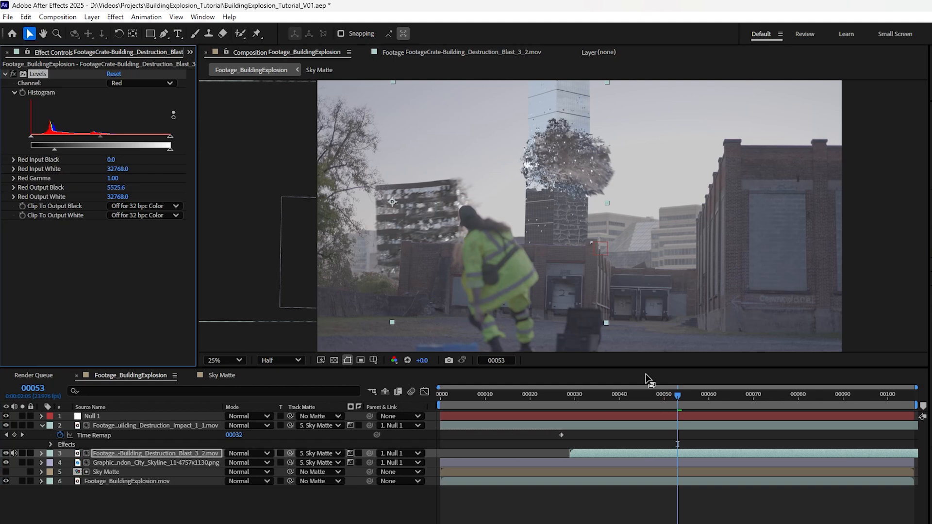
Enable Time Remapping on Blast_3_2 with its first keyframe at frame 29 and extend the layer's start back to the composition's beginning.
left_click_drag(650, 394, 573, 400)
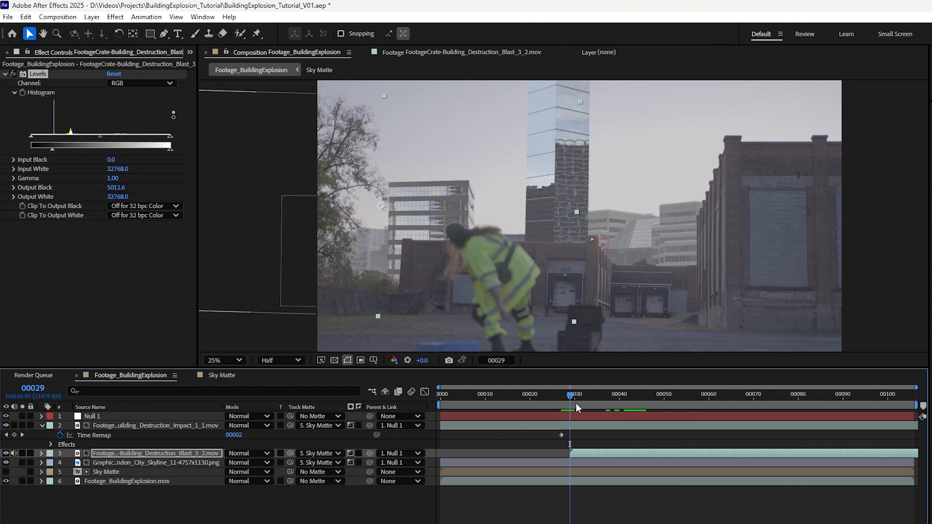
right_click(599, 454)
mouse_move(640, 190)
left_click(767, 187)
left_click_drag(572, 454, 504, 459)
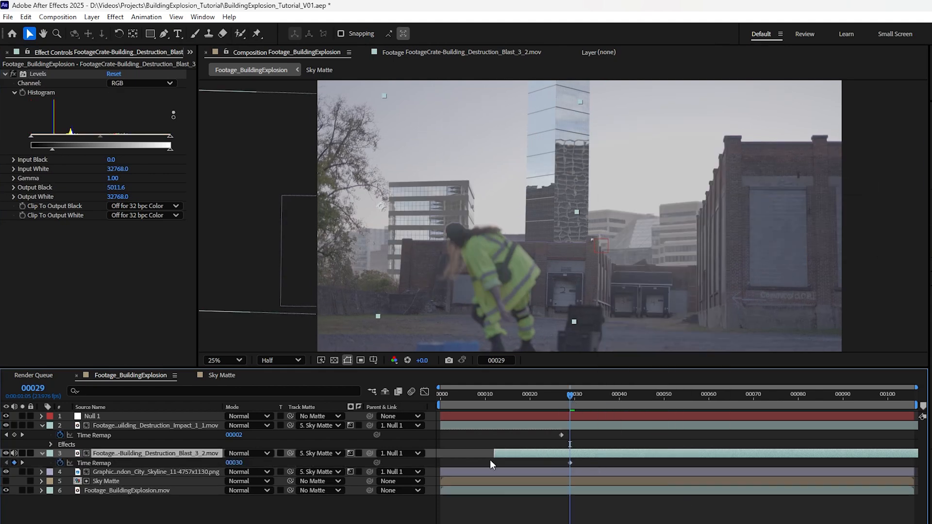
left_click_drag(569, 405, 606, 406)
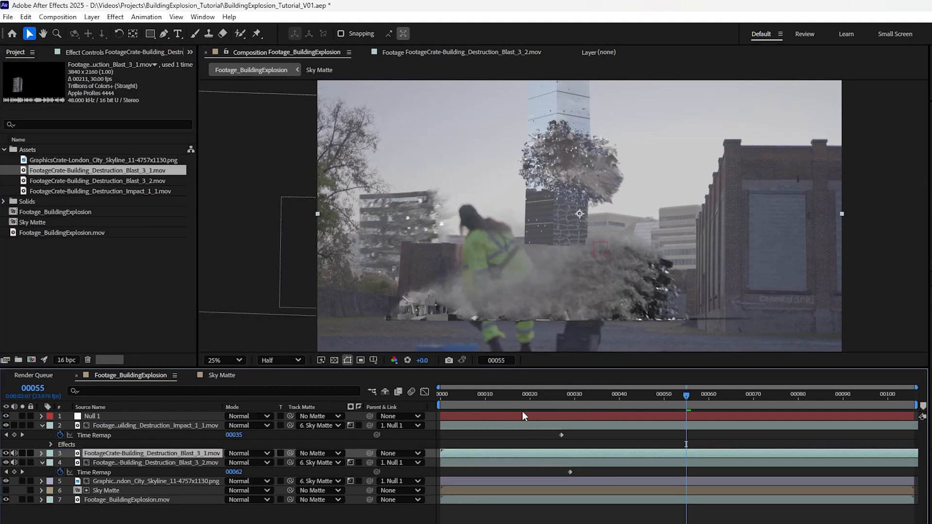
Set Levels on the Blast_3_1 layer to Gamma 1.05, Output Black 6682.1 and Output White 26471.4, and review the explosions.
left_click_drag(523, 411, 647, 405)
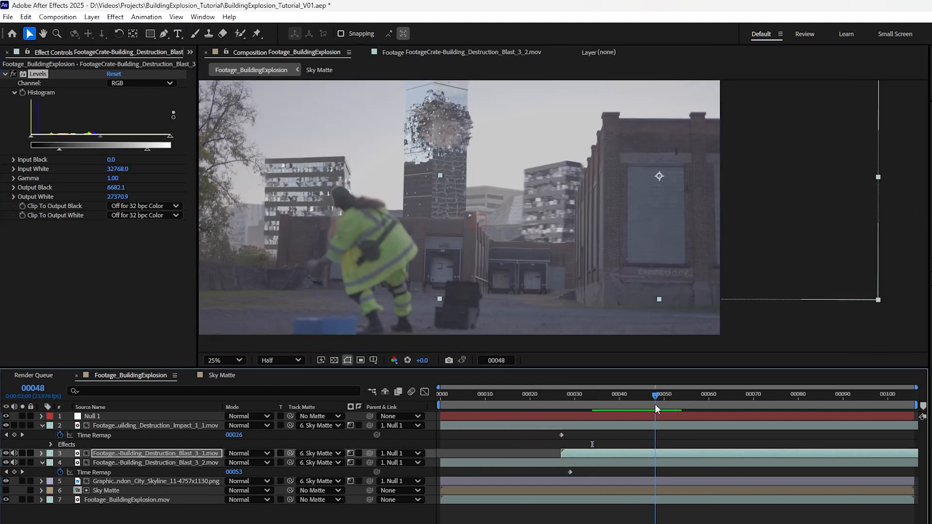
left_click(141, 83)
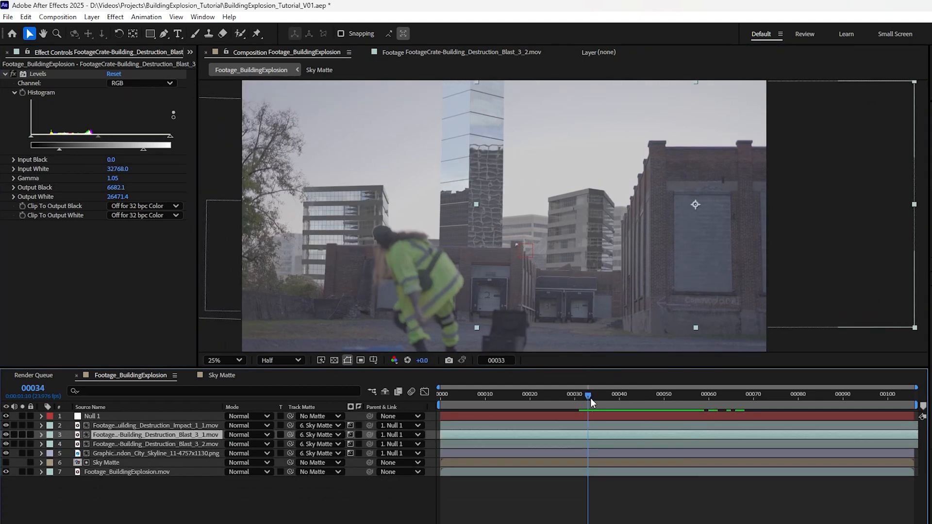
left_click_drag(590, 398, 728, 426)
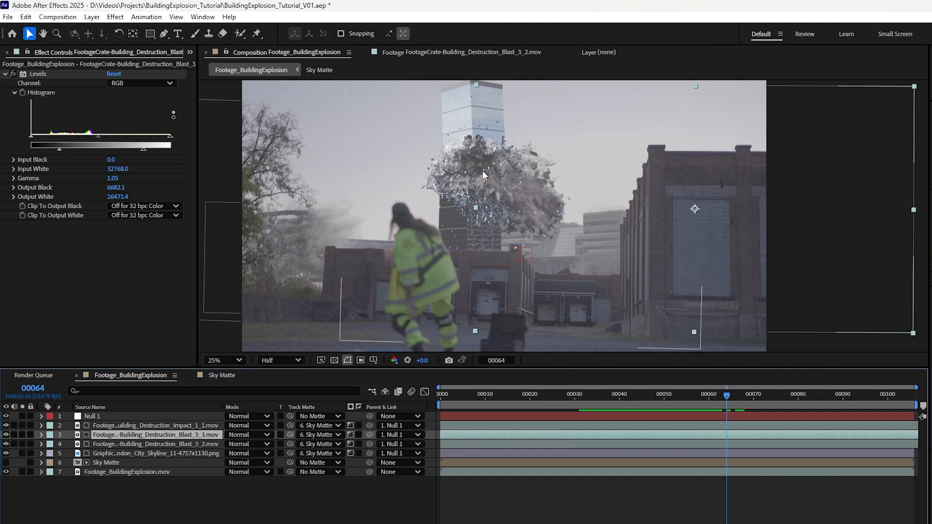
mouse_move(671, 400)
left_mouse_down()
mouse_move(642, 398)
mouse_move(681, 399)
left_mouse_up()
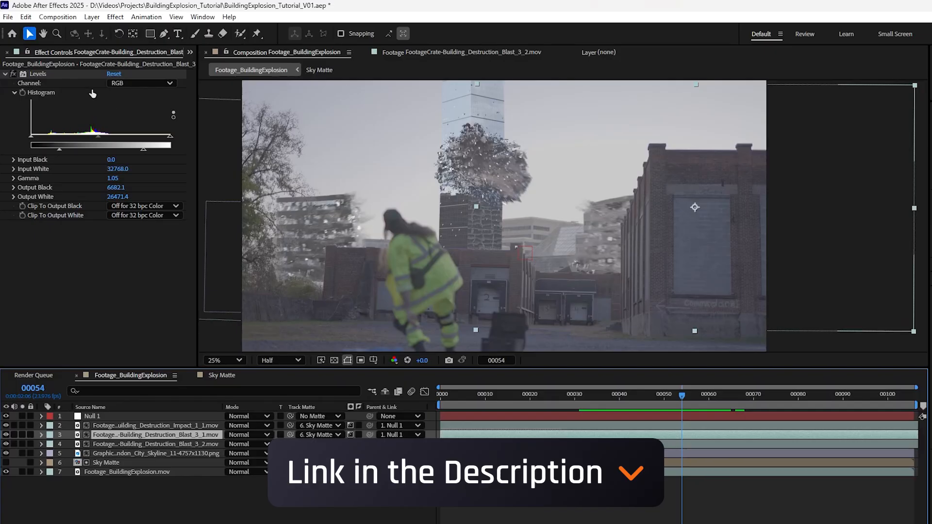
Add 4K_World_Breaker_Shockwave_8 directly below Null 1, with Sky Matte as its luma track matte and Null 1 as its parent.
left_click(190, 52)
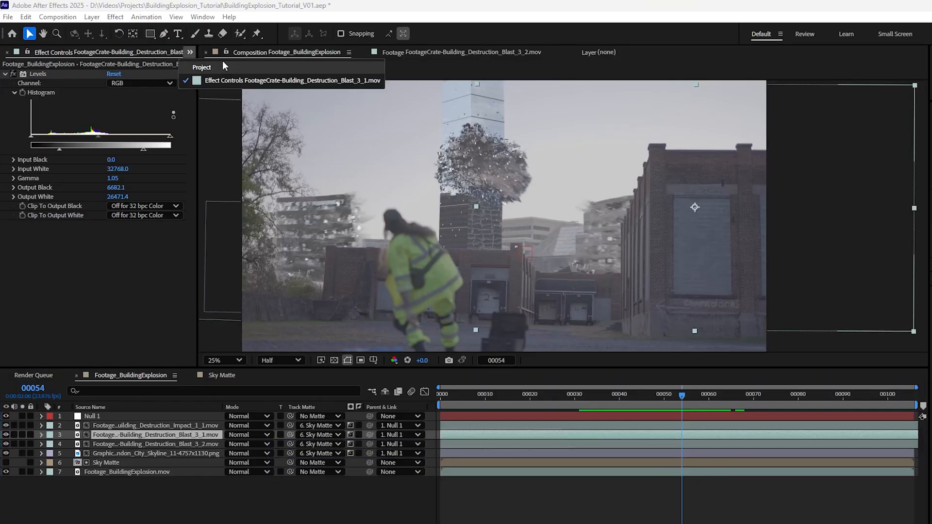
left_click(223, 61)
left_click_drag(104, 170, 132, 419)
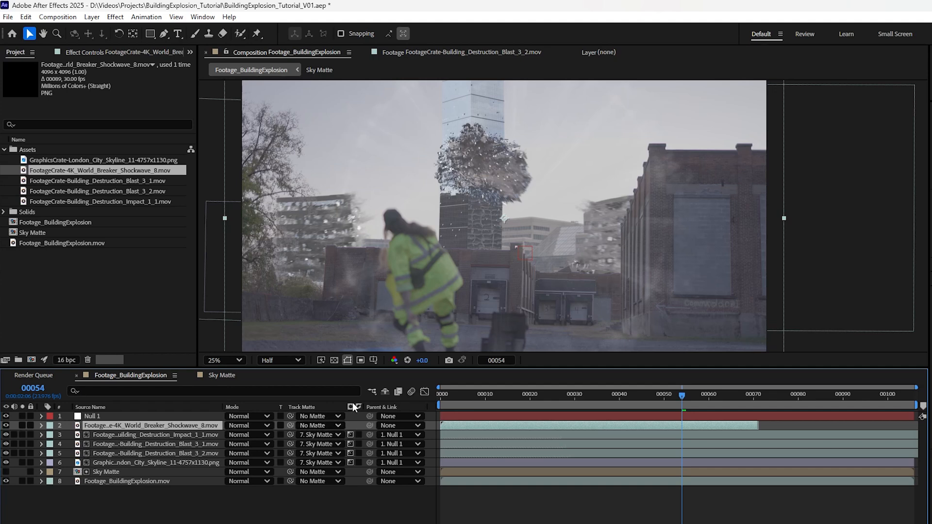
left_click_drag(291, 426, 174, 468)
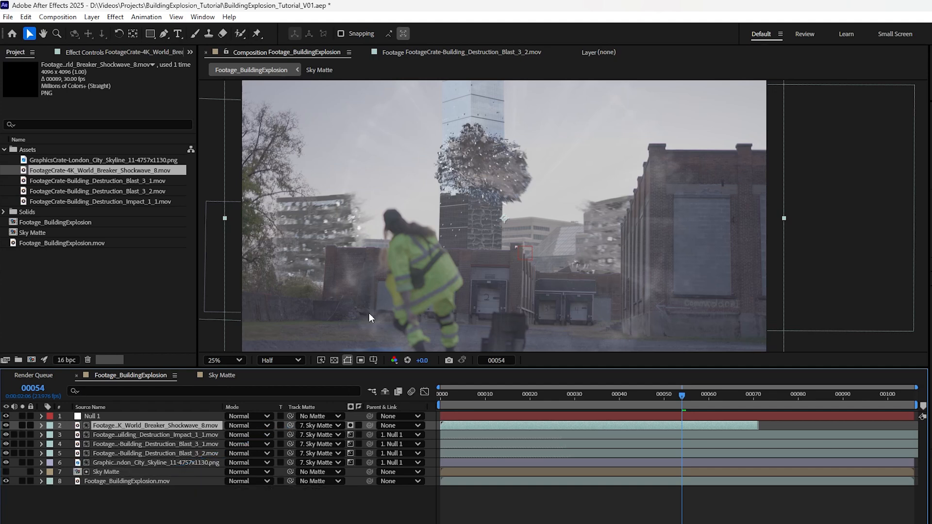
left_click(350, 425)
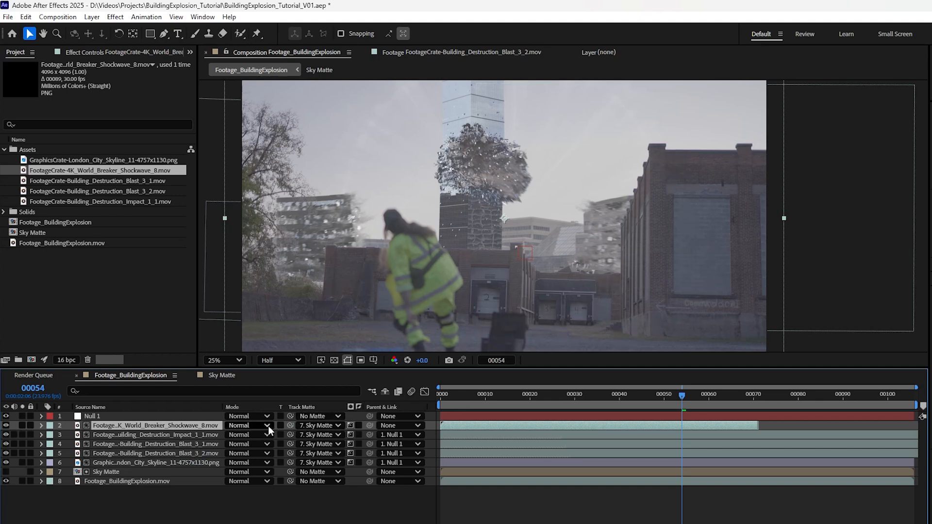
left_click_drag(366, 424, 145, 414)
Shift the shockwave layer later and trim its start to frame 41, where the tower begins to explode.
left_click(672, 401)
left_click_drag(662, 400, 622, 392)
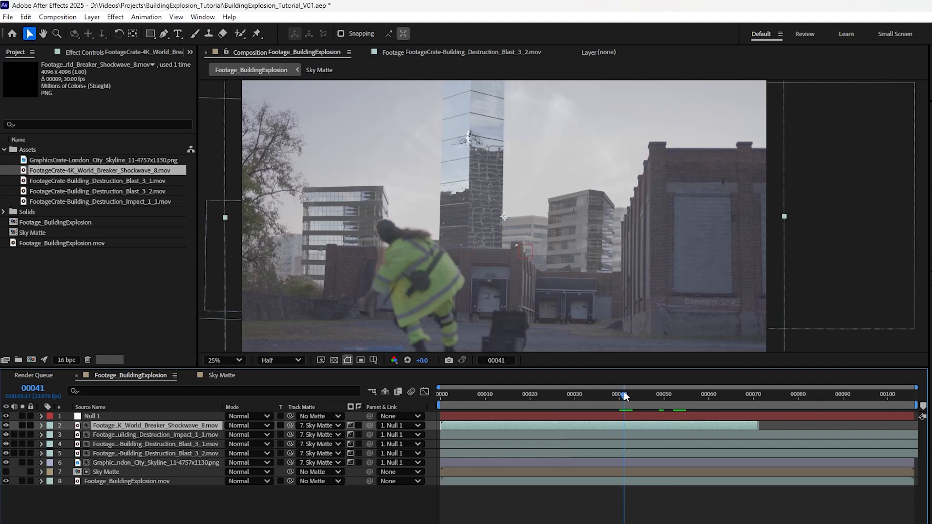
left_click_drag(480, 425, 646, 429)
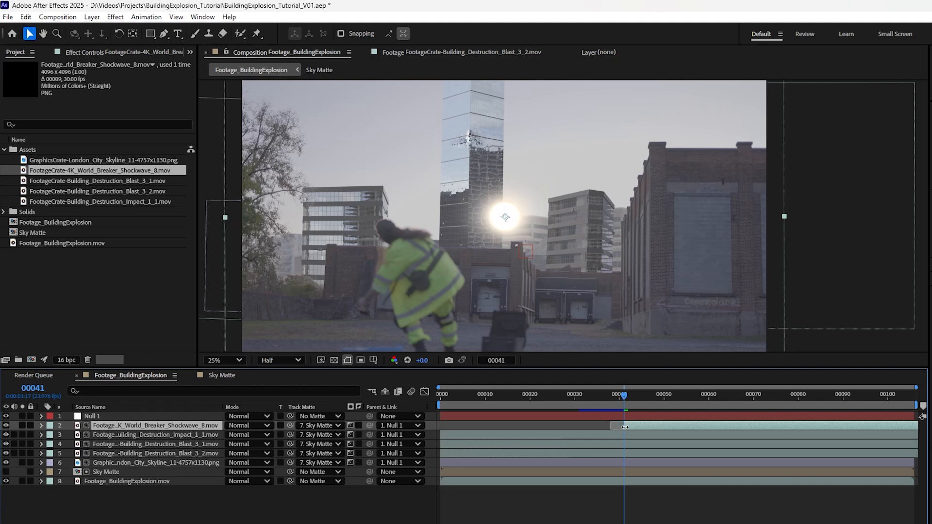
Shrink the shockwave to 46% and center it on the tower's explosion point.
scroll(616, 180, "down", 2)
left_click_drag(664, 115, 580, 199)
scroll(543, 257, "up", 2)
Set the shockwave layer's blending mode to Add and play back the explosion.
left_click(247, 425)
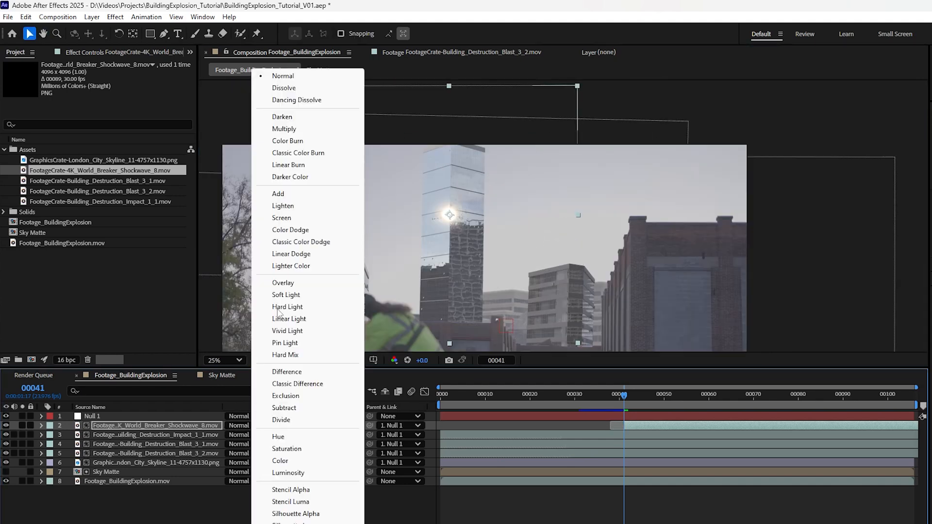
left_click(281, 194)
key("space")
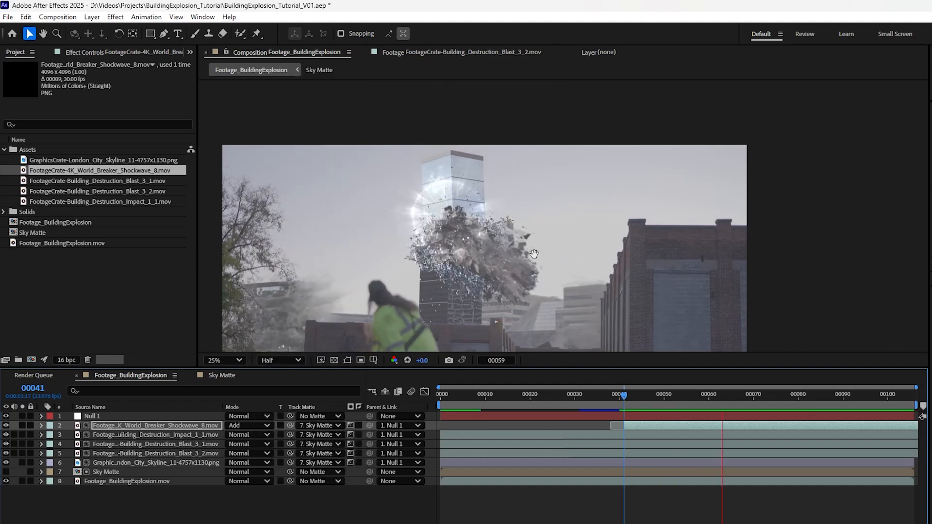
Add a Scale keyframe to the shockwave layer at frame 41.
left_click_drag(668, 401, 626, 408)
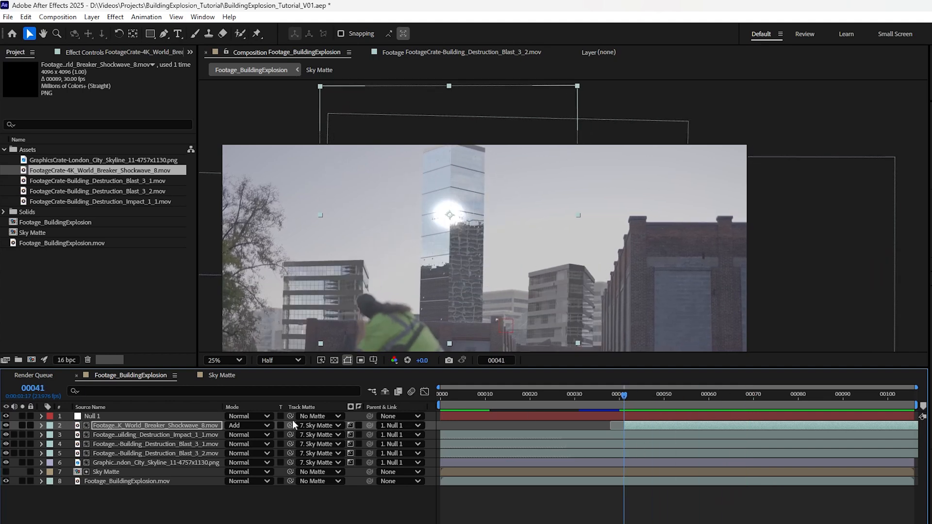
key("s")
left_click(68, 435)
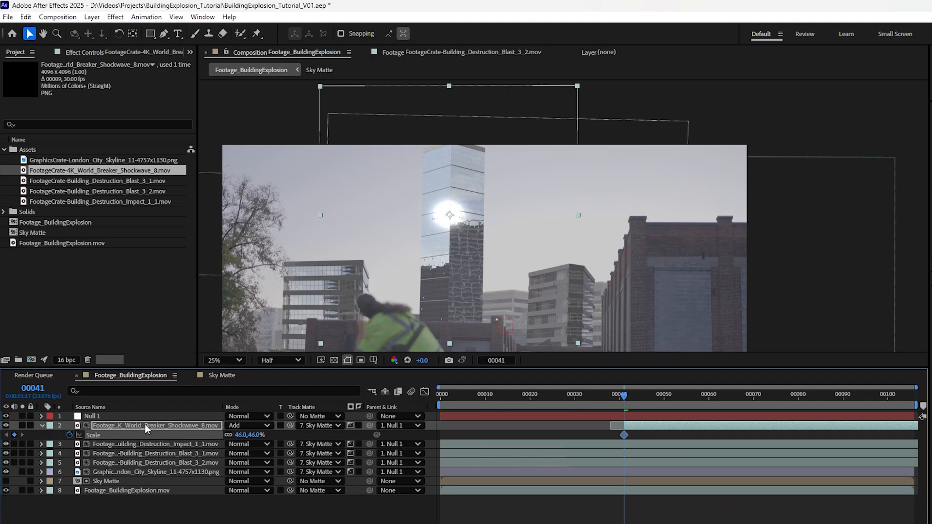
Enlarge the shockwave layer to about 274% scale at frame 70 and move that keyframe to about frame 60, previewing the growth.
left_click_drag(679, 401, 754, 407)
scroll(570, 214, "down", 1)
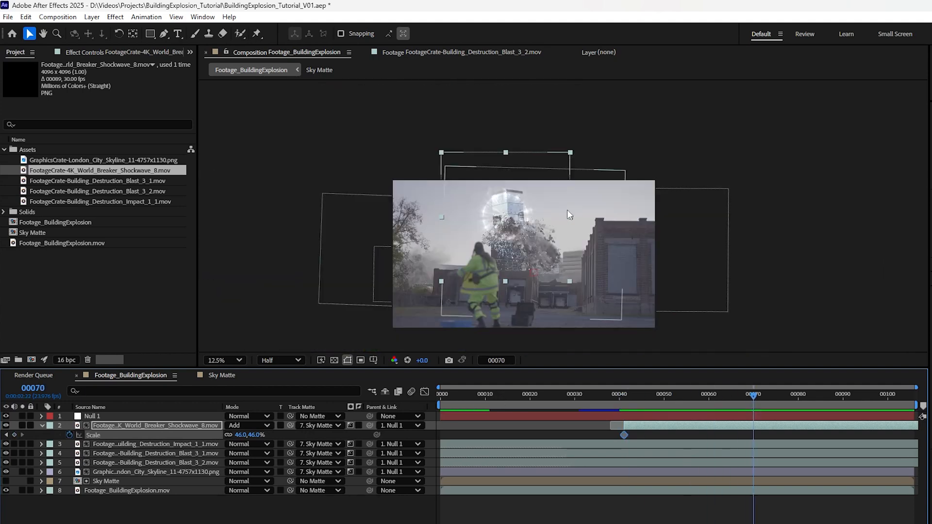
left_click_drag(570, 280, 889, 491)
left_click_drag(754, 435, 699, 435)
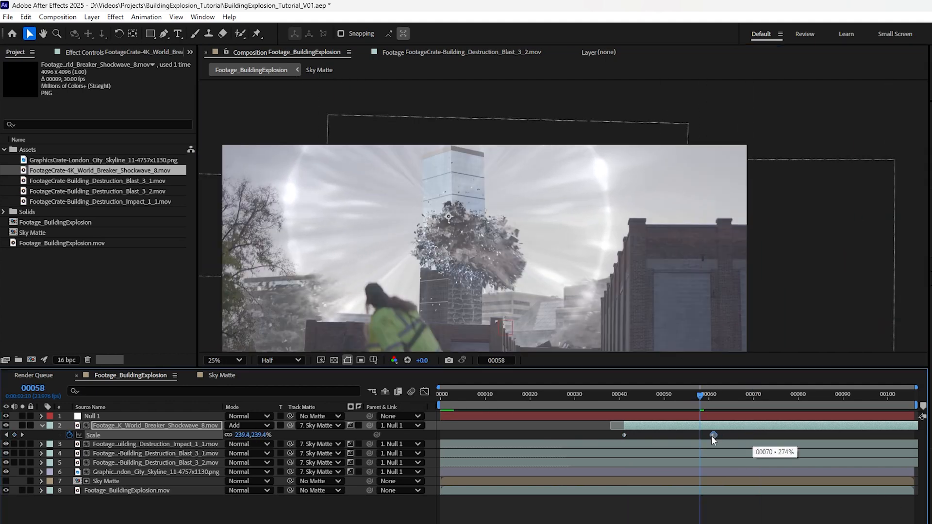
left_click_drag(636, 402, 629, 399)
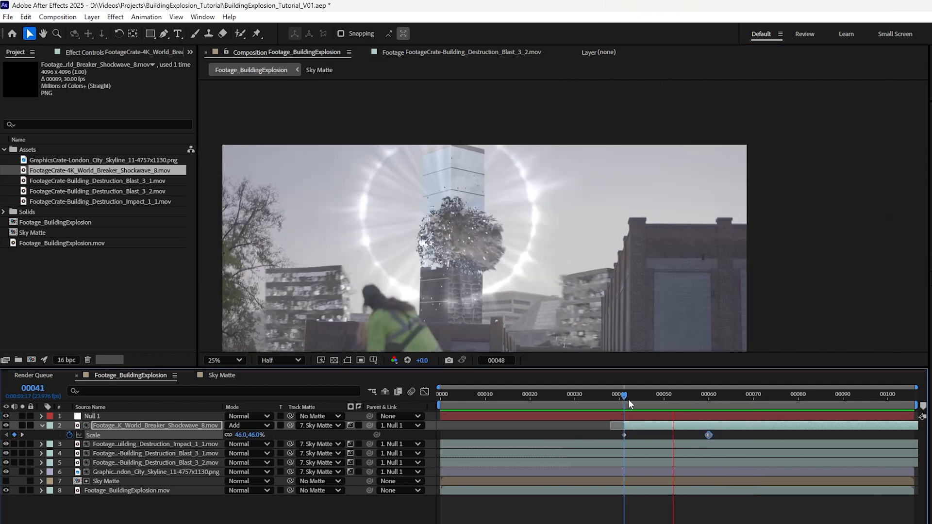
key("space")
key("space")
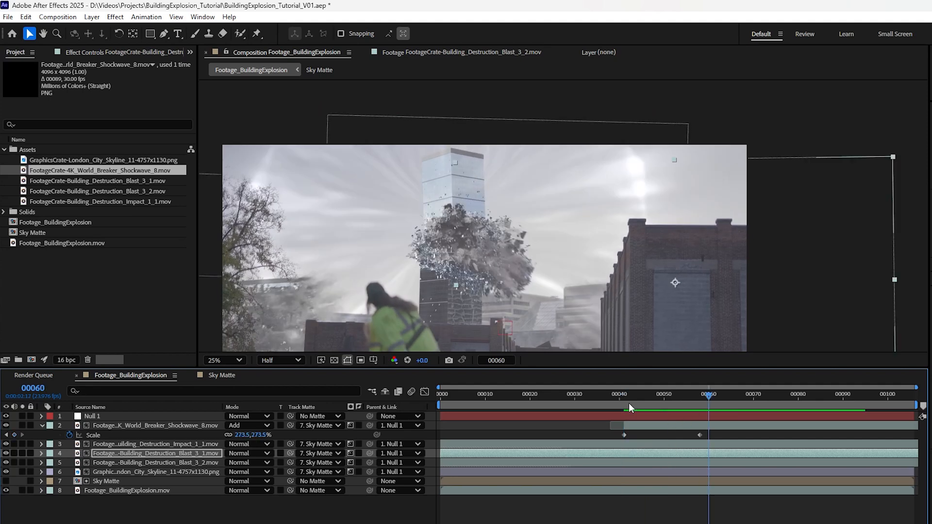
Delay both Building_Destruction_Blast layers by about two frames and extend their start back to the beginning of the composition.
left_click_drag(623, 404, 673, 405)
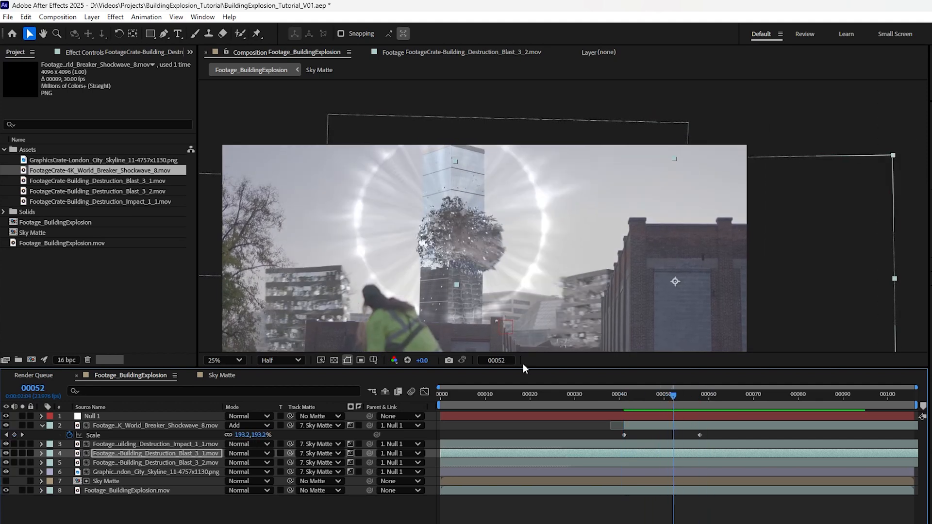
left_click(190, 463, "shift")
left_click_drag(528, 461, 536, 460)
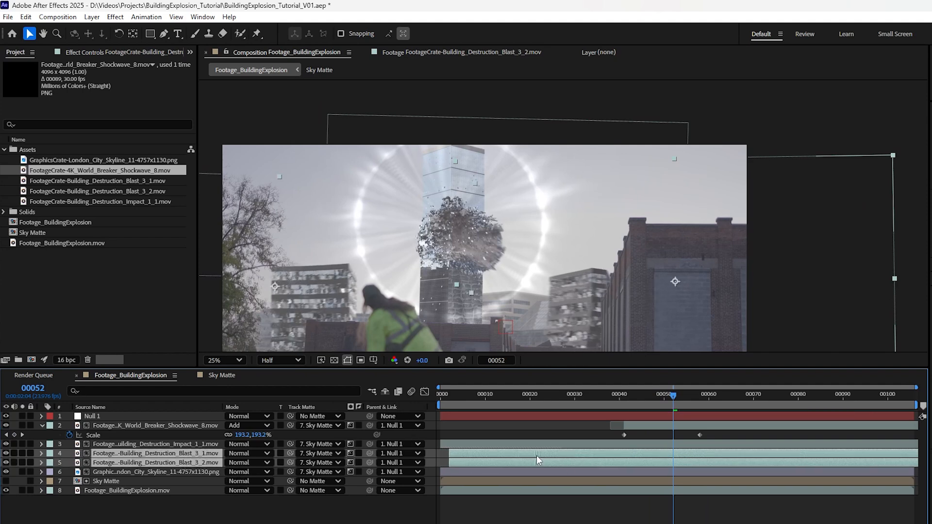
left_click_drag(450, 453, 440, 453)
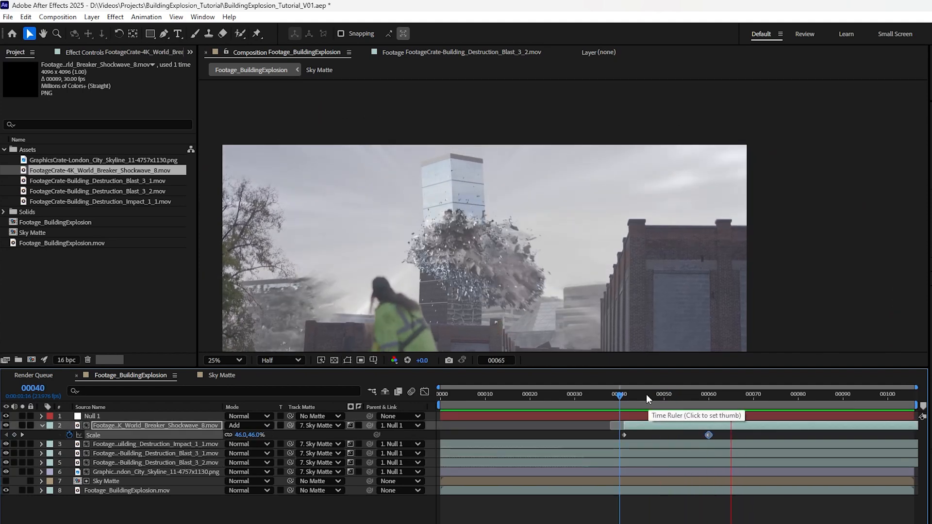
Lower the opacity of the World_Breaker_Shockwave layer to 26%.
mouse_move(646, 395)
left_mouse_down()
mouse_move(633, 397)
mouse_move(661, 404)
left_mouse_up()
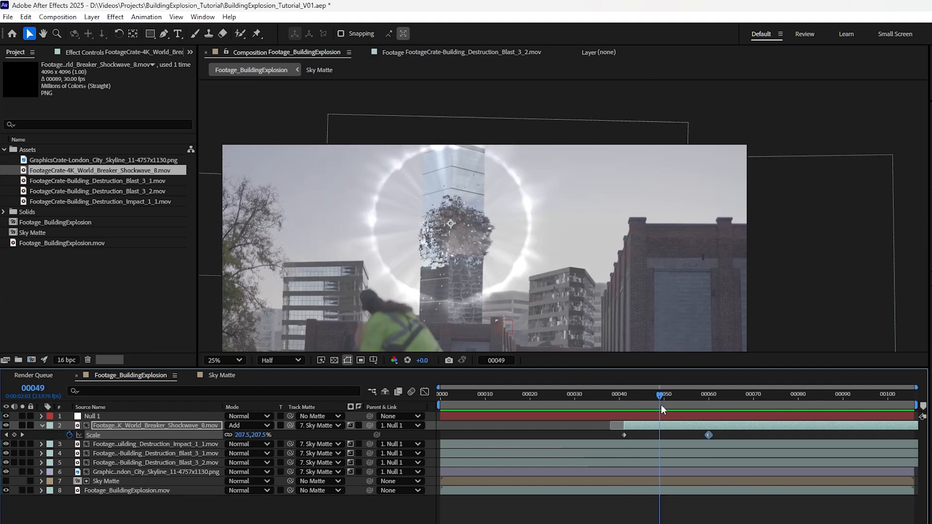
key("t")
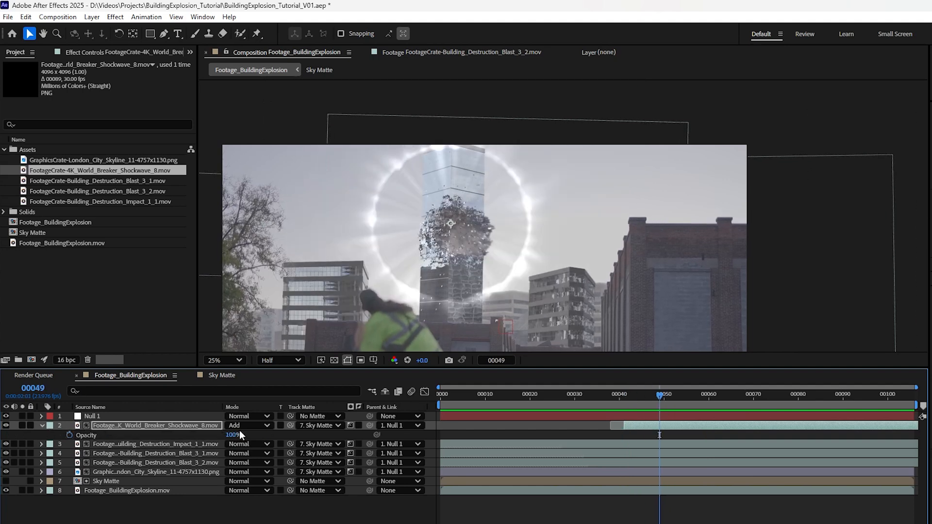
left_click_drag(233, 437, 193, 441)
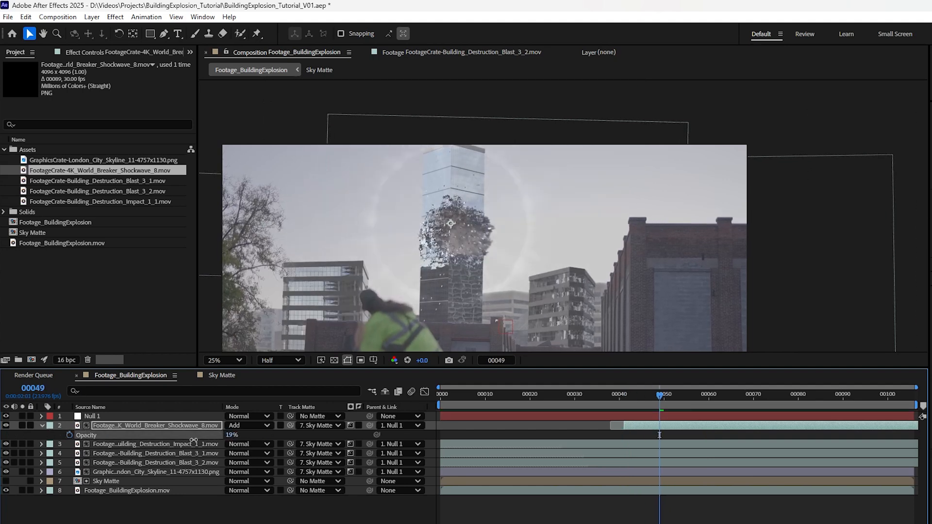
Keyframe the shockwave layer's opacity at frame 51 and fade it to 0% at frame 61.
mouse_move(661, 394)
left_mouse_down()
mouse_move(672, 383)
mouse_move(710, 405)
mouse_move(669, 397)
left_mouse_up()
left_click(69, 435)
left_click_drag(671, 395, 713, 403)
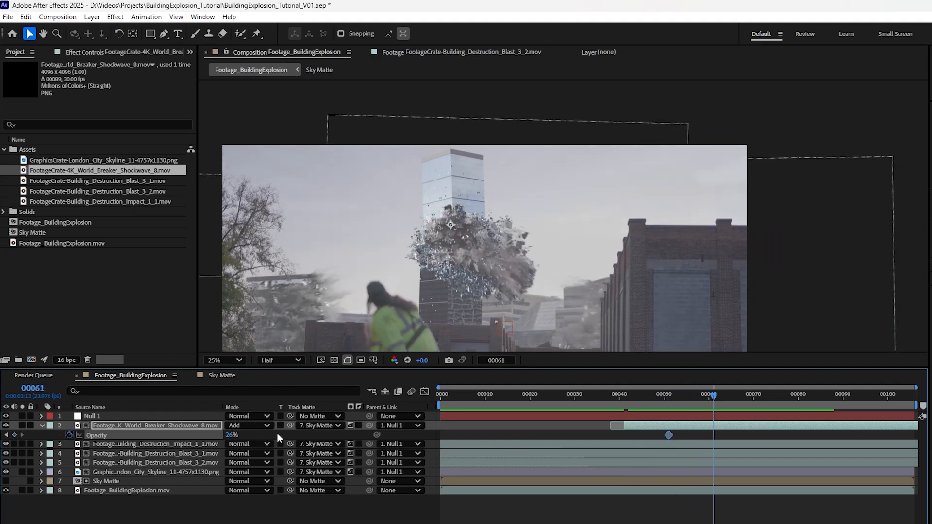
left_click_drag(227, 435, 193, 436)
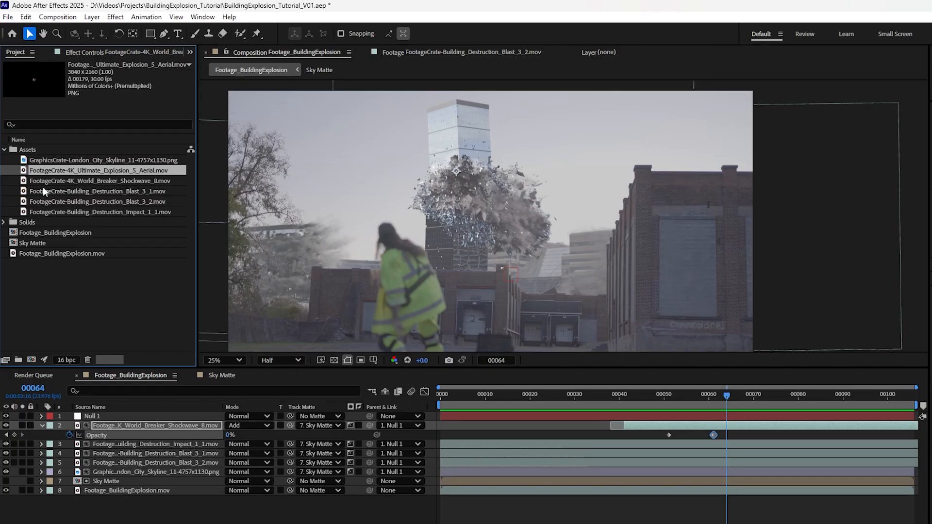
Add the 4K_Ultimate_Explosion_5_Aerial clip beneath Null 1, using Sky Matte as its track matte and Null 1 as its parent.
left_click_drag(121, 169, 167, 422)
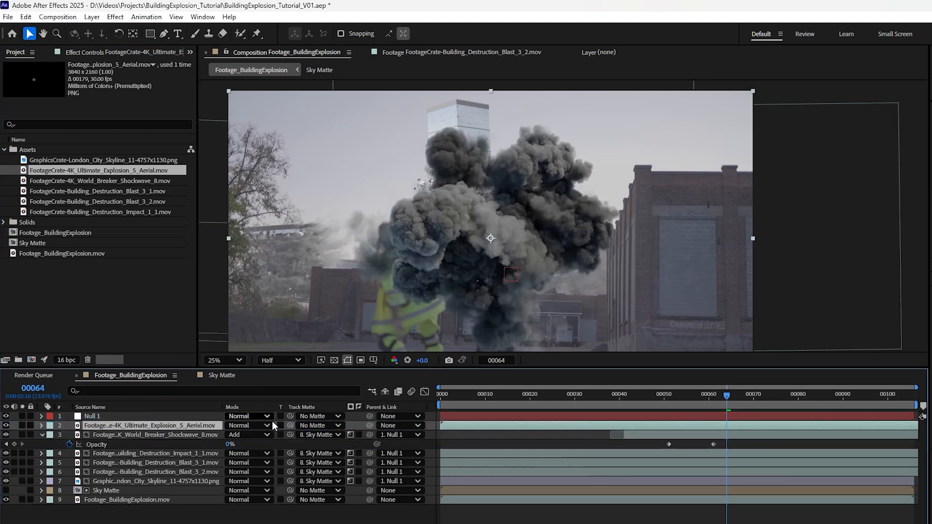
left_click_drag(290, 425, 149, 489)
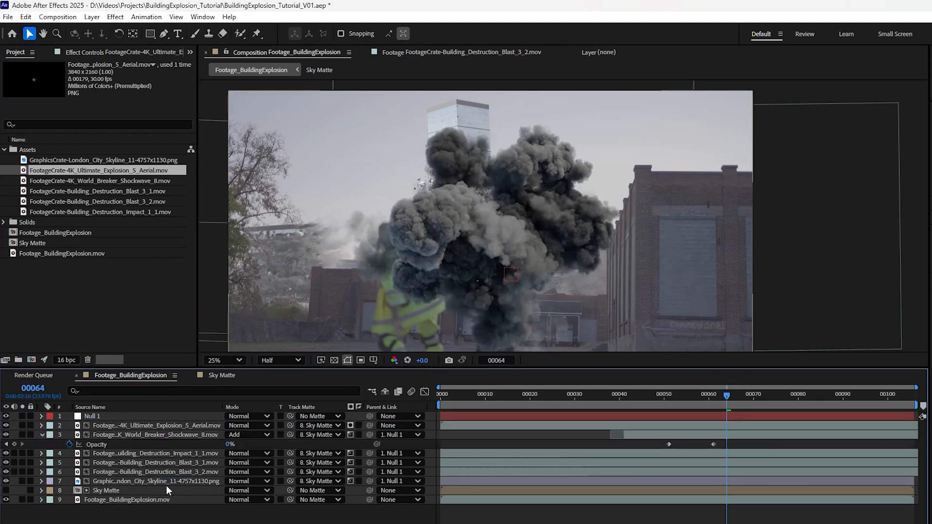
left_click_drag(372, 423, 158, 417)
left_click_drag(158, 418, 158, 417)
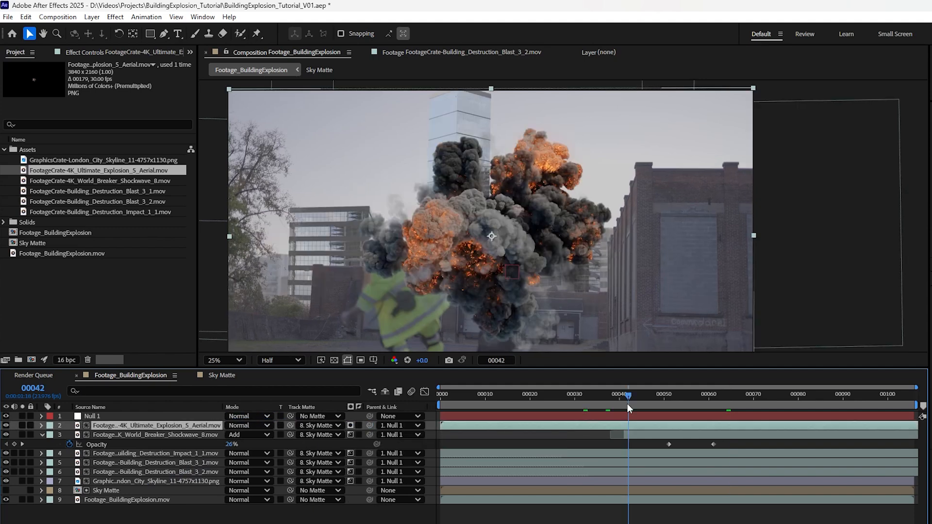
Start the explosion clip at frame 42 with its first two frames trimmed, and shrink it onto the tower's blast point.
left_click_drag(628, 403, 620, 403)
left_click_drag(574, 426, 746, 426)
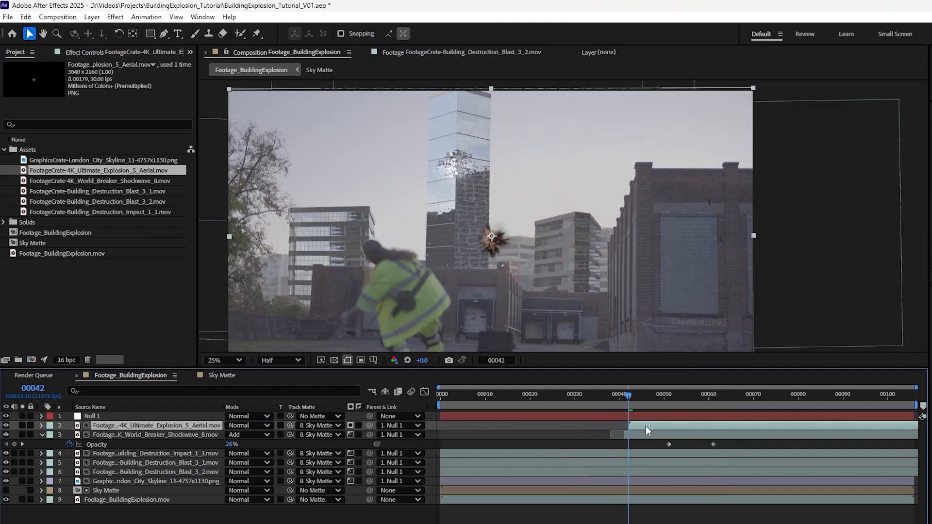
left_click_drag(645, 427, 639, 426)
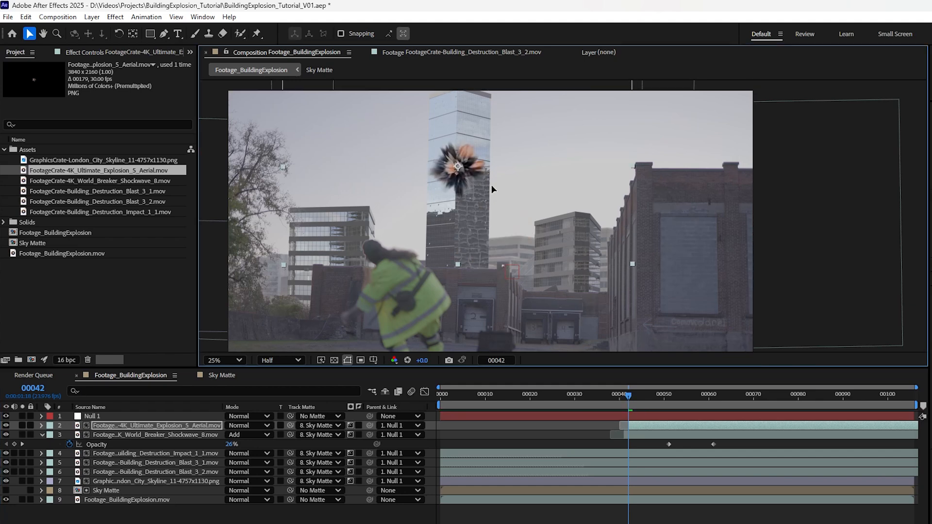
key("space")
key("space")
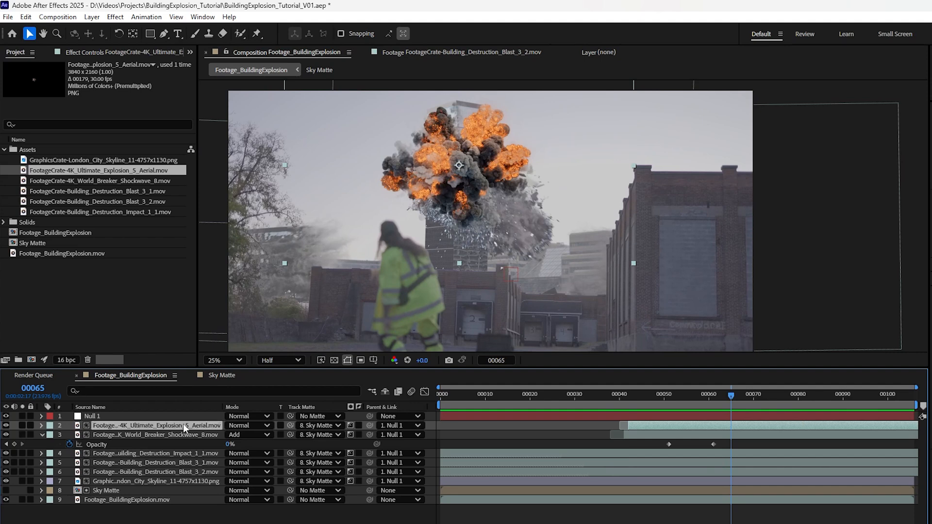
Apply Levels to the explosion layer and raise its output blacks channel by channel, with Blue Output Black at 8224.1.
key("ctrl+space")
type("leve")
key("Return")
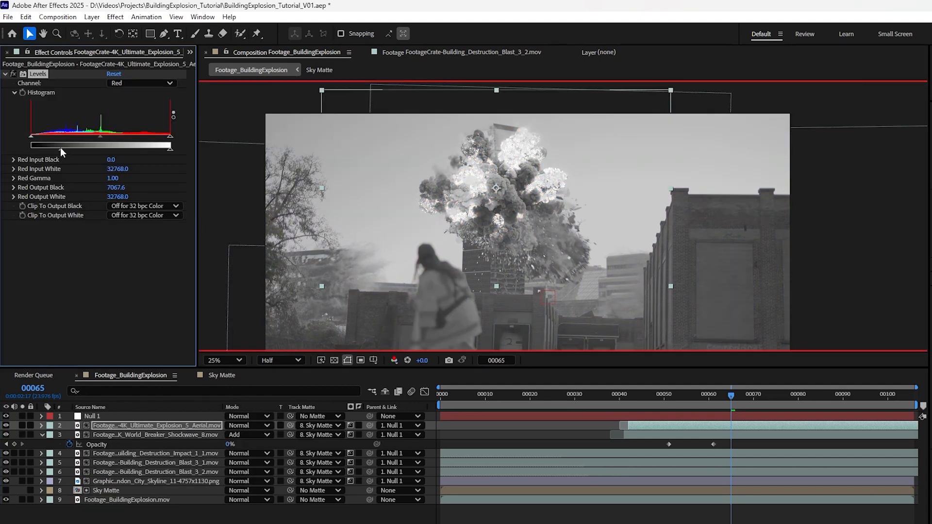
left_click_drag(31, 149, 33, 149)
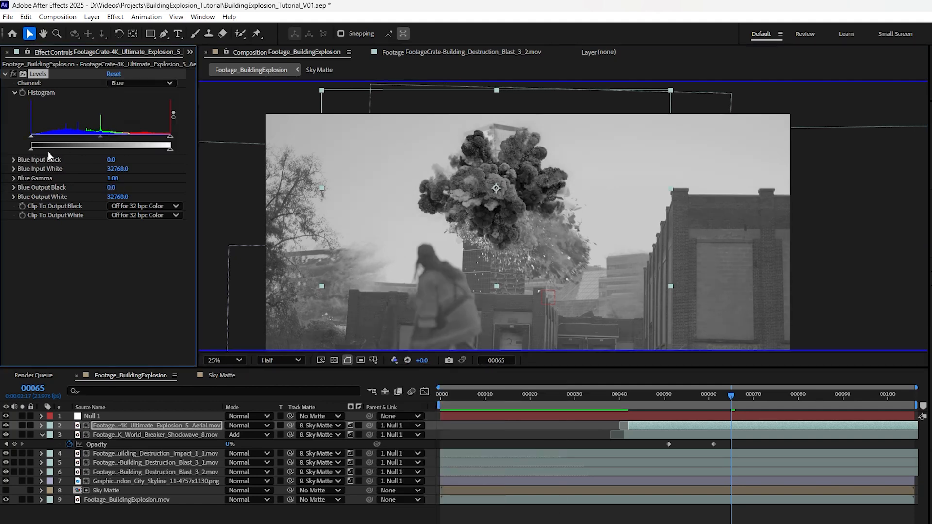
left_click_drag(47, 150, 74, 149)
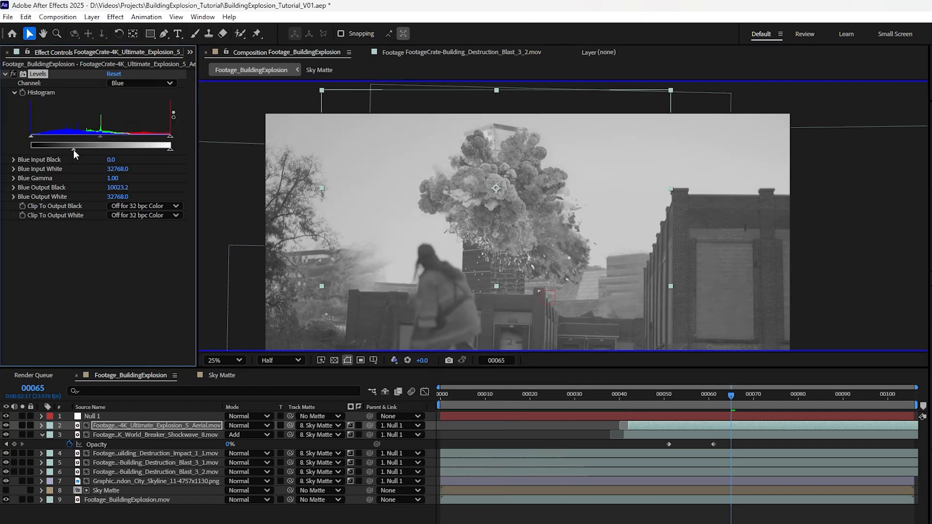
left_click(395, 360)
left_click(418, 370)
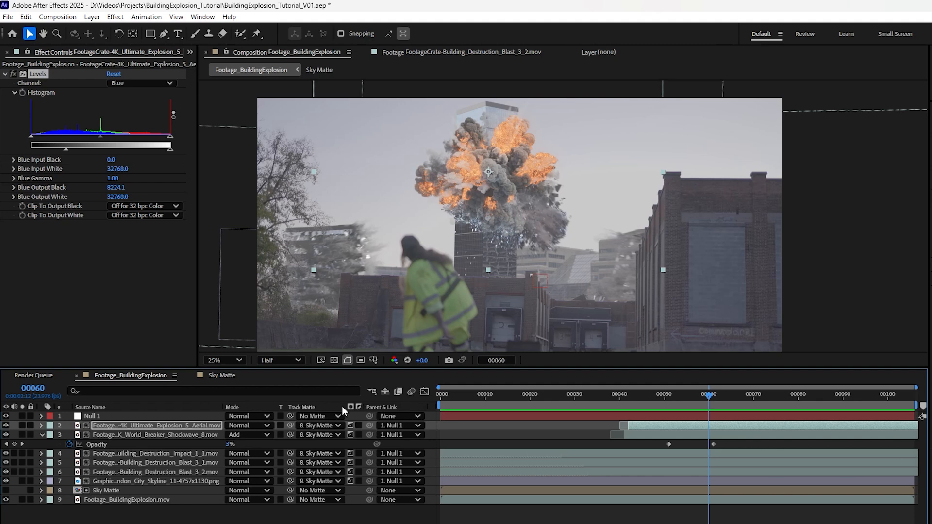
Duplicate the Building_Destruction_Impact_1_1 layer and place the copy above the explosion layer.
left_click(174, 454)
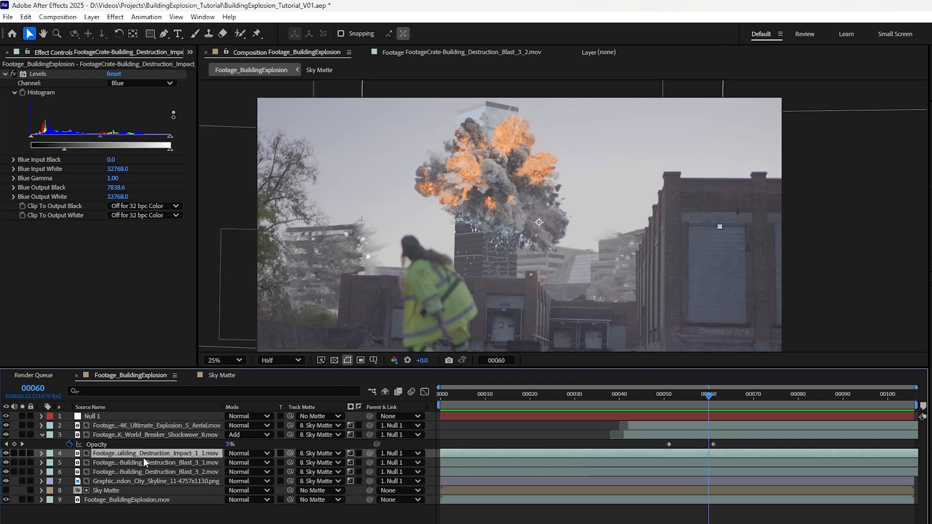
key("ctrl+d")
left_click_drag(144, 456, 147, 423)
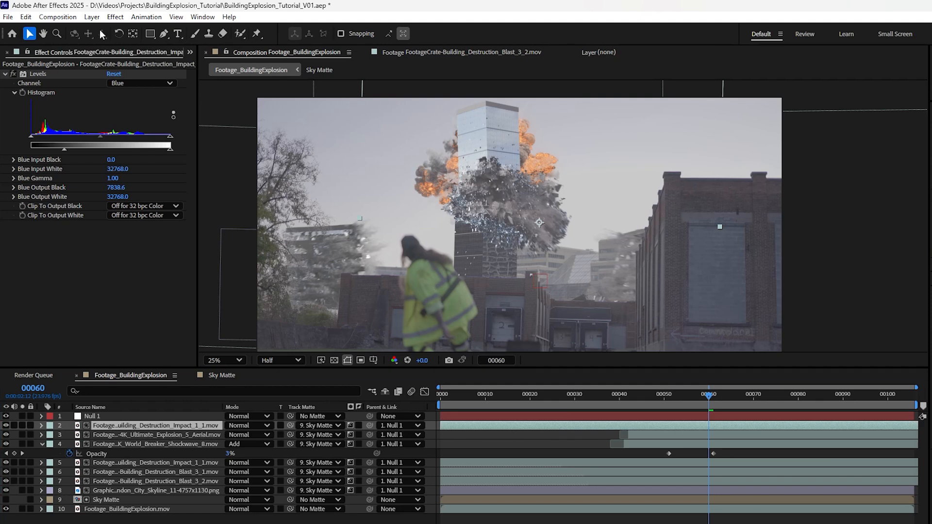
Draw a closed mask around the tower's debris on the duplicated impact layer and feather it by 139 pixels.
left_click(164, 34)
left_click(492, 159)
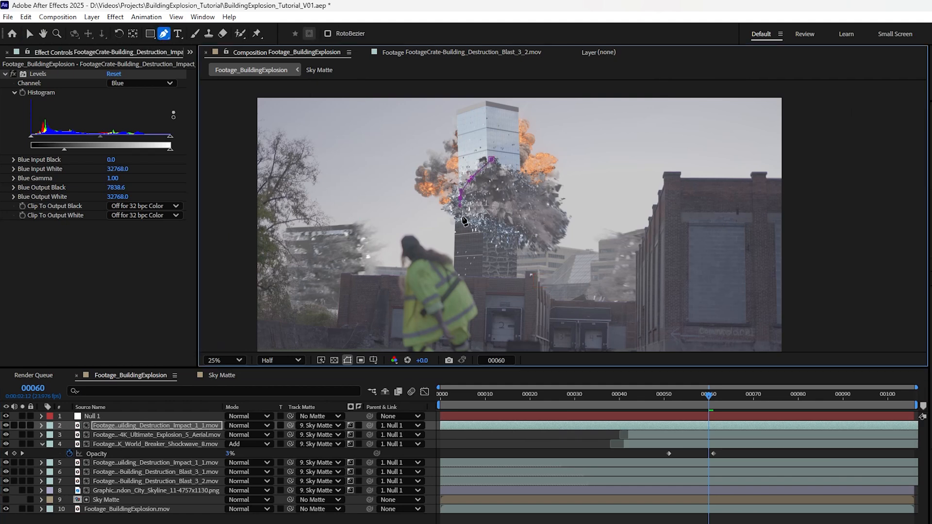
left_click(518, 169)
left_click(492, 159)
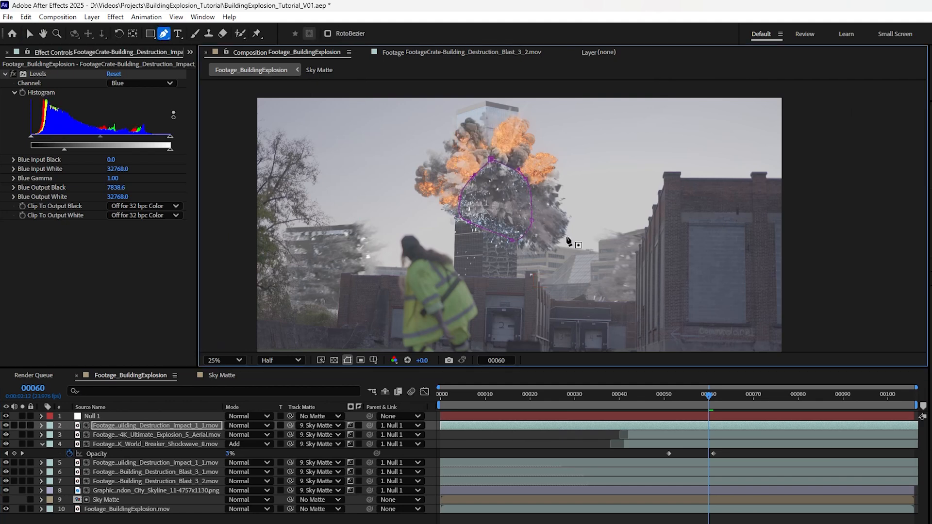
key("f")
left_click_drag(249, 445, 319, 441)
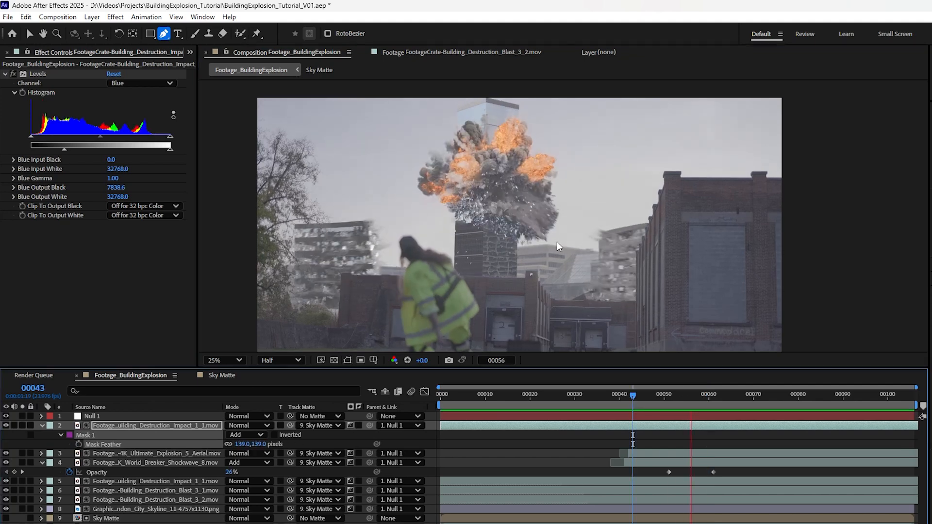
key("space")
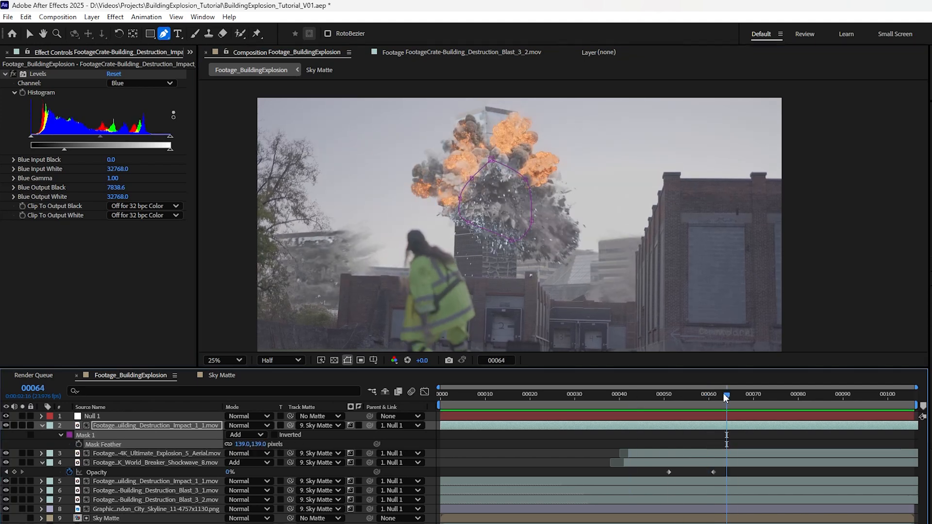
Keyframe the mask path at frame 64 and pull its upper edge down at frame 105 to follow the falling debris.
left_click(153, 429)
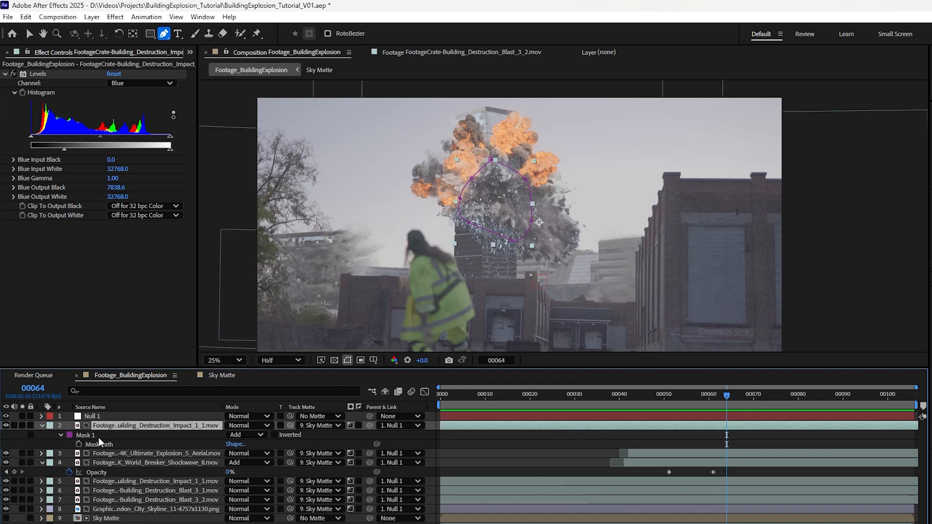
left_click(78, 444)
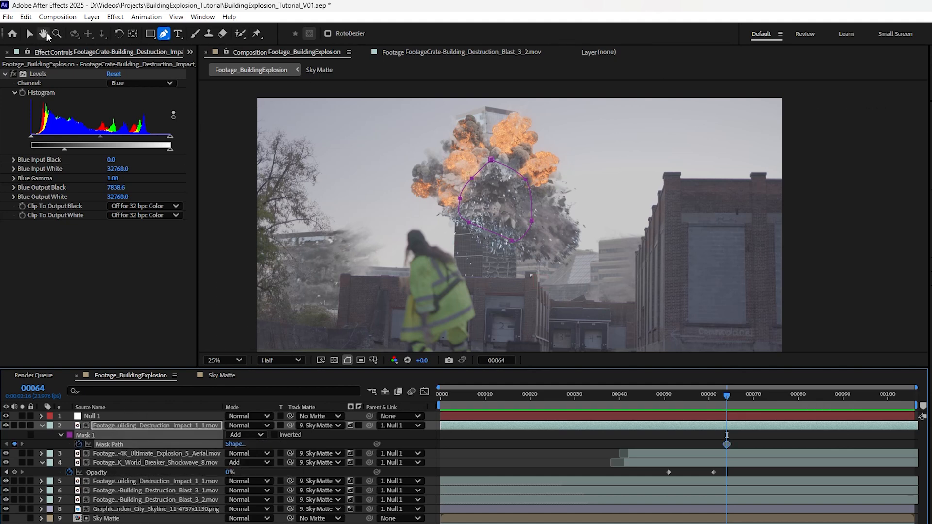
key("v")
left_click_drag(727, 396, 926, 403)
left_click(488, 174)
left_click_drag(489, 169, 472, 206)
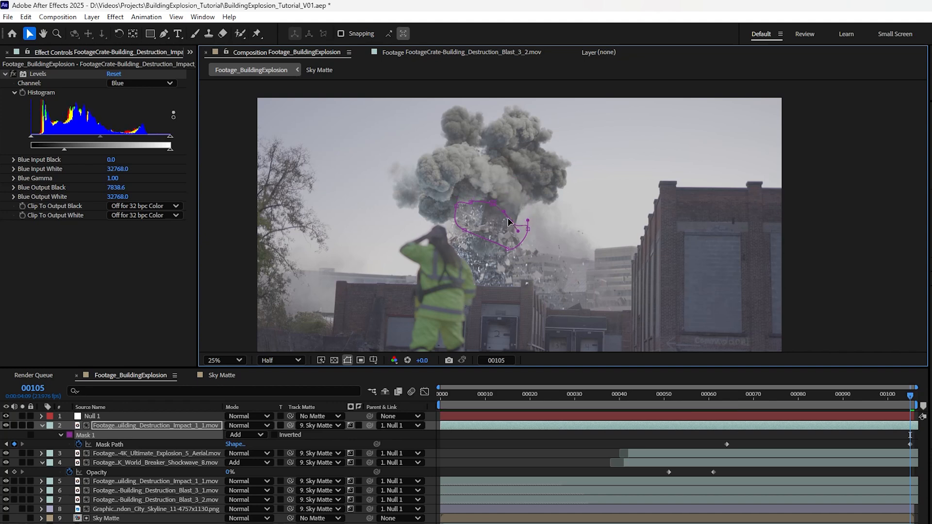
left_click(686, 402)
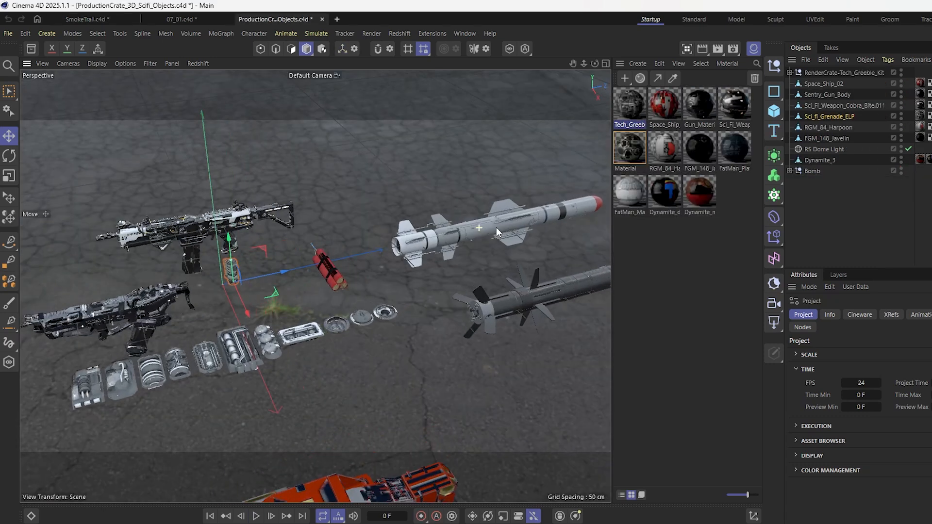
Inspect the sci-fi weapon models in Cinema 4D and browse the categories of ProductionCrate's 3D Models library.
left_click_drag(496, 227, 297, 264)
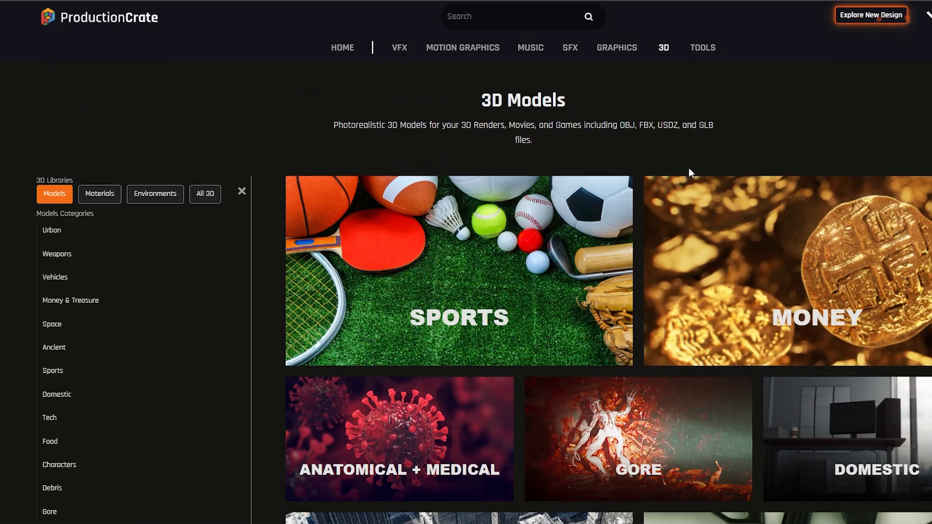
scroll(689, 177, "down", 2)
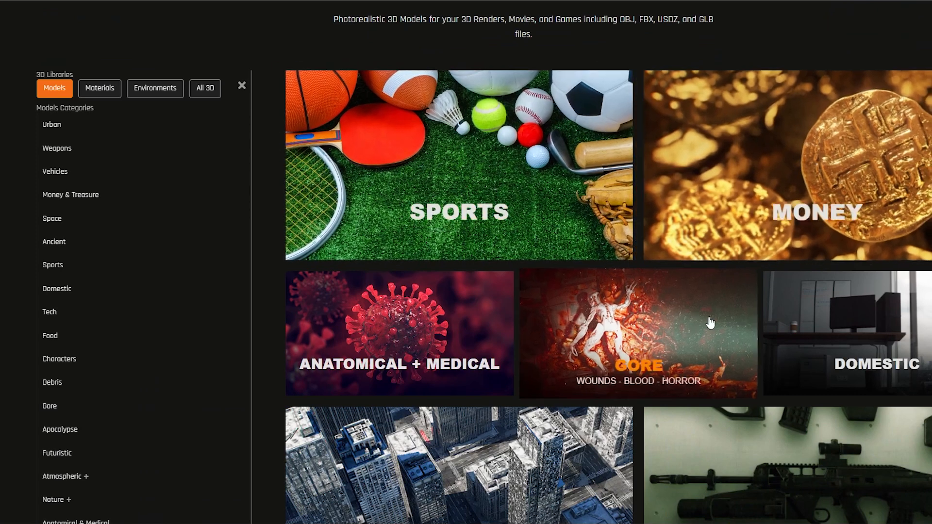
scroll(683, 375, "down", 4)
left_click(653, 304)
scroll(534, 413, "down", 3)
scroll(709, 135, "down", 10)
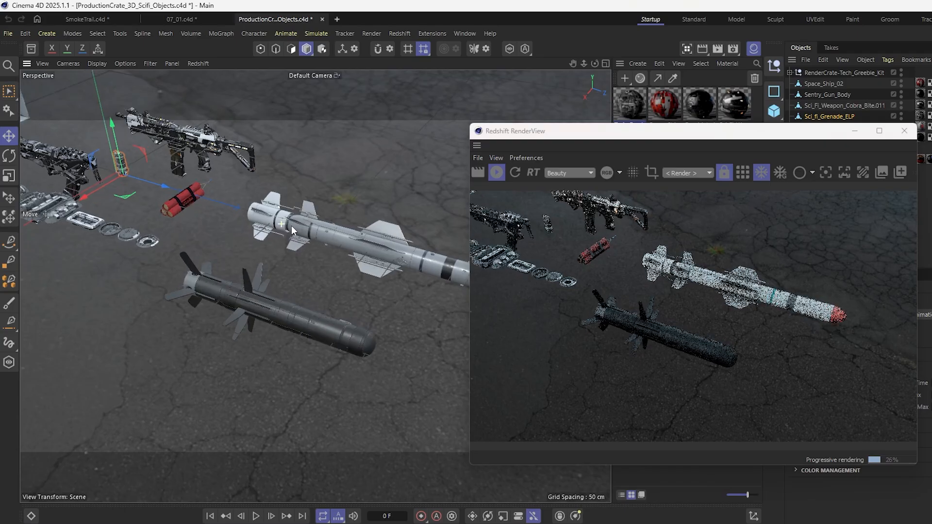
mouse_move(284, 212)
left_mouse_down()
mouse_move(304, 275)
mouse_move(159, 293)
mouse_move(146, 258)
mouse_move(331, 263)
mouse_move(319, 293)
mouse_move(267, 214)
mouse_move(295, 214)
left_mouse_up()
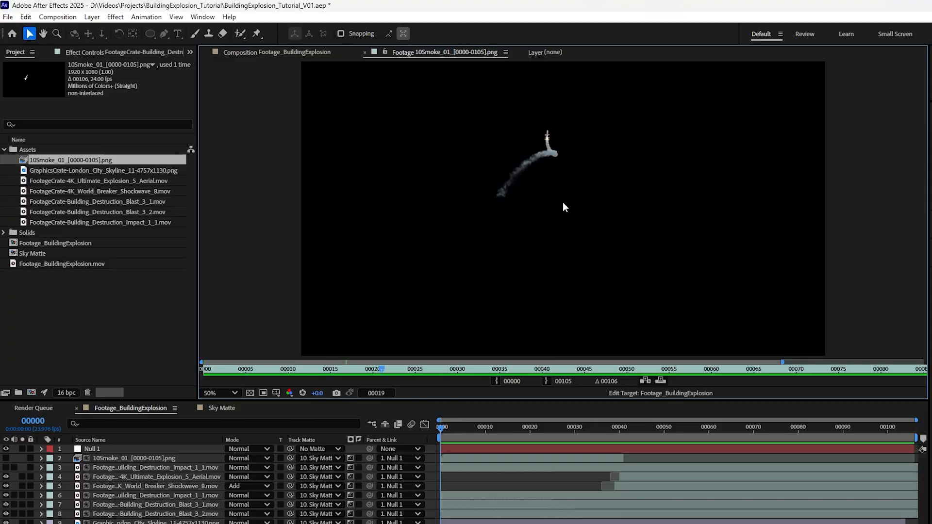
Turn on the visibility of the 10Smoke_01 layer in the Footage_BuildingExplosion composition and play it back from frame 0.
left_click_drag(486, 432, 430, 437)
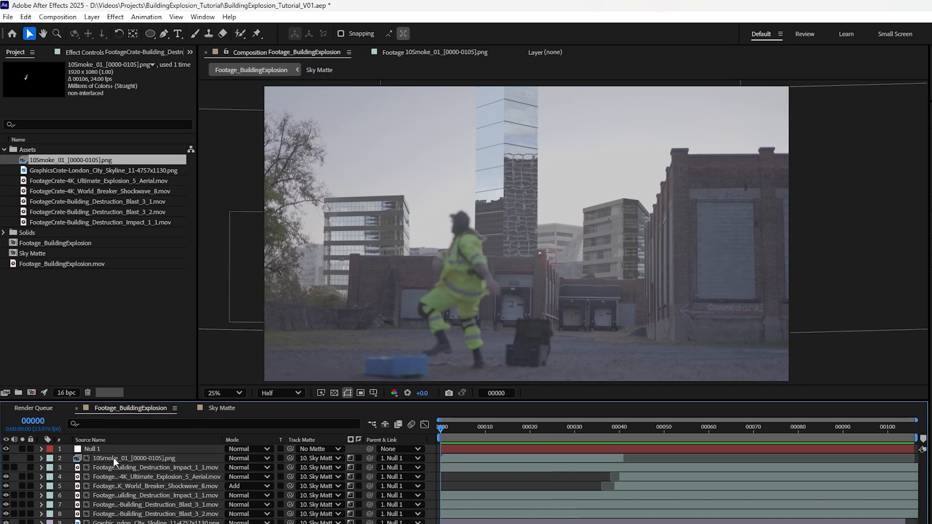
left_click(5, 459)
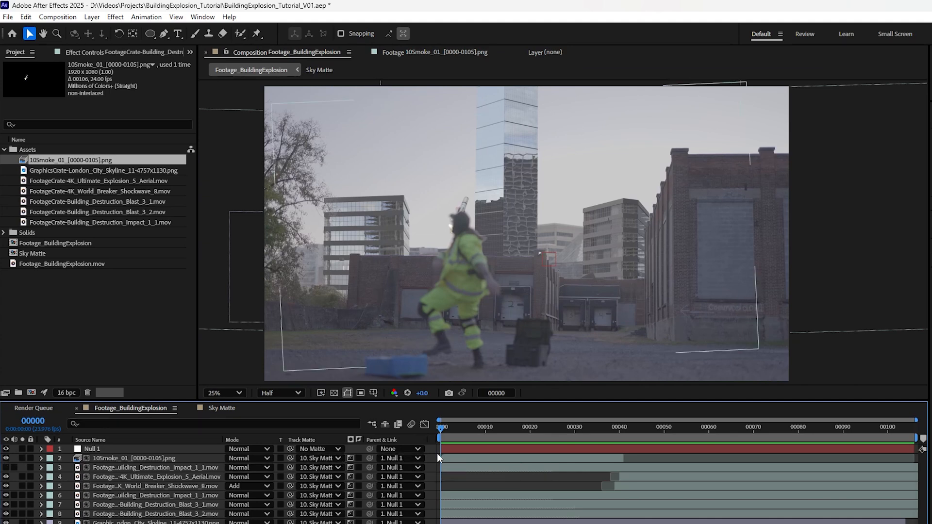
key("space")
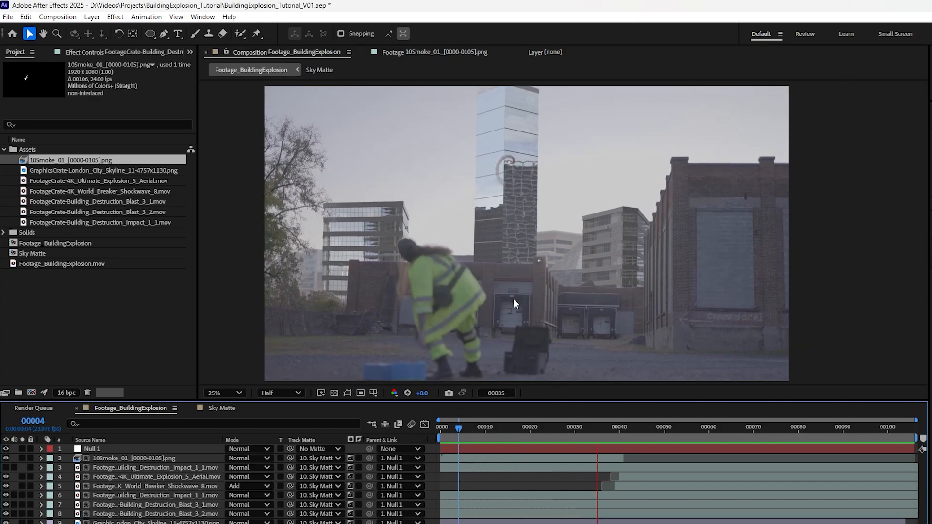
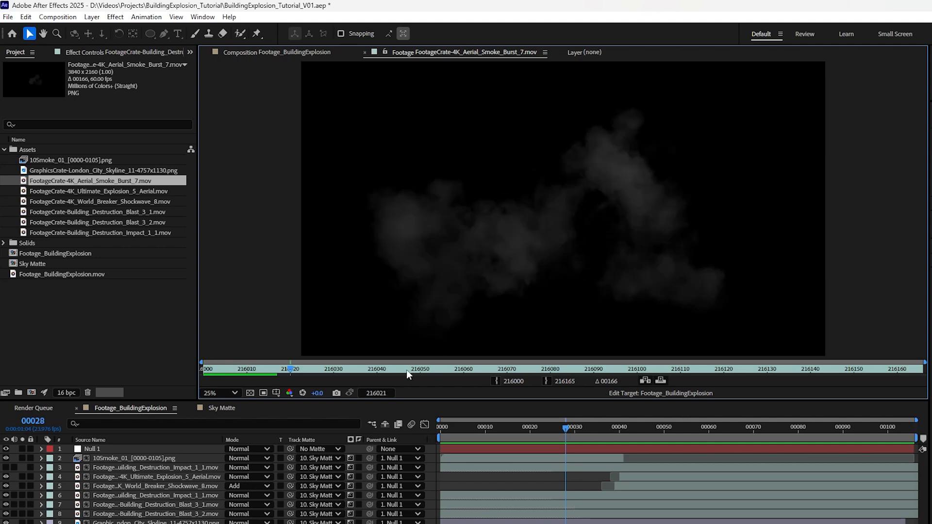
Review the aerial smoke burst clip on its own and composited behind the missile trail.
left_click_drag(304, 369, 203, 369)
key("space")
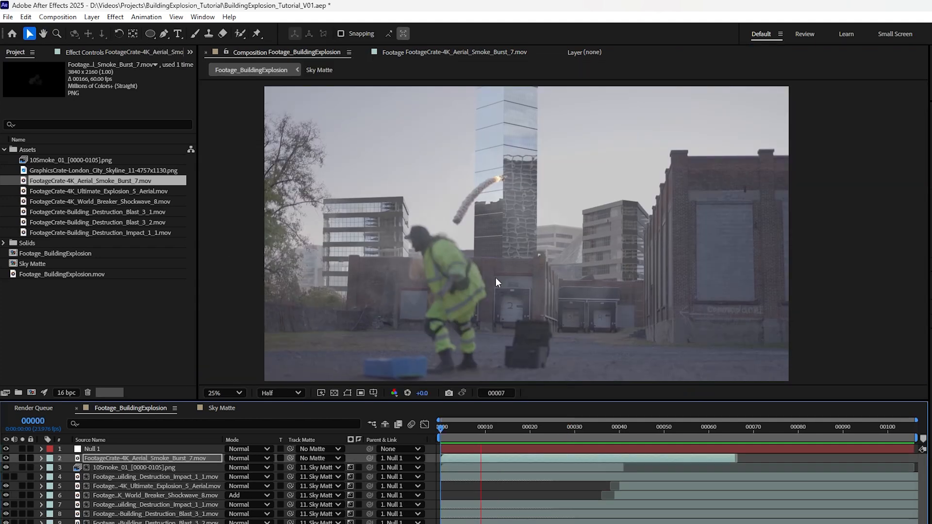
left_click(640, 425)
left_click_drag(640, 424, 516, 448)
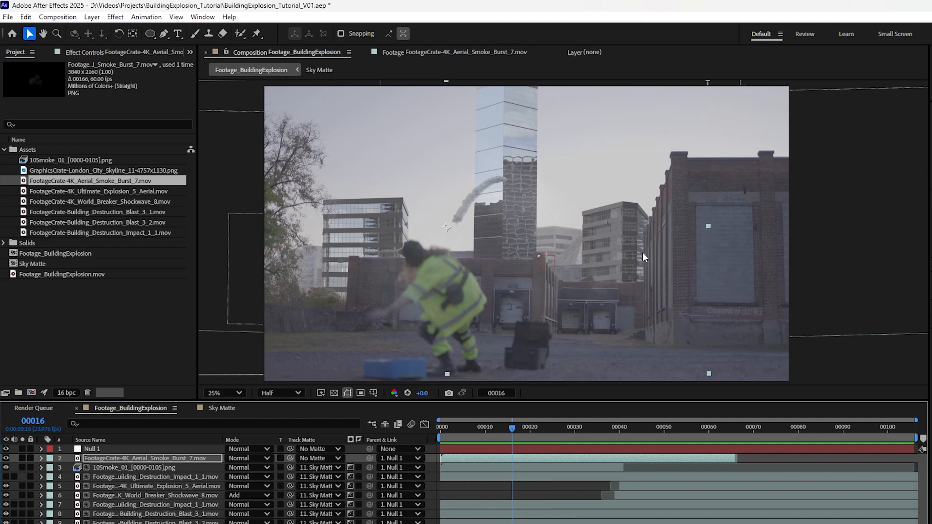
key("space")
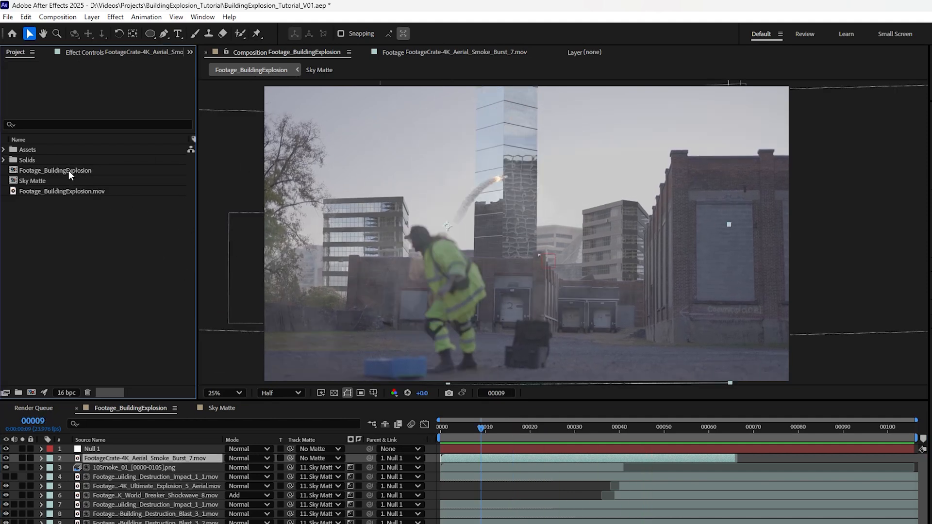
Nest Footage_BuildingExplosion in a new composition and rename that composition Finishing FX.
left_click_drag(65, 170, 31, 395)
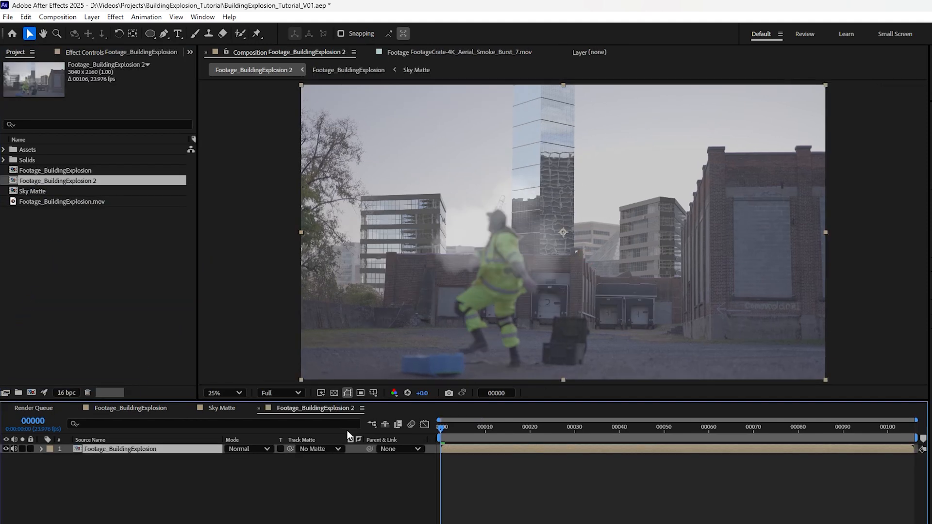
right_click(312, 413)
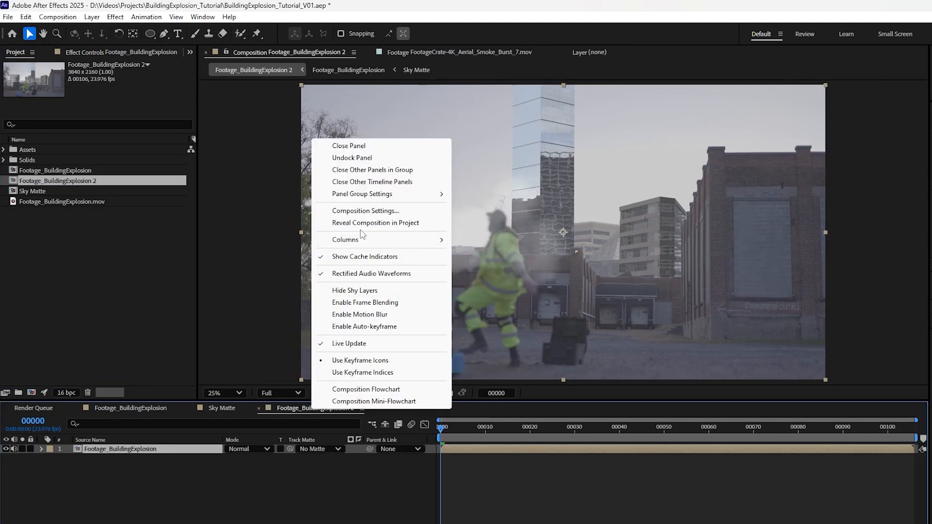
left_click(365, 211)
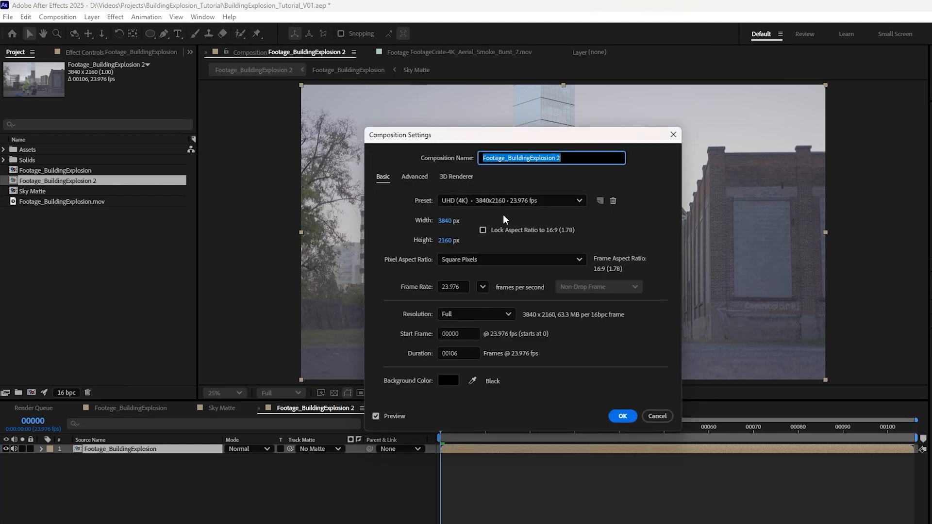
type("Finishing FX")
key("Return")
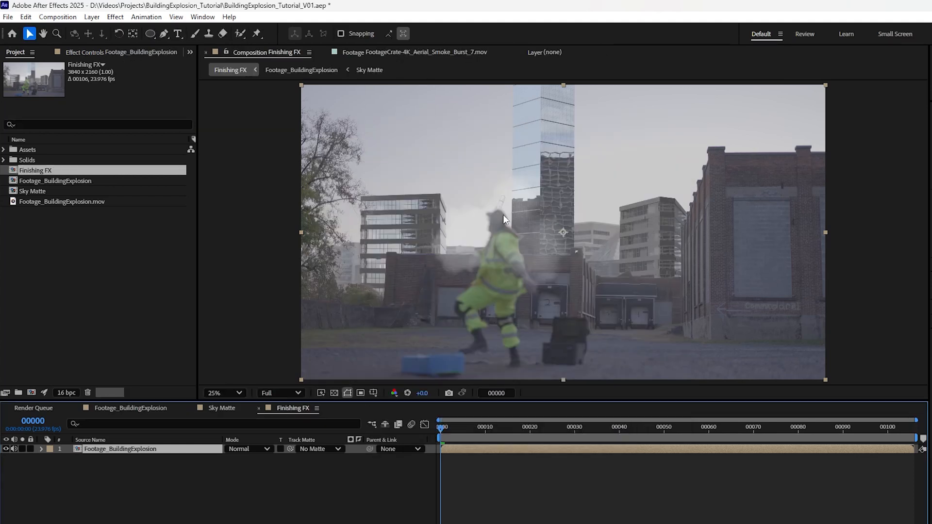
Duplicate the nested footage layer and trim the upper copy to start at the missile impact on frame 39.
key("space")
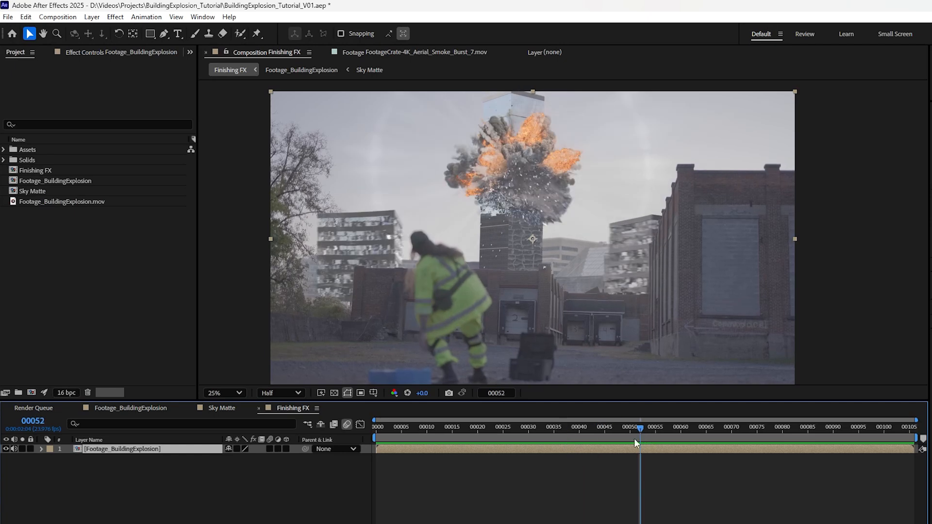
mouse_move(578, 434)
left_mouse_down()
mouse_move(532, 430)
mouse_move(571, 435)
left_mouse_up()
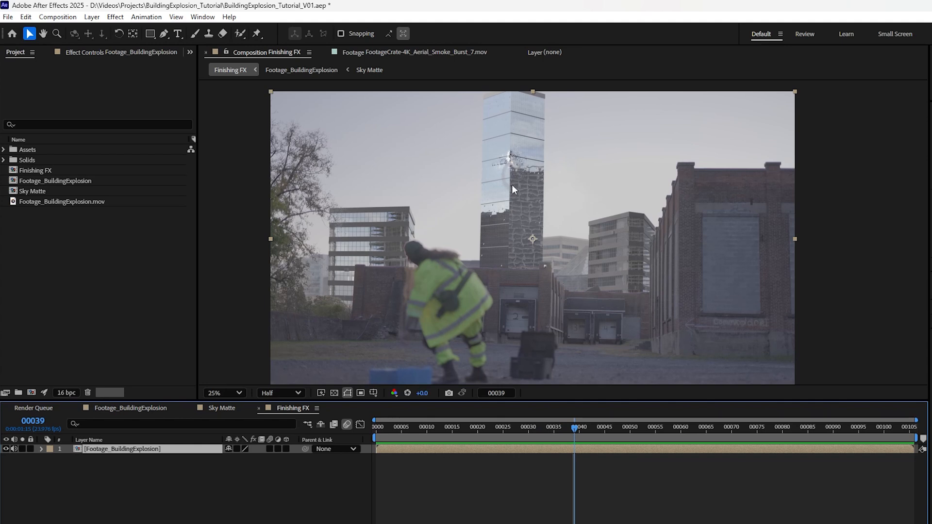
key("ctrl+d")
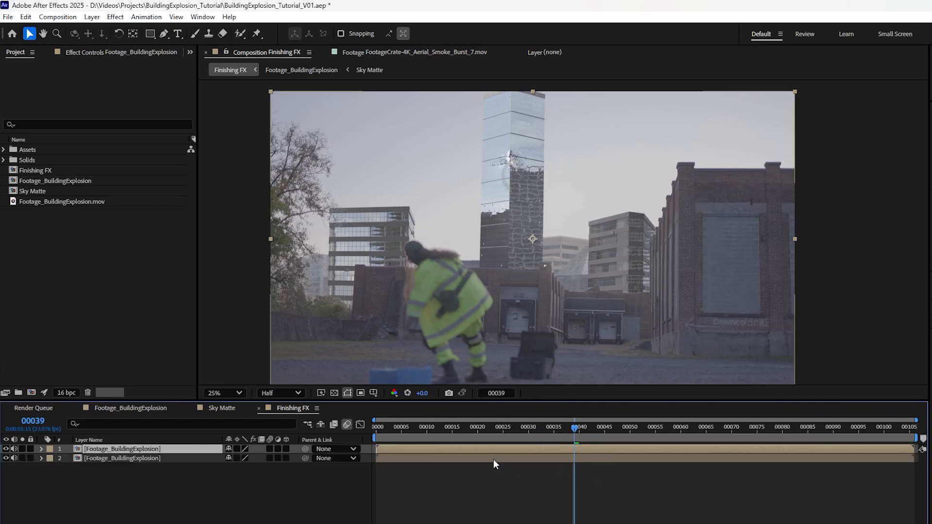
left_click_drag(377, 461, 575, 465)
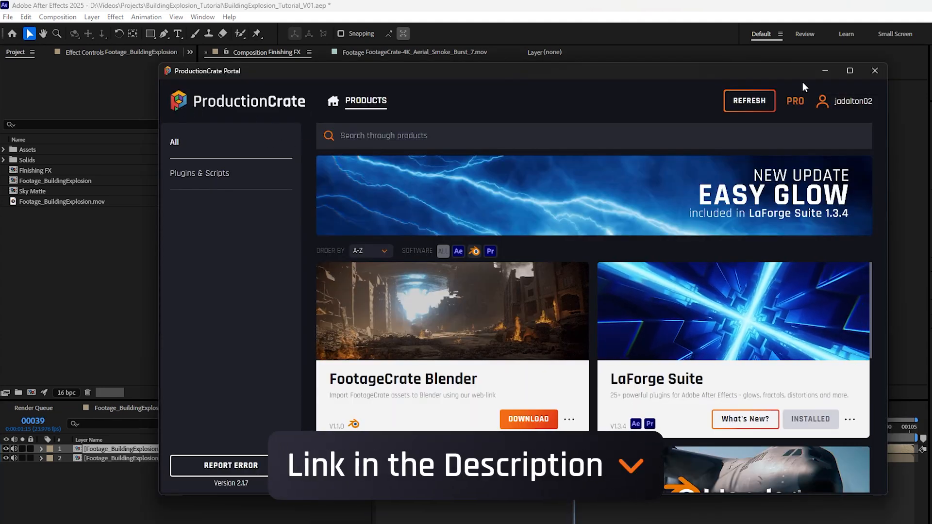
Dismiss the ProductionCrate Portal and apply the Crates Easy Glow effect to the trimmed upper footage layer.
left_click(825, 72)
key("ctrl+space")
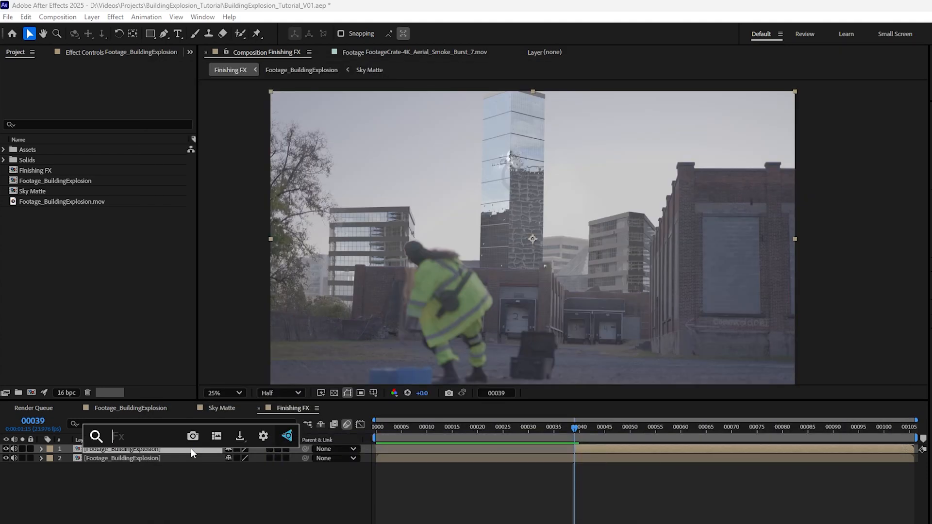
type("easy")
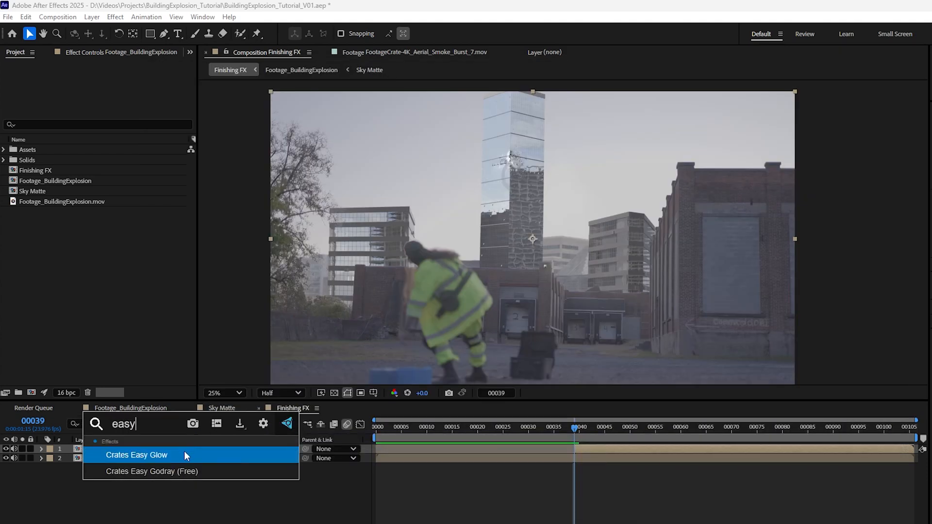
left_click(185, 451)
Set the Easy Glow tint to a light orange and its tint strength to 138.
left_click(113, 226)
type("FF6600")
left_click_drag(487, 223, 506, 210)
left_click(631, 221)
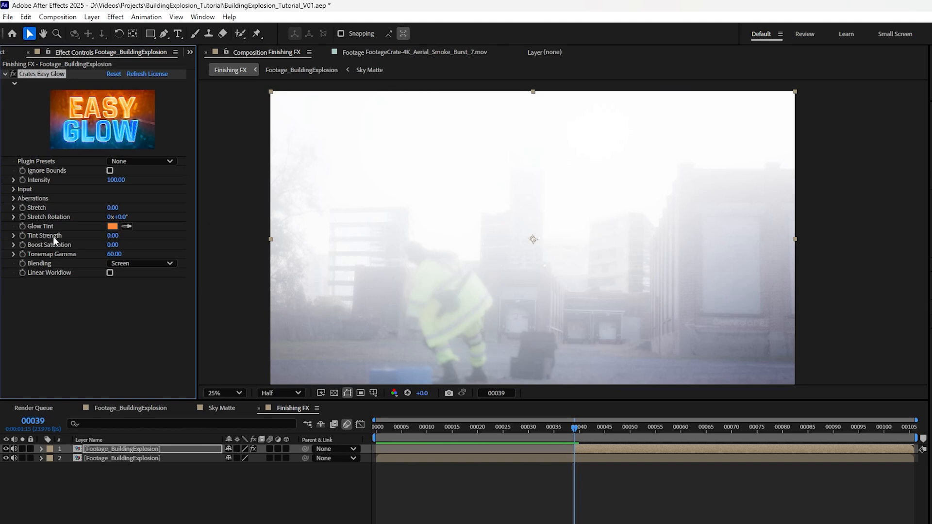
left_click_drag(115, 241, 142, 239)
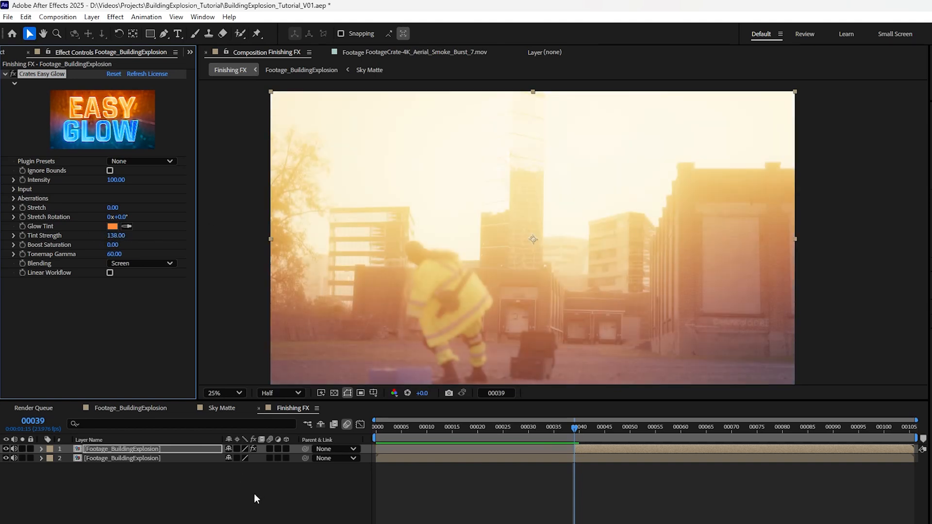
Create a light orange solid layer above the footage and hide it.
key("ctrl+y")
left_click(522, 369)
left_click_drag(492, 258, 489, 210)
left_click(632, 220)
left_click(606, 388)
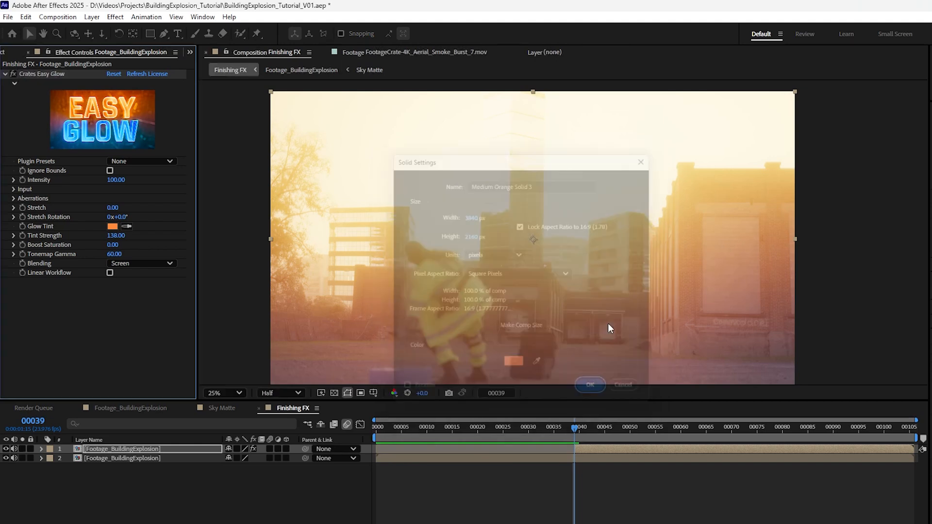
left_click(6, 449)
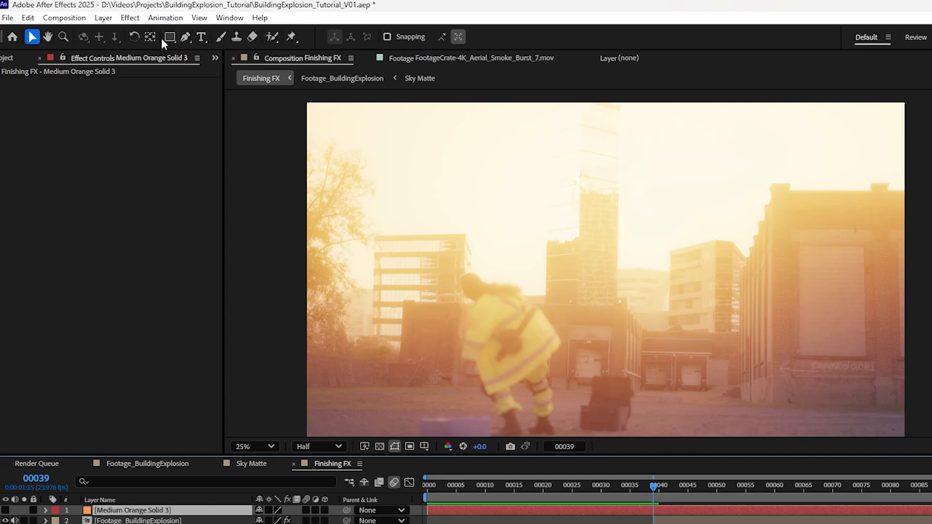
Draw a circular ellipse mask on the orange solid, centred on the missile's impact point on the tower.
left_click(169, 37)
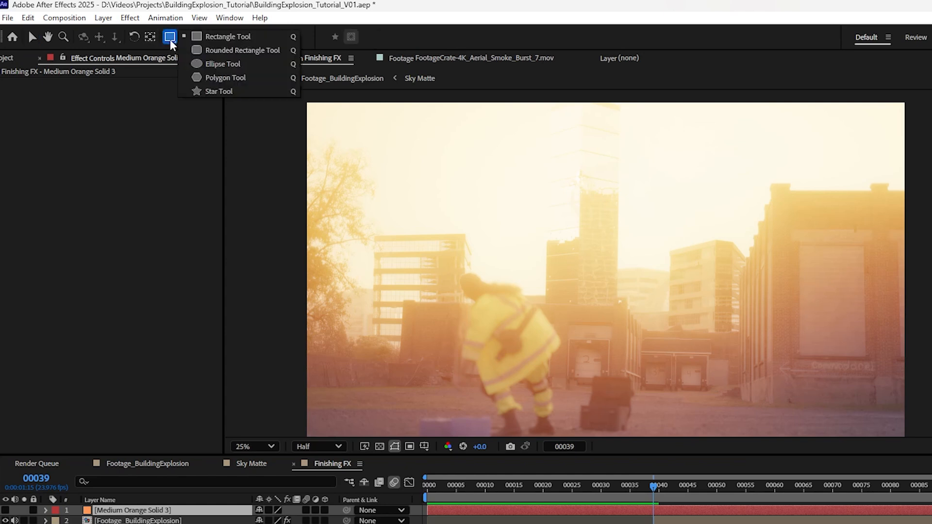
left_click(236, 64)
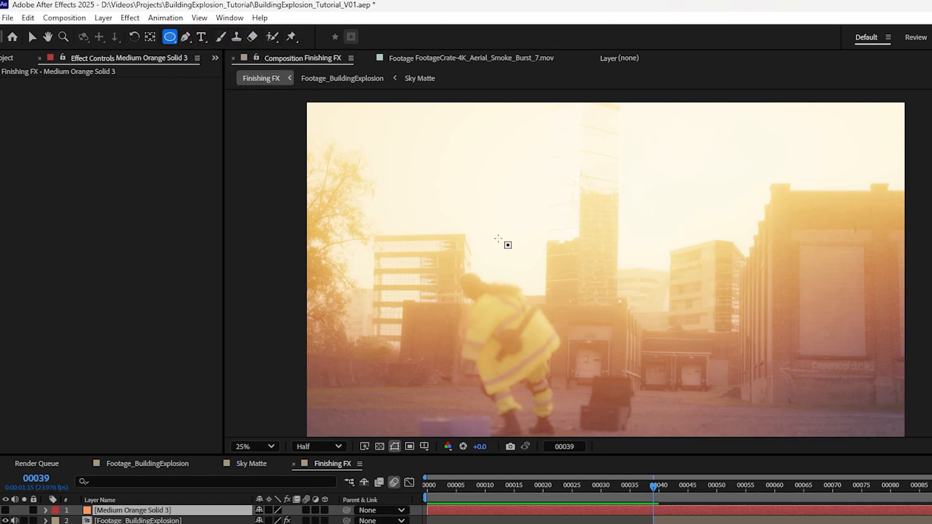
left_click(580, 177)
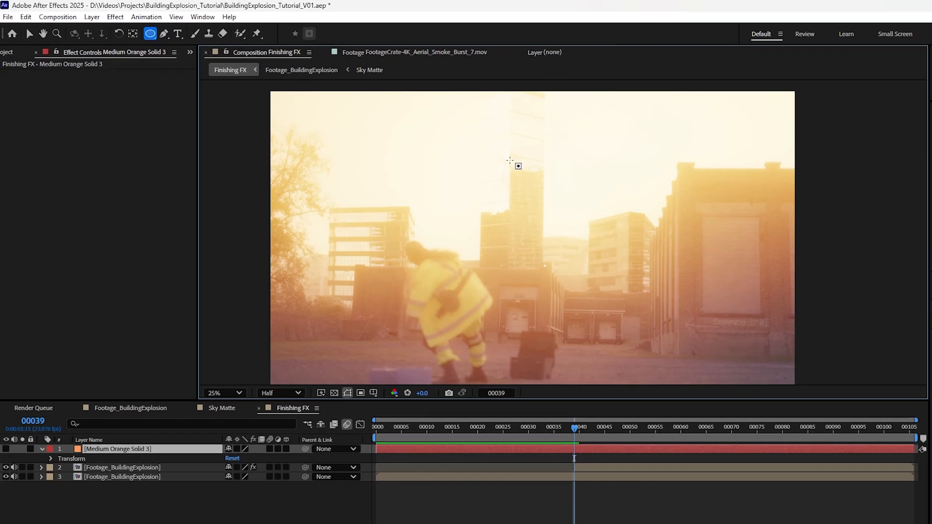
left_click_drag(509, 160, 575, 222)
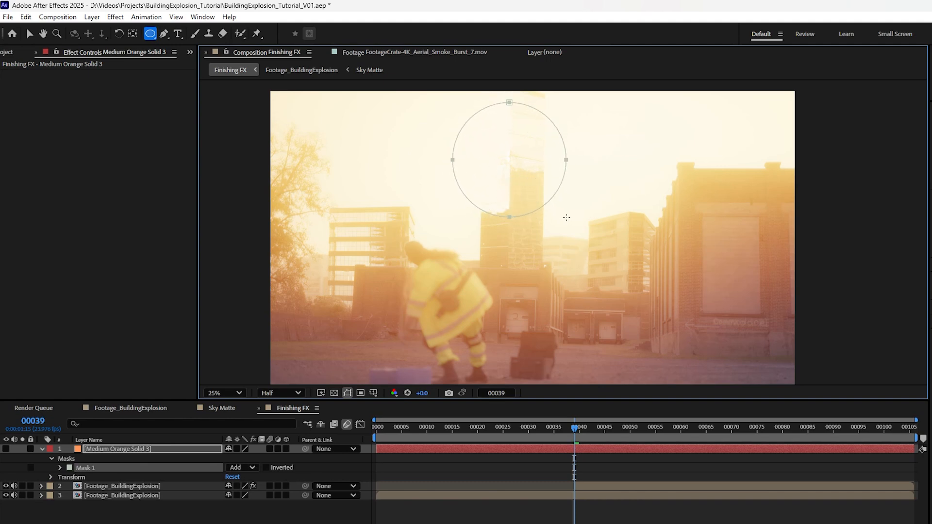
Show the masked orange solid again and set its blending mode to Add.
left_click(6, 449)
key("F4")
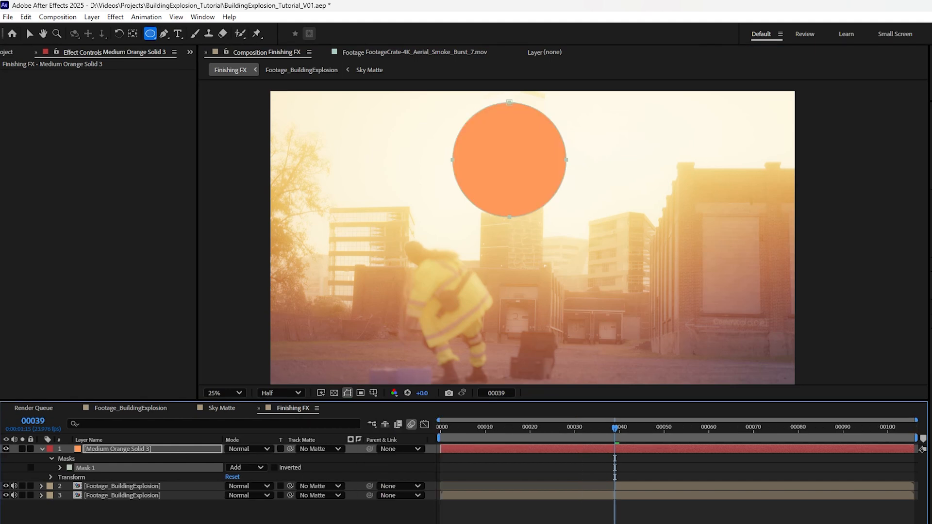
left_click(262, 449)
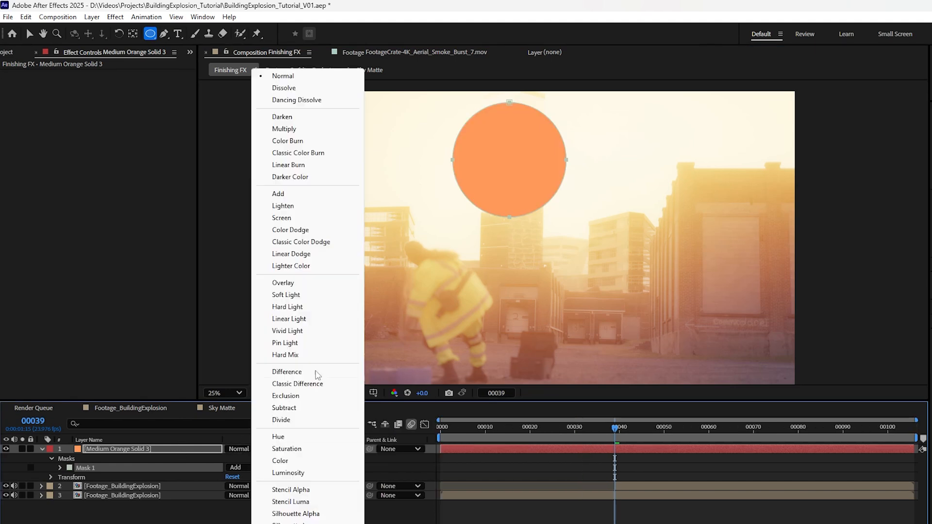
left_click(298, 196)
Feather the solid's circular mask by 733 pixels and trim the solid to start at frame 39.
key("f")
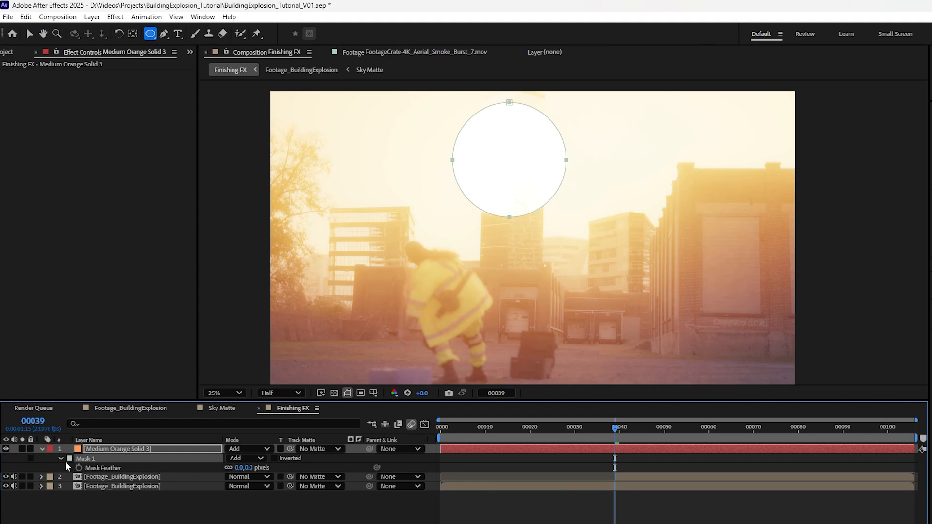
left_click_drag(248, 468, 388, 467)
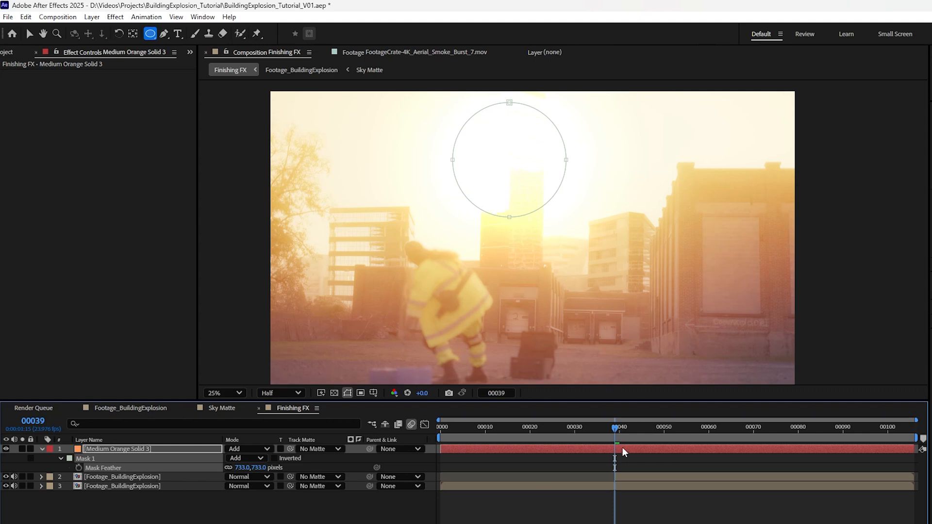
left_click(158, 453)
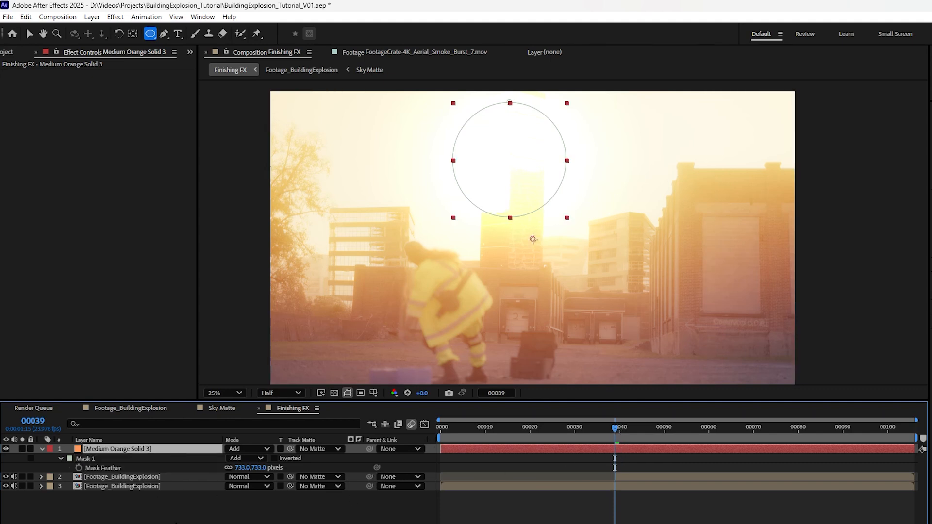
key("alt+bracketleft")
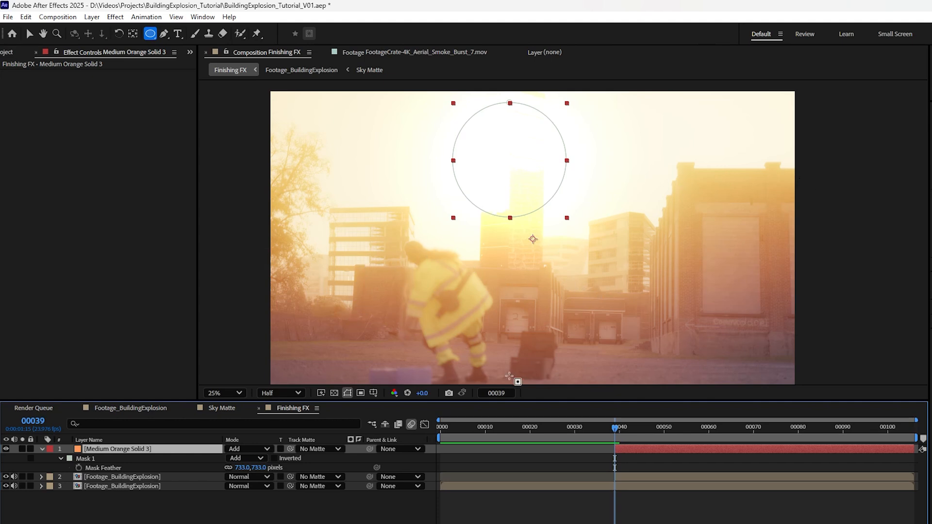
Keyframe the solid's mask expansion at 1353 pixels on frame 39 and reduce it on frame 40 for a brief flash.
key("m")
key("m")
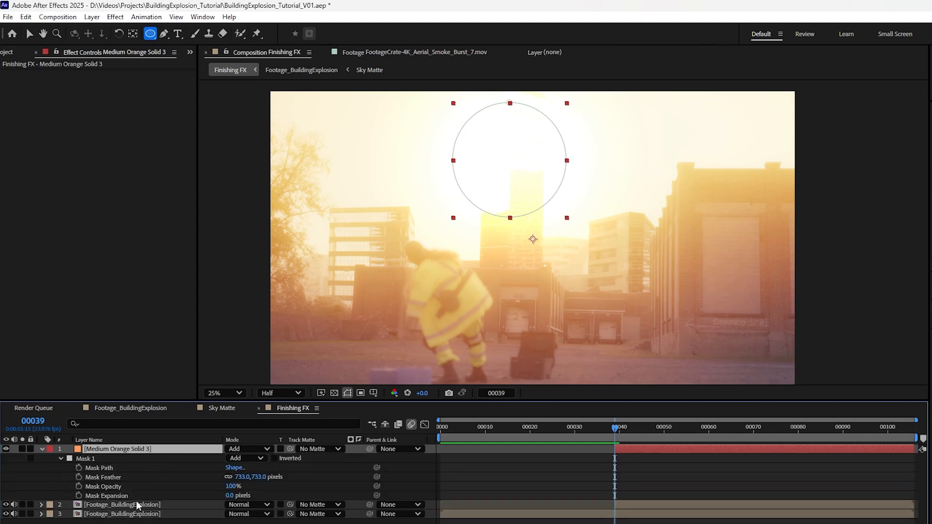
left_click_drag(229, 495, 918, 466)
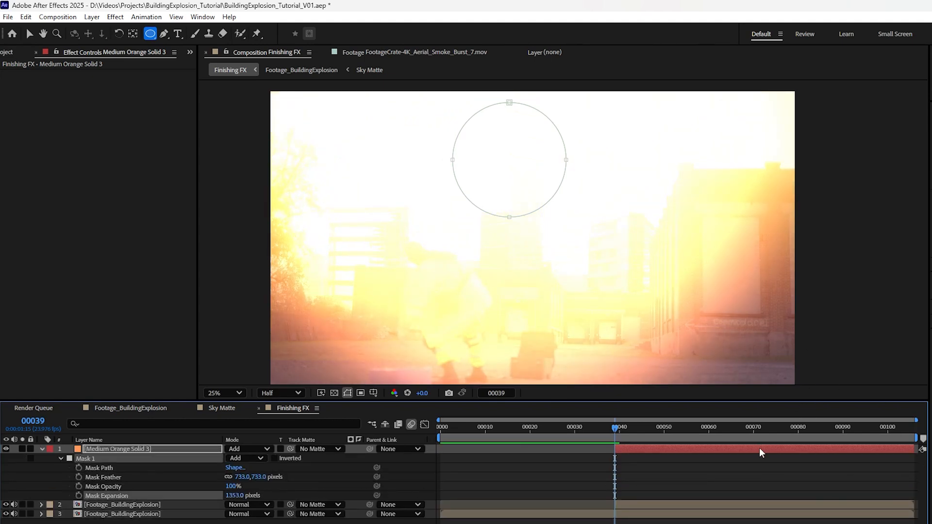
left_click(78, 496)
left_click_drag(615, 432, 619, 431)
left_click_drag(235, 495, 150, 498)
key("u")
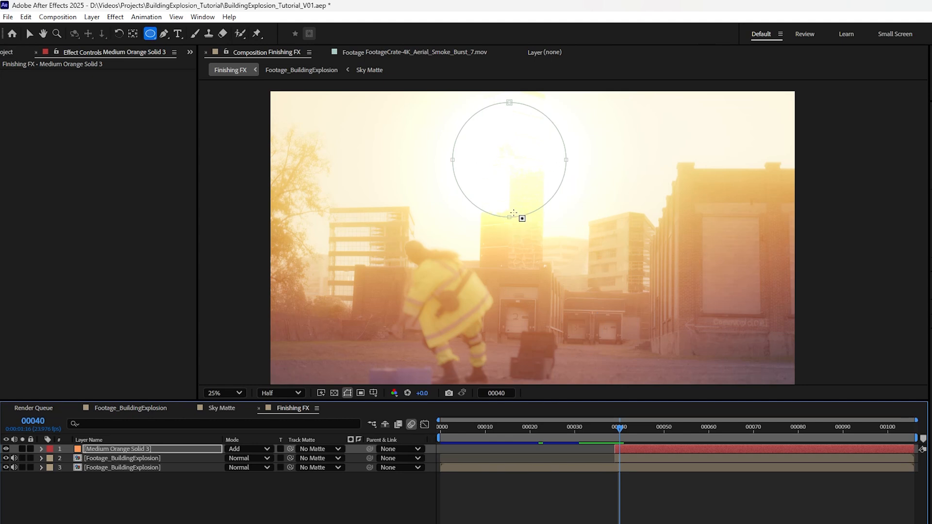
Trim the orange solid and the glowing footage copy together so both end at frame 40.
left_click(136, 459)
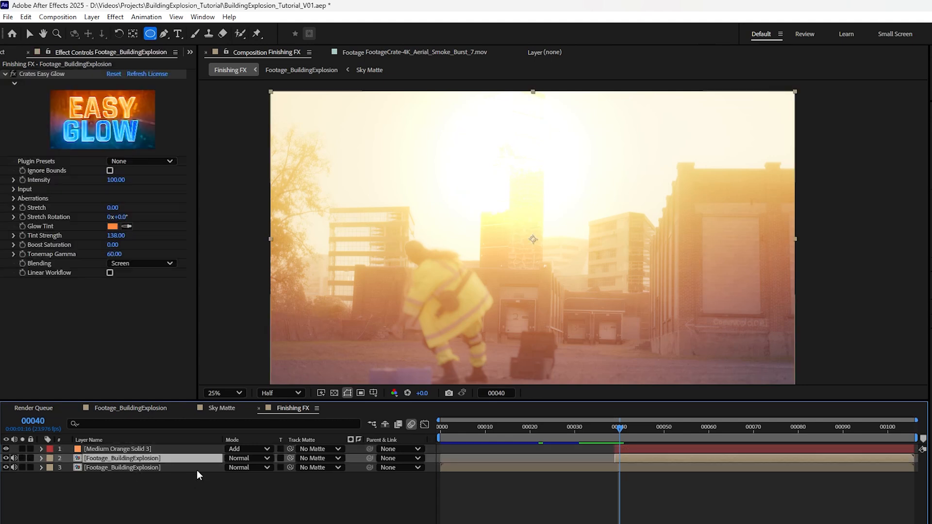
left_click(136, 450, "ctrl")
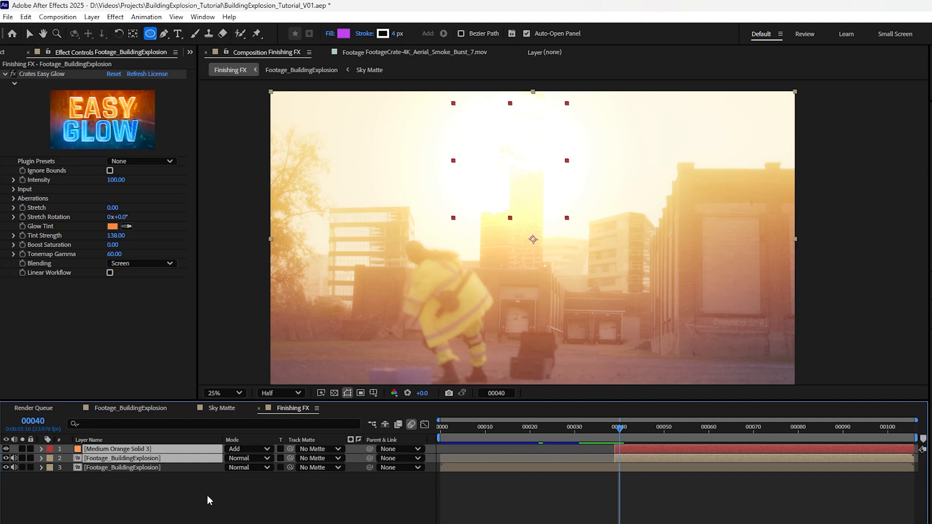
key("alt+bracketright")
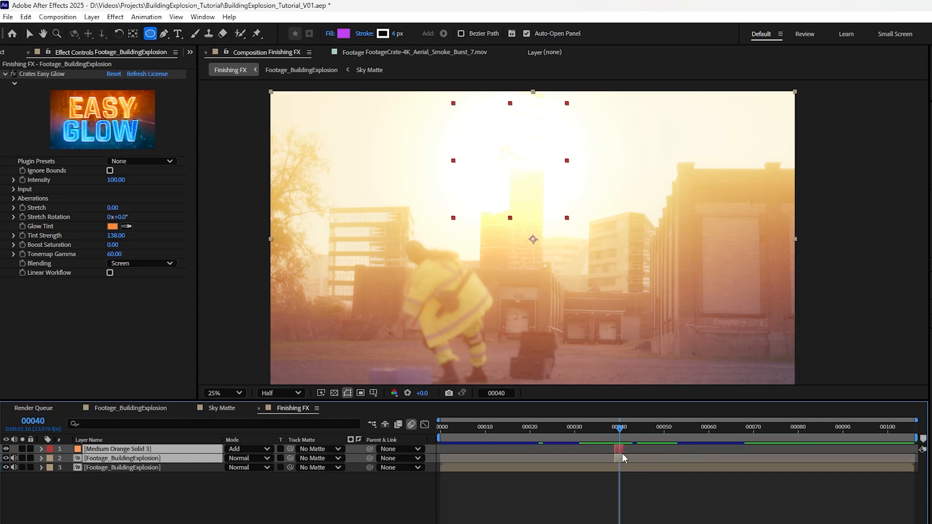
Duplicate the base Footage_BuildingExplosion layer and trim the copy to start at frame 41.
left_click_drag(621, 435, 625, 431)
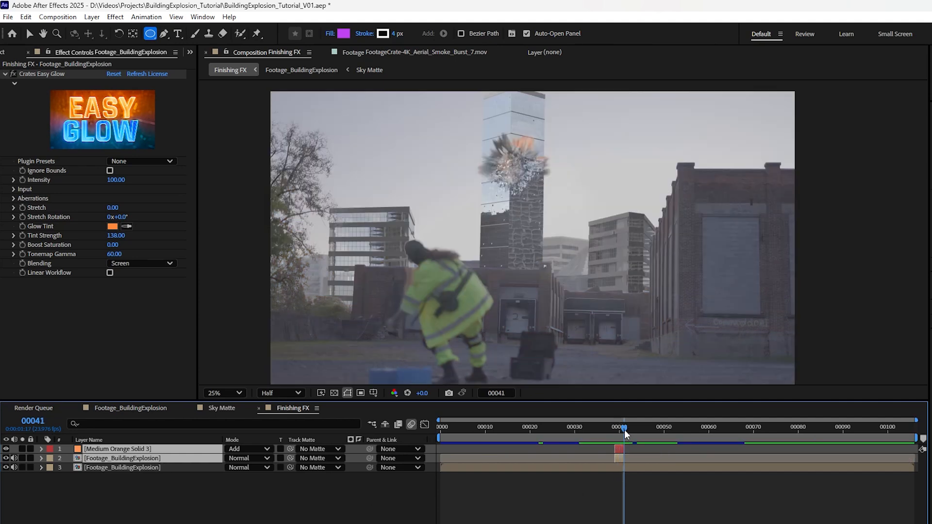
left_click(184, 469)
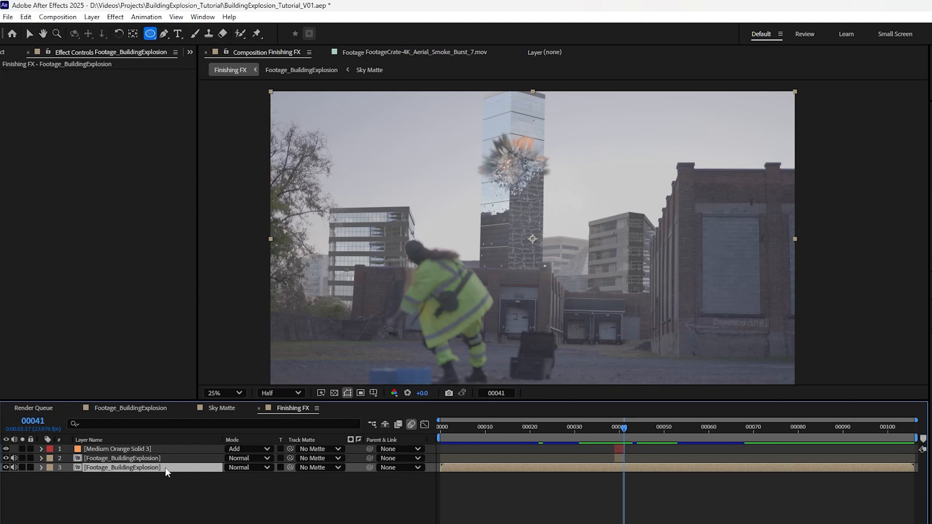
key("ctrl+d")
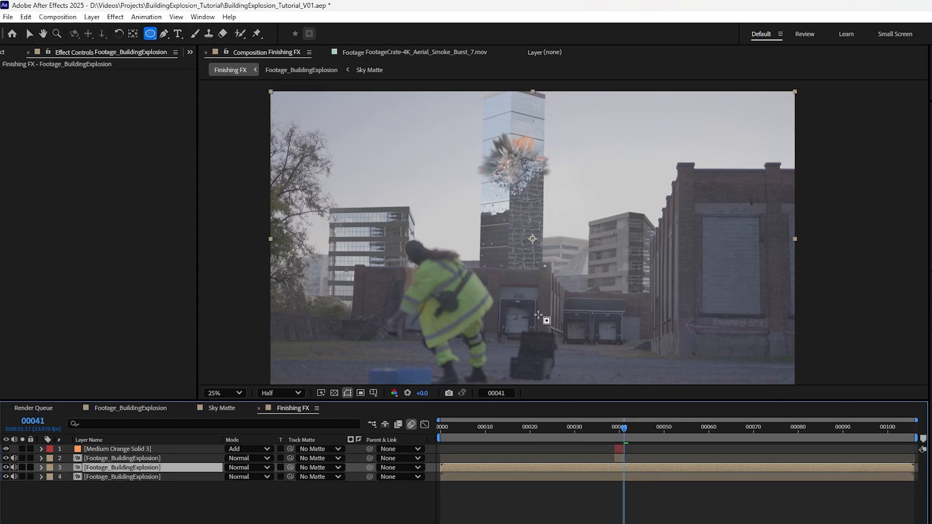
key("alt+bracketleft")
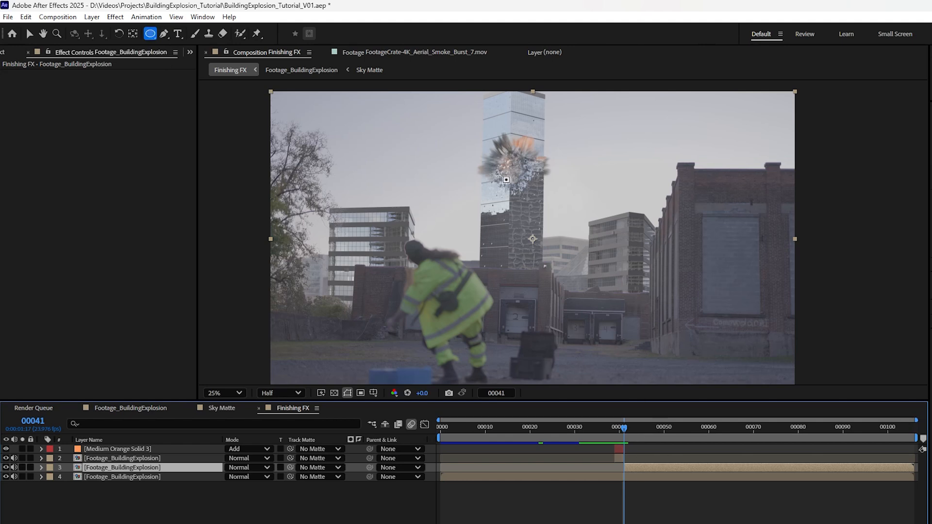
Draw an ellipse mask around the blast on the new footage copy and set the mask mode to Subtract.
left_click_drag(504, 163, 578, 231)
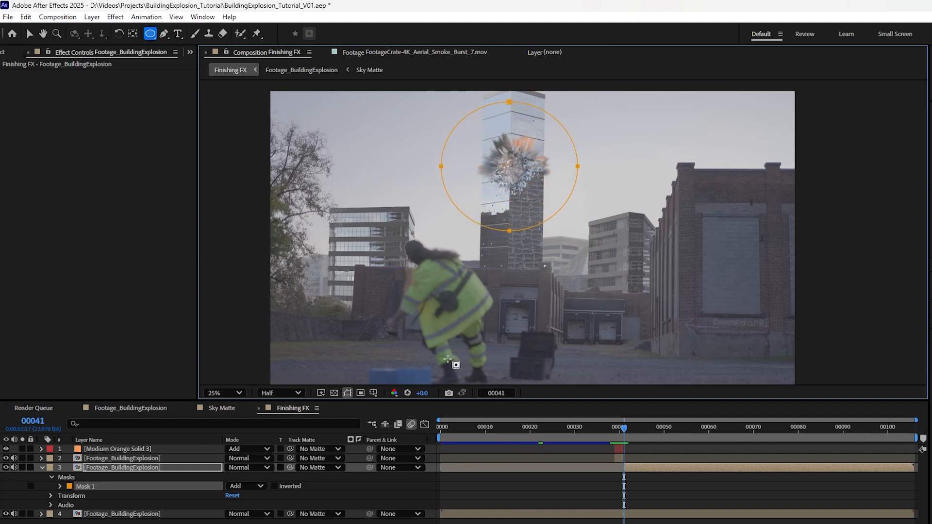
left_click(248, 486)
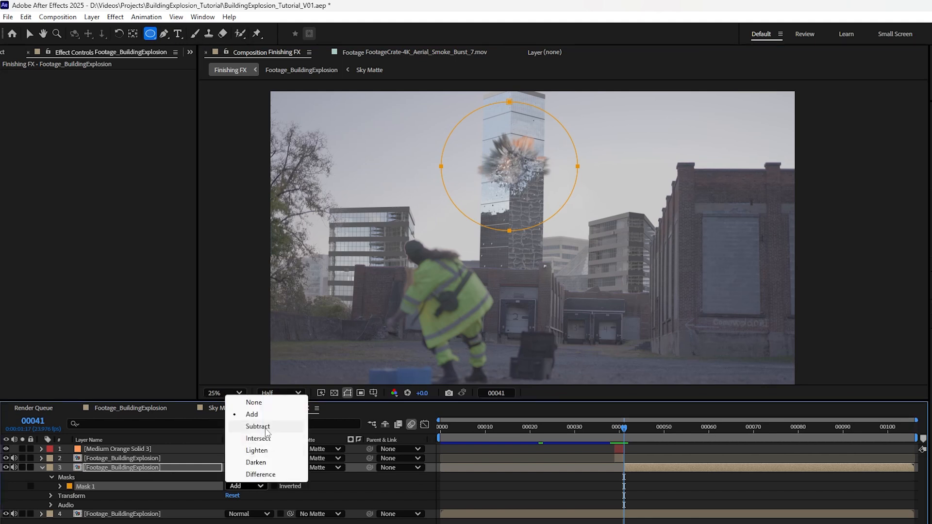
left_click(257, 427)
Apply Levels to the masked footage copy and raise Input Black to about 23258.9 to darken the surroundings.
left_click(162, 468)
key("ctrl+space")
type("leve")
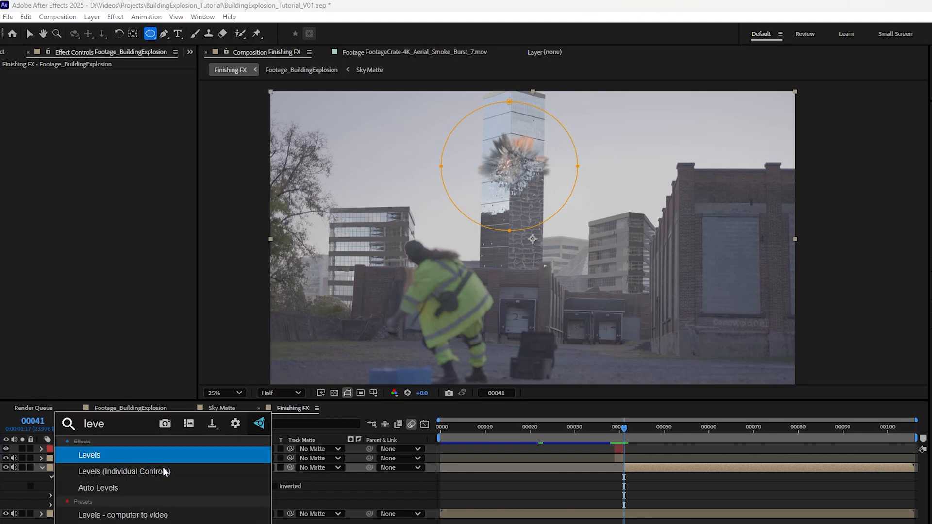
key("Return")
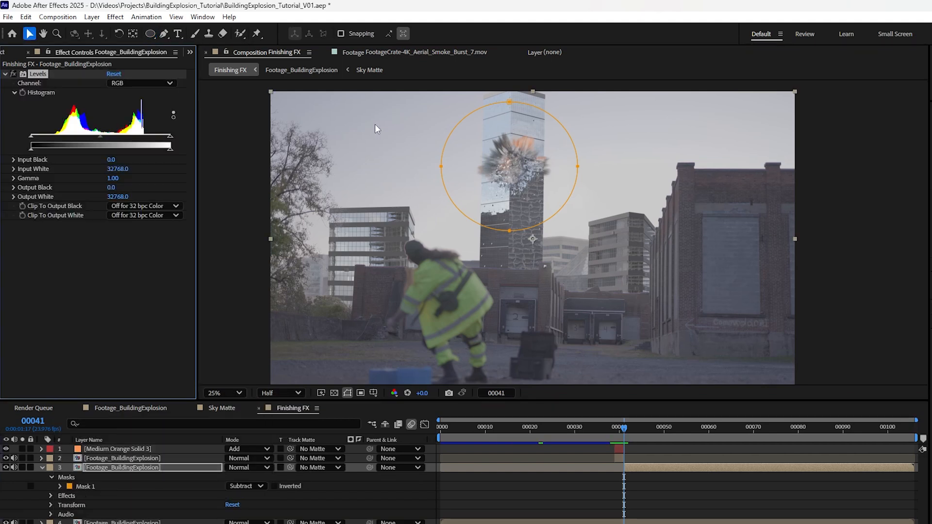
left_click_drag(34, 138, 130, 154)
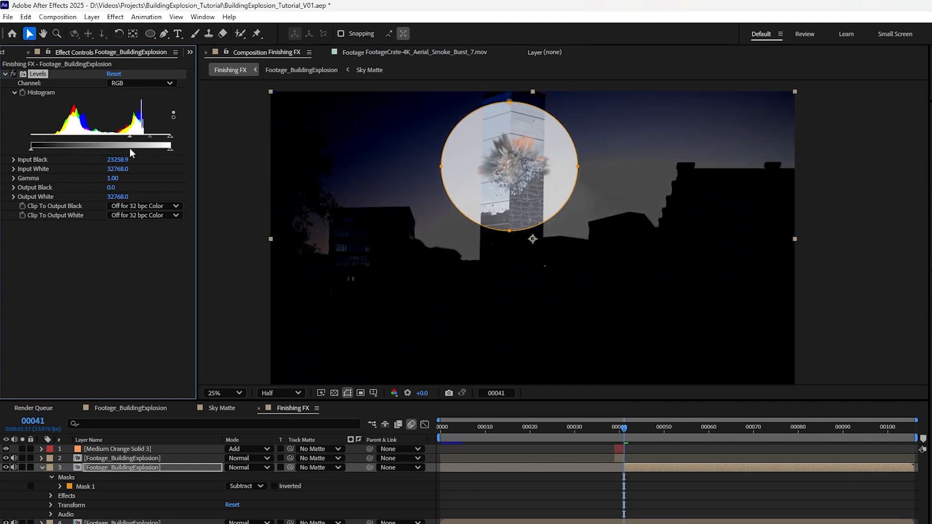
Feather the darkened copy's subtracting mask by 406 pixels.
key("f")
left_click_drag(250, 488, 333, 492)
left_click_drag(385, 489, 478, 492)
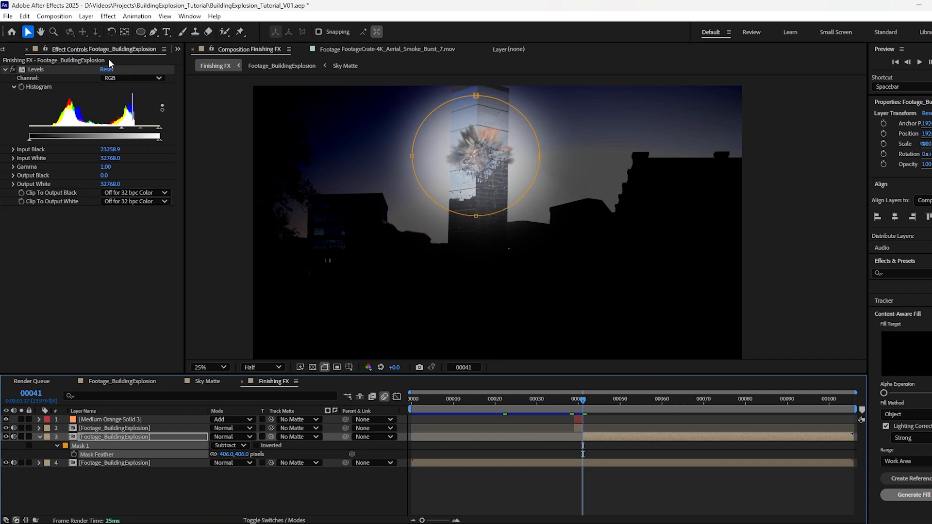
Add an adjustment layer above the darkened footage copy and trim it to start at frame 41.
left_click(86, 16)
mouse_move(102, 28)
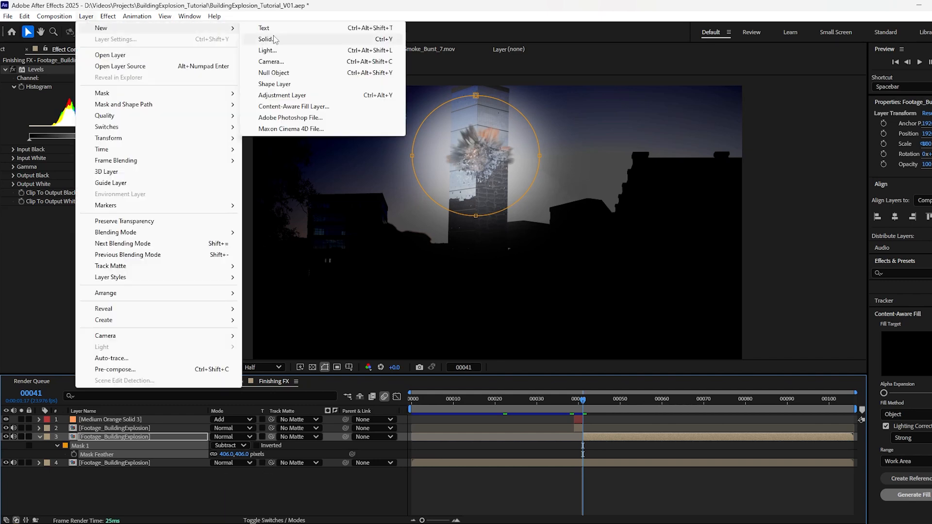
left_click(285, 95)
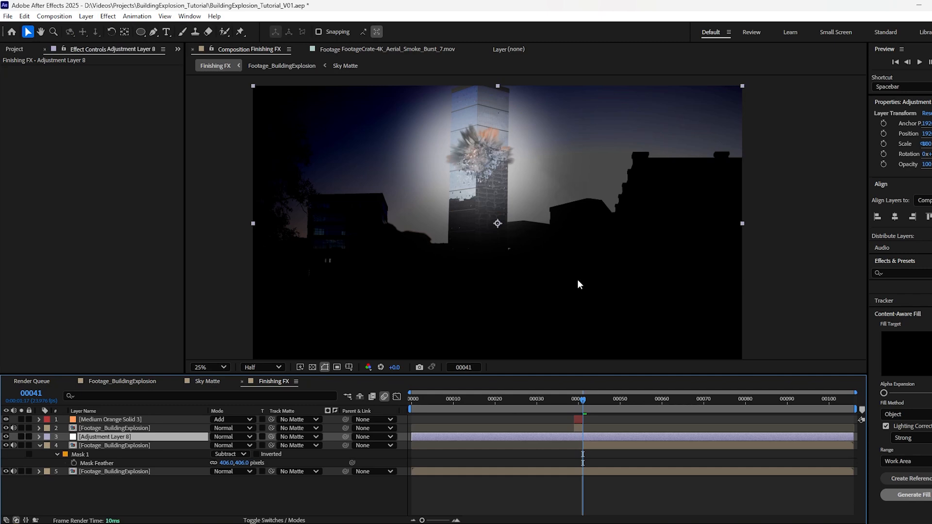
key("ctrl+z")
key("ctrl+shift+z")
key("alt+bracketleft")
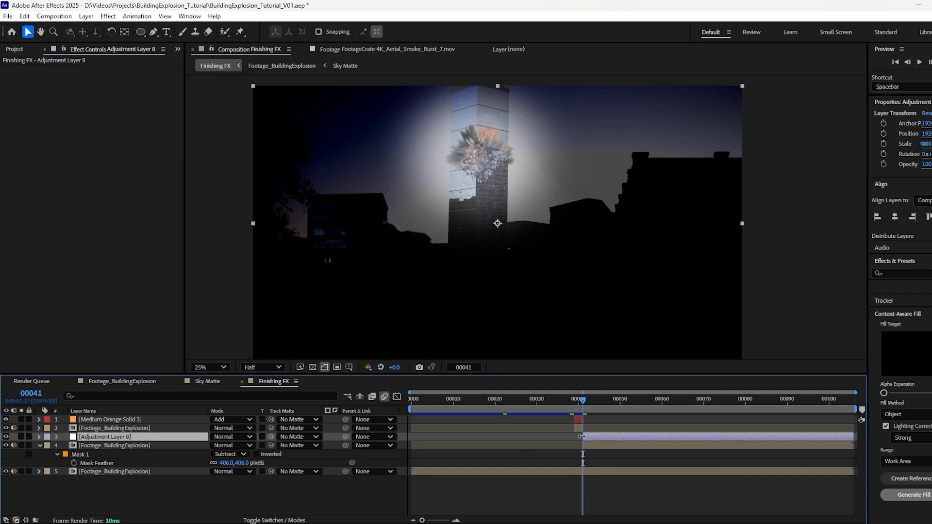
Apply Curves to the adjustment layer, raising the red channel and lowering the blue channel for a warm orange grade.
key("ctrl+space")
type("cu")
left_click(145, 440)
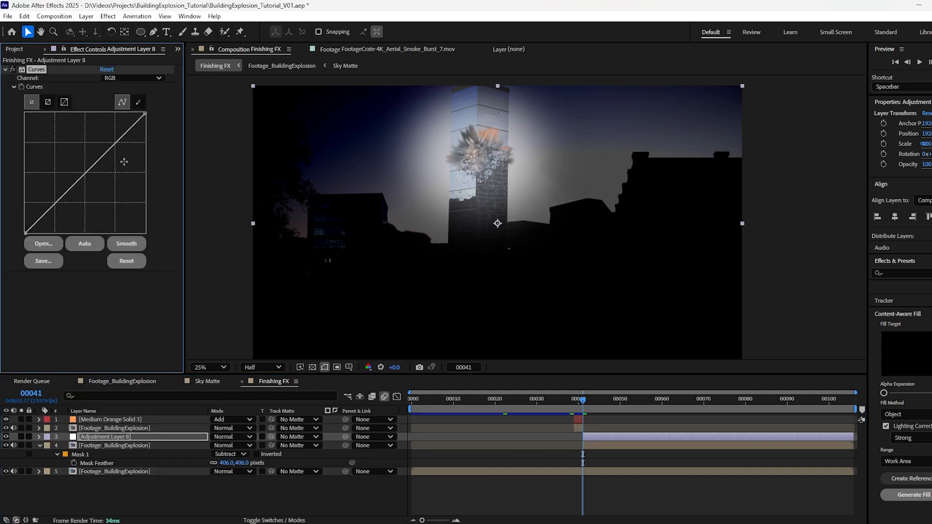
left_click_drag(84, 171, 98, 188)
left_click(131, 78)
left_click(117, 100)
left_click(131, 77)
left_click(116, 121)
Apply Crates Easy Godray (Free) to the adjustment layer and centre its rays on the blast at 1764, 560.
left_click(155, 436)
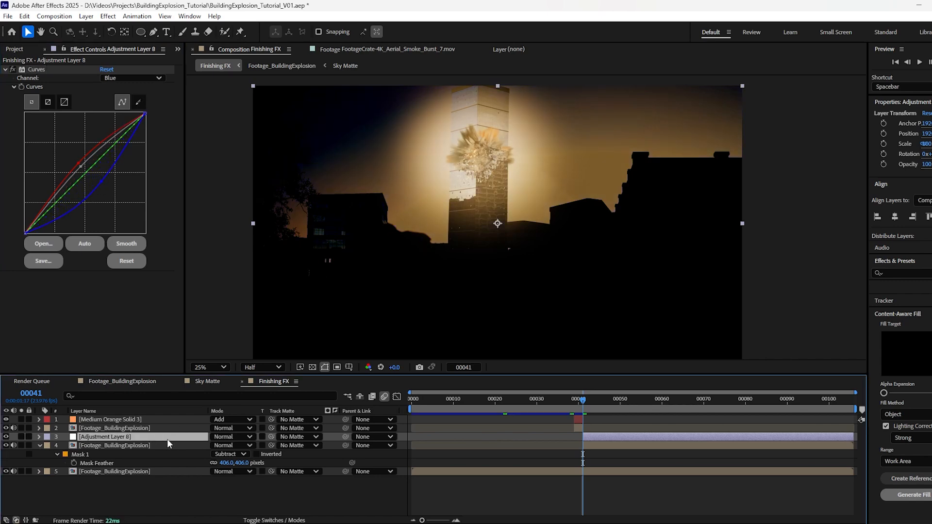
key("ctrl+space")
type("god")
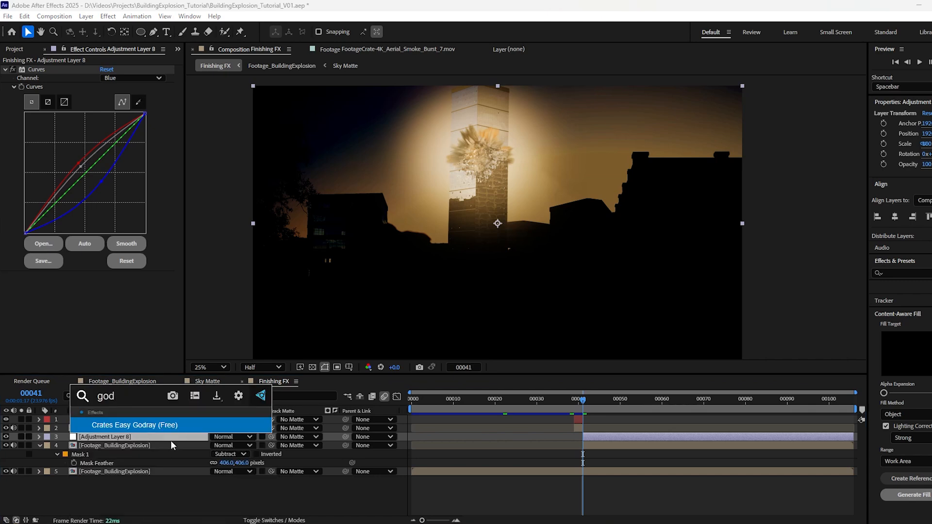
key("Return")
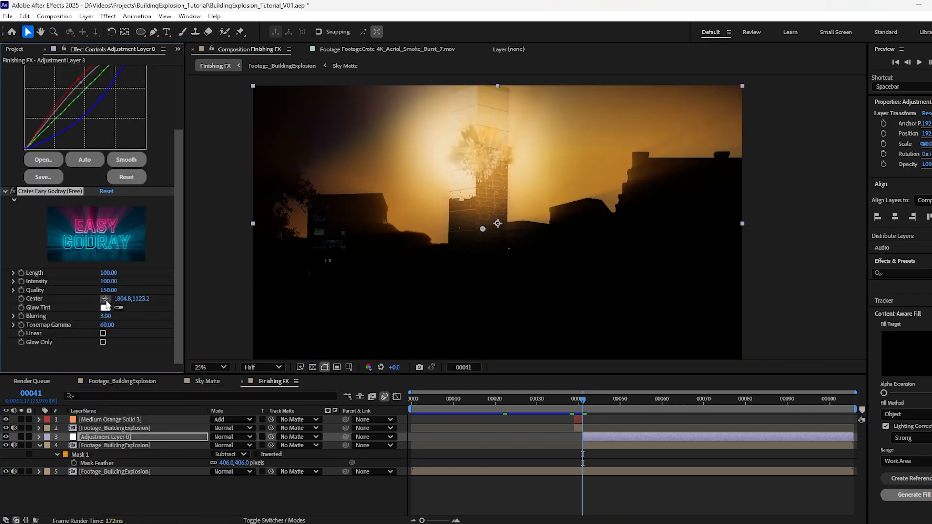
left_click_drag(444, 153, 478, 156)
Trim the adjustment layer and the darkened footage copy together so both end at frame 42.
left_click(583, 406)
left_click_drag(583, 406, 587, 406)
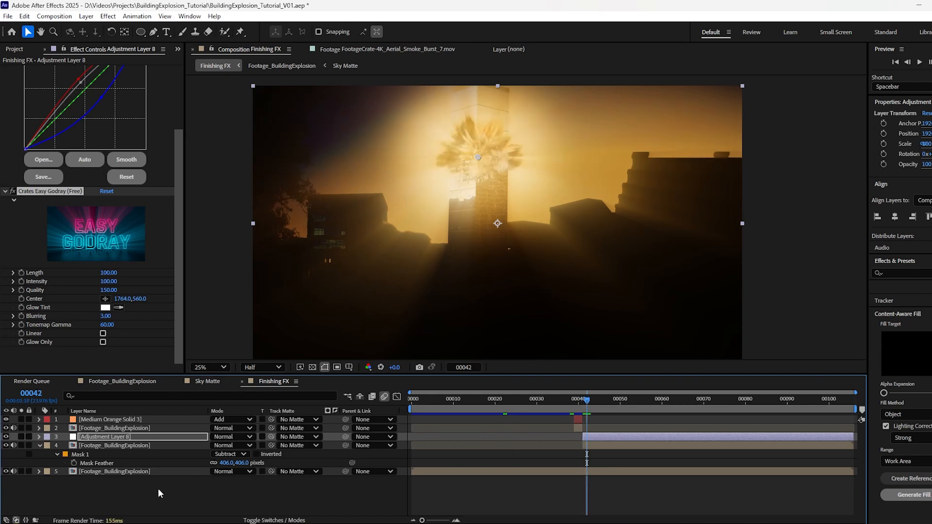
left_click(130, 445)
key("ctrl+shift+Up")
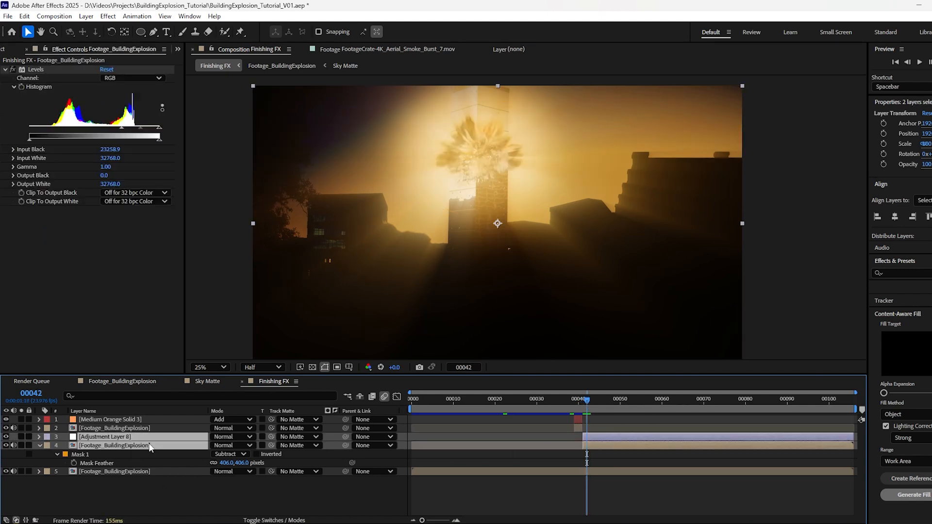
key("alt+bracketright")
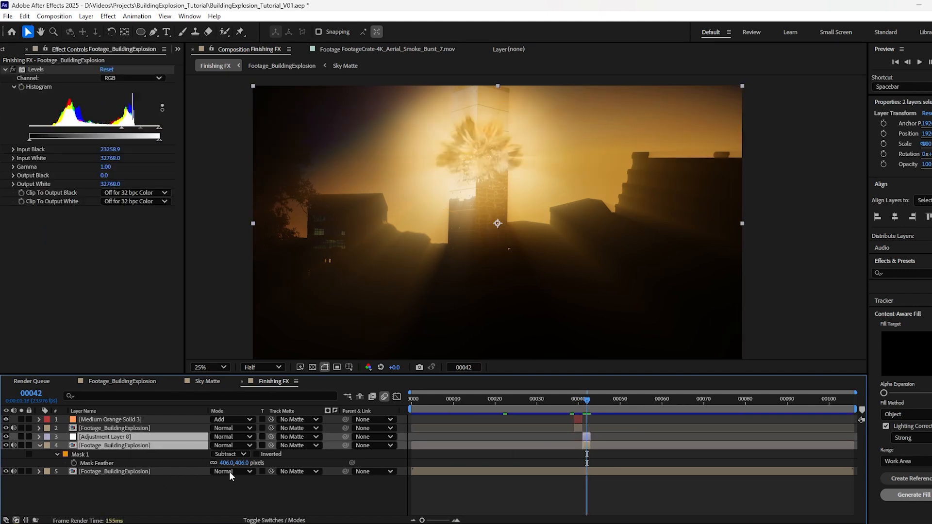
Duplicate the base Footage_BuildingExplosion layer again and trim the copy to start at frame 43.
mouse_move(582, 406)
left_mouse_down()
mouse_move(561, 403)
mouse_move(608, 411)
mouse_move(582, 414)
mouse_move(591, 412)
left_mouse_up()
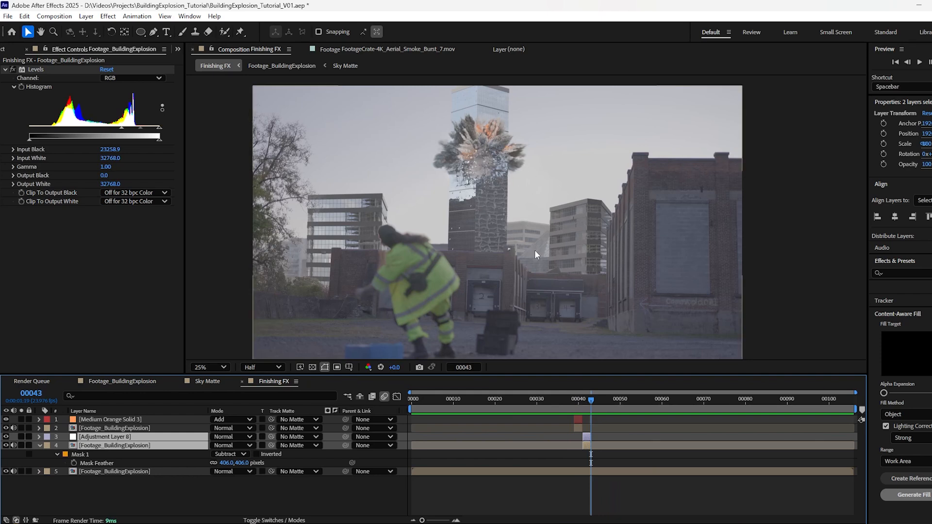
left_click(515, 211)
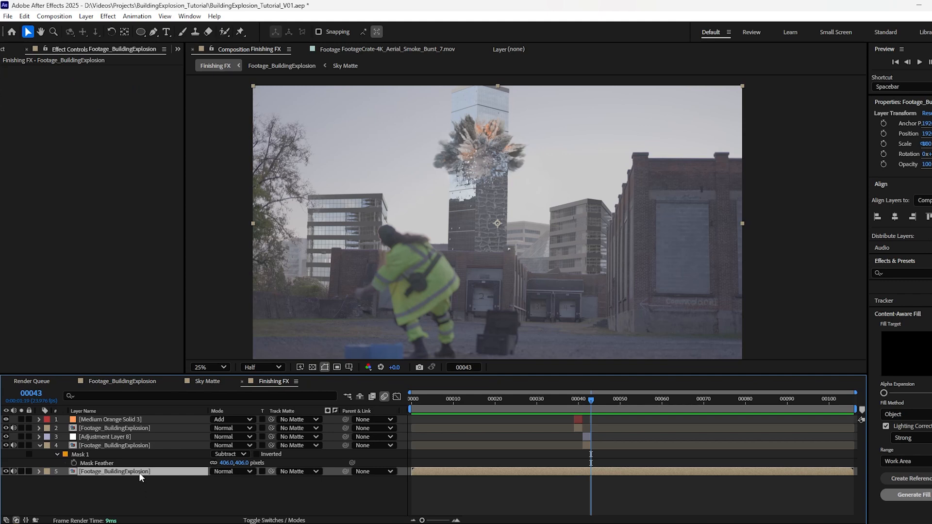
key("ctrl+d")
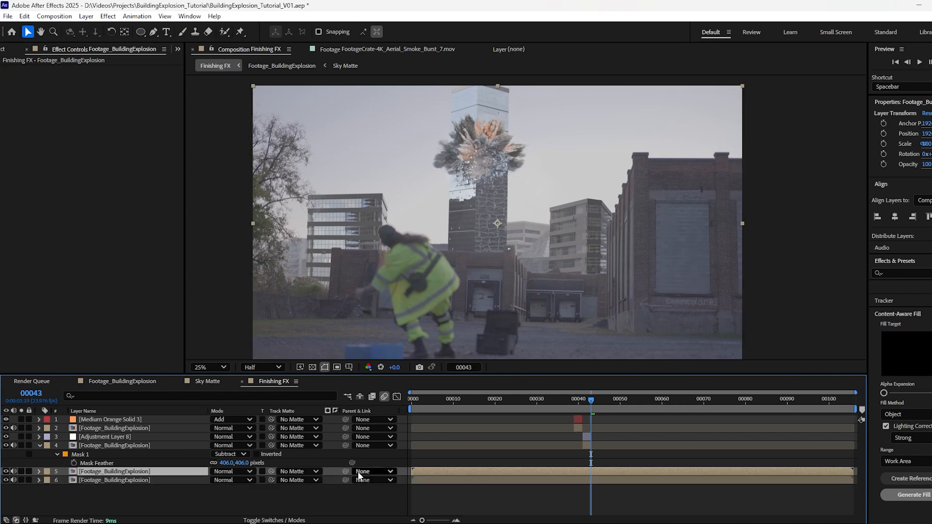
key("alt+bracketleft")
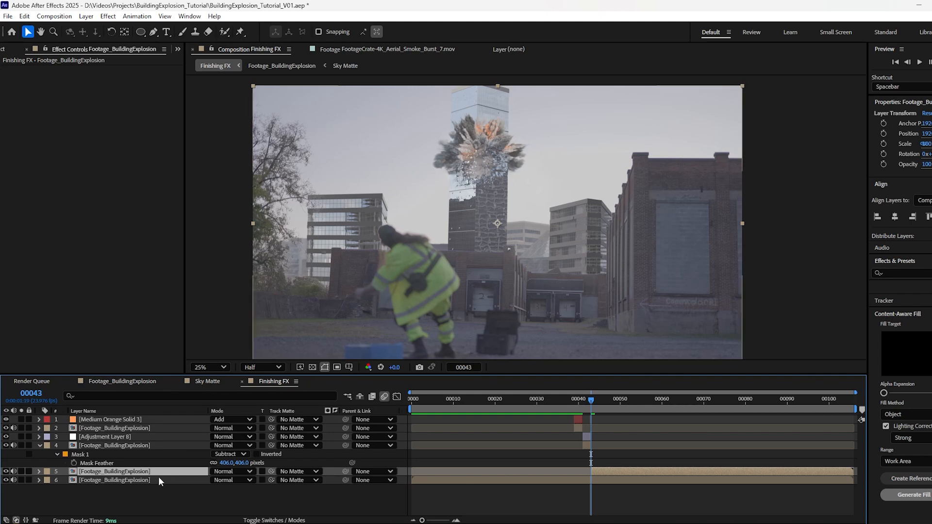
Apply Keylight (1.2) to the frame-43 copy, sample the explosion's orange fire as Screen Colour, and view the Combined Matte.
key("ctrl+space")
type("keyl")
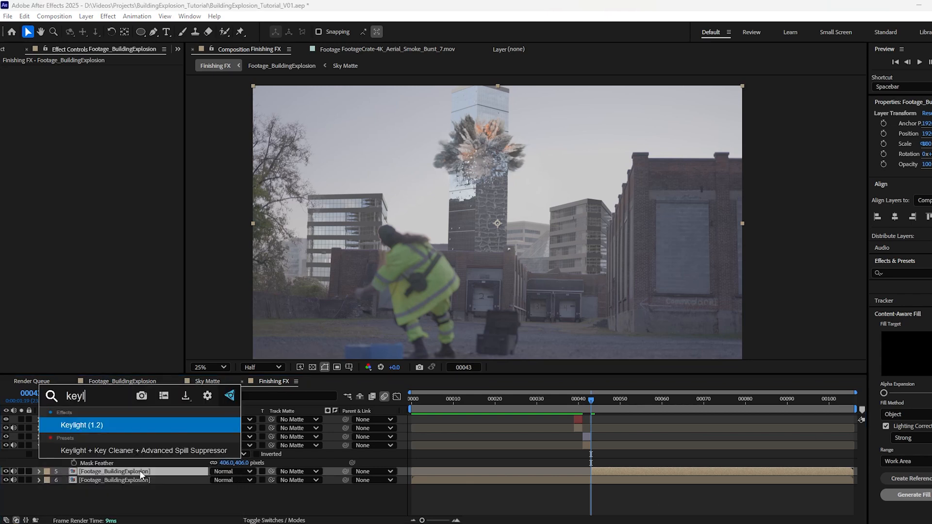
key("Return")
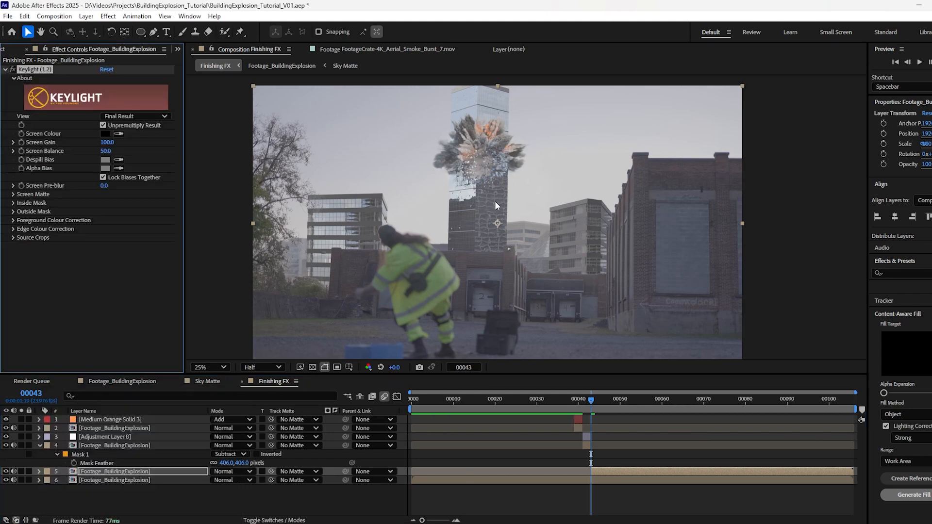
left_click(118, 134)
left_click(494, 131)
left_click(135, 116)
left_click(131, 203)
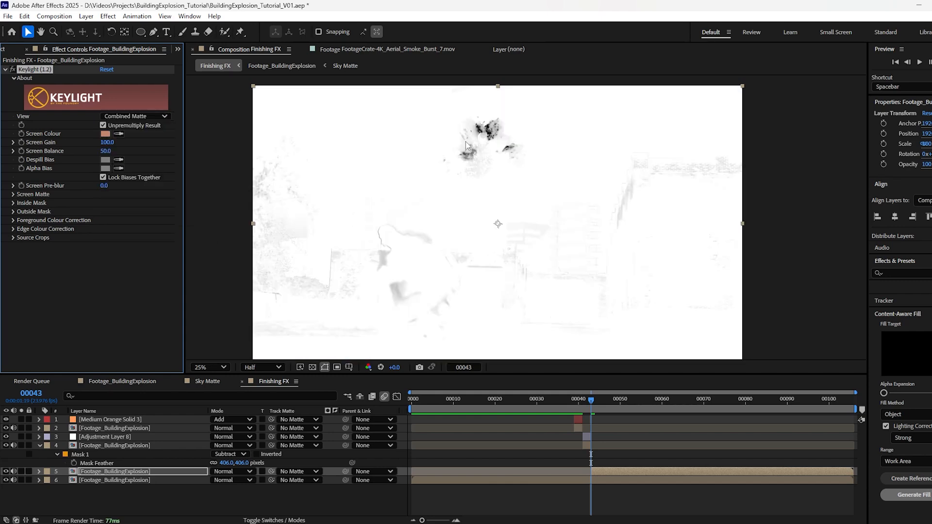
Apply the Invert effect to the keyed footage copy to isolate the fire in white on black.
left_click(169, 471)
key("ctrl+space")
type("inv")
key("Return")
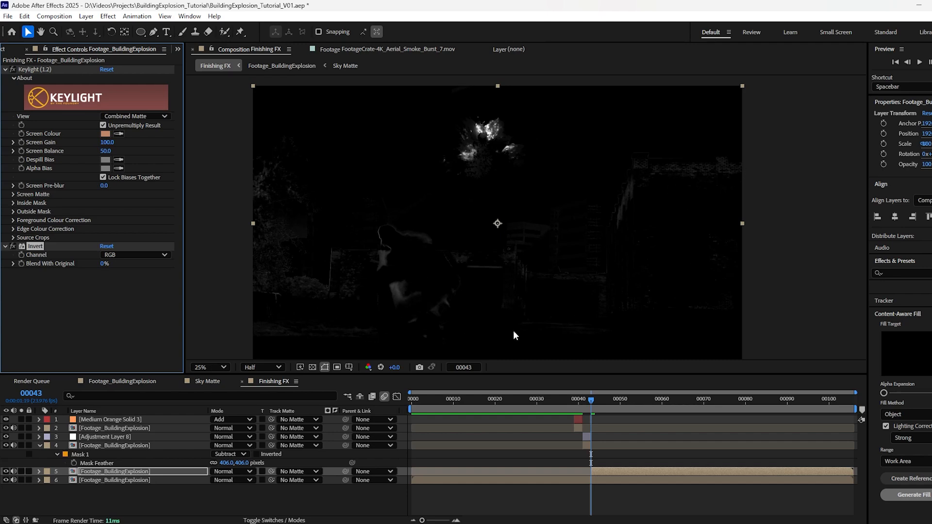
Apply Crates Easy Glow to the inverted matte layer with an orange glow tint and Tint Strength 320, and check it at frame 57.
left_click(185, 471)
key("ctrl+space")
type("easy")
left_click(130, 427)
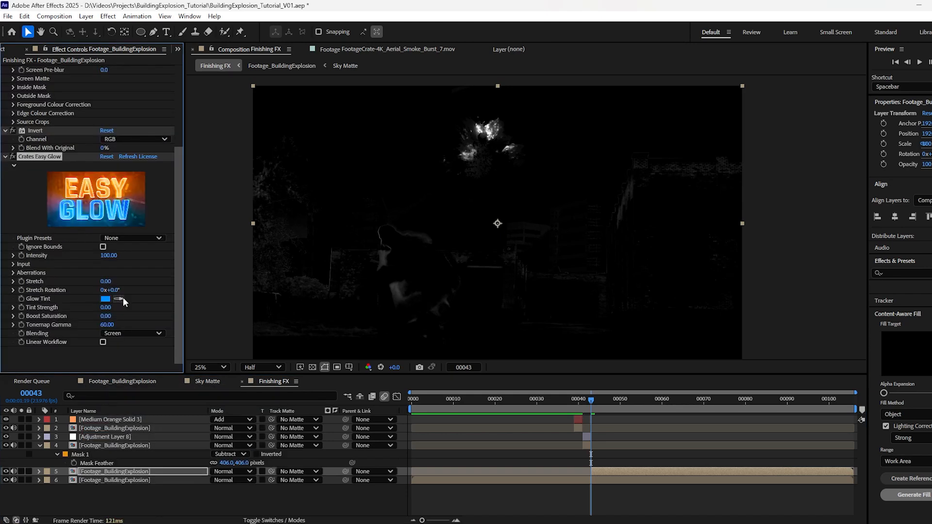
left_click(106, 299)
type("FF6C00")
left_click_drag(496, 213, 468, 188)
left_click(589, 206)
left_click_drag(104, 309, 259, 307)
left_click_drag(596, 408, 650, 411)
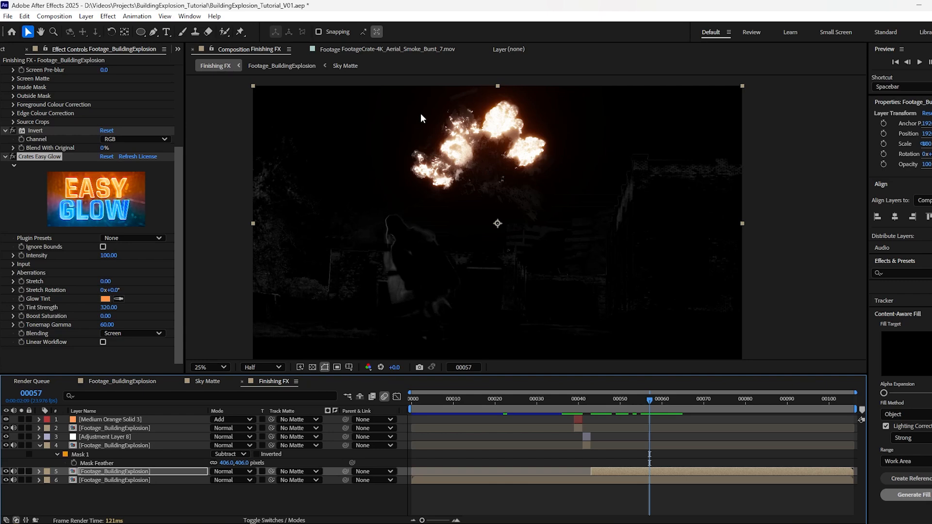
Apply Fast Box Blur to the glowing, inverted fire matte layer and set its Blur Radius to 56.
left_click(150, 468)
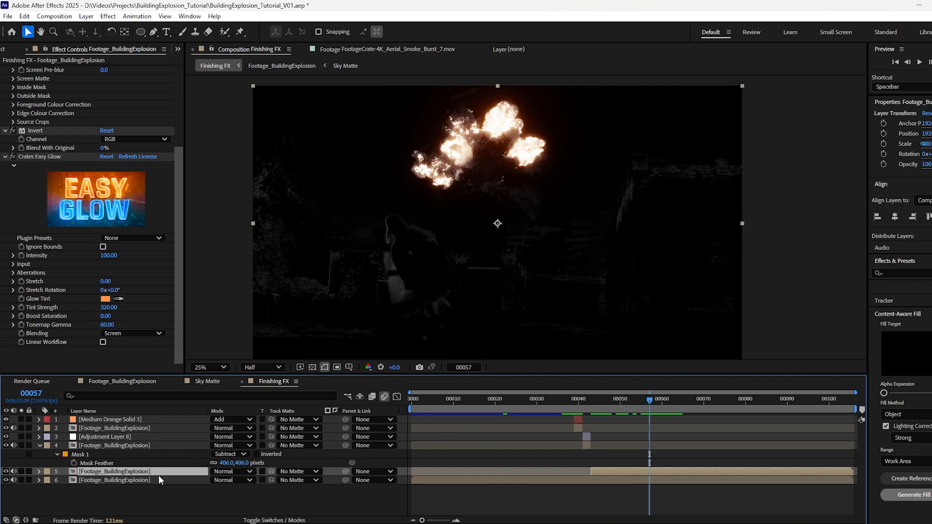
key("ctrl+space")
type("box")
key("Return")
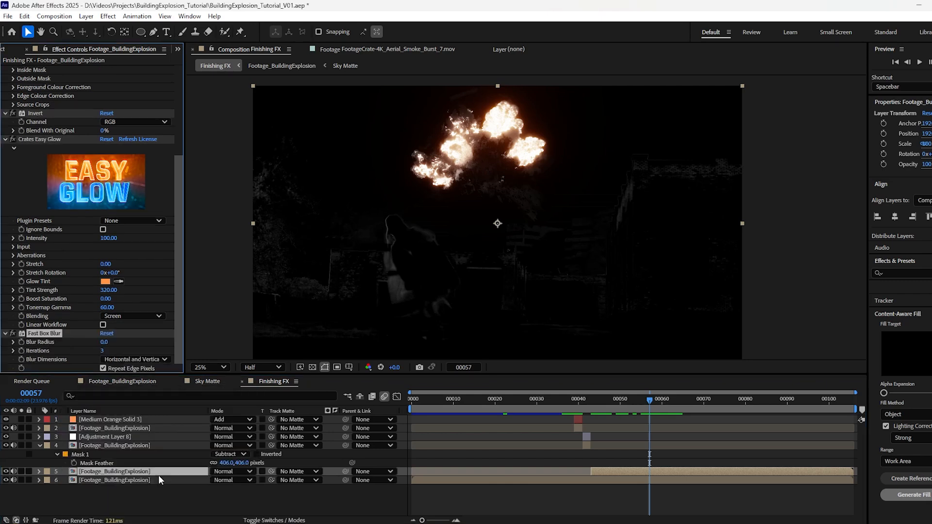
left_click_drag(103, 343, 135, 346)
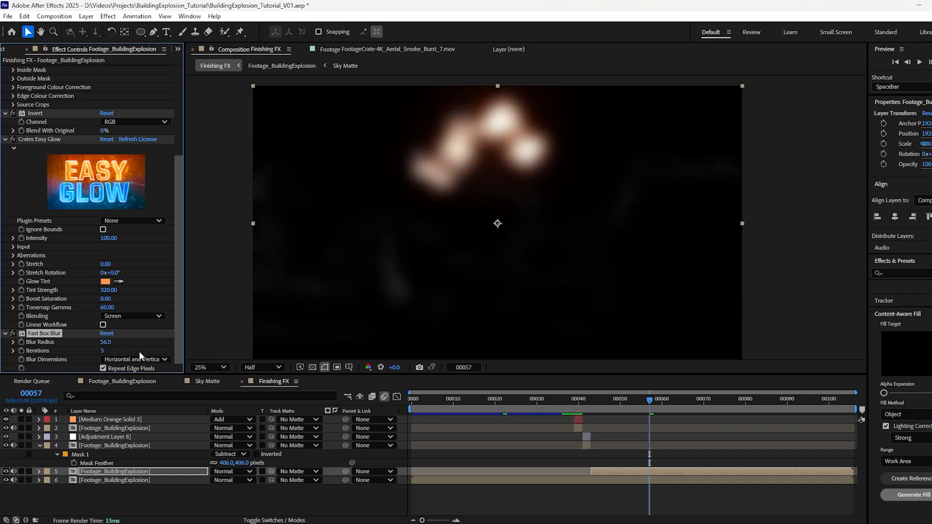
Blend the blurred fire layer in Add mode, increase its Blur Radius, and set the Easy Glow Intensity to 71.
left_click(232, 474)
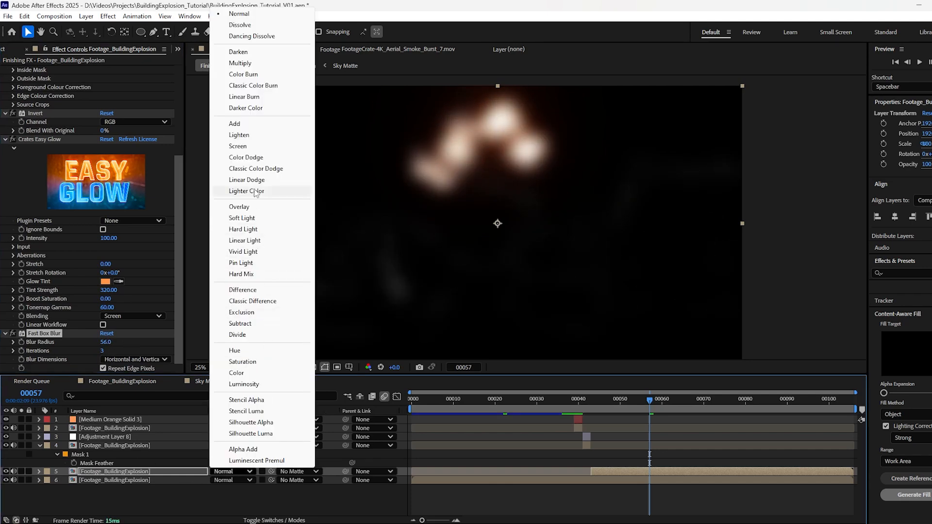
left_click(255, 125)
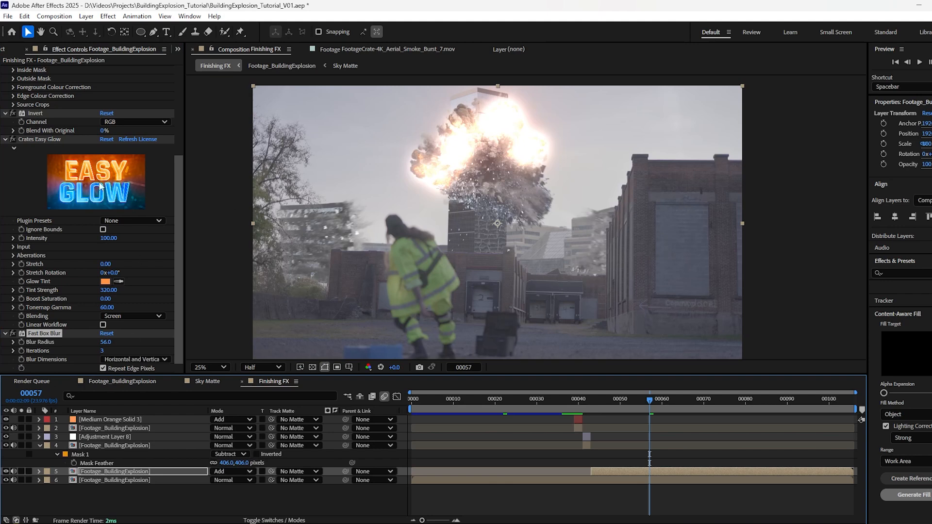
left_click_drag(106, 342, 159, 341)
left_click_drag(104, 239, 100, 239)
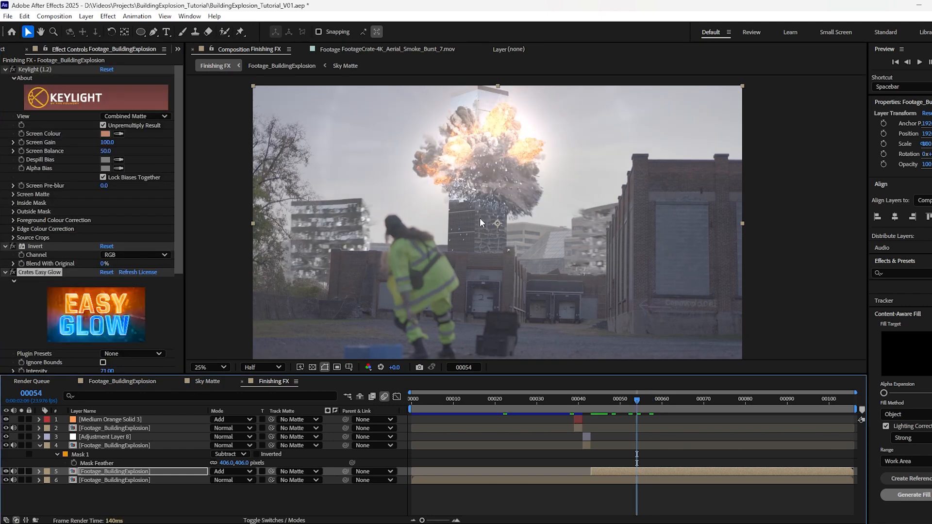
Create a comp-size orange solid above the fire glow layer and draw a wide elliptical mask centred on the explosion.
key("ctrl+y")
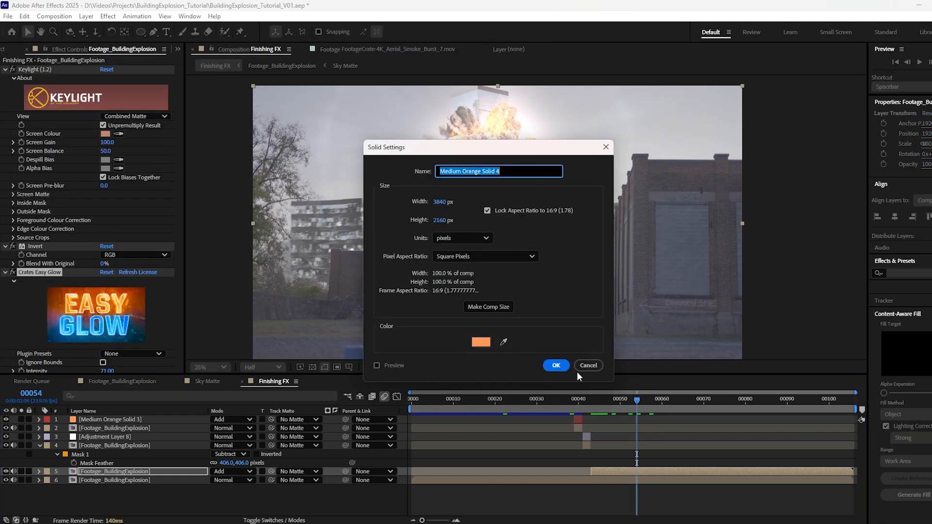
left_click(558, 365)
key("q")
left_click_drag(483, 153, 621, 240)
Set the new orange solid's blending mode to Screen and feather its elliptical mask to 828 pixels.
left_click(233, 471)
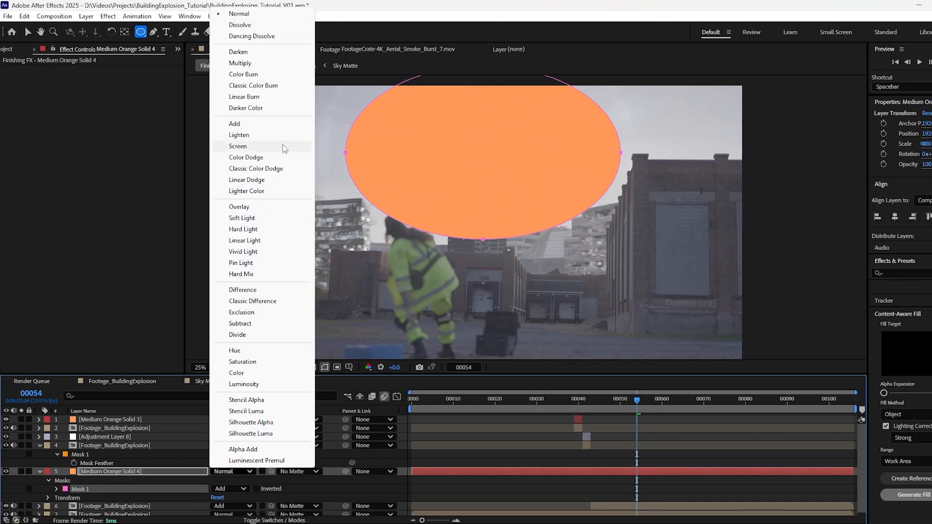
left_click(293, 148)
key("f")
left_click_drag(225, 489, 637, 474)
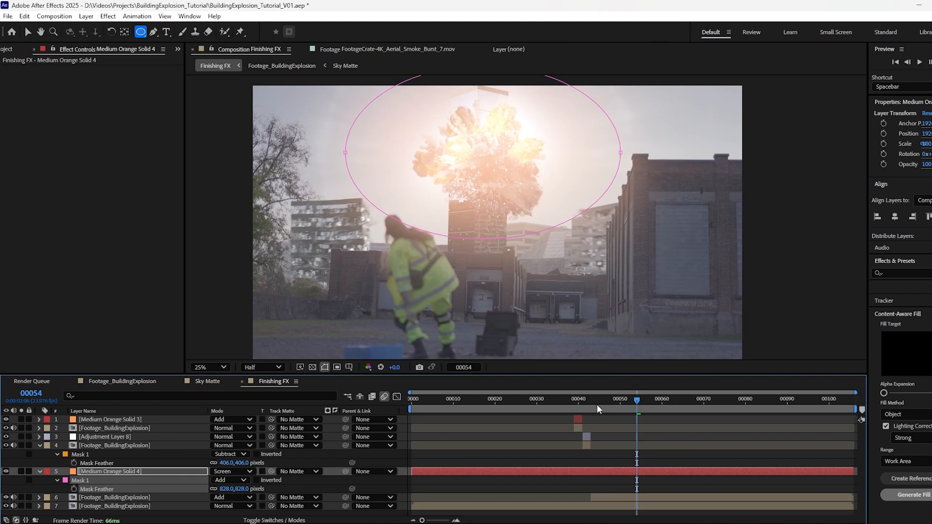
Trim the orange glow solid to start at frame 43 with the fire layer, and preview the explosion.
left_click_drag(411, 472, 589, 486)
left_click(601, 497)
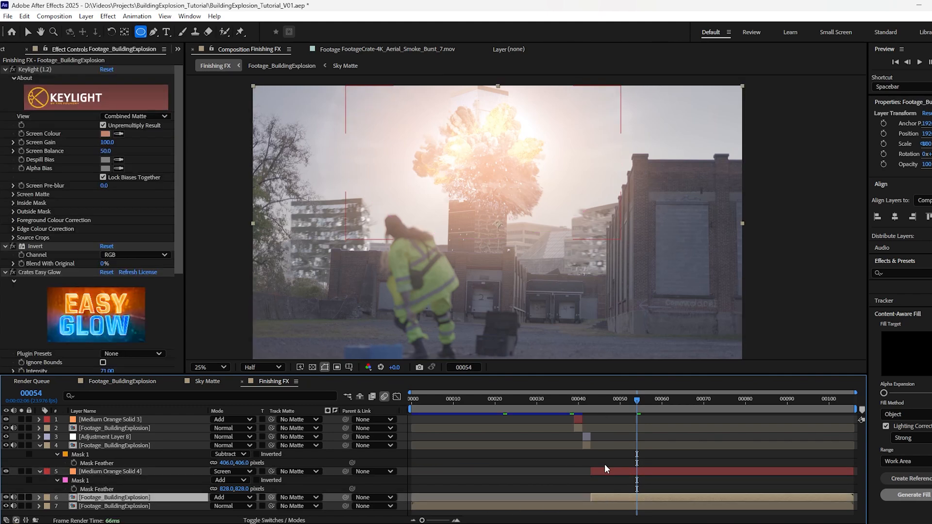
left_click(570, 410)
key("space")
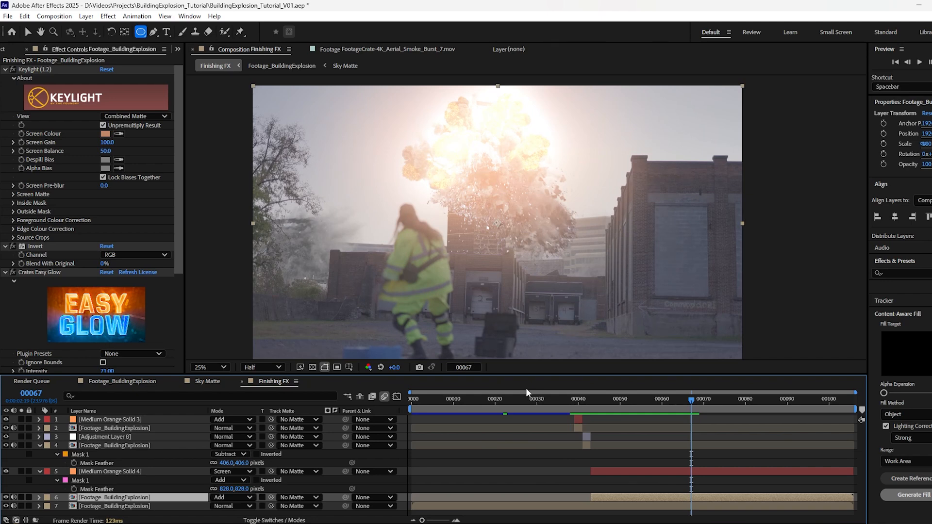
Add 100% Opacity keyframes at frame 48 on both the orange glow solid and the keyed fire layer.
key("t")
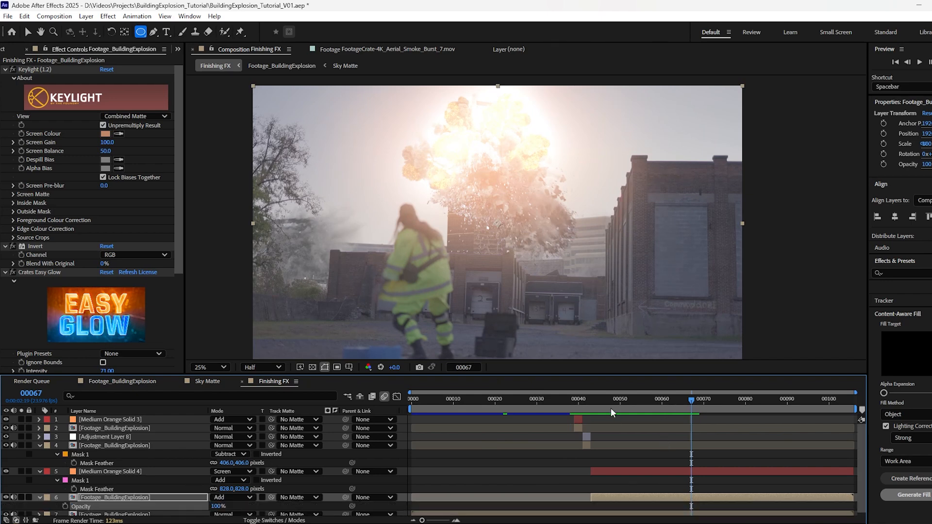
left_click_drag(587, 401, 611, 403)
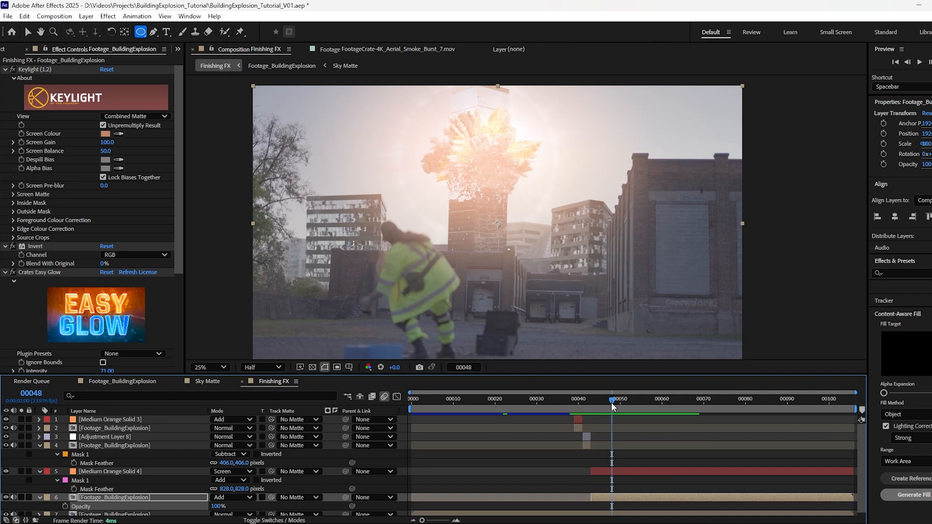
left_click(145, 473)
key("t")
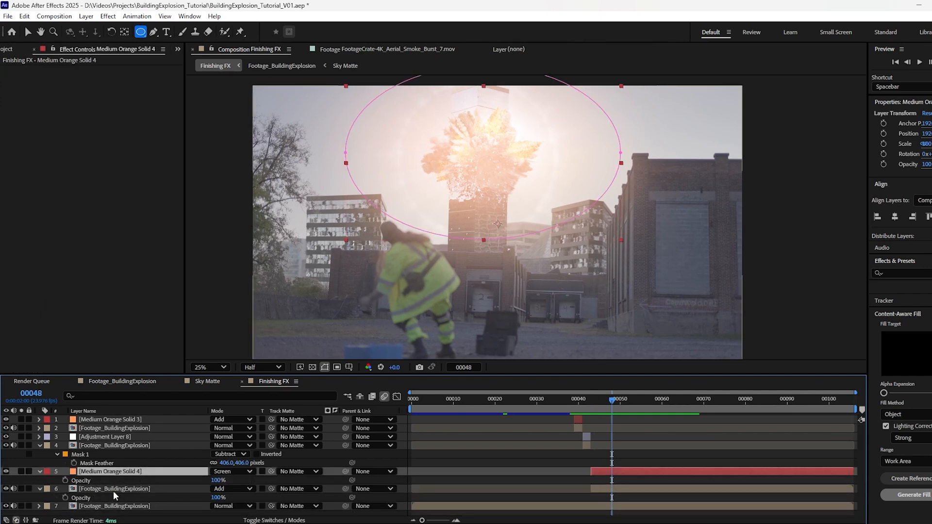
left_click(65, 481)
left_click(66, 498)
Set Opacity to 0% at frame 82 on the orange glow solid and the fire layer, and preview the fade.
left_click_drag(617, 404, 753, 417)
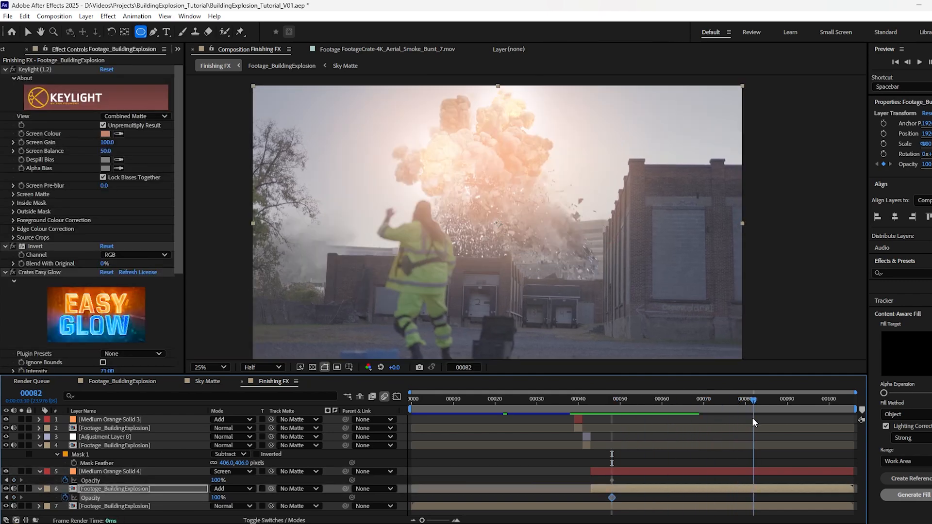
left_click_drag(215, 480, 157, 482)
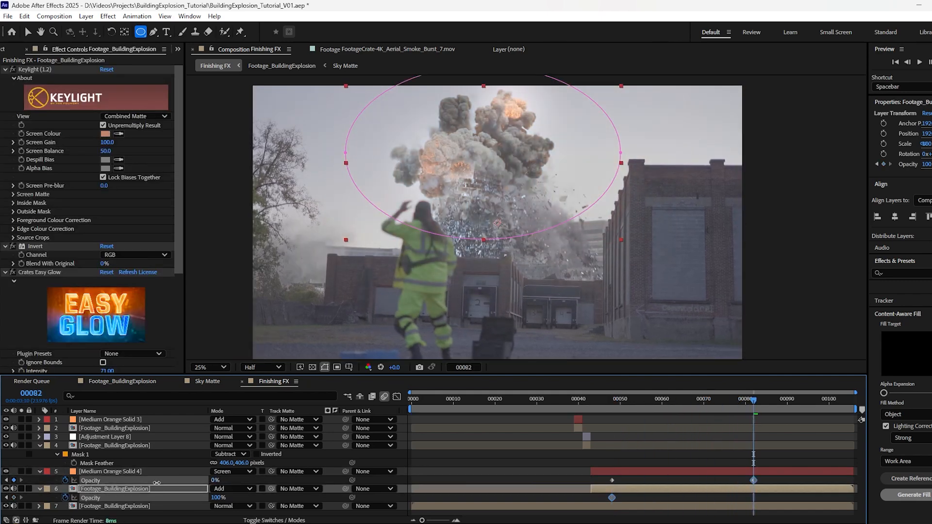
left_click_drag(218, 497, 147, 497)
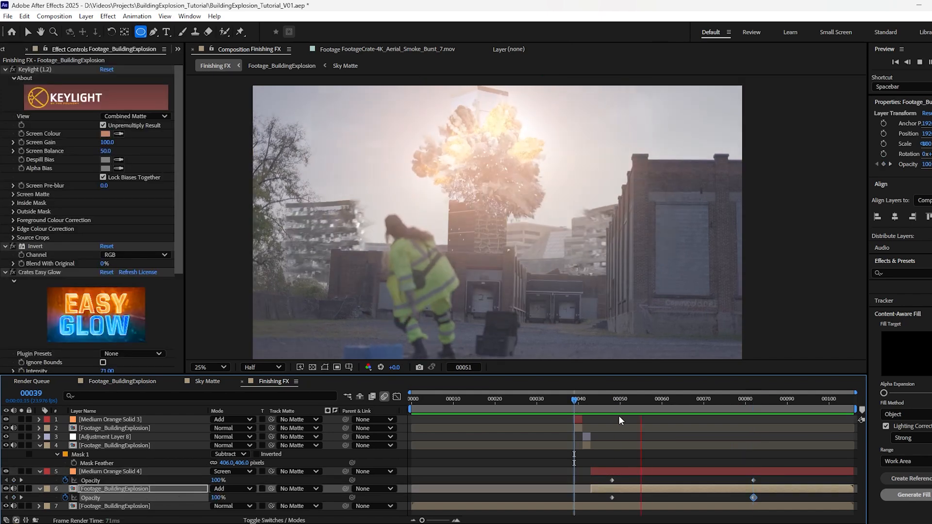
key("space")
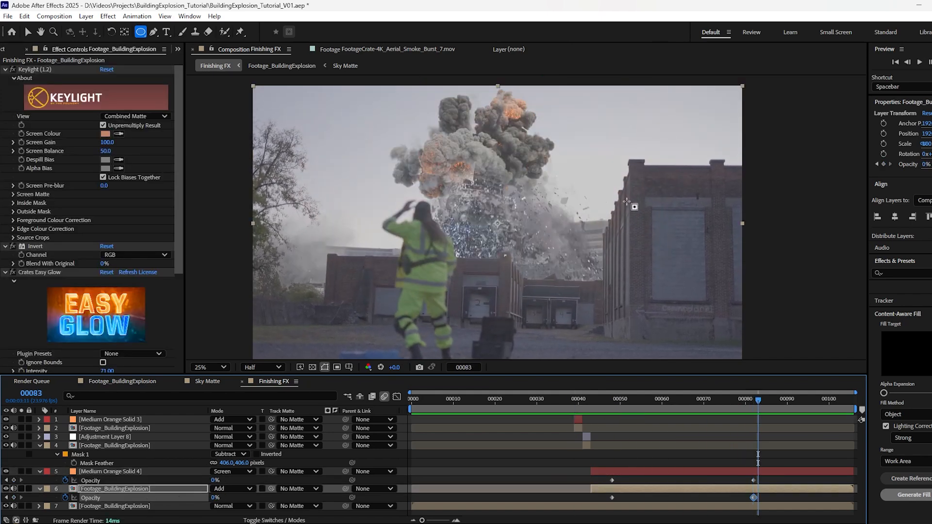
At frame 44, create a white (FFFFFF) comp-size solid and place it at the top of the layer stack.
left_click(598, 402)
mouse_move(598, 402)
left_mouse_down()
mouse_move(688, 405)
mouse_move(595, 413)
left_mouse_up()
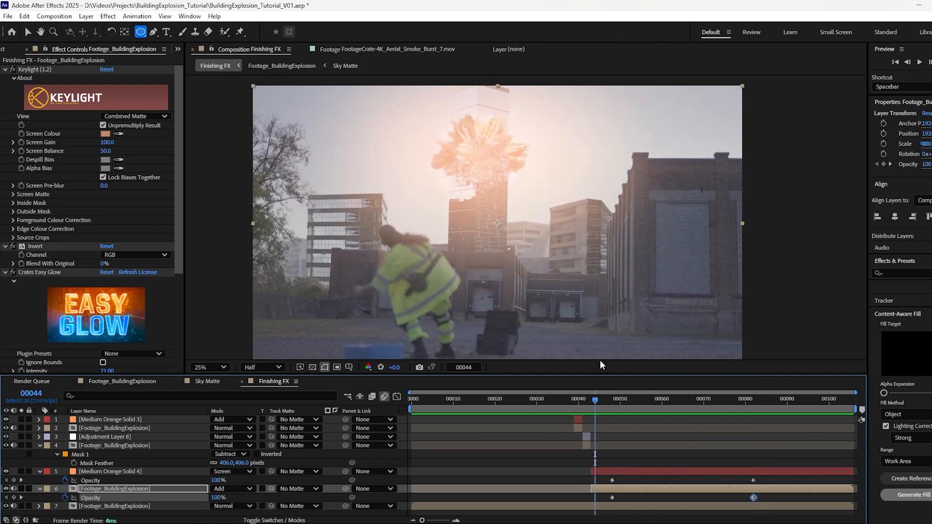
key("ctrl+y")
left_click(480, 344)
type("FFFFFF")
key("Return")
key("Return")
left_click_drag(133, 491, 163, 418)
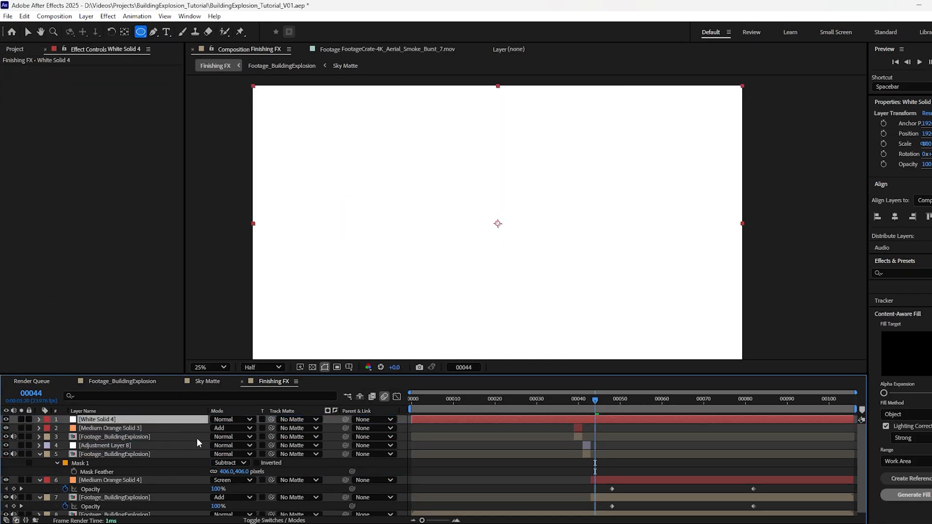
Draw a circular mask on the white solid centred over the explosion, hiding the layer while placing the mask.
left_click(6, 420)
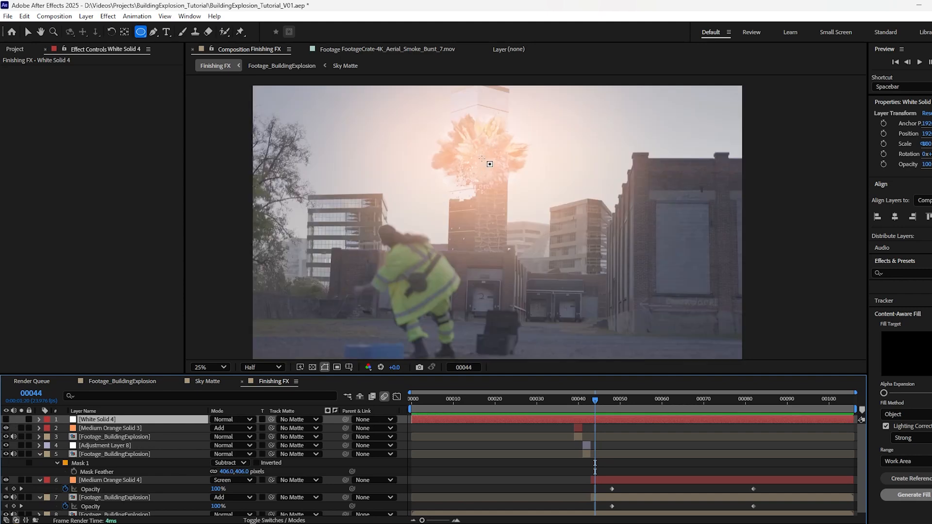
left_click_drag(478, 155, 516, 181)
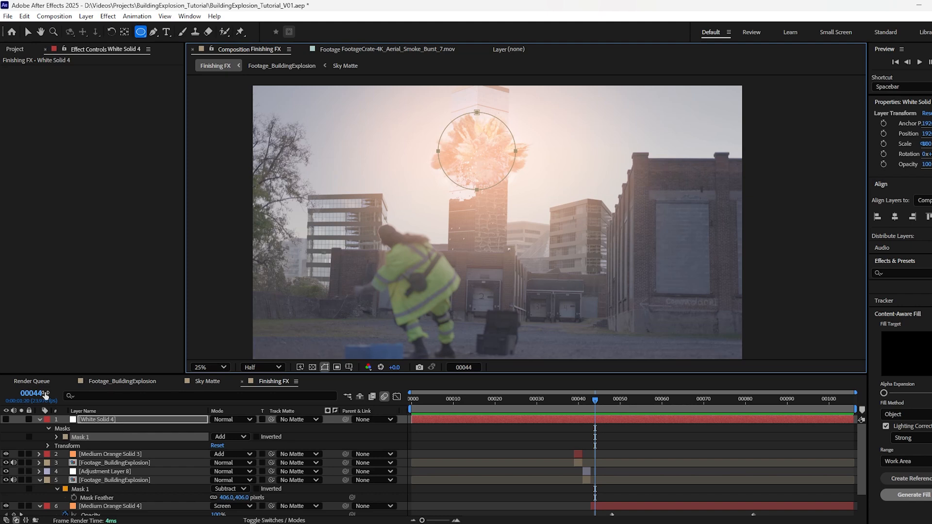
left_click(5, 420)
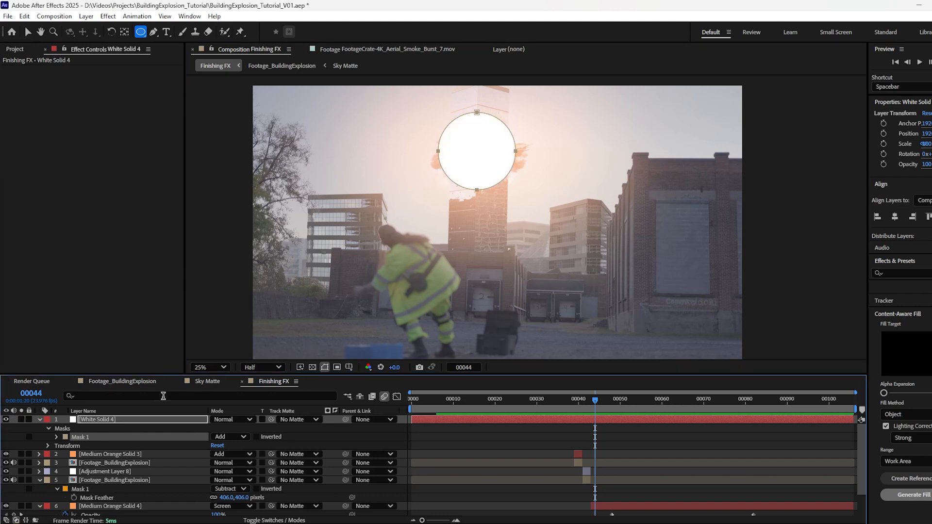
Keyframe the circular mask's expansion from -303 pixels at frame 38 to 2572 pixels at frame 63.
left_click(123, 421)
key("m")
key("m")
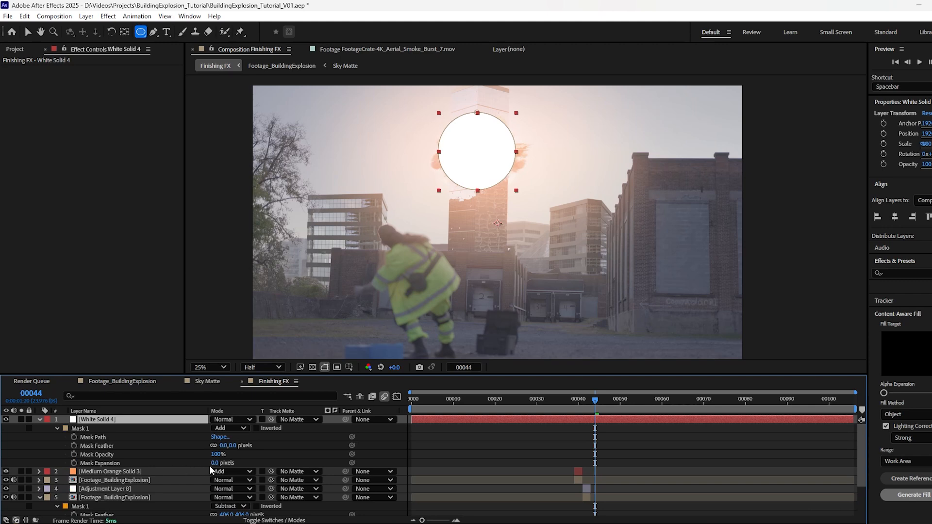
left_click_drag(596, 405, 570, 406)
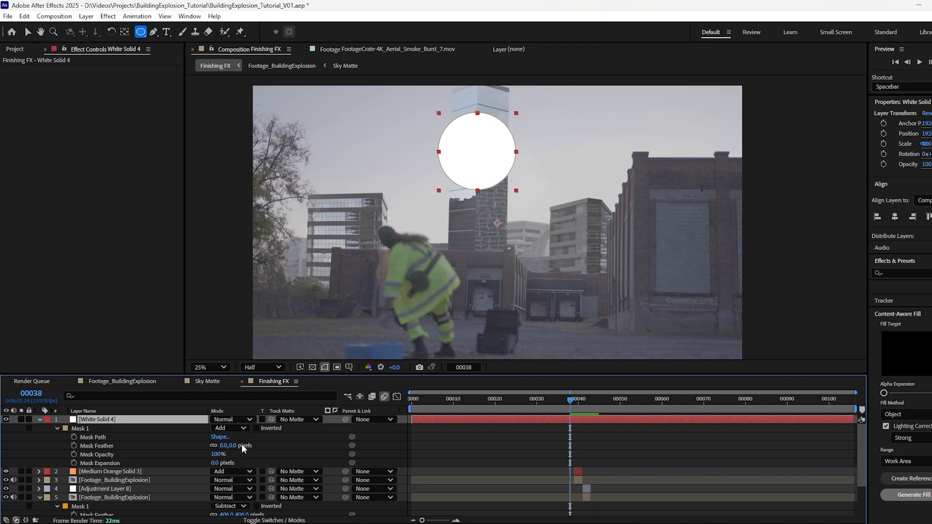
left_click_drag(215, 463, 76, 471)
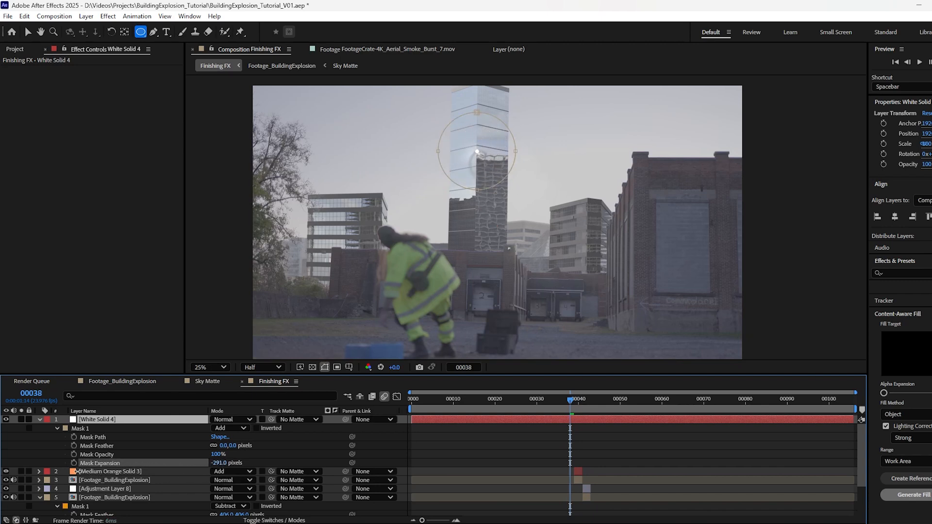
left_click(73, 463)
left_click_drag(576, 411, 675, 410)
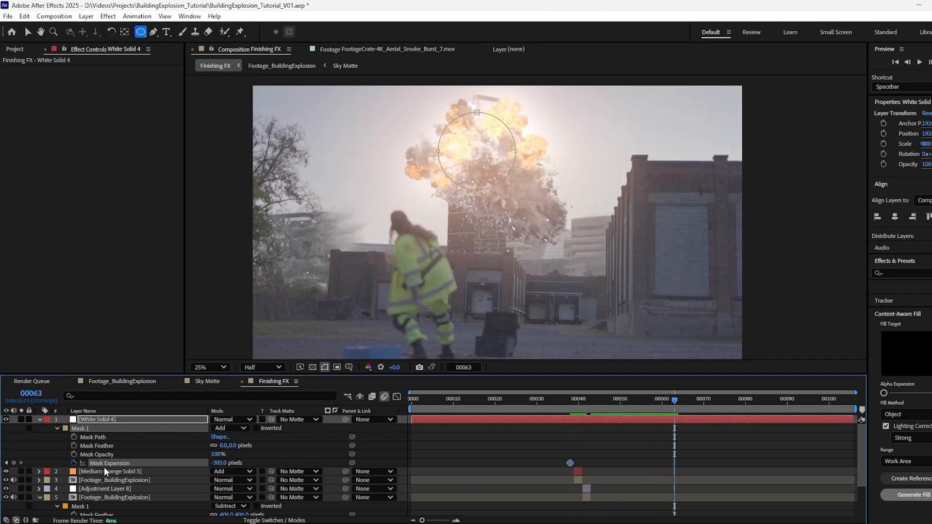
left_click_drag(213, 464, 592, 448)
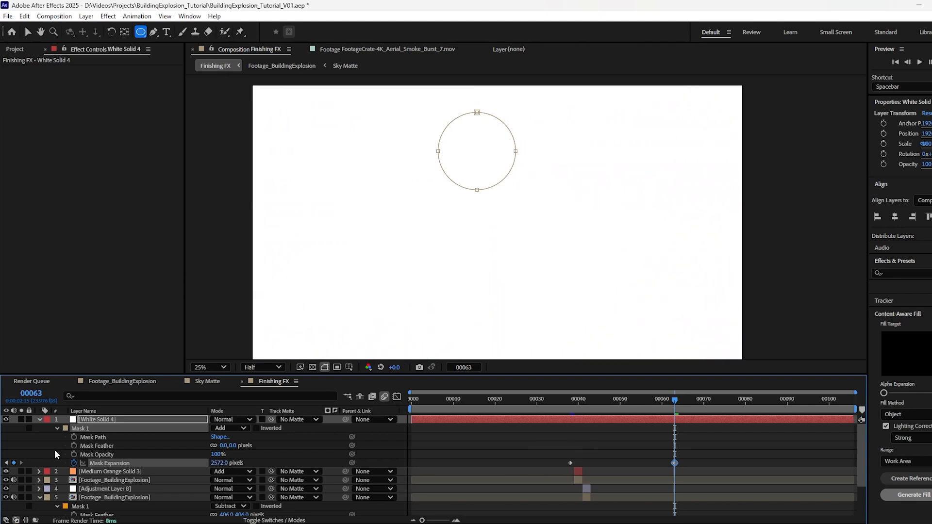
Duplicate the white solid's animated circular mask and set the copy to Subtract.
left_click(83, 430)
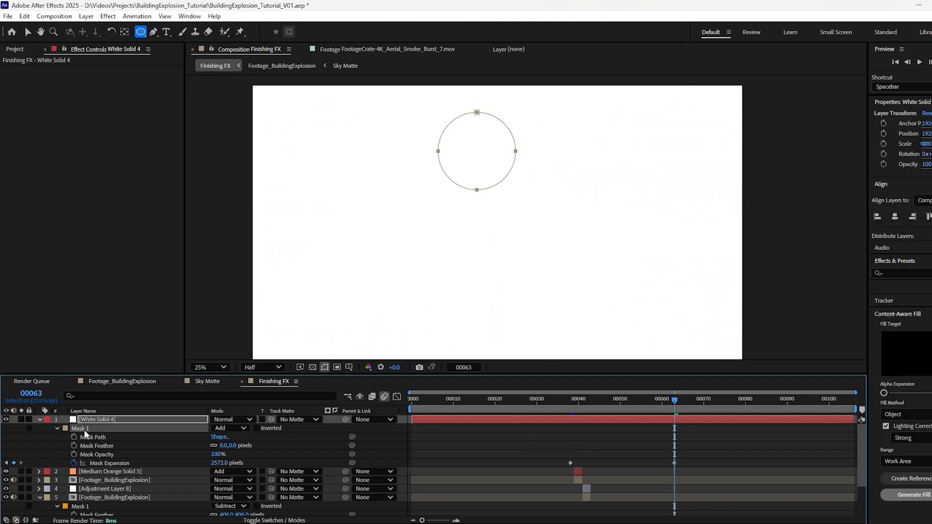
key("ctrl+d")
scroll(97, 466, "down", 1)
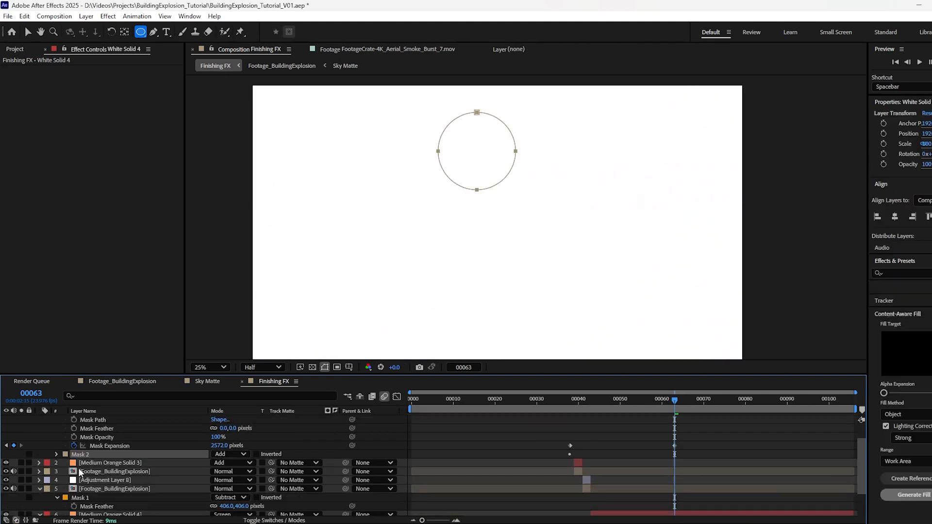
left_click(56, 454)
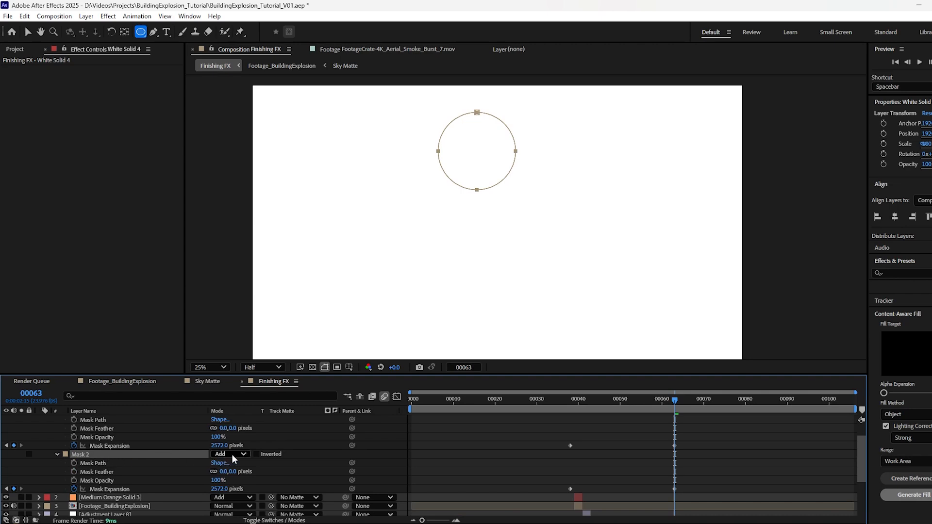
left_click(226, 455)
left_click(253, 399)
Shift both expansion keyframes of the subtracting mask three frames later to form a ring, and check it at frame 51.
left_click_drag(546, 472, 666, 490)
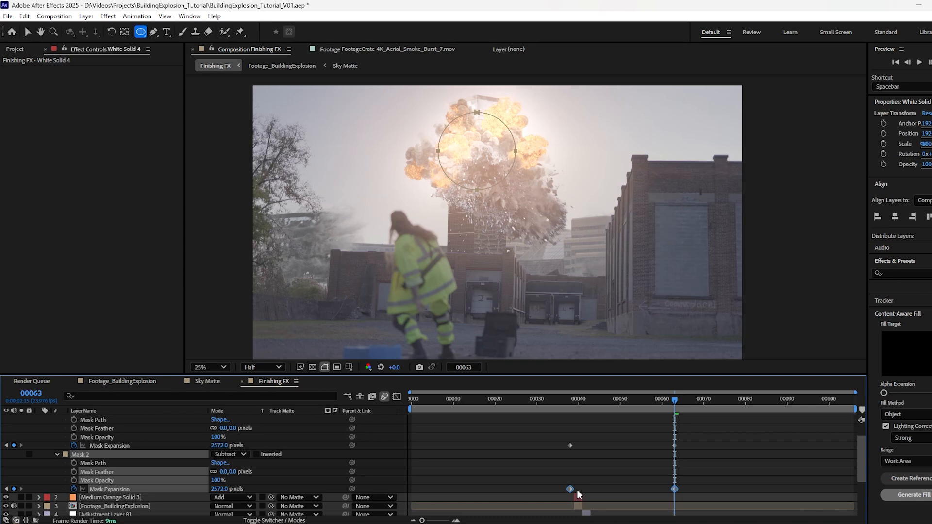
left_click_drag(570, 488, 584, 488)
left_click_drag(654, 405, 625, 409)
left_click(27, 32)
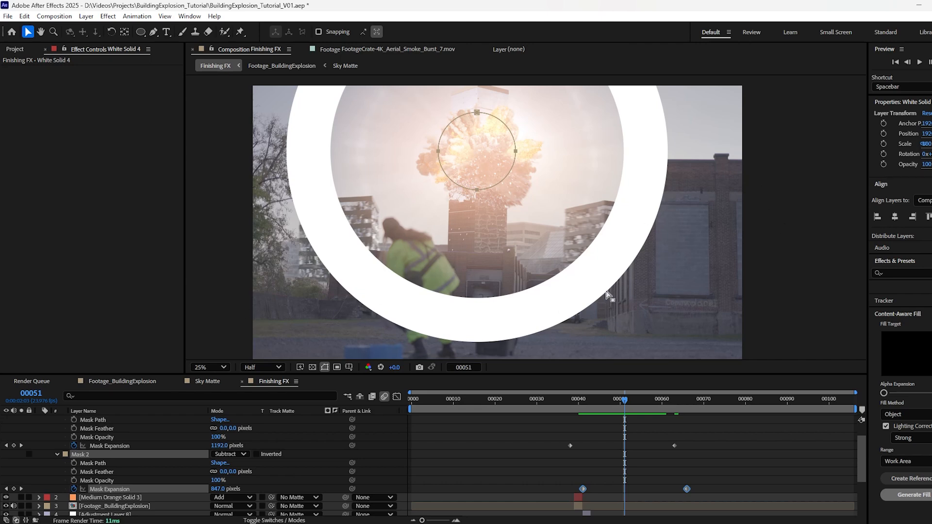
Draw a Pen mask on the white solid following the foreground buildings' roofline and enclosing the ground, and set it to Subtract.
key("h")
left_click_drag(367, 186, 357, 141)
key("g")
left_click(203, 253)
left_click(271, 258)
left_click(322, 260)
left_click(331, 214)
left_click(447, 216)
left_click(494, 212)
left_click(528, 234)
left_click(602, 236)
left_click(636, 128)
left_click(766, 122)
left_click(790, 352)
left_click(206, 350)
left_click(203, 253)
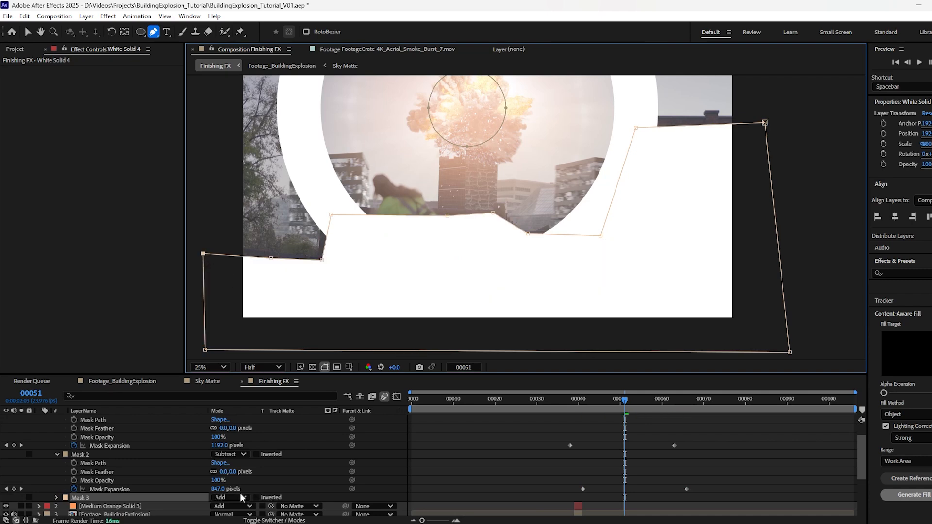
left_click(228, 498)
left_click(230, 440)
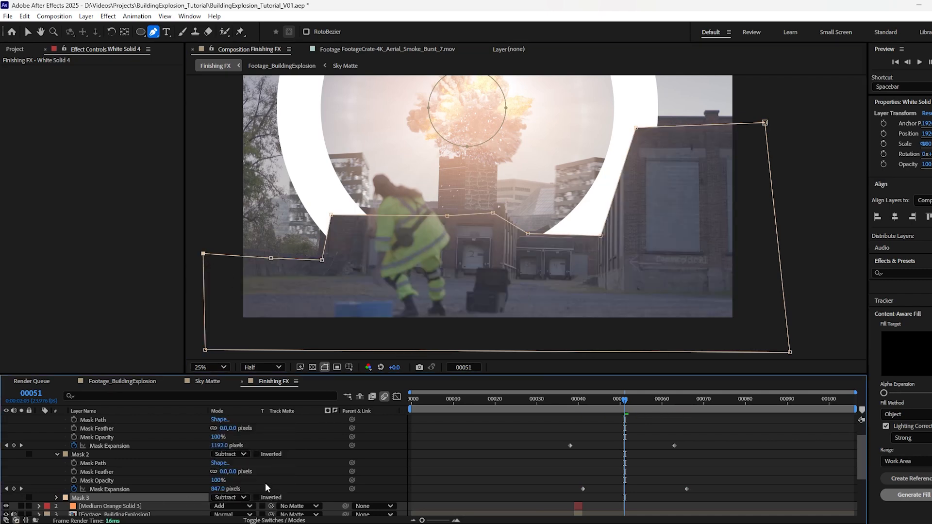
Feather the white solid's three masks to soften the ring's edges, setting the Mask 1 feather to 179 pixels.
scroll(119, 419, "up", 2)
left_click(118, 420)
key("u")
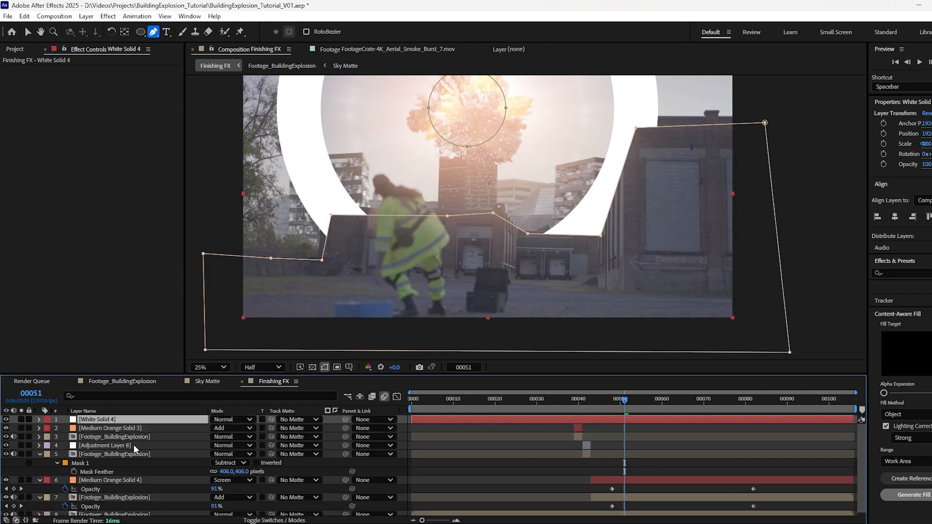
key("f")
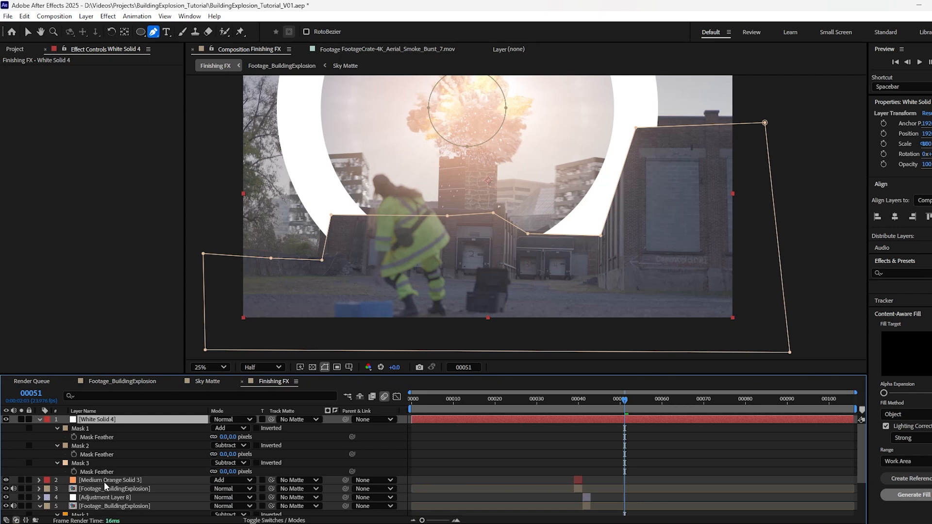
left_click_drag(311, 261, 342, 302)
left_click_drag(231, 437, 321, 436)
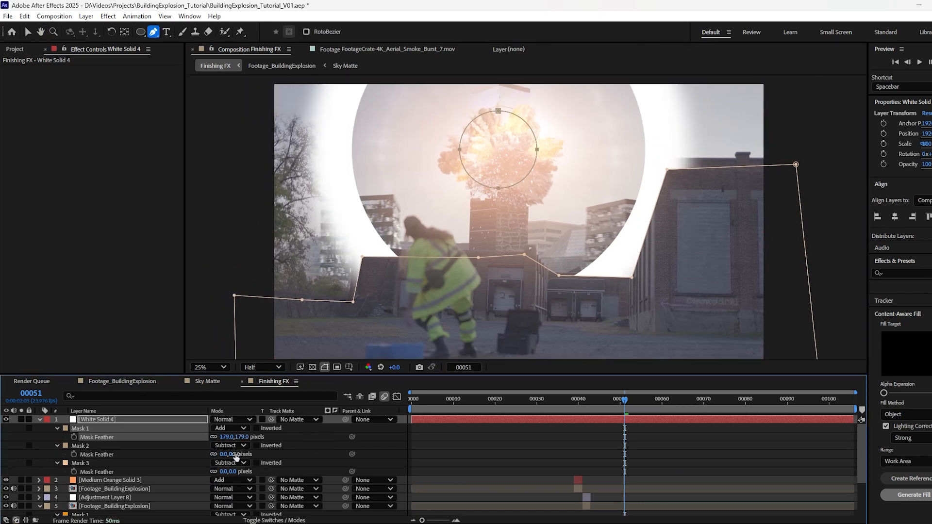
left_click_drag(237, 454, 335, 454)
Apply Solid Composite to the white ring layer and set its color to black.
left_click(176, 419)
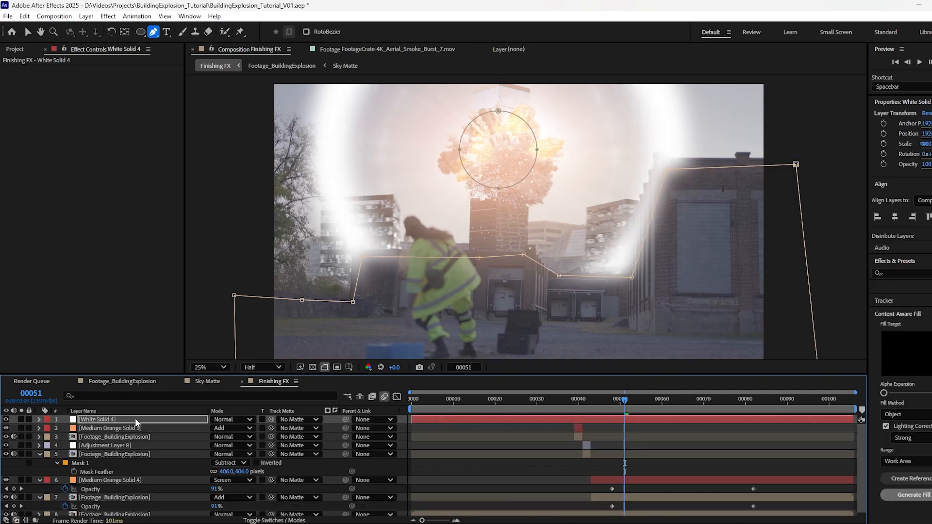
key("ctrl+space")
type("sol")
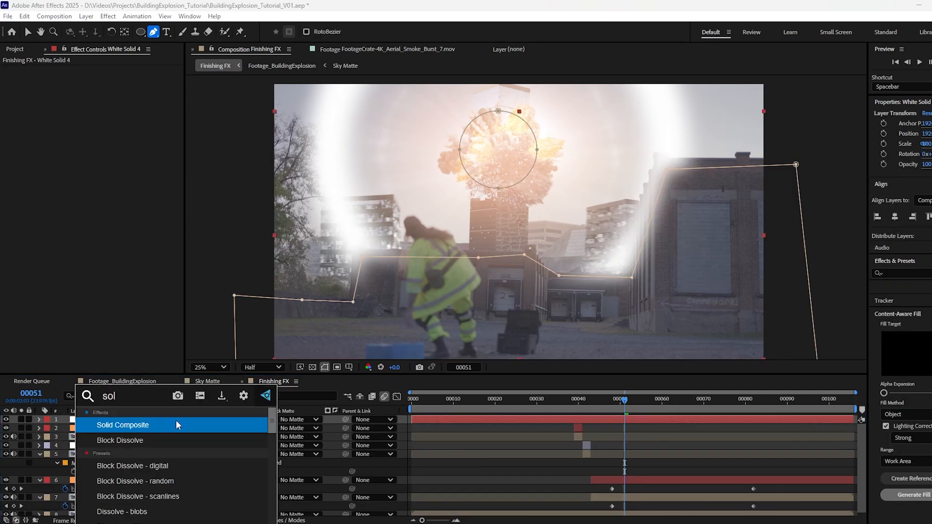
left_click(176, 425)
left_click(106, 88)
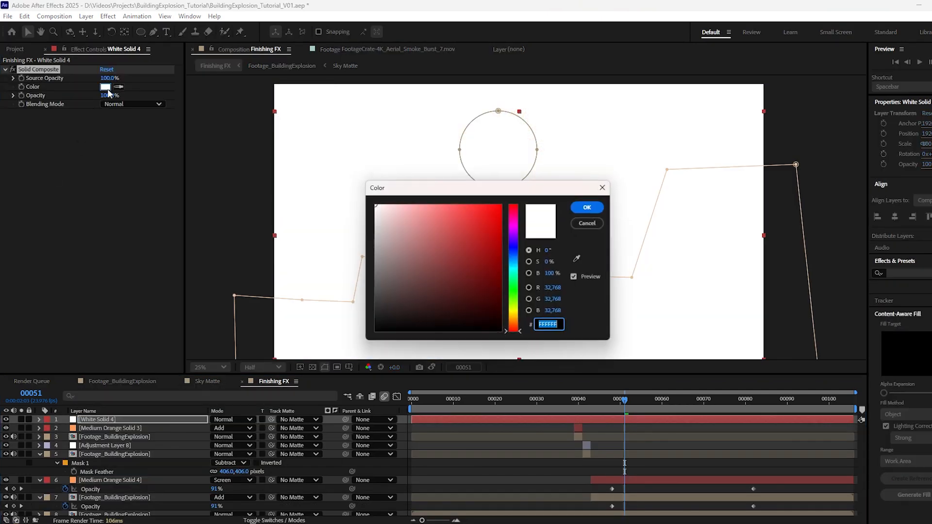
left_click_drag(421, 275, 590, 388)
left_click(589, 206)
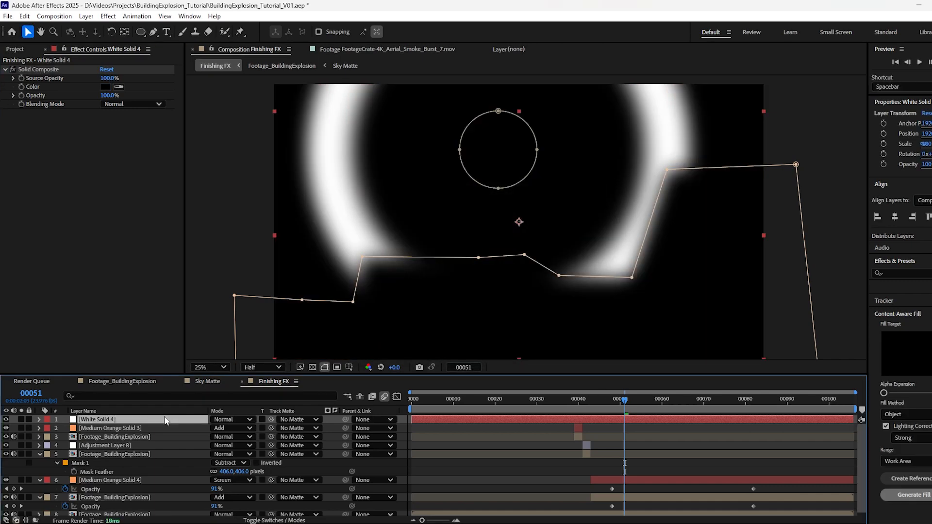
Add Turbulent Displace to the ring layer, with Amount 31 and Size 172.
key("ctrl+space")
type("turb")
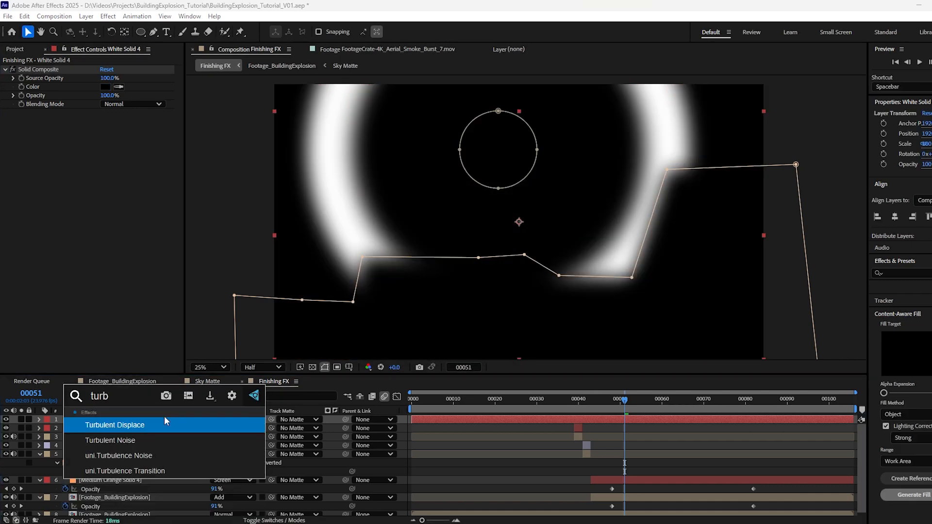
key("Return")
mouse_move(104, 142)
left_mouse_down()
mouse_move(140, 146)
mouse_move(92, 129)
left_mouse_up()
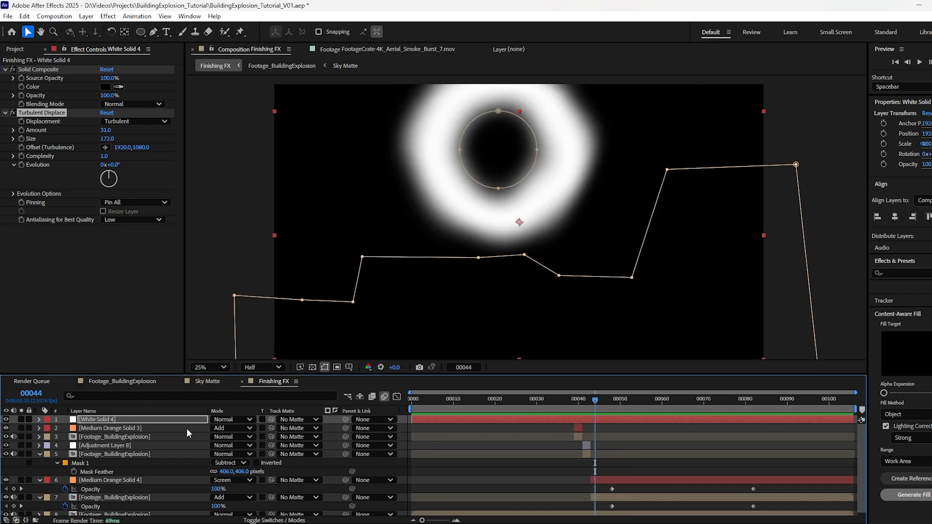
Set the white ring layer to Screen blending at 11% opacity, and preview the shockwave from frame 37.
left_click(242, 420)
left_click(272, 203)
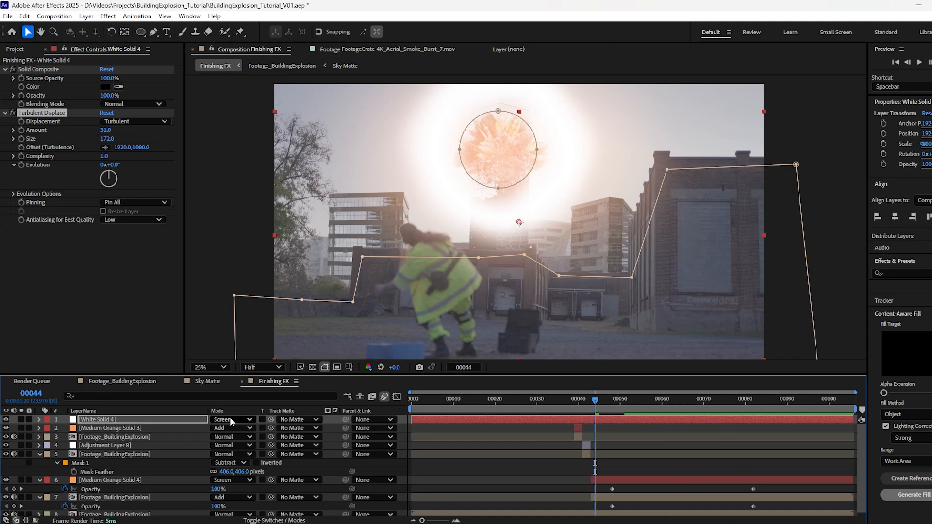
key("t")
left_click_drag(217, 432, 169, 429)
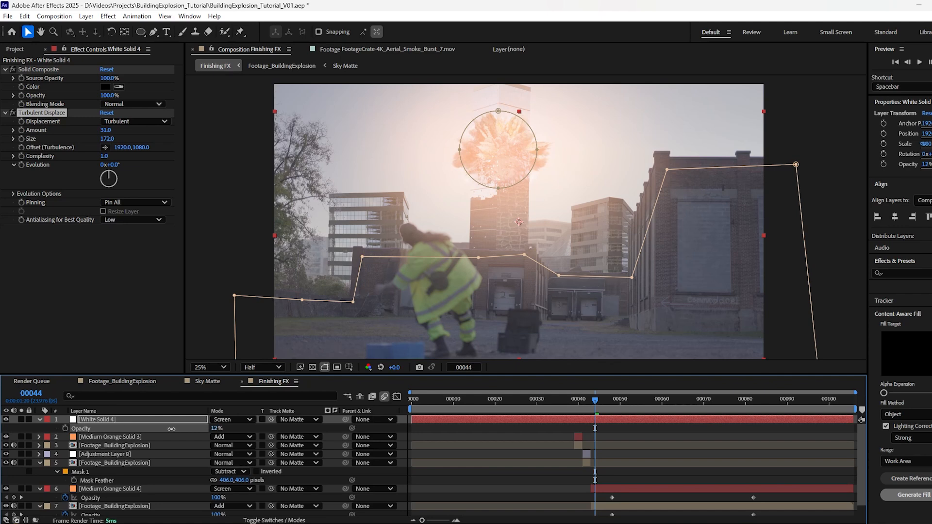
left_click_drag(171, 429, 170, 429)
left_click_drag(580, 404, 556, 407)
key("space")
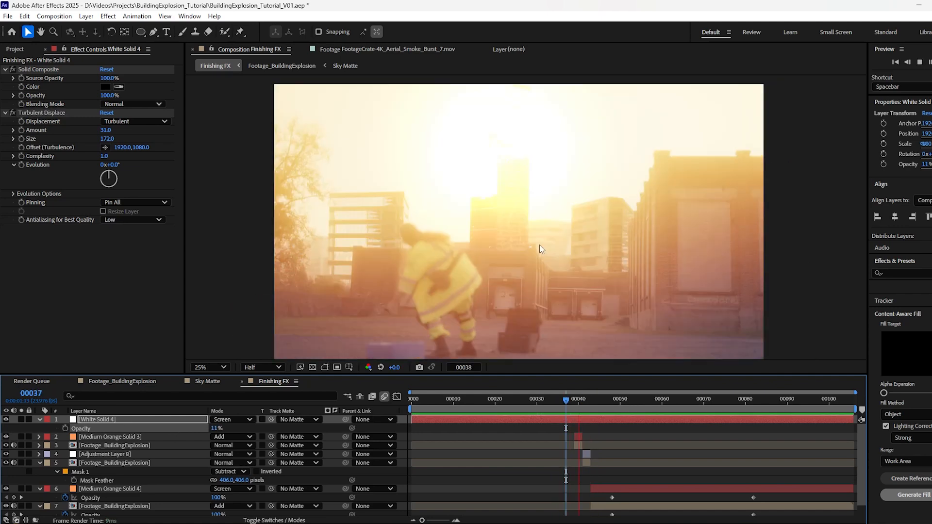
key("space")
left_click_drag(635, 401, 625, 407)
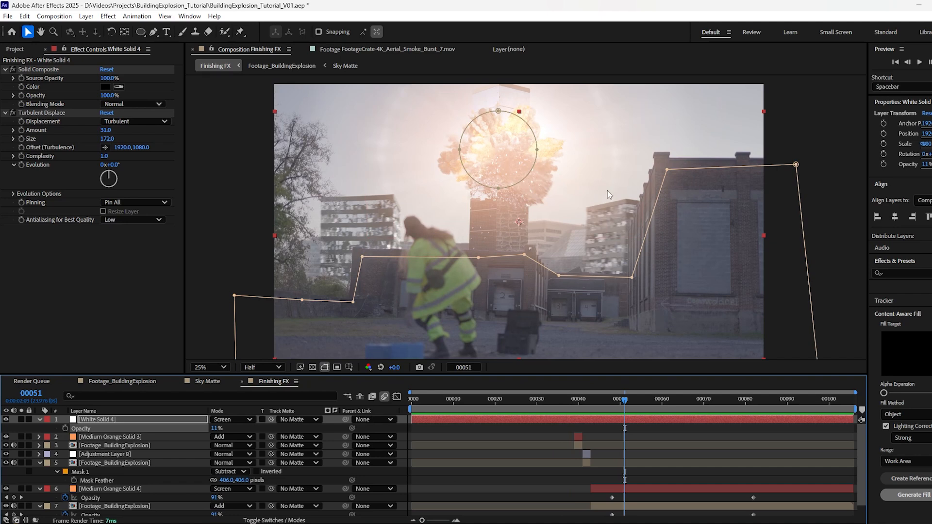
Move the ending expansion keyframes of both circular masks five frames later to slow the ring, and preview from frame 38.
left_click(615, 401)
key("u")
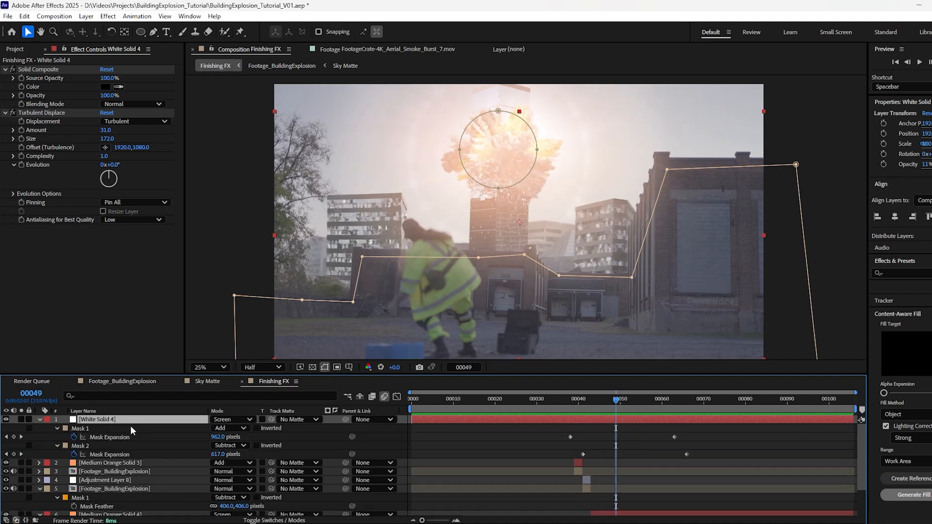
left_click_drag(654, 430, 706, 456)
left_click(572, 401)
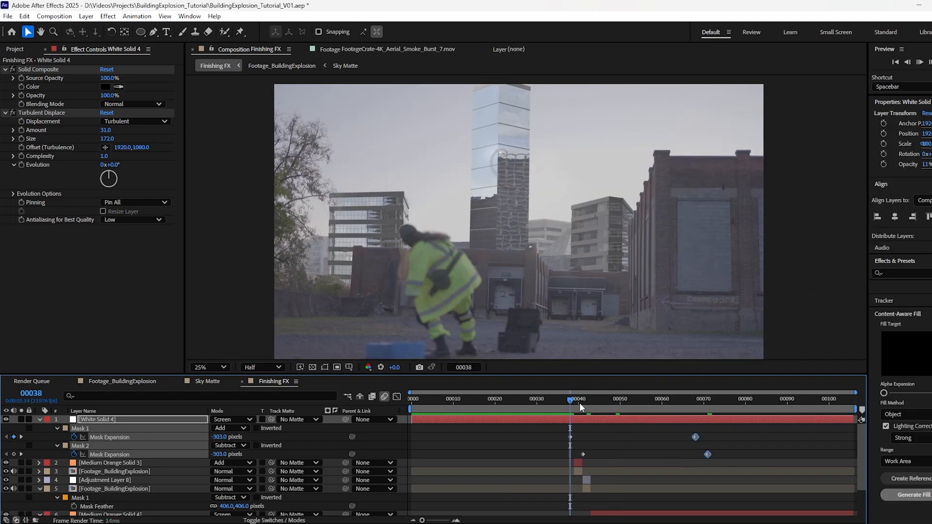
key("space")
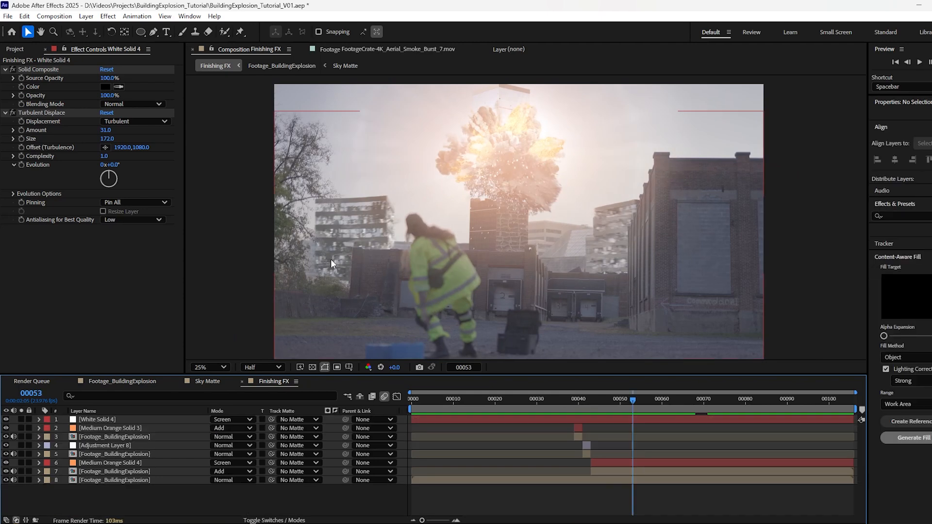
Add an adjustment layer above all other layers and apply the Crates Distortion effect to it.
key("ctrl+alt+y")
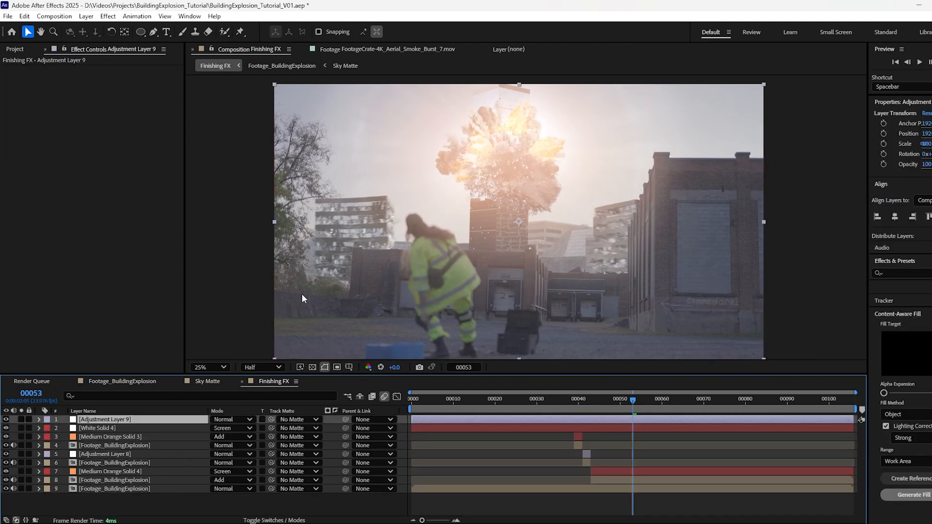
key("ctrl+space")
type("distor")
left_click(322, 375)
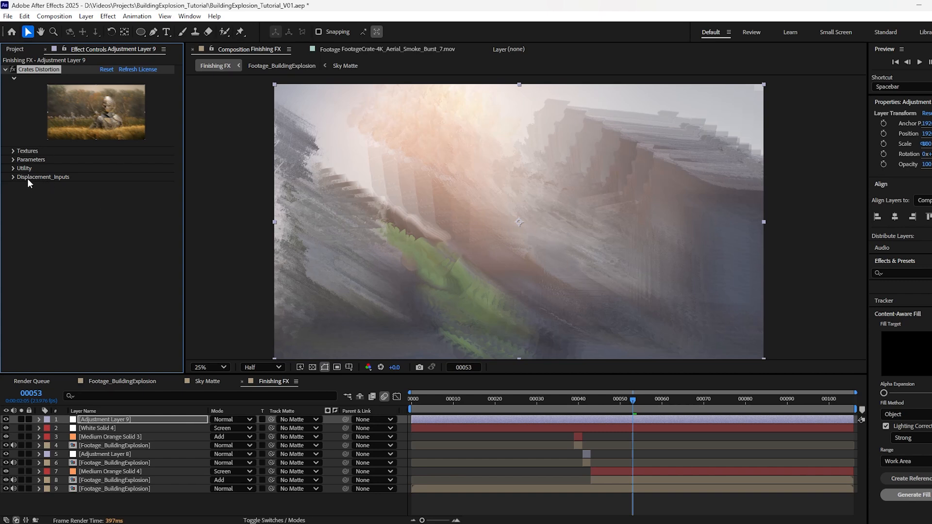
Use White Solid 4 with Effects & Masks as the texture input of Crates Distortion.
left_click(13, 177)
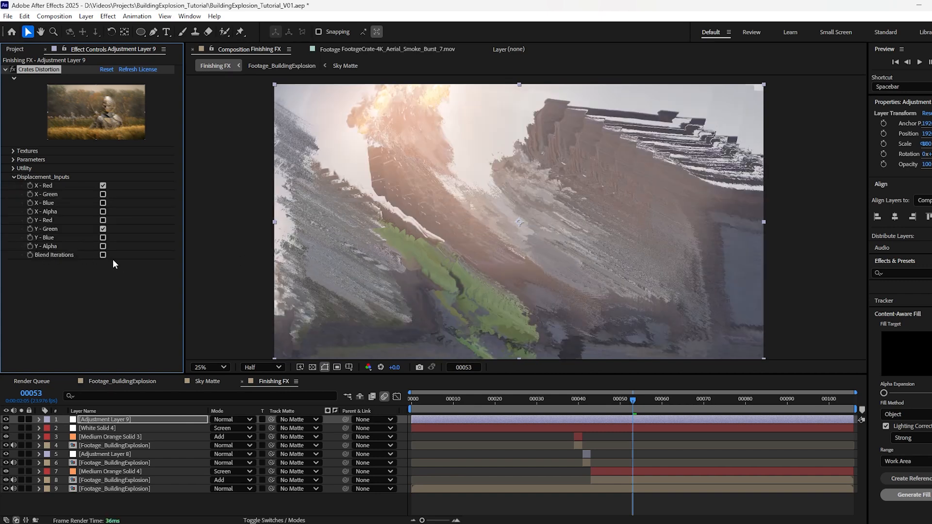
left_click(14, 151)
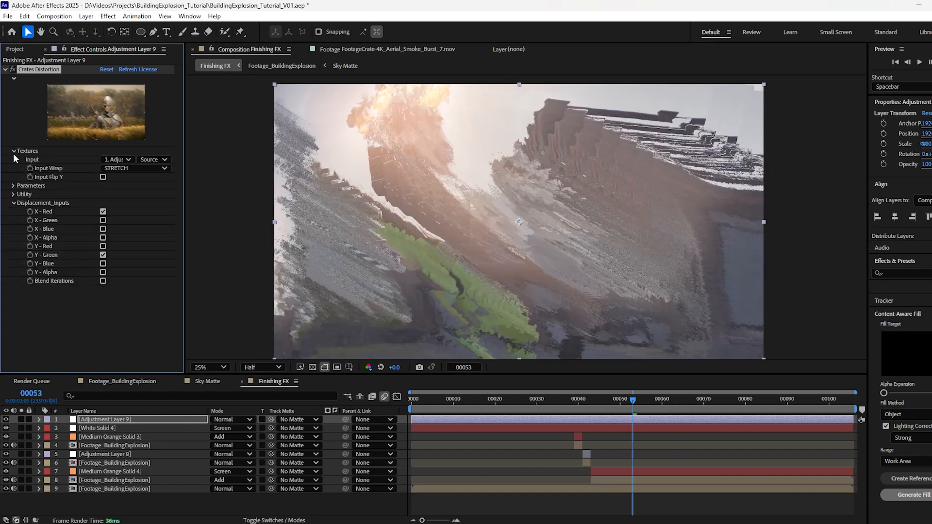
left_click(116, 160)
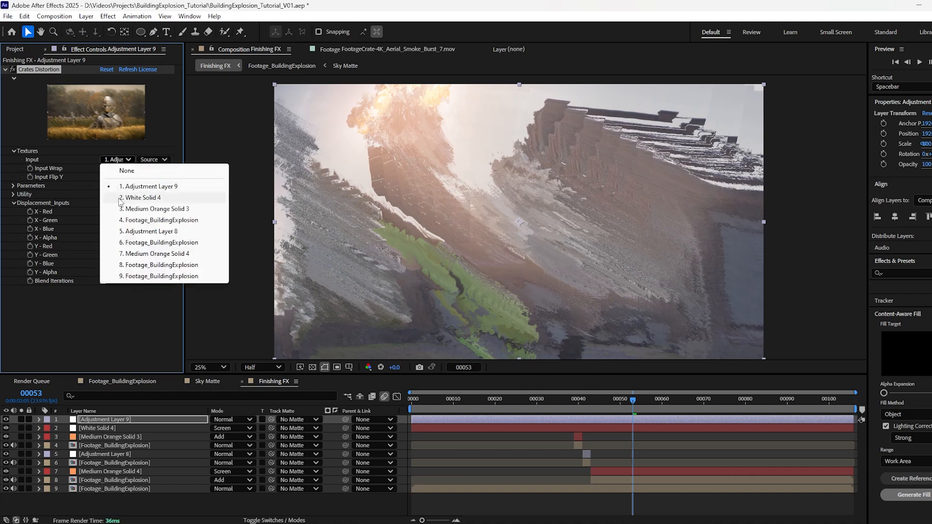
left_click(144, 198)
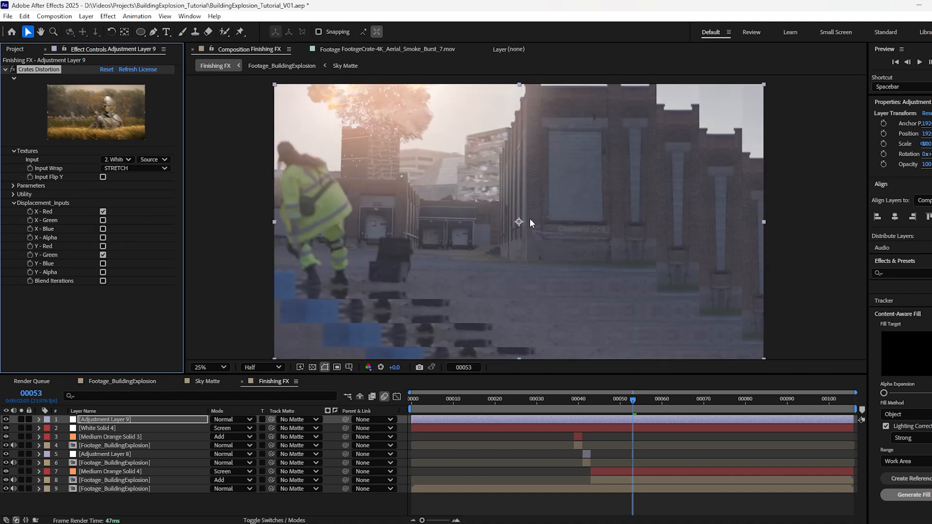
left_click(152, 160)
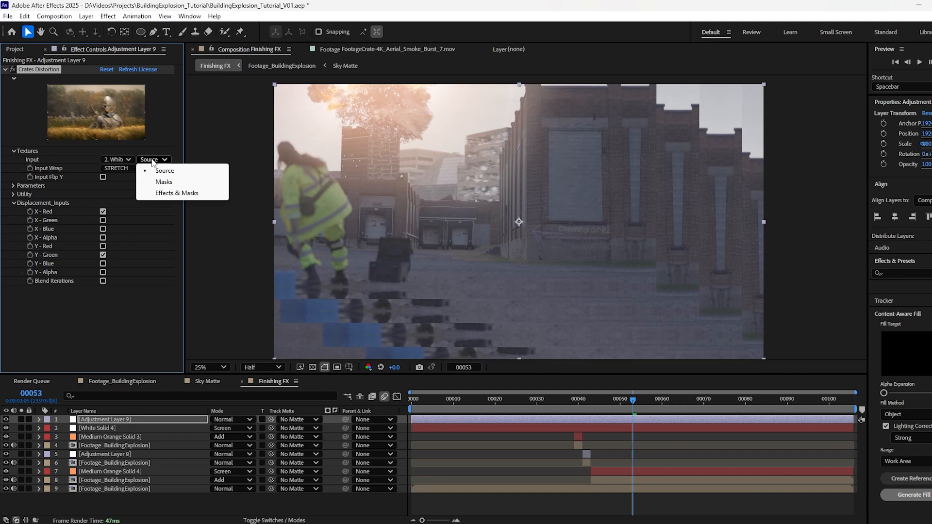
left_click(179, 193)
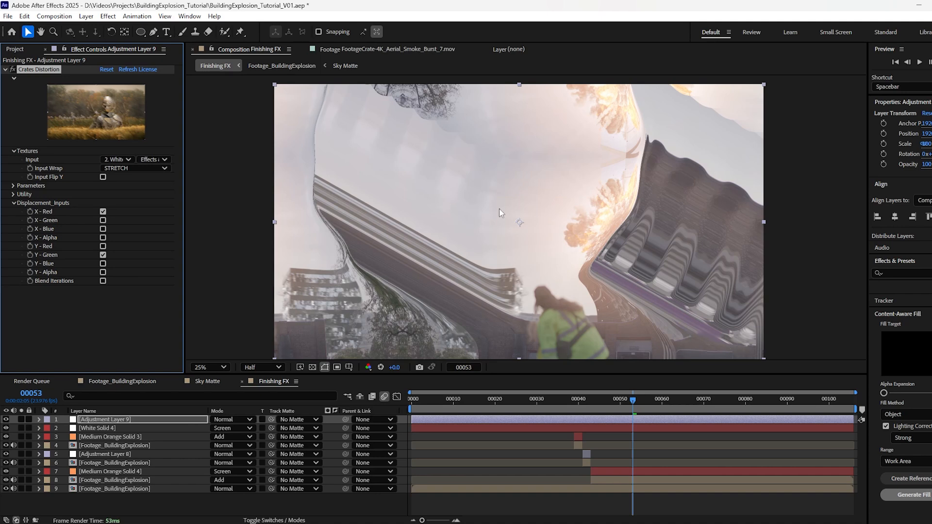
Set the Crates Distortion strength to 1 and preview the shockwave from frame 36.
left_click(14, 186)
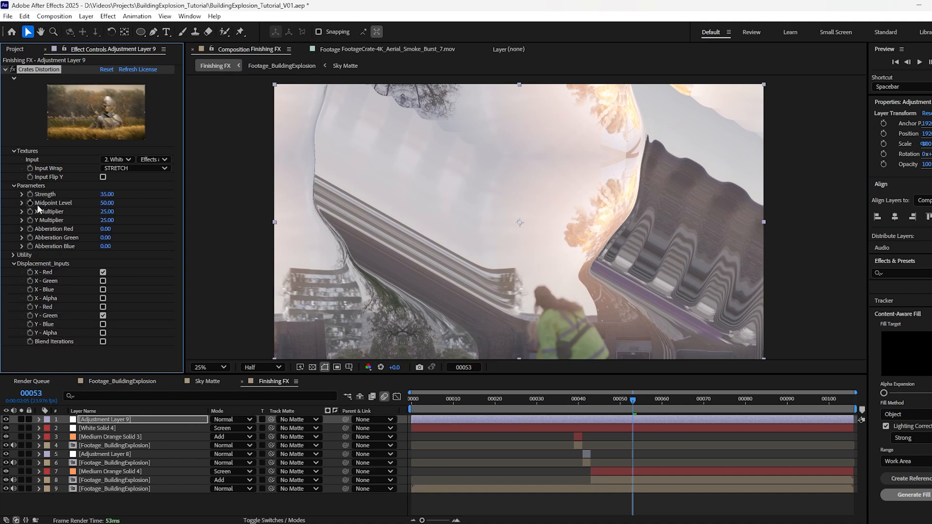
left_click(107, 195)
type("1")
key("Return")
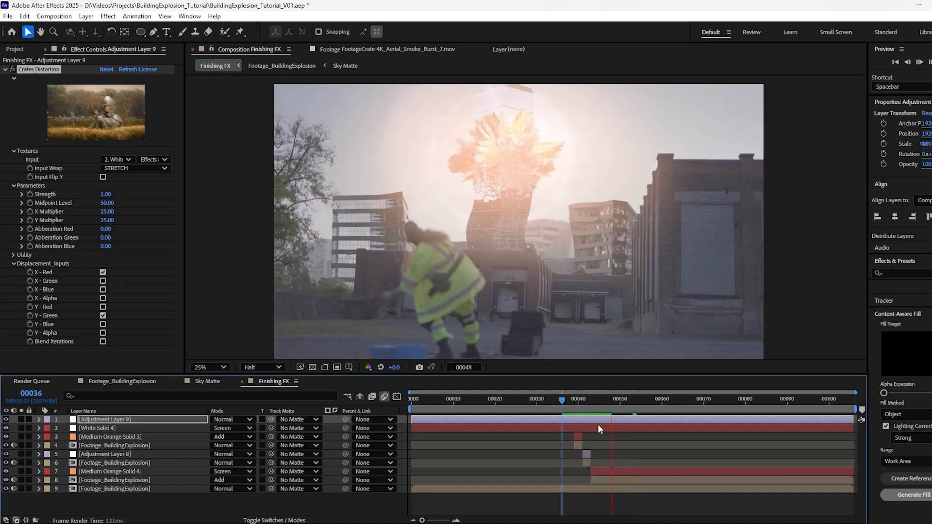
key("space")
left_click(561, 406)
key("space")
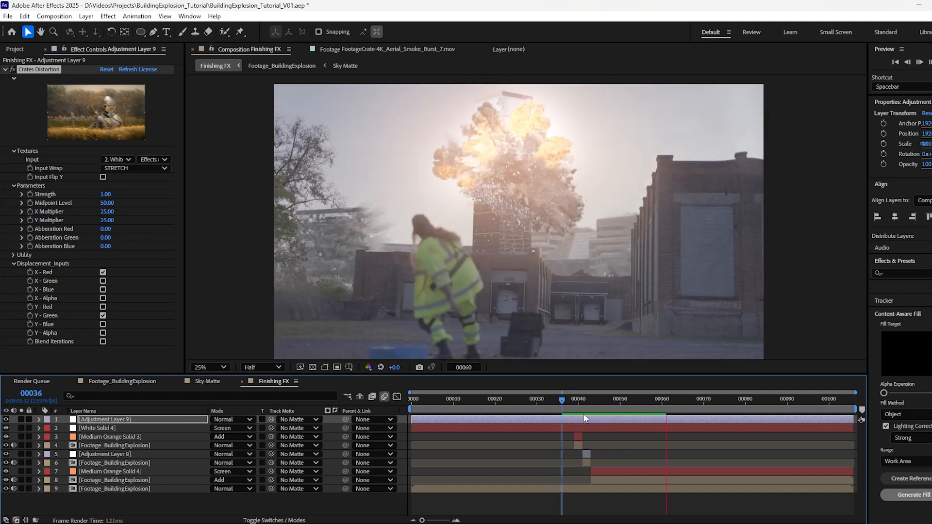
key("space")
At frame 45, set the Crates Distortion strength to 0.8 and its X Multiplier to 15.
left_click_drag(562, 402, 599, 420)
left_click(106, 194)
type(".8")
key("Return")
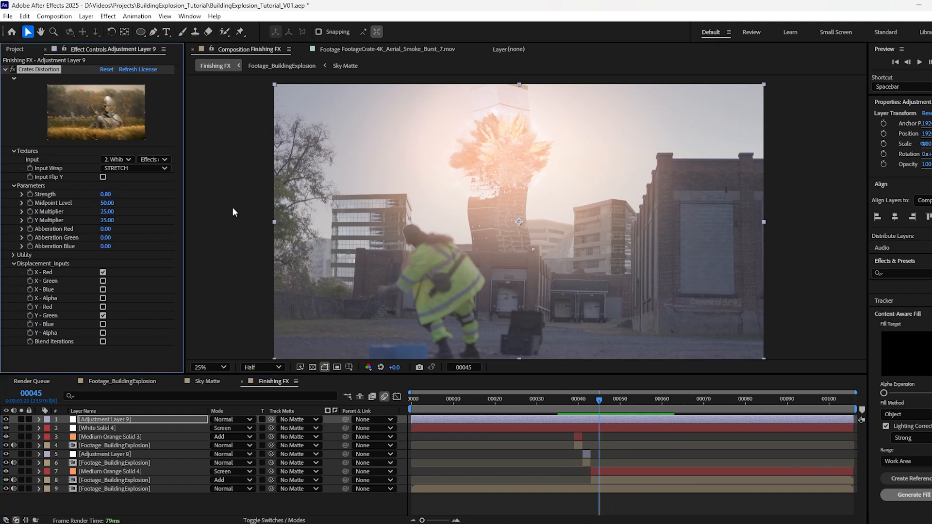
left_click_drag(103, 213, 99, 213)
Add color fringing to the distortion with Abberation Red at 276 and Abberation Blue at 0.10, checking the tower up close.
scroll(521, 226, "up", 4)
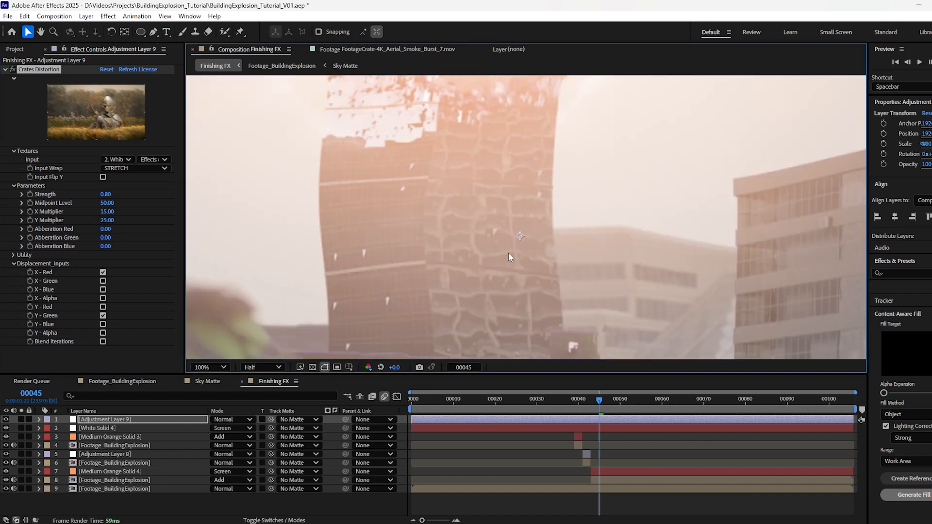
key("v")
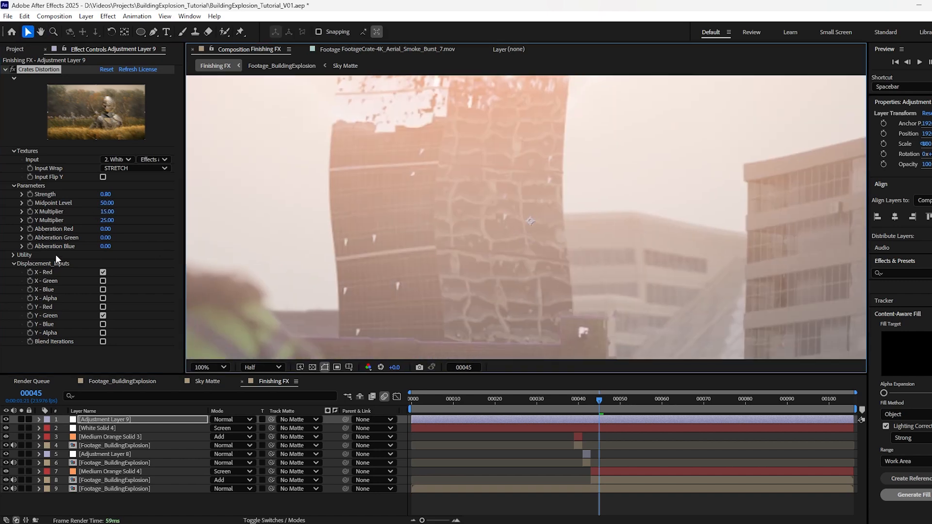
left_click_drag(103, 232, 197, 232)
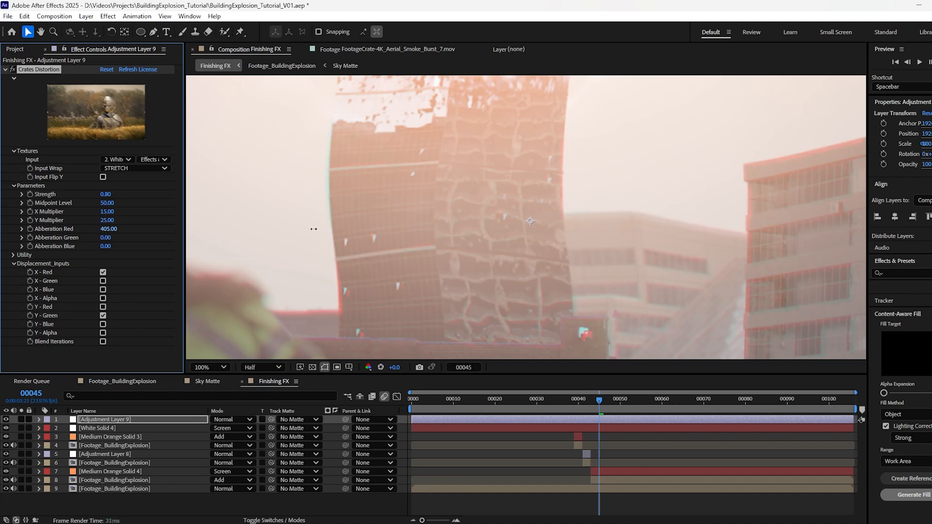
left_click_drag(346, 225, 246, 228)
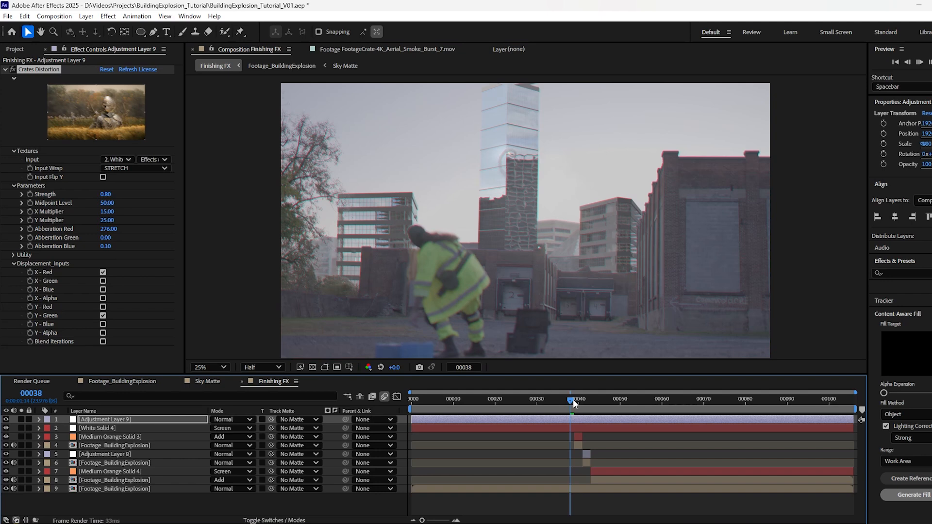
Preview the shockwave distortion from frame 38, and return to frame 39 with the distortion adjustment layer selected.
key("space")
left_click(586, 401)
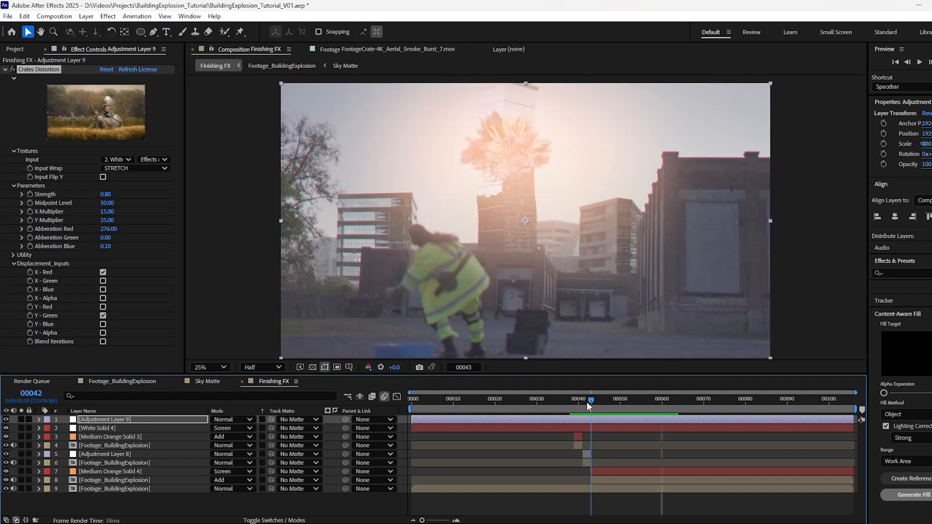
mouse_move(584, 406)
left_mouse_down()
mouse_move(611, 411)
mouse_move(575, 411)
left_mouse_up()
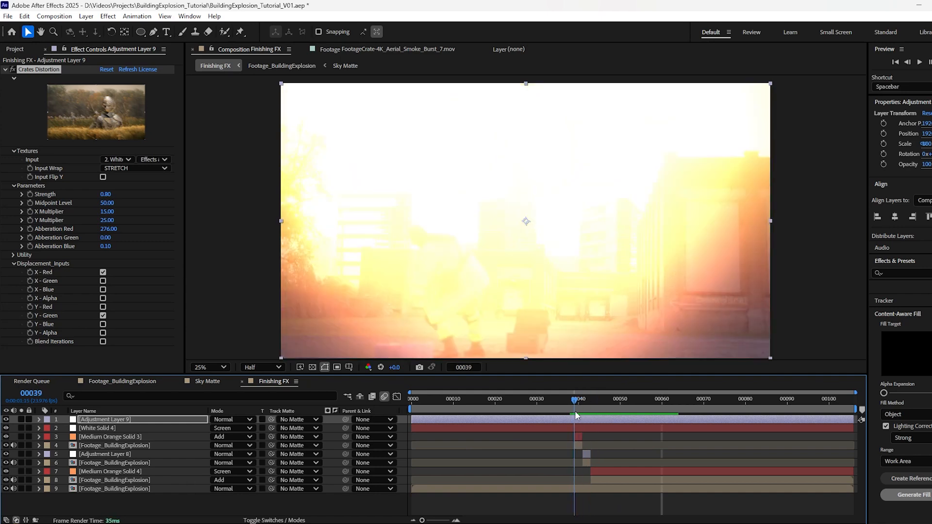
left_click(103, 419)
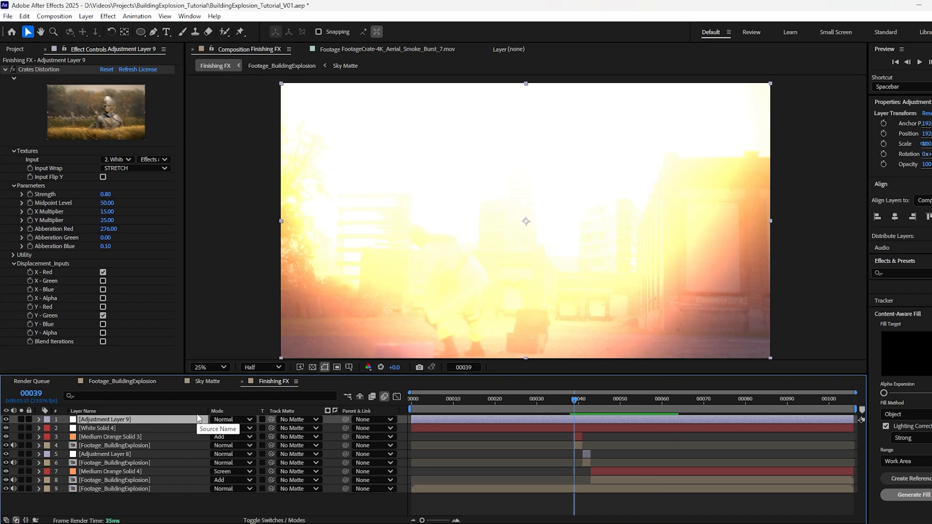
Trim the start of the distortion adjustment layer to frame 39, and pre-compose all nine layers as Impact Frames.
key("alt+bracketleft")
left_click_drag(554, 400, 410, 420)
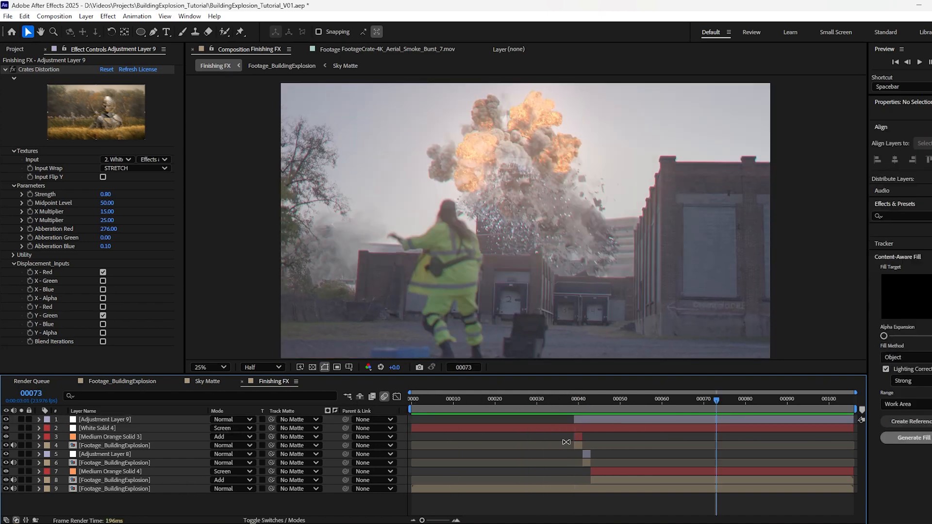
left_click_drag(170, 505, 126, 418)
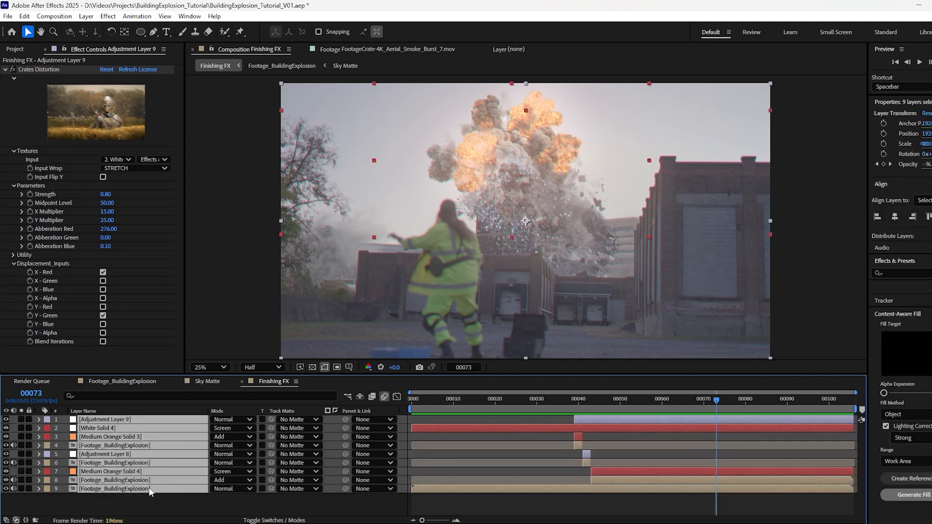
key("ctrl+shift+c")
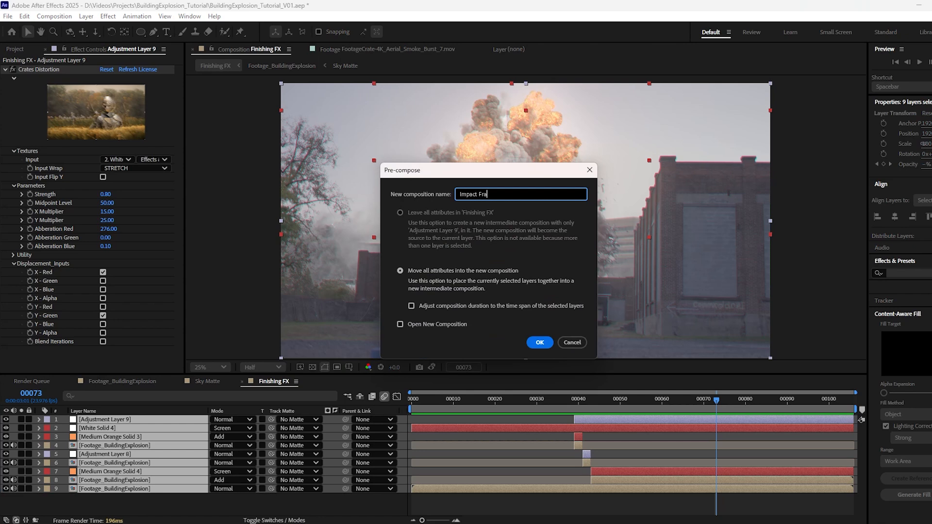
type("ames")
key("Return")
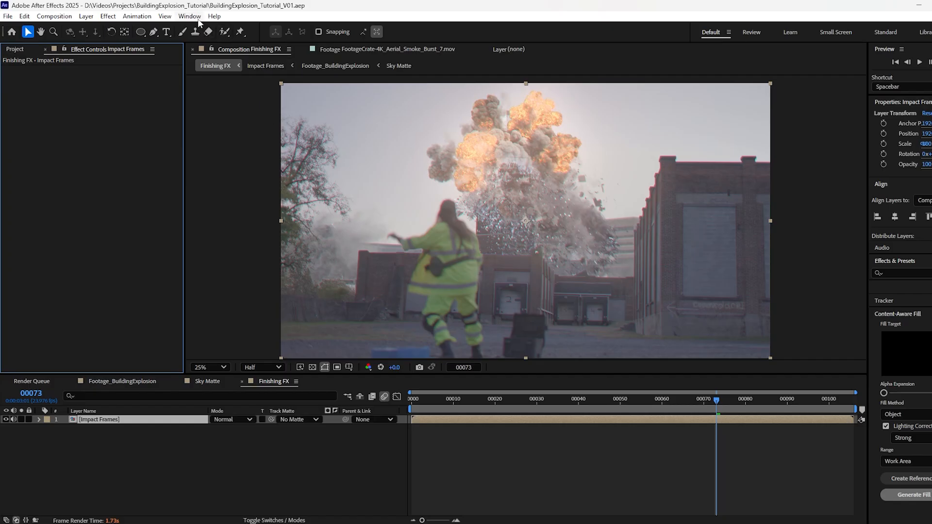
Apply a Jolt 1 camera shake to the Impact Frames layer at frame 39 with the ProductionCrate script, amplitude 2.8 and frequency 0.7.
left_click(196, 18)
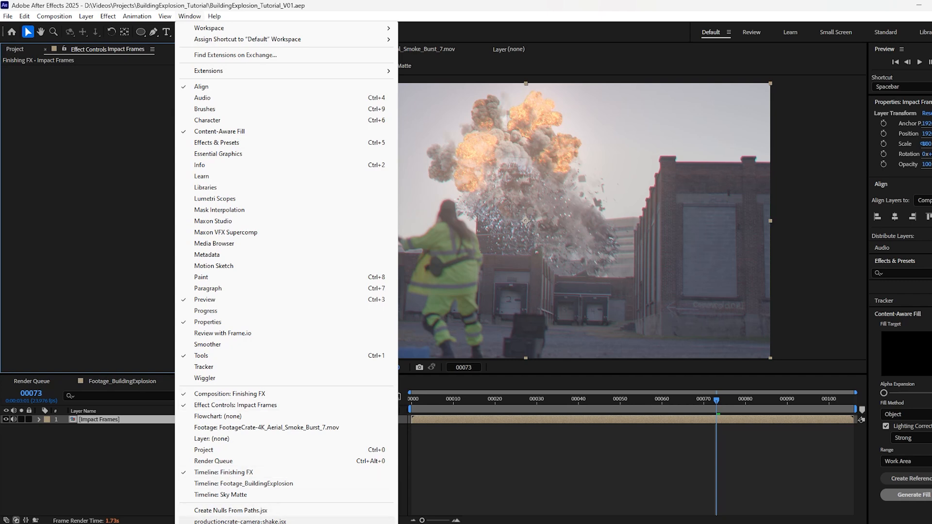
left_click(269, 522)
left_click_drag(501, 170, 301, 153)
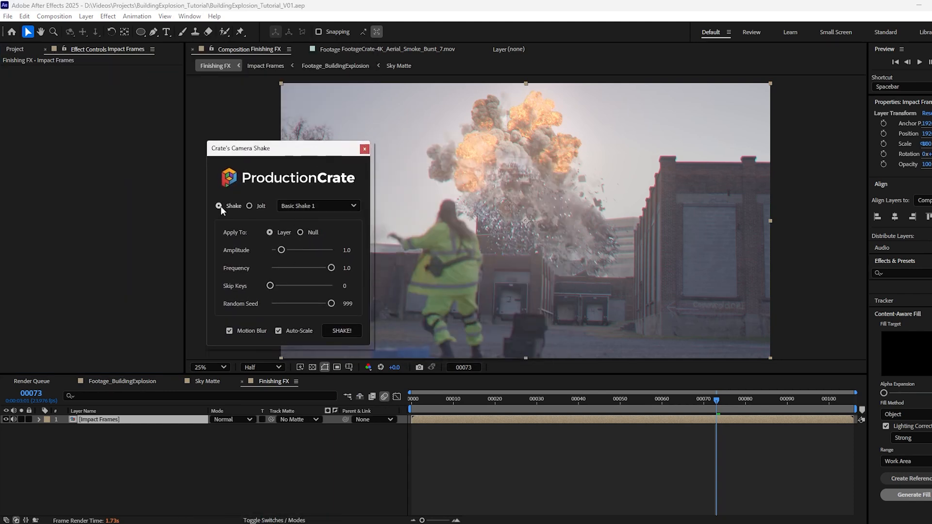
left_click(249, 206)
mouse_move(572, 400)
left_mouse_down()
mouse_move(584, 404)
mouse_move(574, 402)
left_mouse_up()
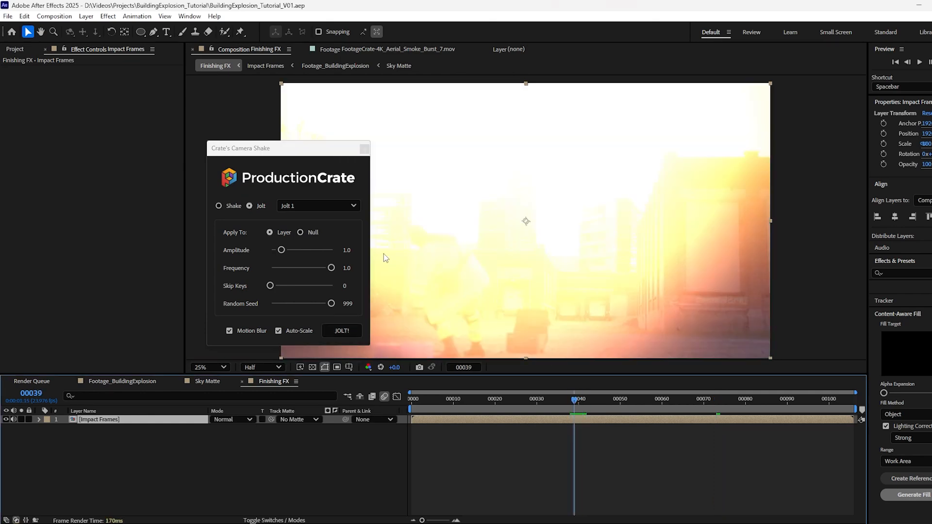
left_click_drag(284, 250, 306, 253)
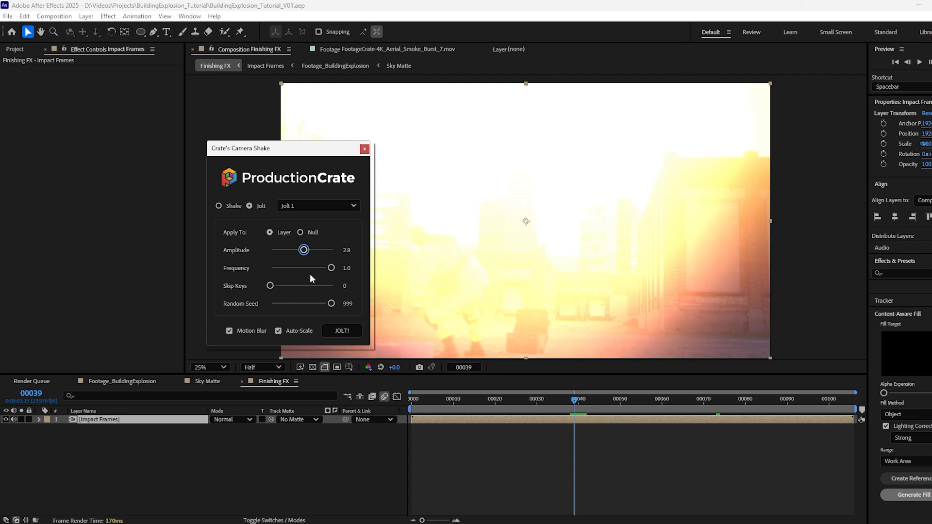
left_click_drag(331, 268, 306, 275)
left_click(353, 328)
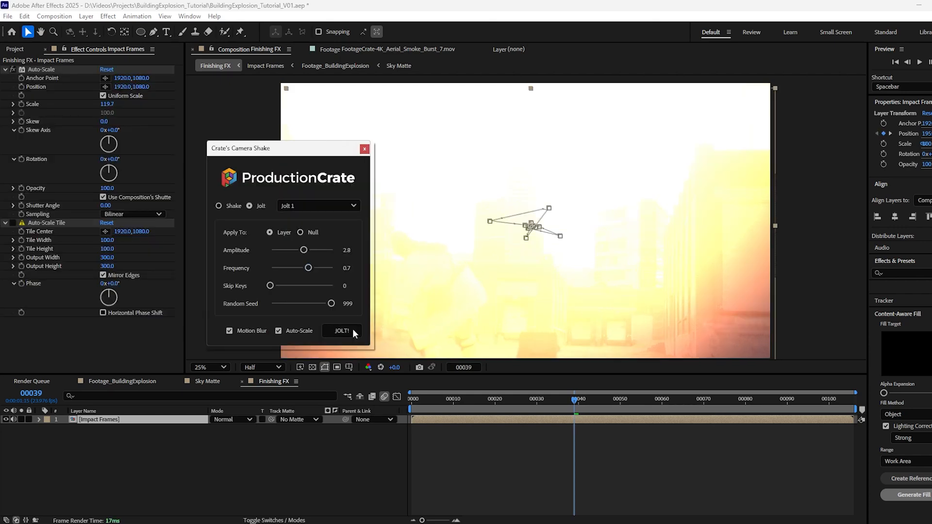
Reveal the Impact Frames layer's Position keyframes and preview the jolt from frame 36.
key("u")
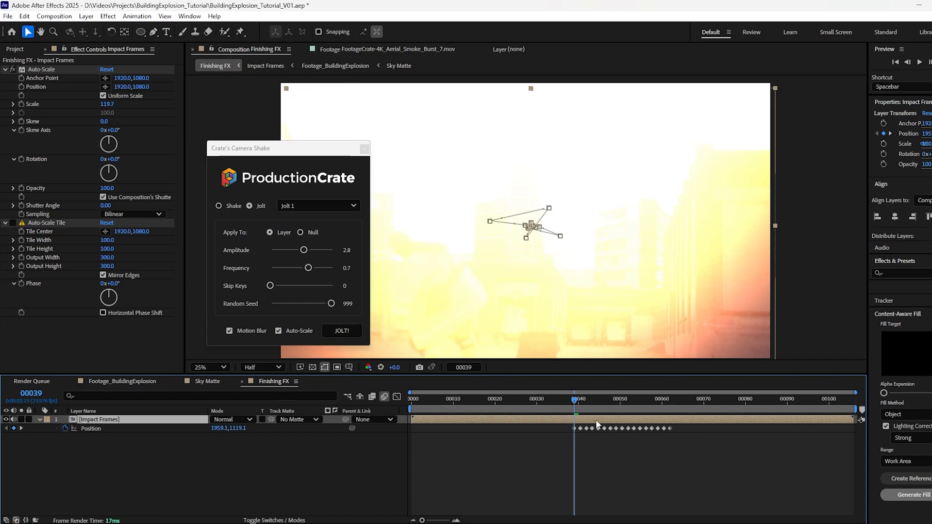
left_click(562, 399)
key("space")
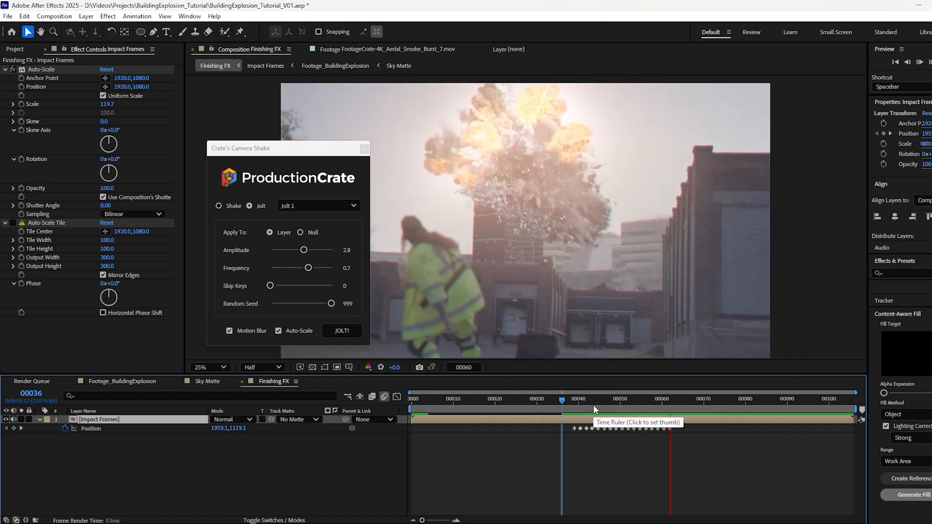
key("space")
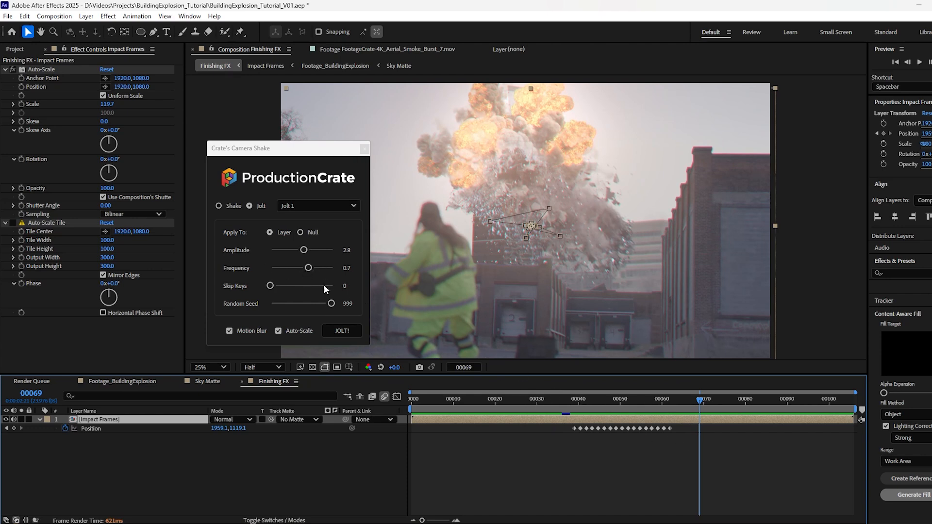
Stretch the jolt's Position keyframes to end at about frame 71, apply Easy Ease, preview the motion and close the camera shake window.
left_click_drag(681, 435, 575, 429)
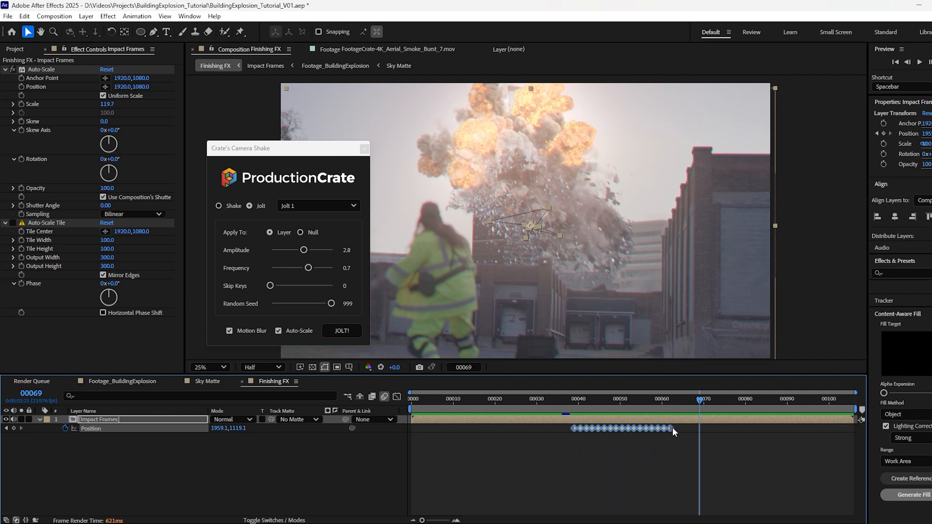
left_click_drag(672, 430, 709, 431)
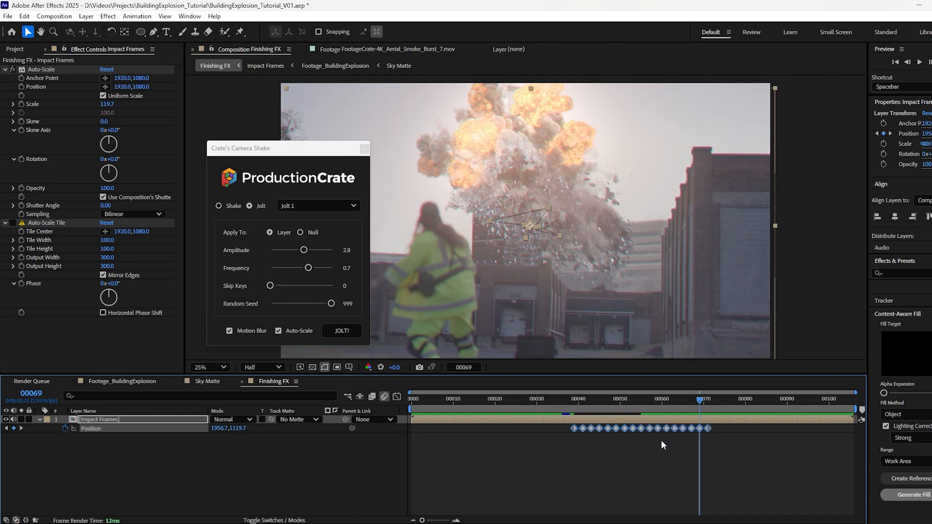
key("F9")
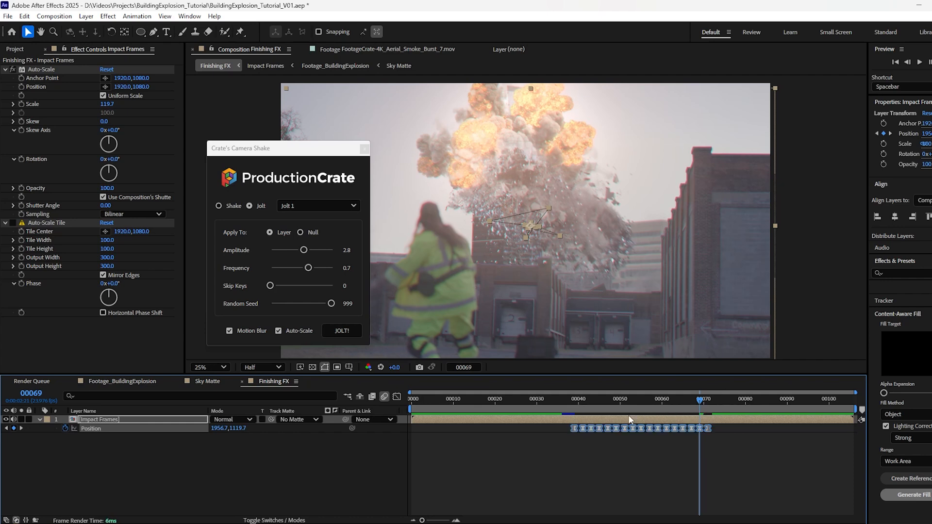
key("space")
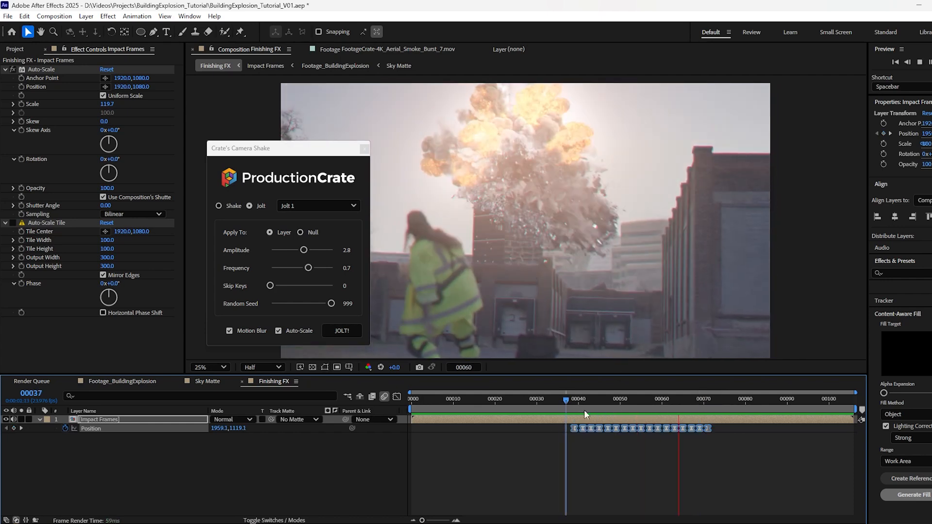
key("space")
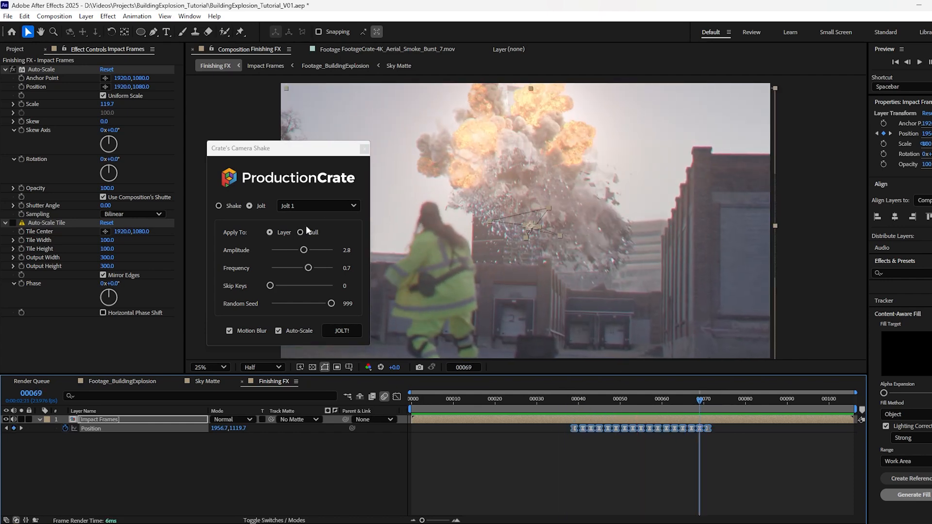
left_click(365, 150)
At frame 56, create an adjustment layer with Lumetri Color and set its creative look to Kodak 5205 Fuji 3510.
left_click(578, 402)
left_click_drag(578, 404, 646, 405)
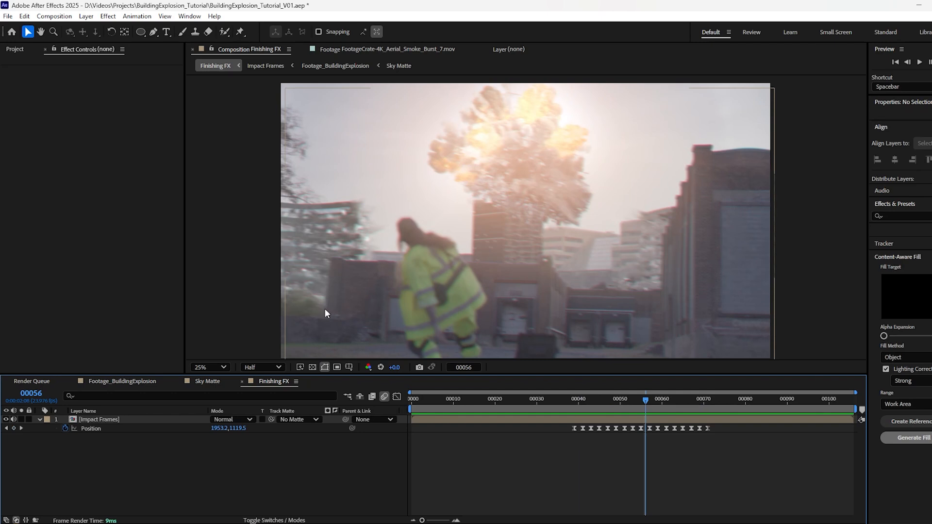
key("ctrl+alt+y")
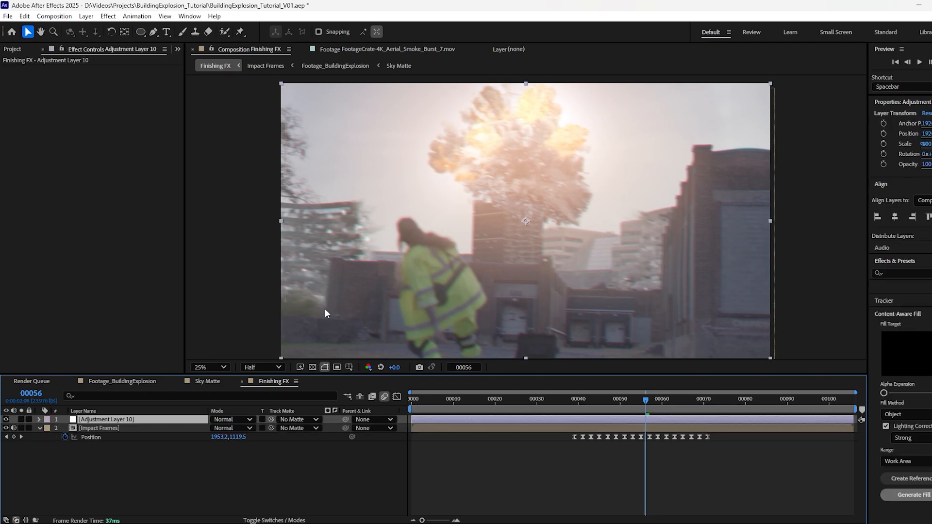
key("ctrl+space")
type("lumetri")
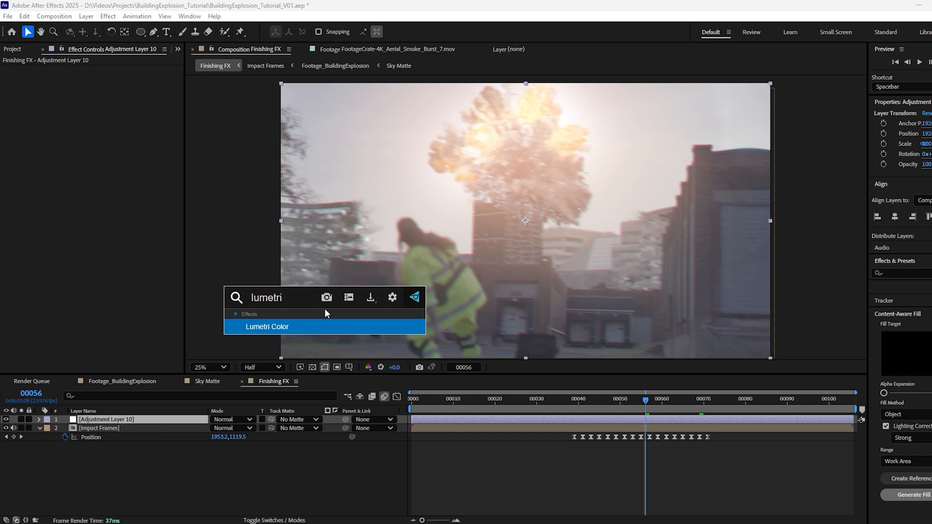
key("Return")
left_click(13, 87)
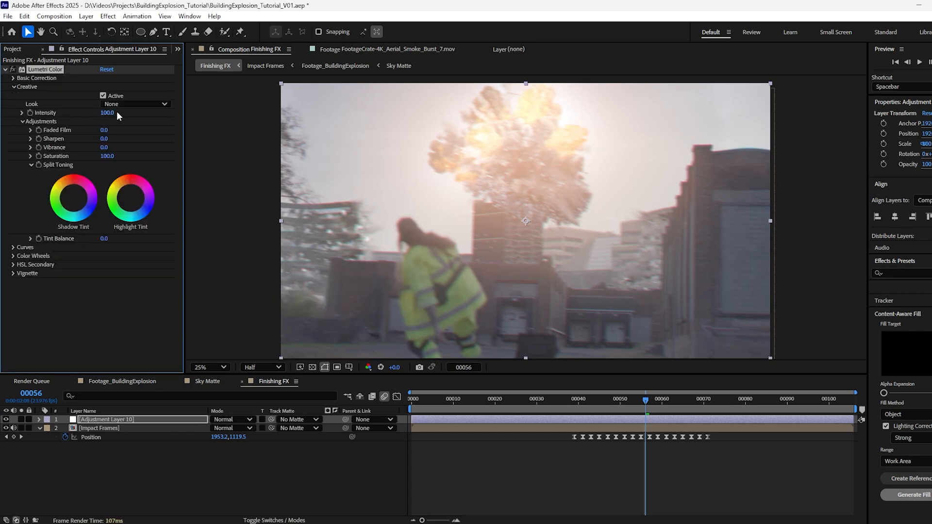
left_click(120, 106)
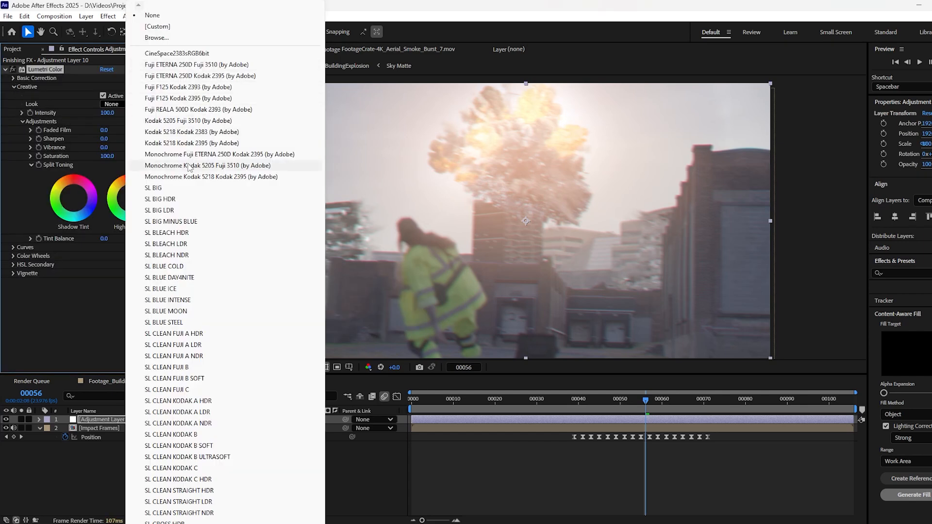
left_click(185, 123)
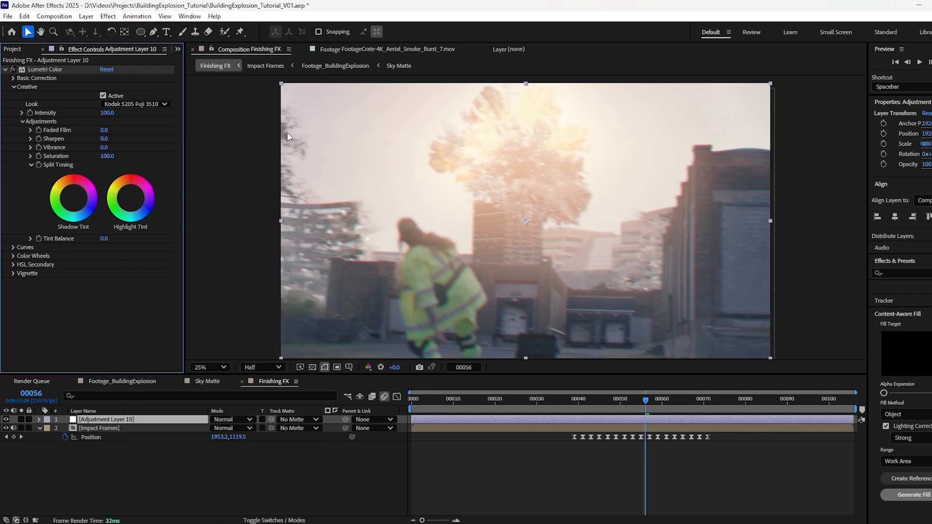
In Lumetri's basic correction, set contrast to 150 and highlights to -75, warm the temperature and lower the blacks.
left_click(12, 78)
left_click_drag(103, 165, 68, 175)
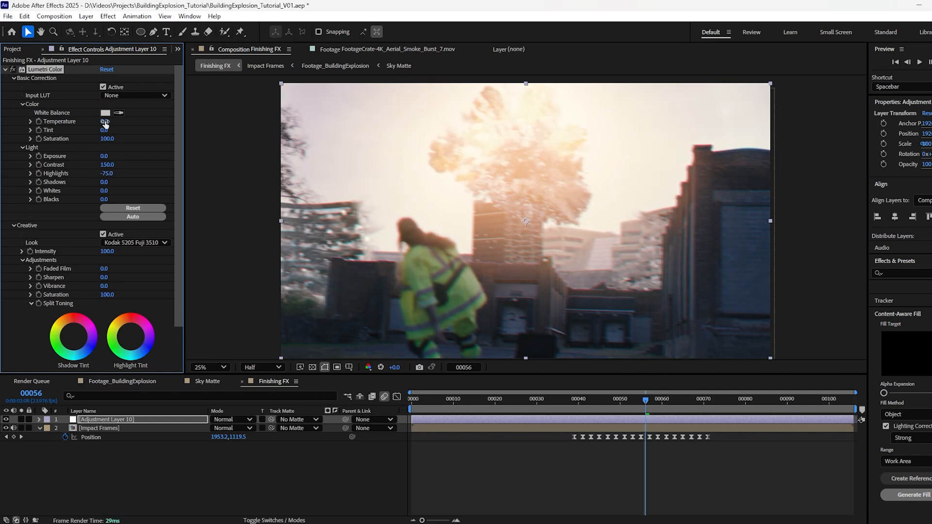
left_click_drag(107, 122, 130, 125)
left_click_drag(102, 199, 84, 199)
Add a Curves effect to the grading layer, slightly darkening the RGB shadows and raising the green midtones.
key("ctrl+space")
type("cur")
key("Return")
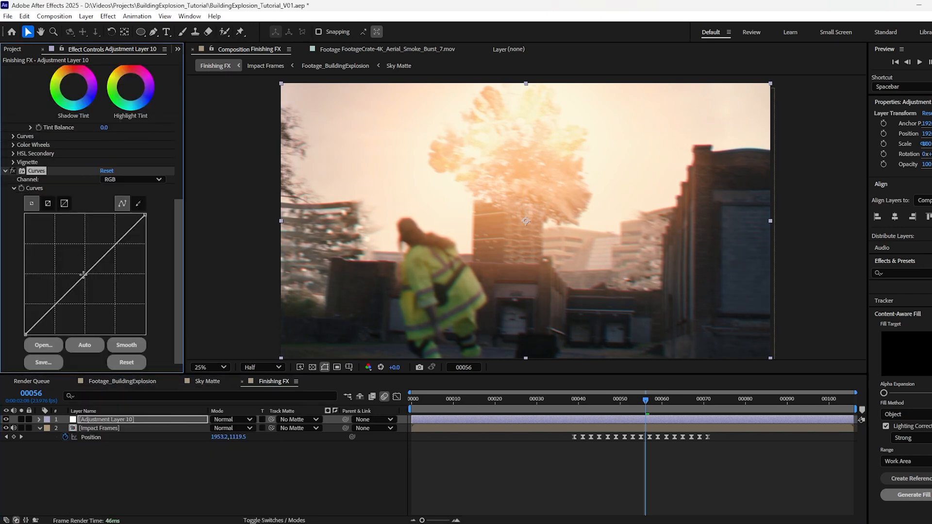
left_click_drag(57, 301, 59, 302)
left_click(132, 179)
left_click(115, 224)
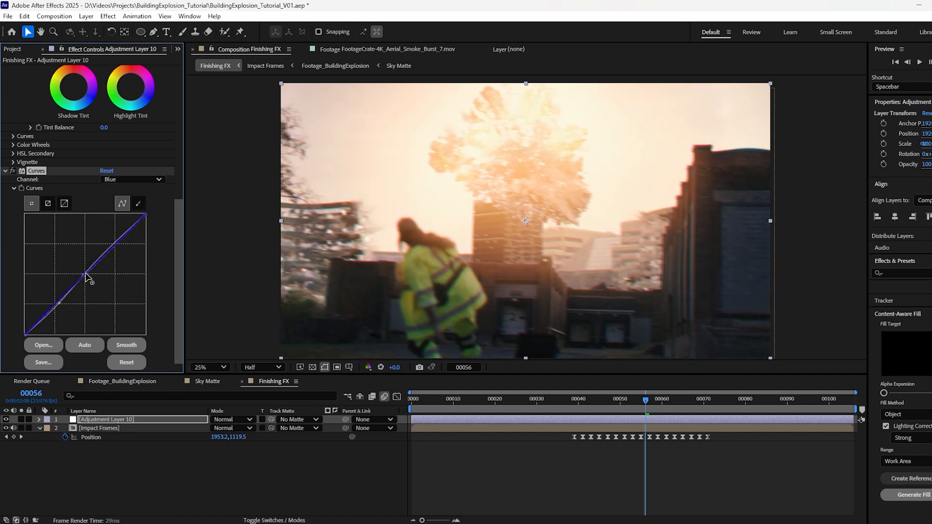
left_click(132, 180)
left_click(131, 214)
left_click_drag(83, 274, 81, 271)
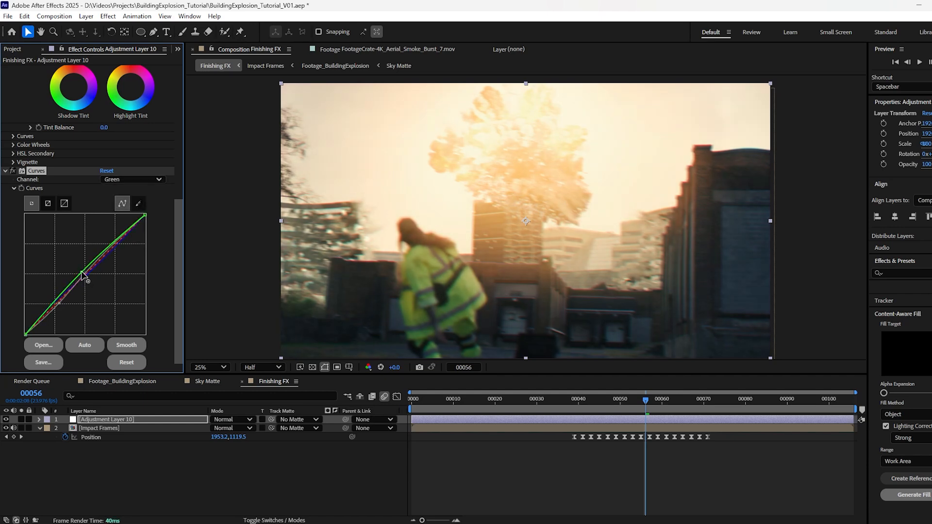
Preview the color-graded explosion from frame 30, and scrub back to the frames before the blast.
key("space")
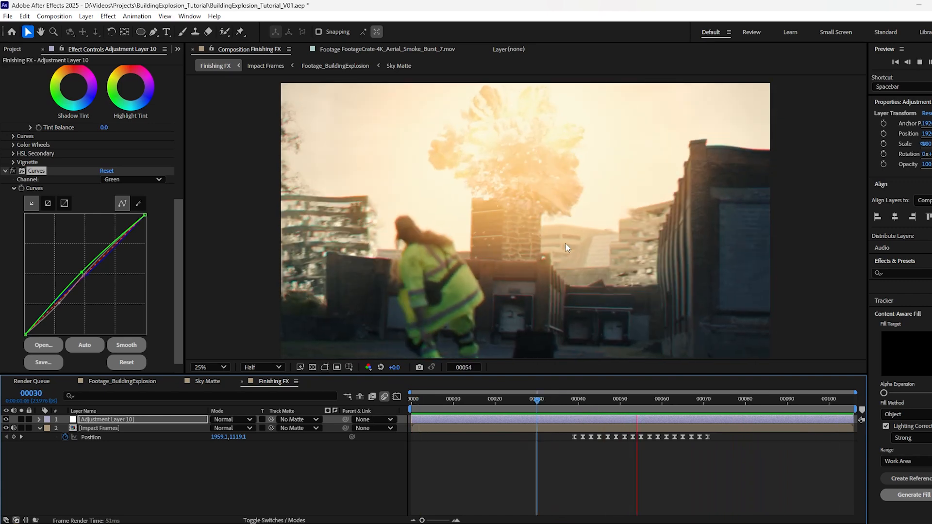
key("space")
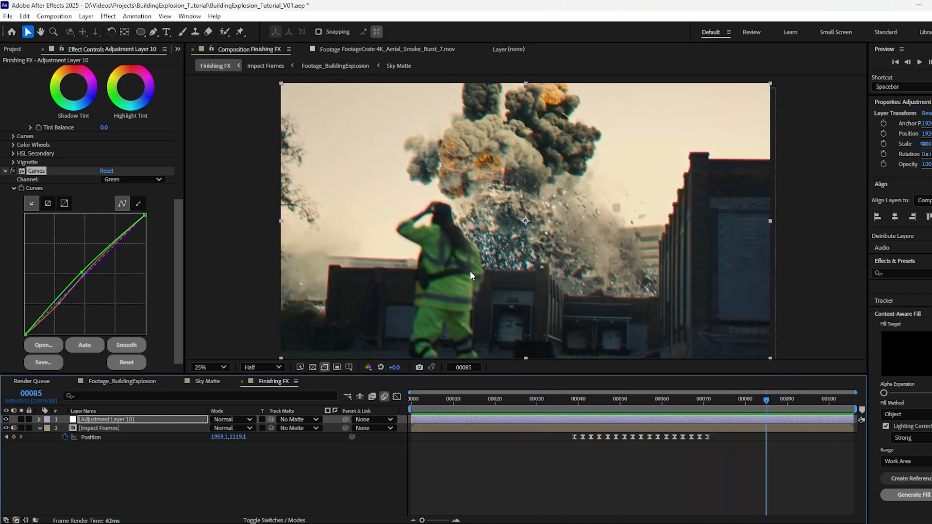
left_click_drag(583, 398, 541, 391)
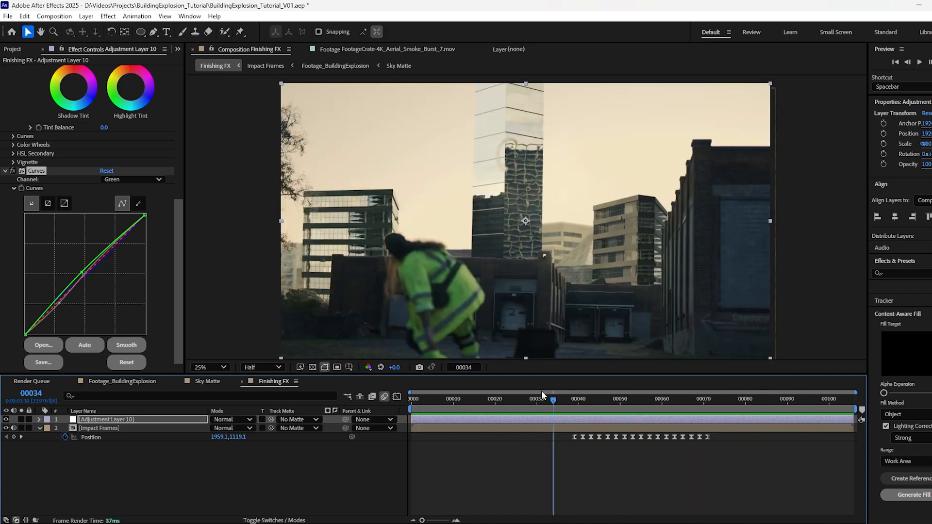